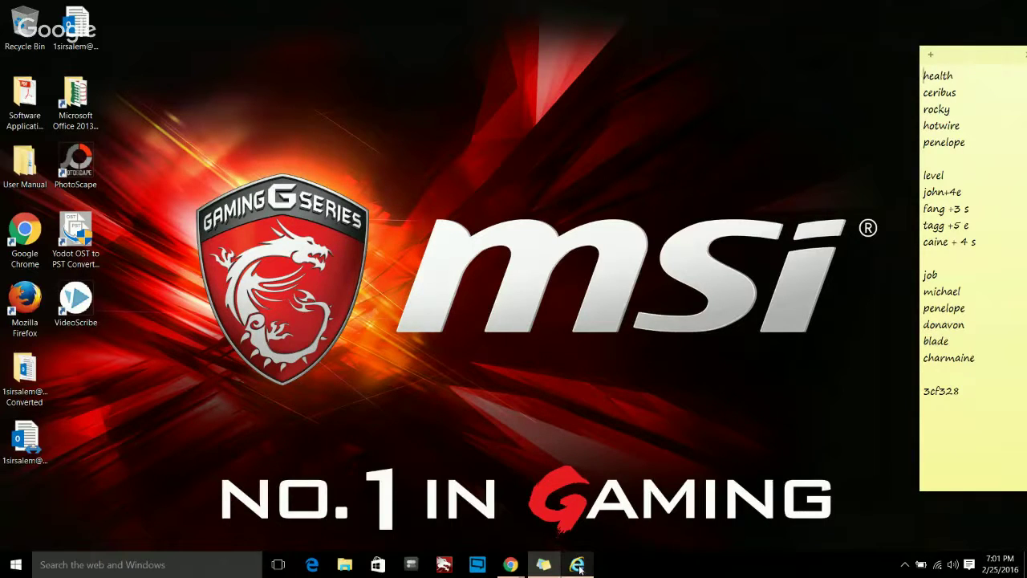
- Close the MSN.com Internet Explorer window from its taskbar thumbnail preview
{"action": "mouse_move", "coordinate": [580, 568]}
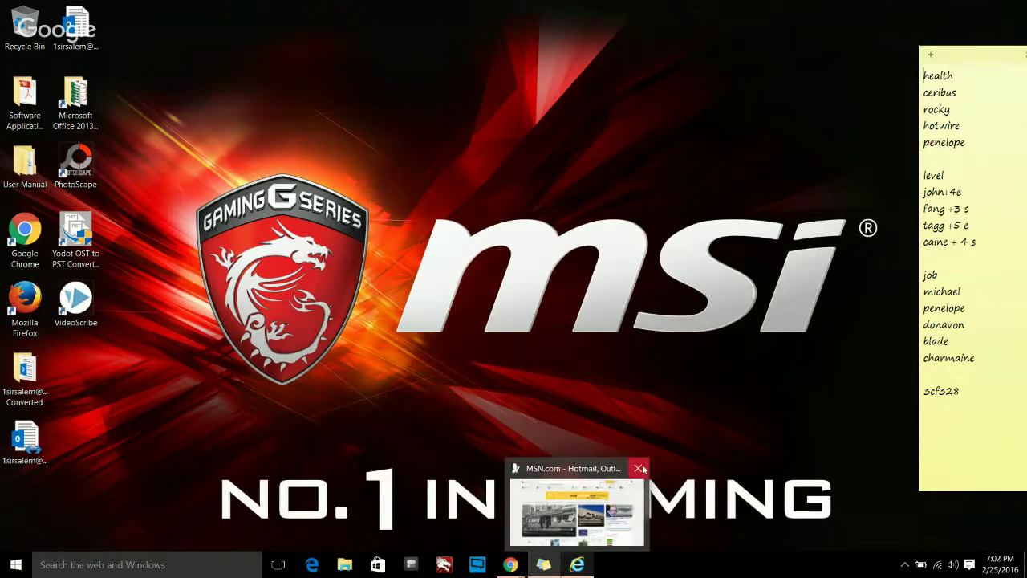
{"action": "left_click", "coordinate": [638, 468]}
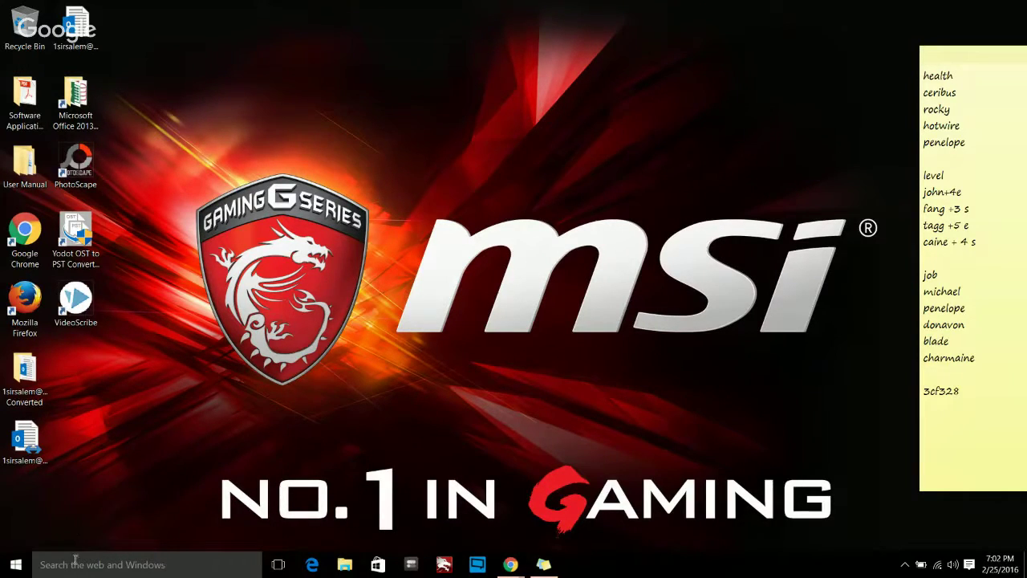
- Search 'INTERNET', pin Internet Explorer to the taskbar, and drag it beside Microsoft Edge
{"action": "left_click", "coordinate": [113, 566]}
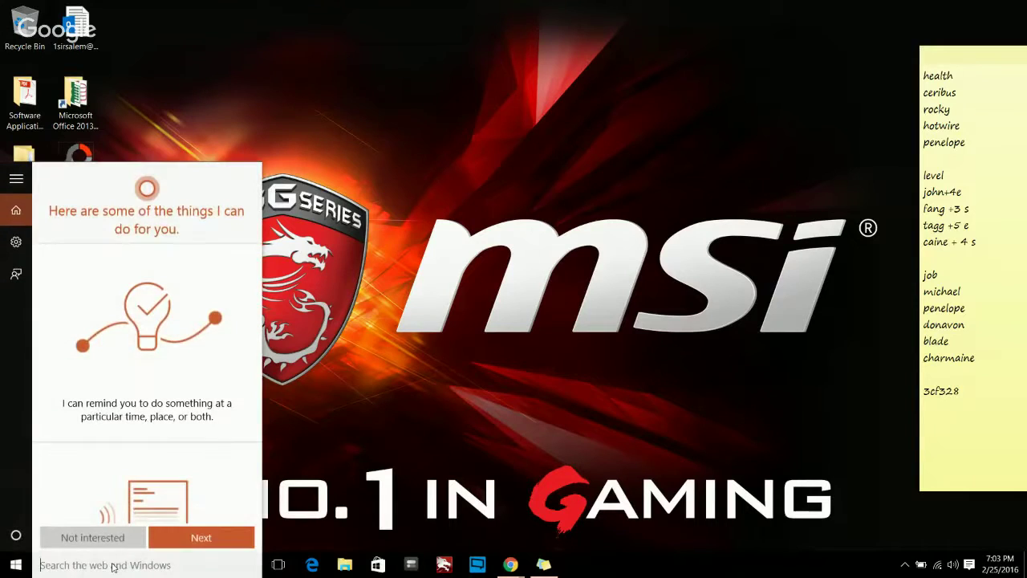
{"action": "type", "text": "INTERNET"}
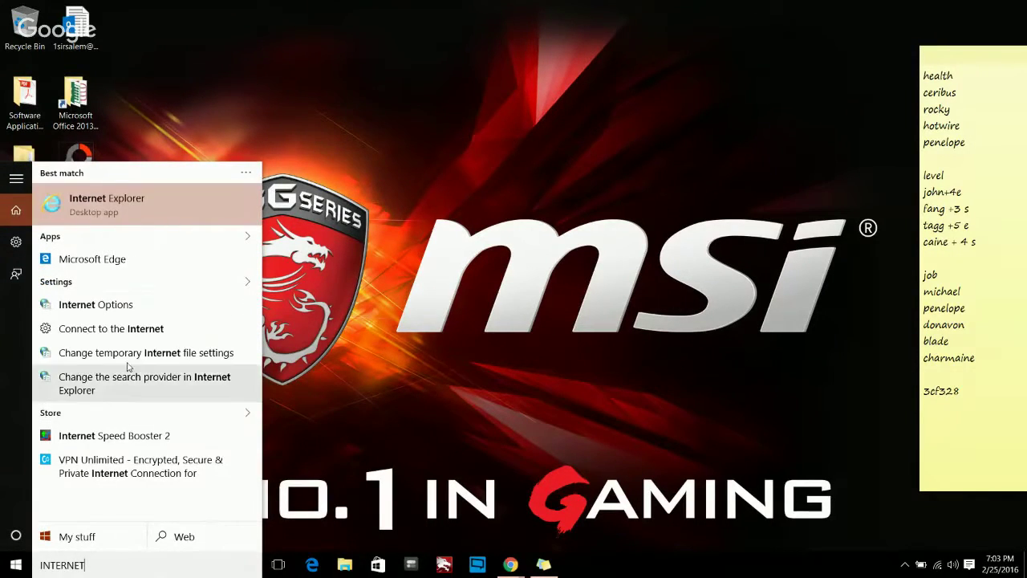
{"action": "right_click", "coordinate": [109, 200]}
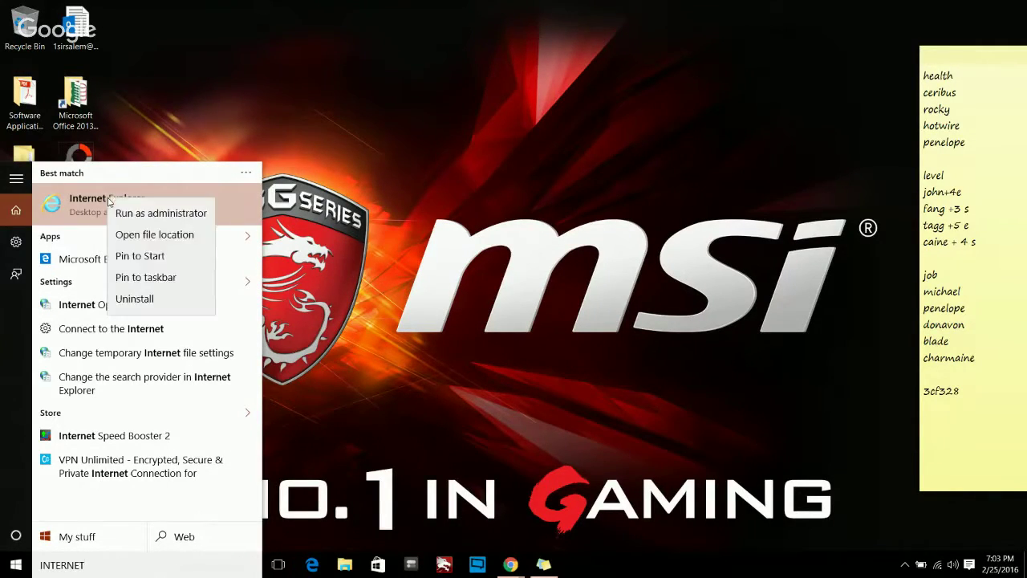
{"action": "left_click", "coordinate": [147, 277]}
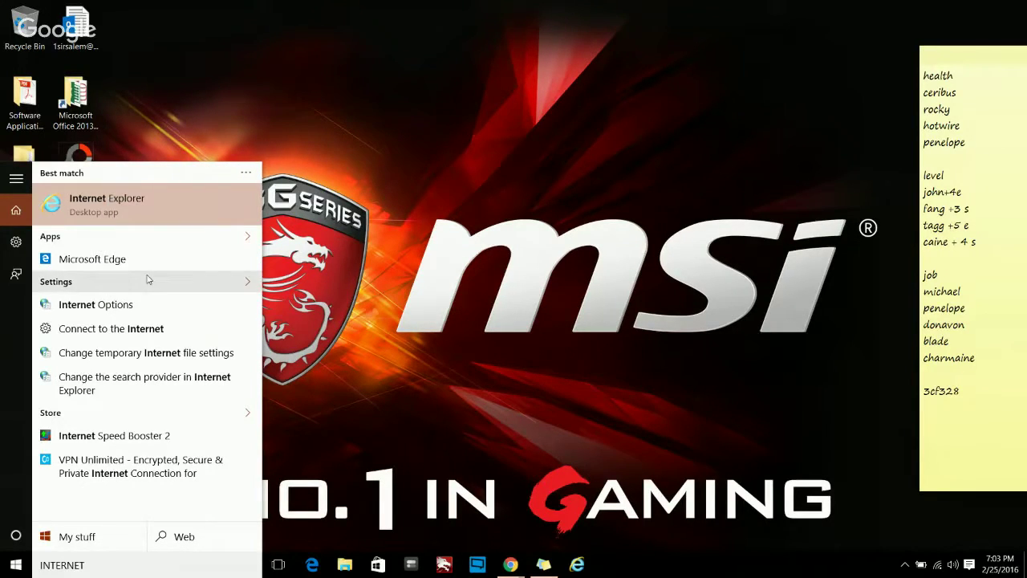
{"action": "left_click", "coordinate": [482, 359]}
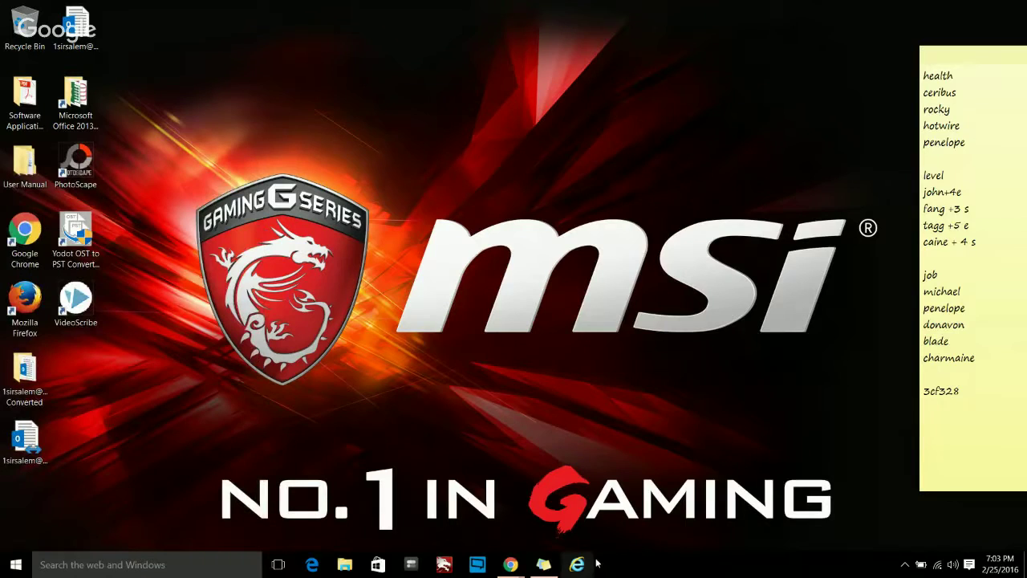
{"action": "left_click_drag", "start_coordinate": [579, 567], "coordinate": [339, 573]}
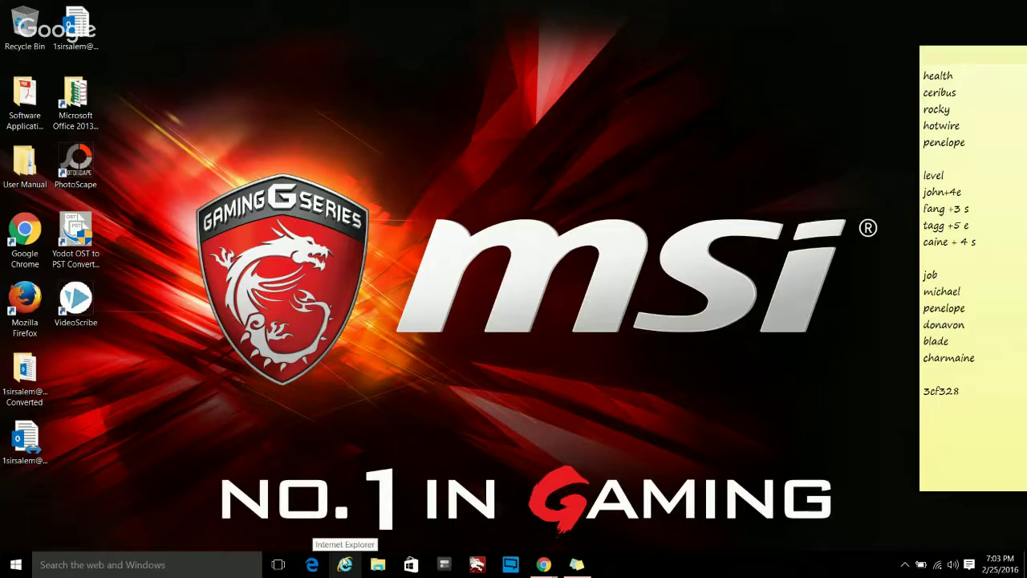
- Launch Internet Explorer from its pinned taskbar icon and maximize the MSN.com window
{"action": "left_click", "coordinate": [345, 564]}
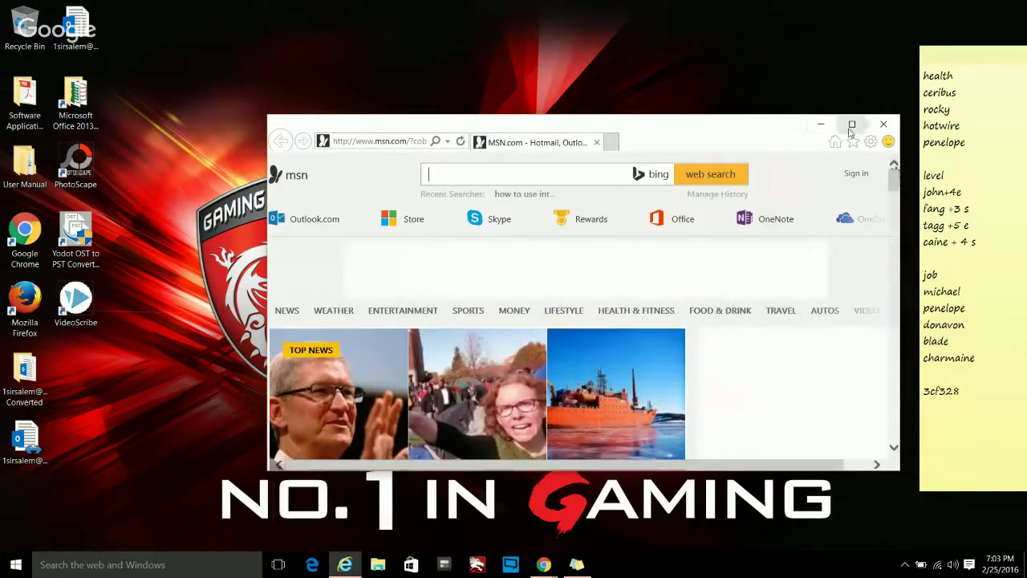
{"action": "left_click", "coordinate": [851, 125]}
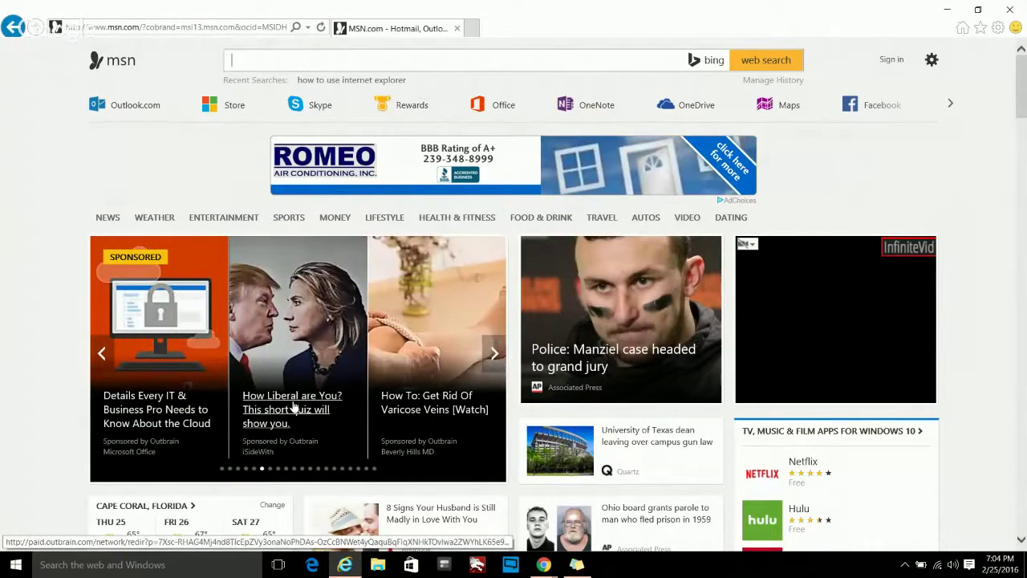
- Open and close the quiz story, then reach the Manziel grand jury article using Back and Forward
{"action": "left_click", "coordinate": [338, 403]}
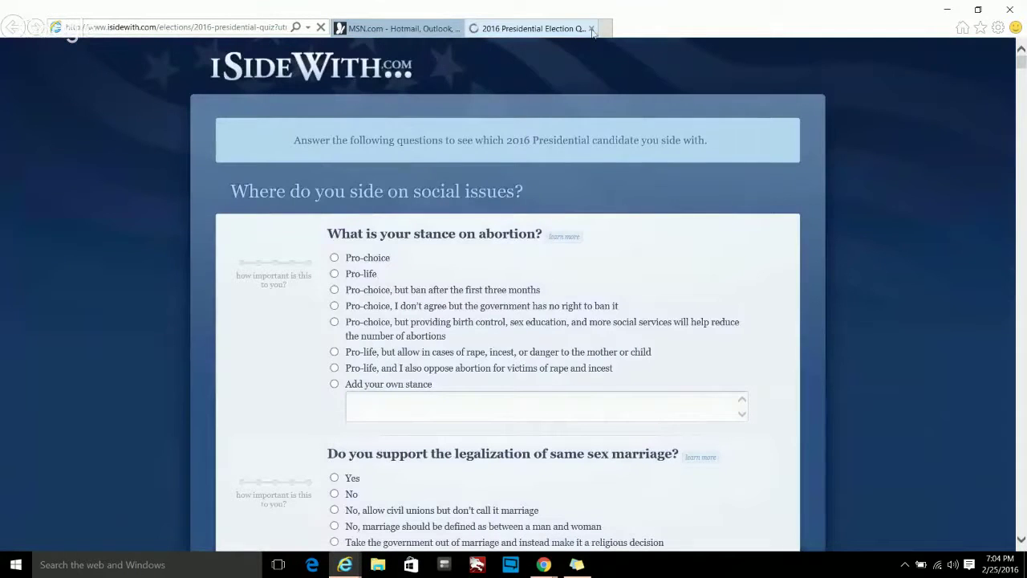
{"action": "left_click", "coordinate": [591, 29]}
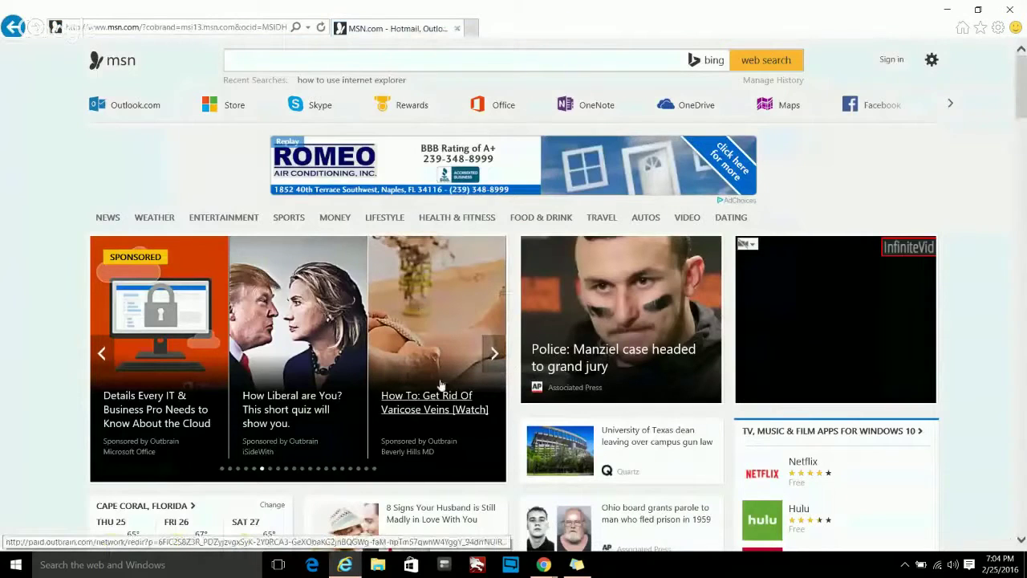
{"action": "left_click", "coordinate": [588, 358]}
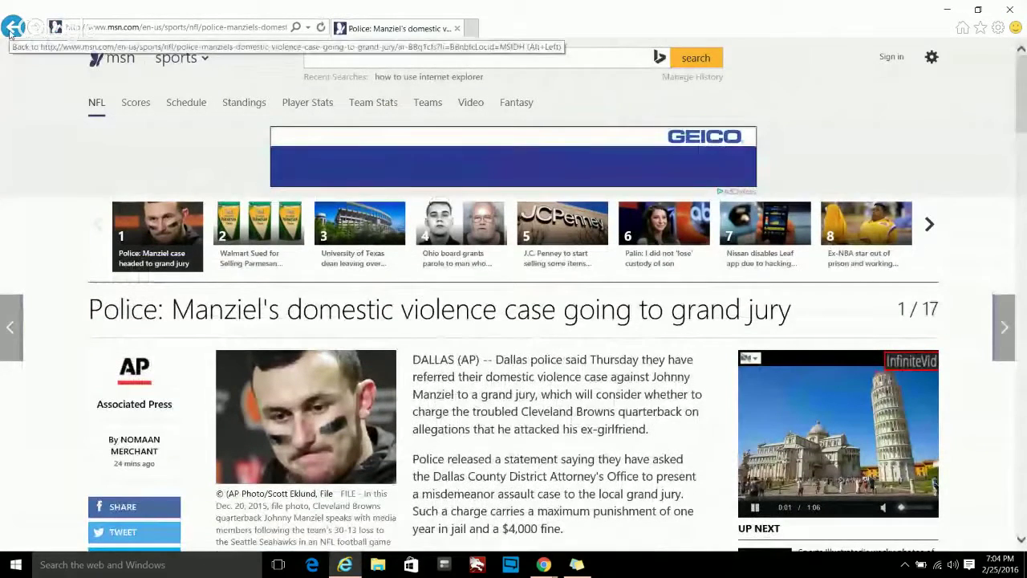
{"action": "left_click", "coordinate": [10, 35]}
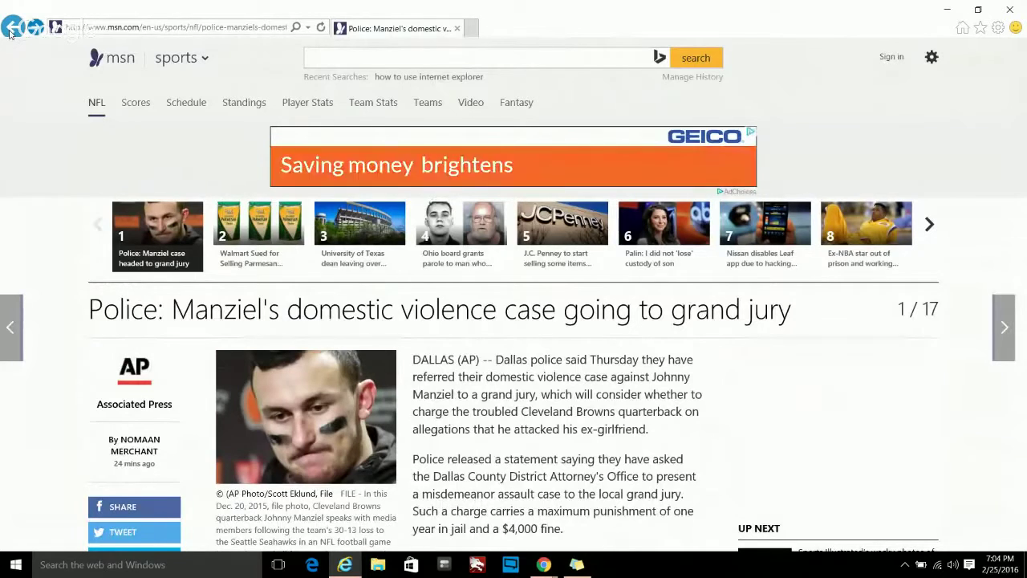
{"action": "left_click", "coordinate": [13, 29]}
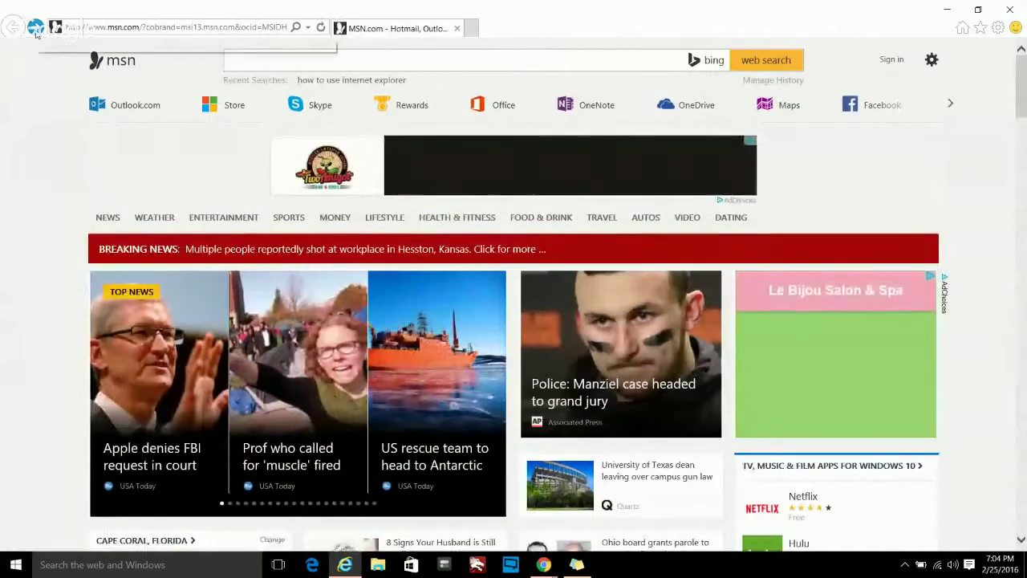
{"action": "left_click", "coordinate": [36, 29]}
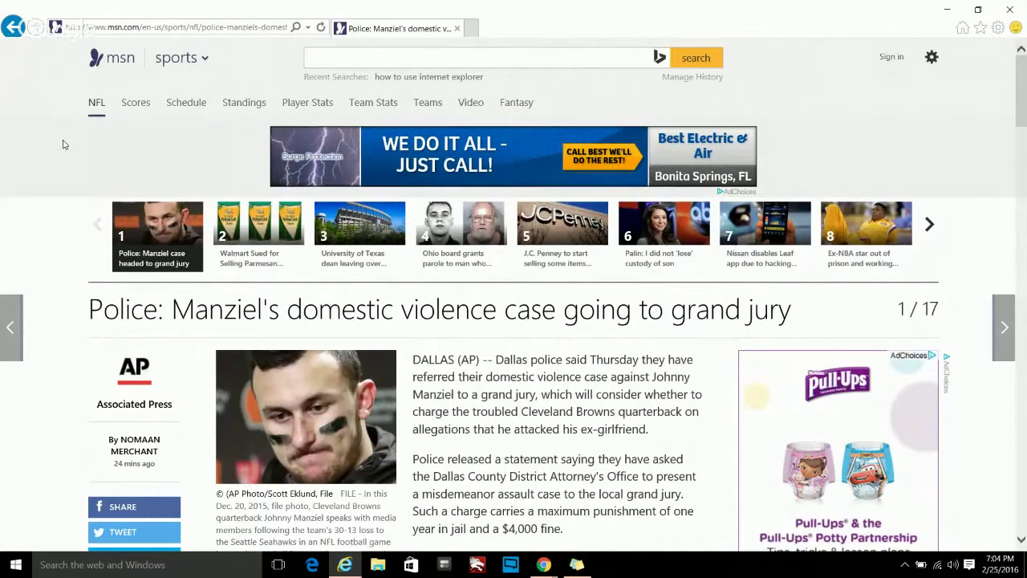
- Open the Ohio parole and Jay Vincent slideshow stories, then go back to the Ohio article
{"action": "right_click", "coordinate": [15, 30]}
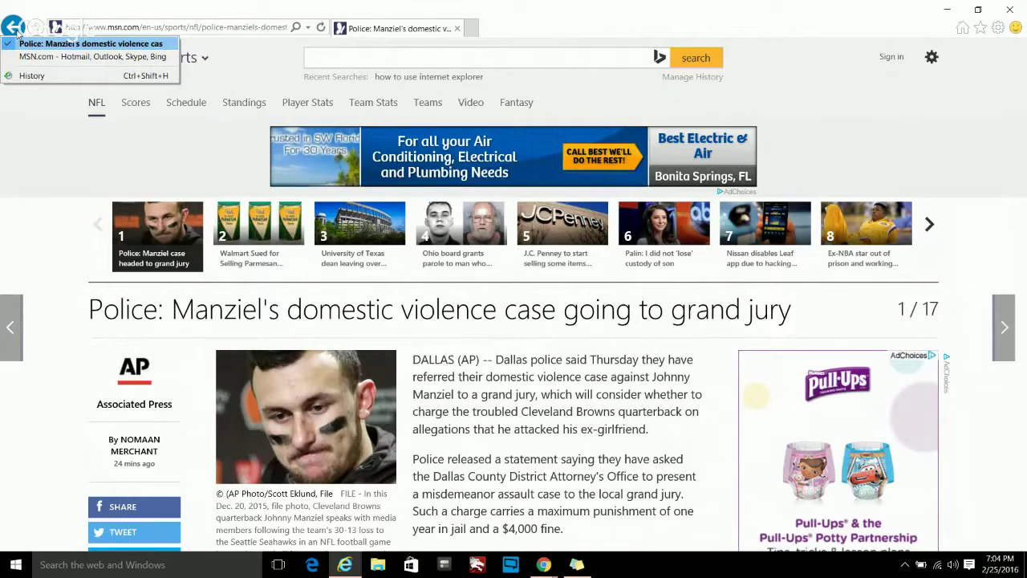
{"action": "left_click", "coordinate": [447, 269]}
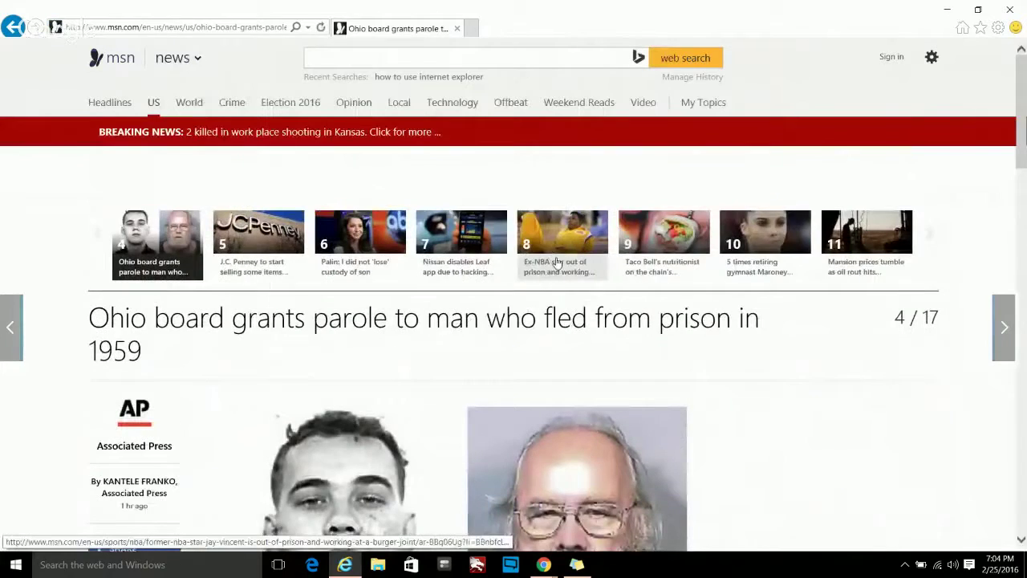
{"action": "left_click", "coordinate": [558, 263]}
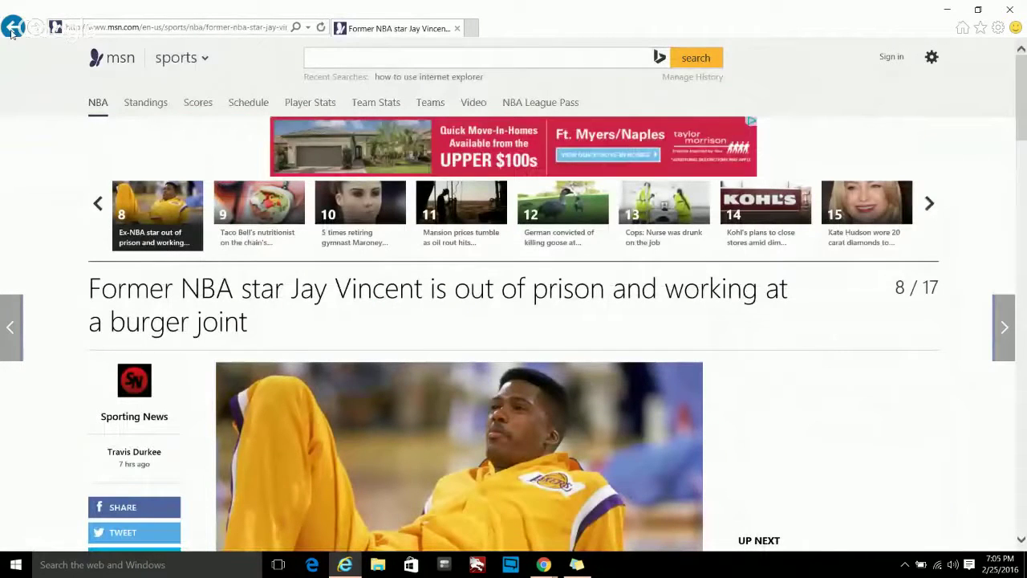
{"action": "left_click", "coordinate": [12, 29]}
- Return to the MSN.com home page through the Back button's history list
{"action": "right_click", "coordinate": [12, 30]}
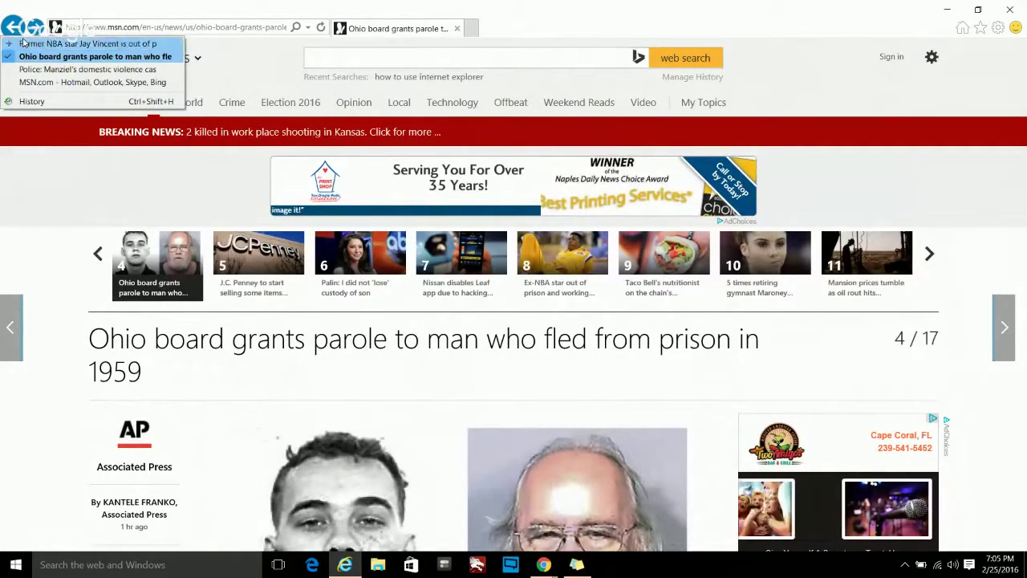
{"action": "left_click", "coordinate": [46, 82]}
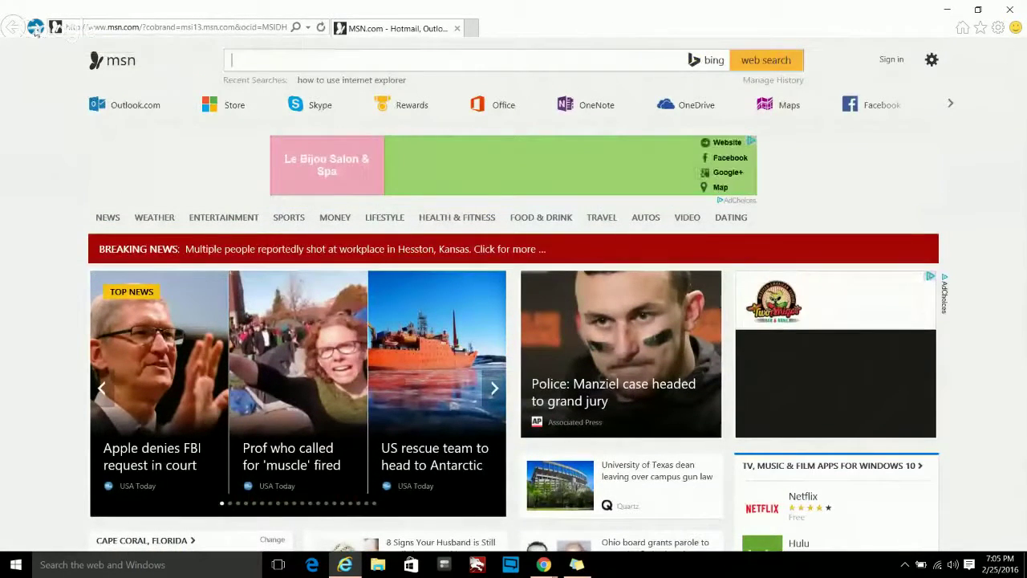
{"action": "right_click", "coordinate": [35, 31]}
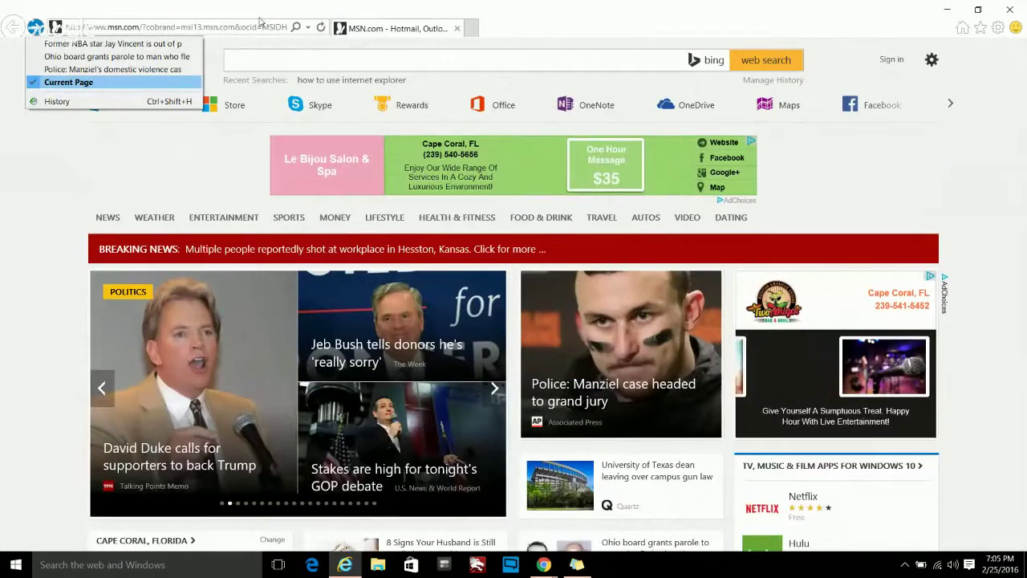
{"action": "left_click", "coordinate": [224, 32]}
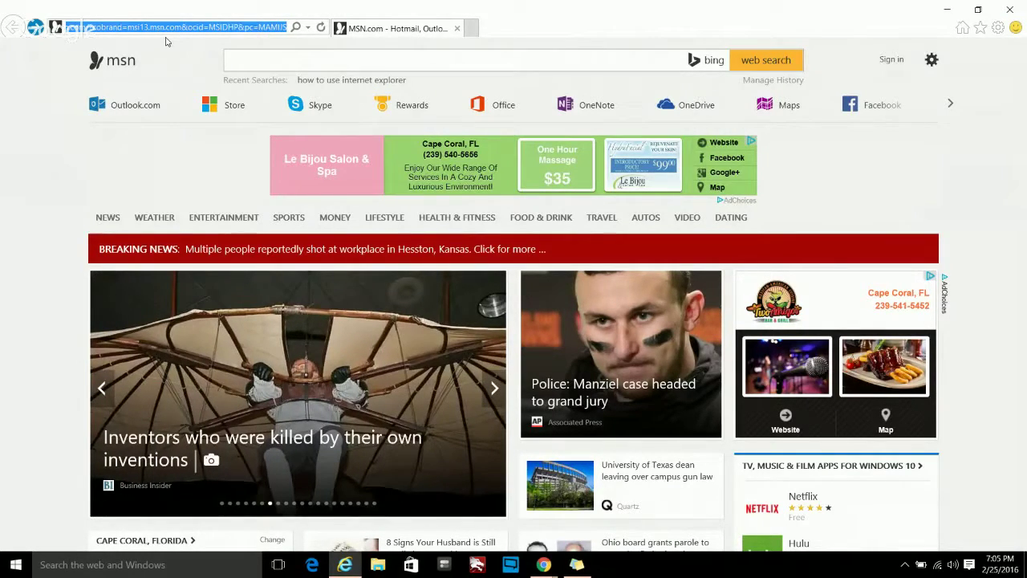
{"action": "type", "text": "www."}
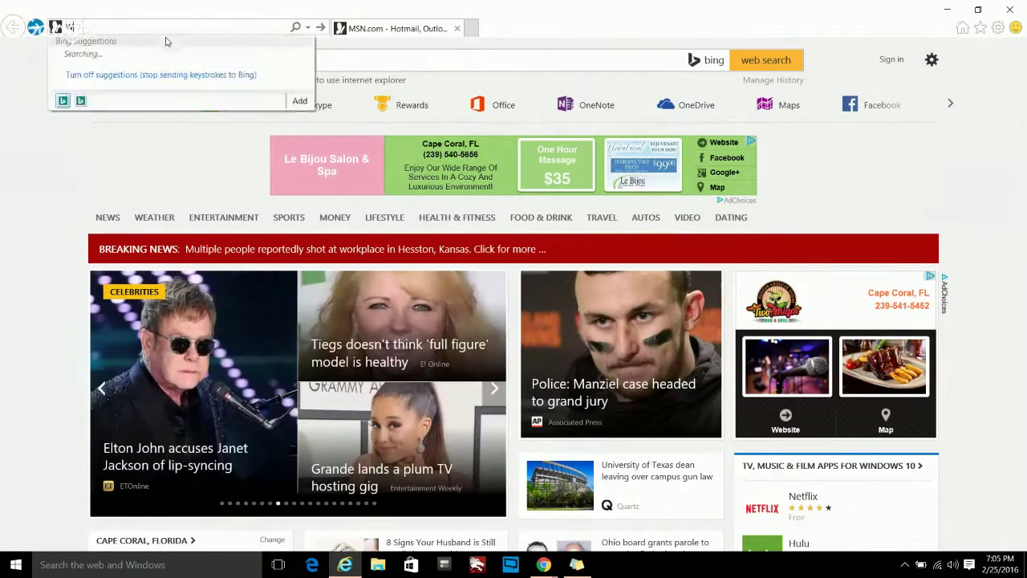
{"action": "type", "text": "google.co"}
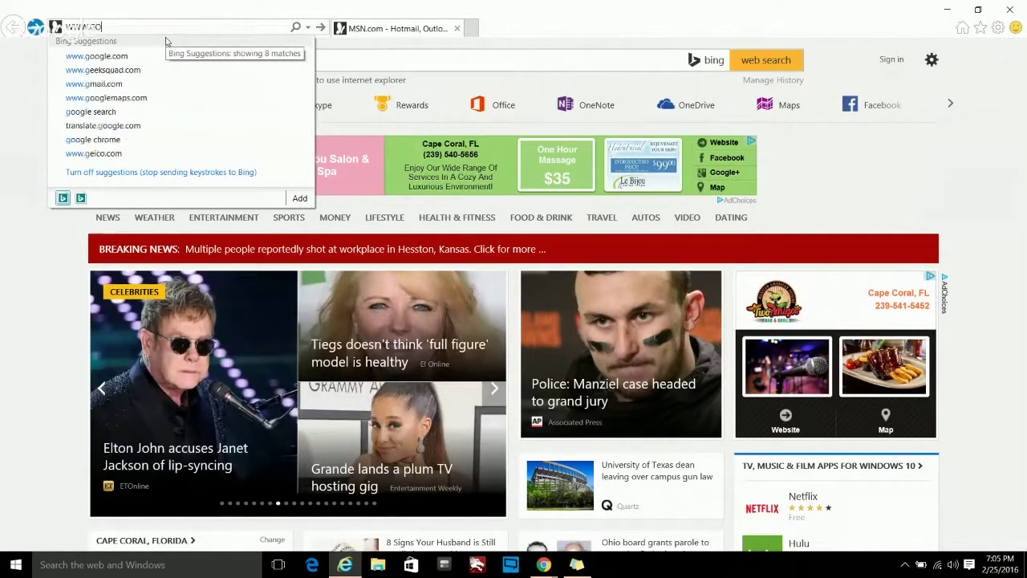
{"action": "type", "text": "m"}
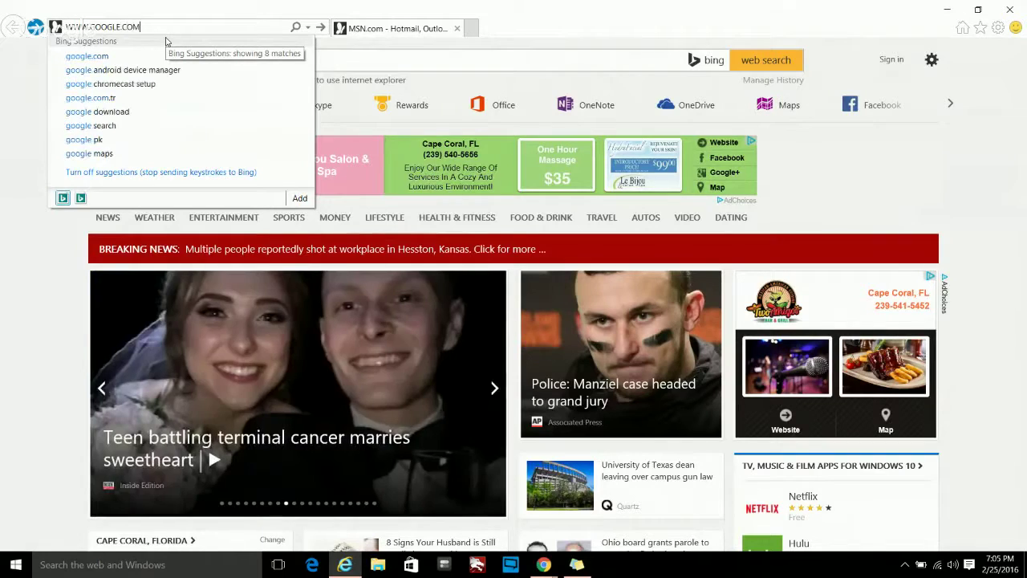
{"action": "key", "text": "Return"}
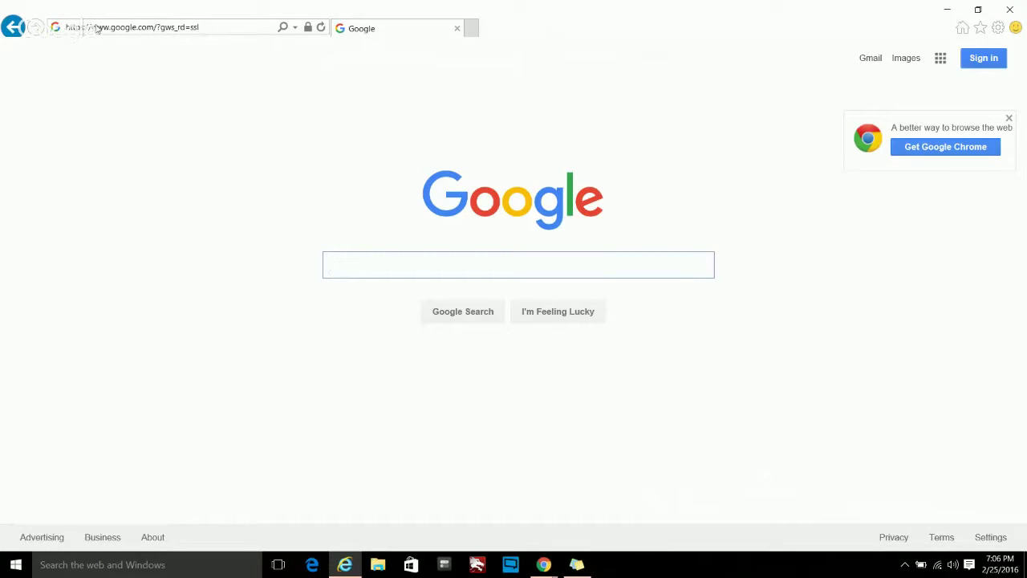
{"action": "left_click", "coordinate": [138, 28]}
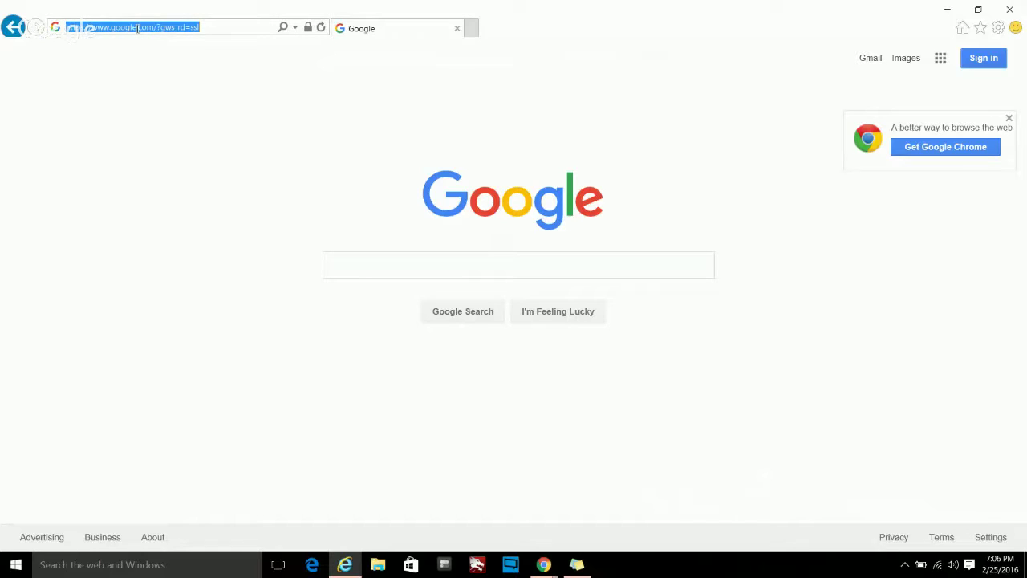
{"action": "type", "text": "GOOG"}
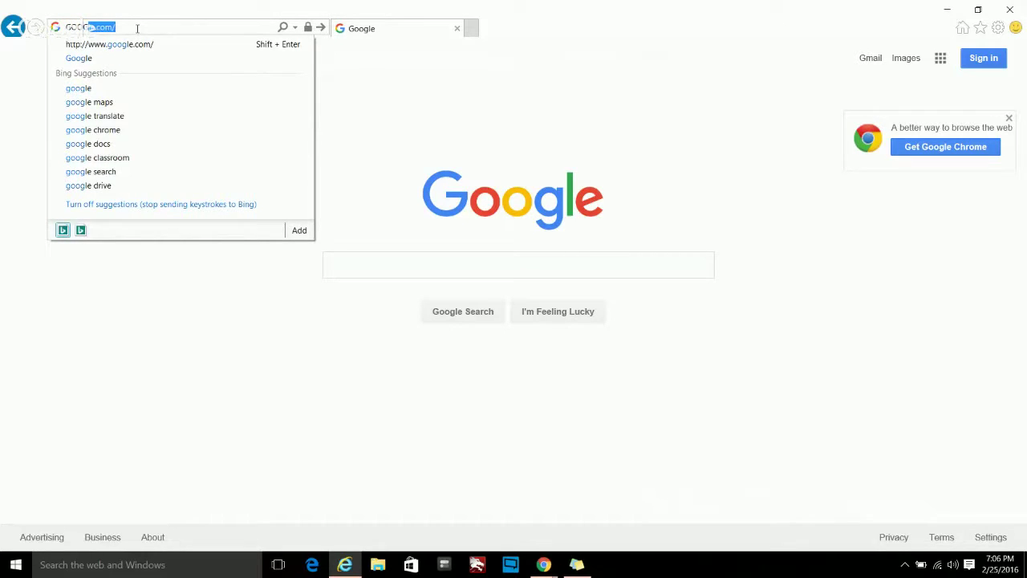
{"action": "key", "text": "Return"}
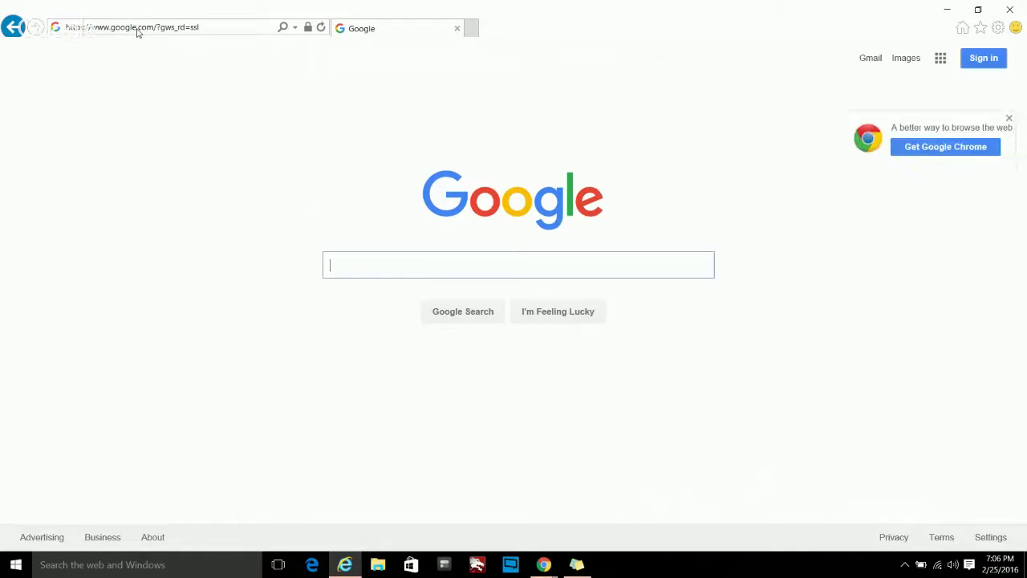
- Search Bing for 'GOOGLE' from the address bar
{"action": "left_click", "coordinate": [138, 27]}
{"action": "type", "text": "GOOGLE"}
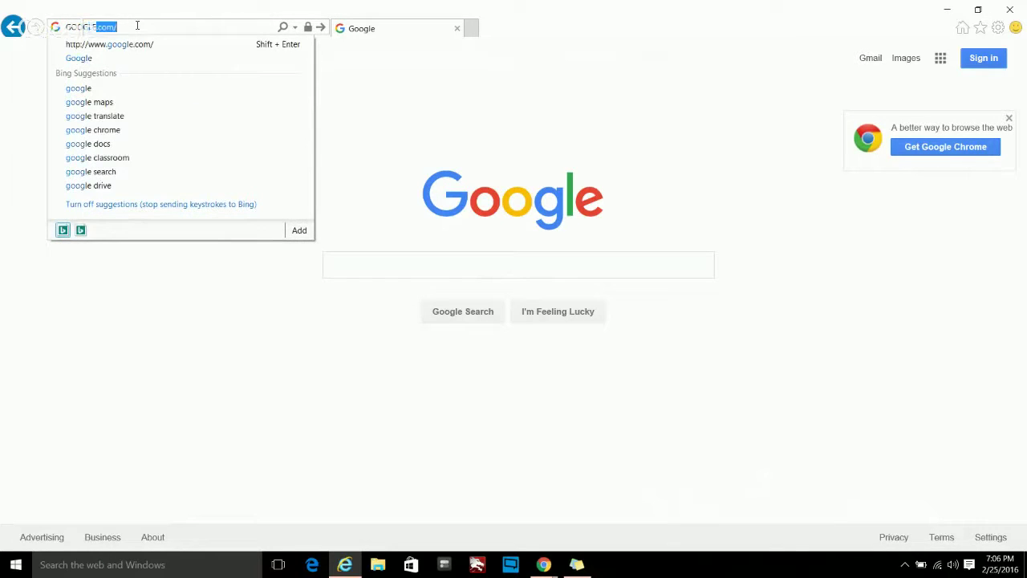
{"action": "key", "text": "Return"}
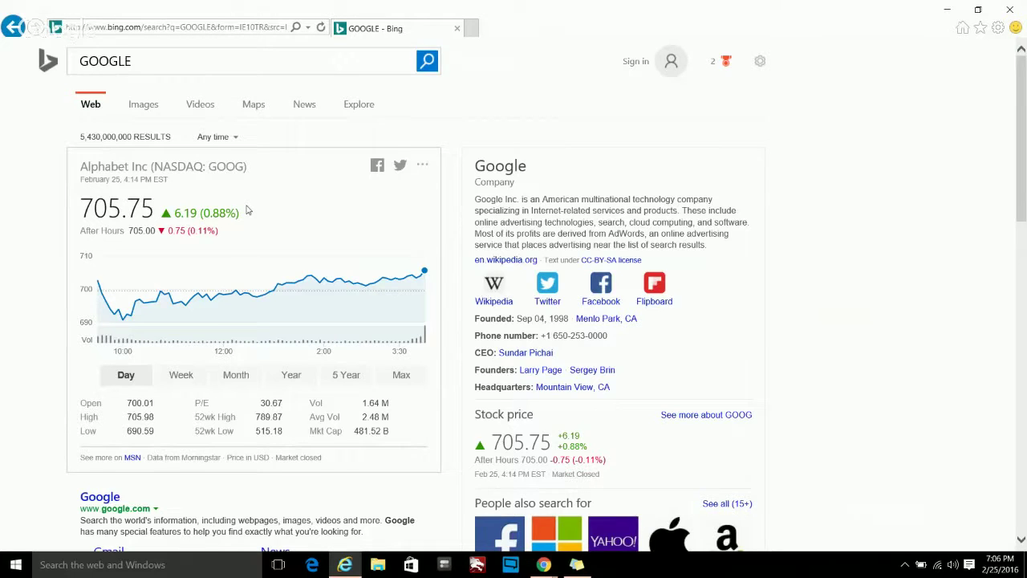
- Search for 'CREATIVE COMPUTER SOLUTIONS' and scroll through its Cape Coral listings, map and reviews
{"action": "scroll", "coordinate": [248, 210], "scroll_direction": "down", "scroll_amount": 1}
{"action": "scroll", "coordinate": [247, 211], "scroll_direction": "down", "scroll_amount": 1}
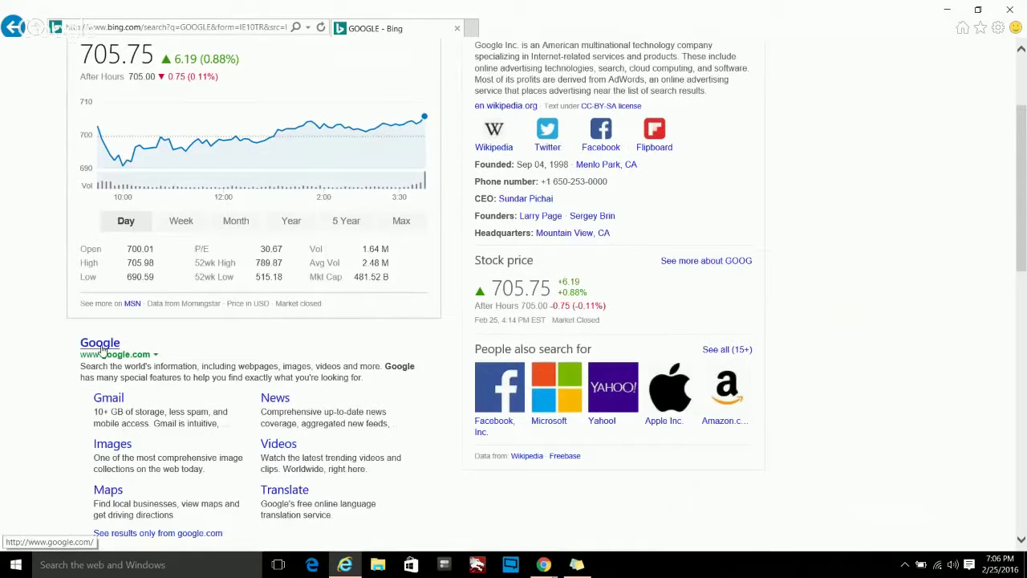
{"action": "scroll", "coordinate": [159, 340], "scroll_direction": "down", "scroll_amount": 2}
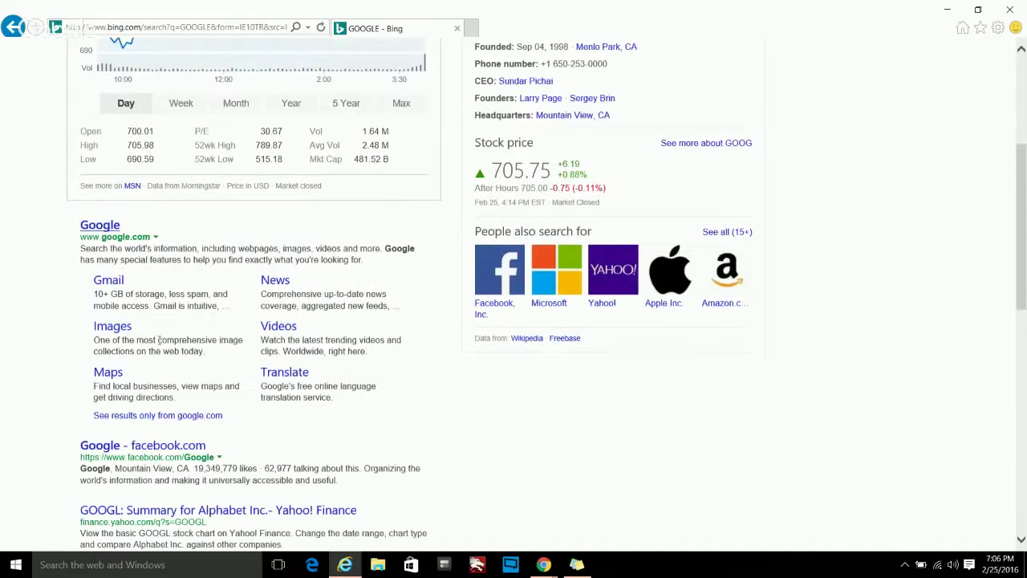
{"action": "scroll", "coordinate": [158, 340], "scroll_direction": "up", "scroll_amount": 3}
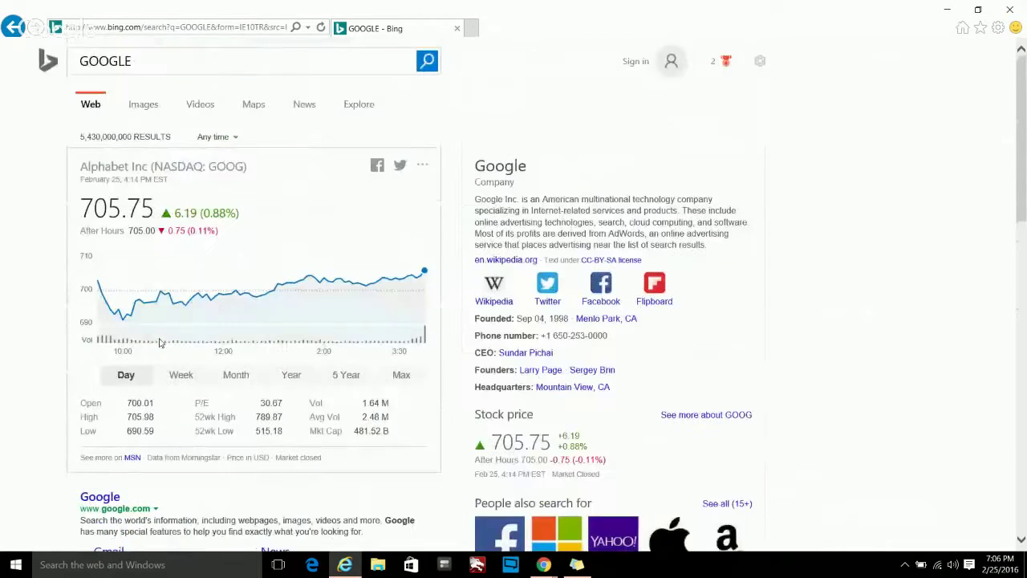
{"action": "left_click", "coordinate": [157, 30]}
{"action": "type", "text": "CRE"}
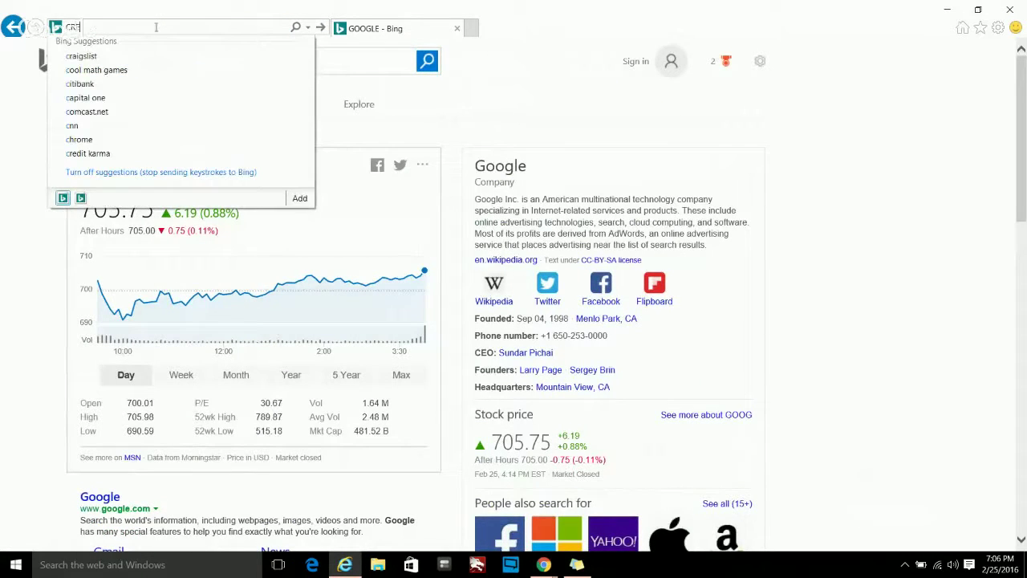
{"action": "type", "text": "ATIVE C"}
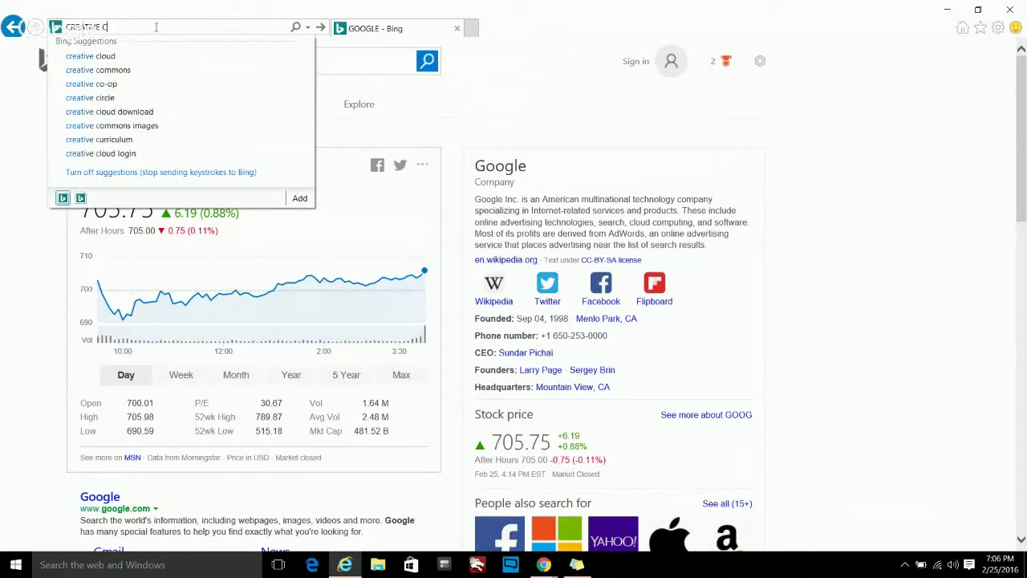
{"action": "type", "text": "OMPUTER SOLUTIONS"}
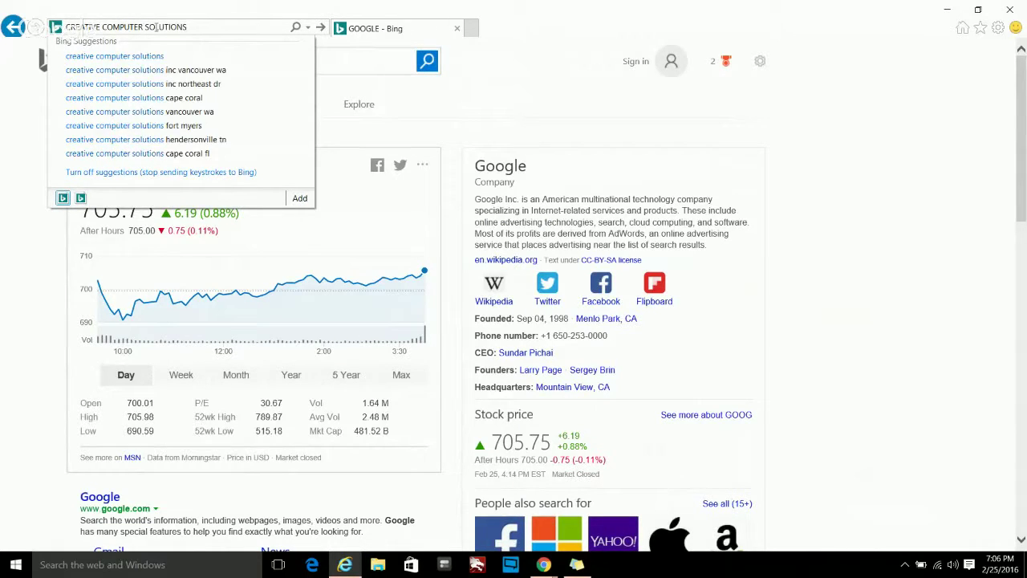
{"action": "key", "text": "Return"}
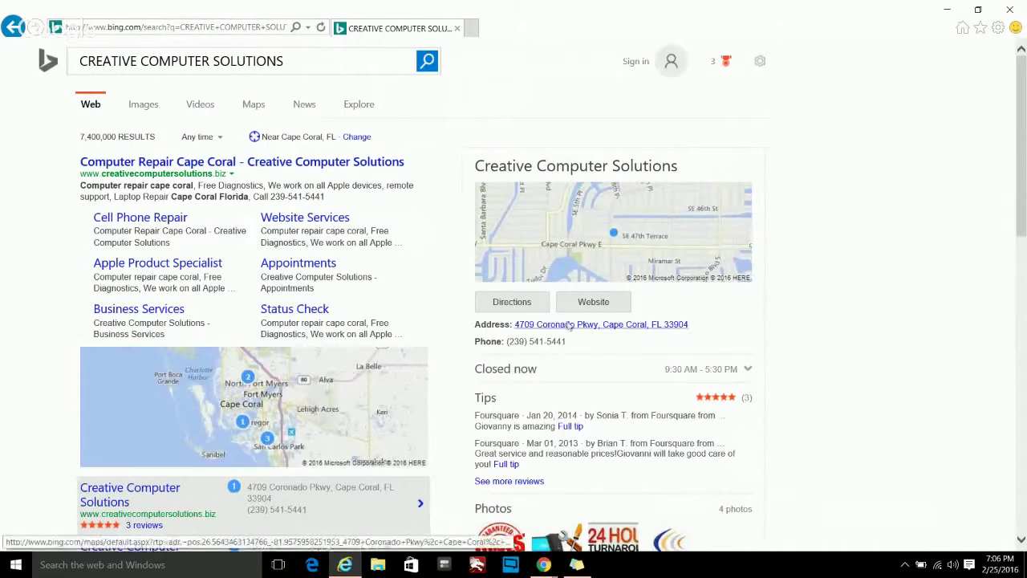
{"action": "scroll", "coordinate": [638, 329], "scroll_direction": "down", "scroll_amount": 2}
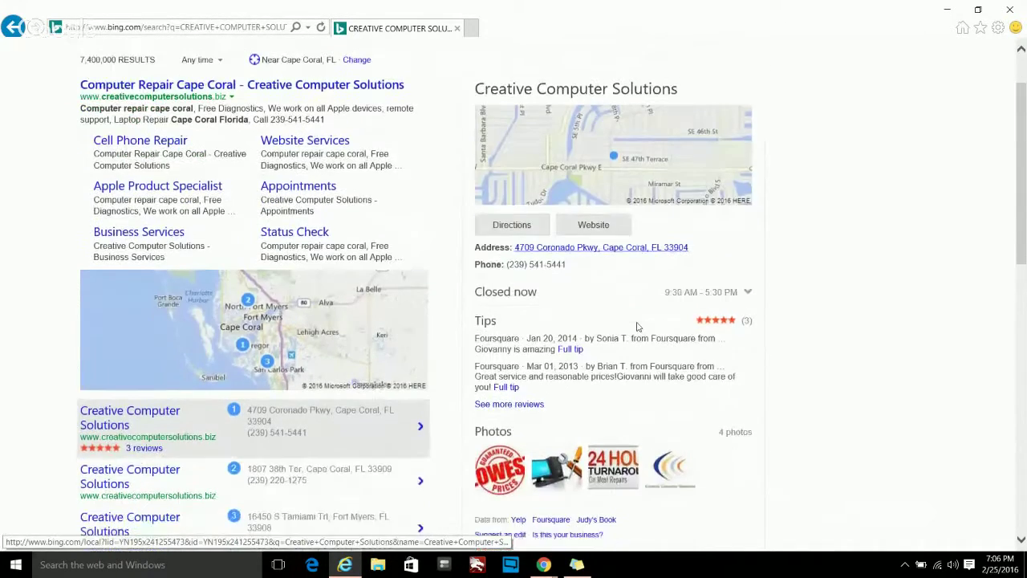
{"action": "scroll", "coordinate": [638, 326], "scroll_direction": "up", "scroll_amount": 2}
{"action": "scroll", "coordinate": [589, 383], "scroll_direction": "down", "scroll_amount": 4}
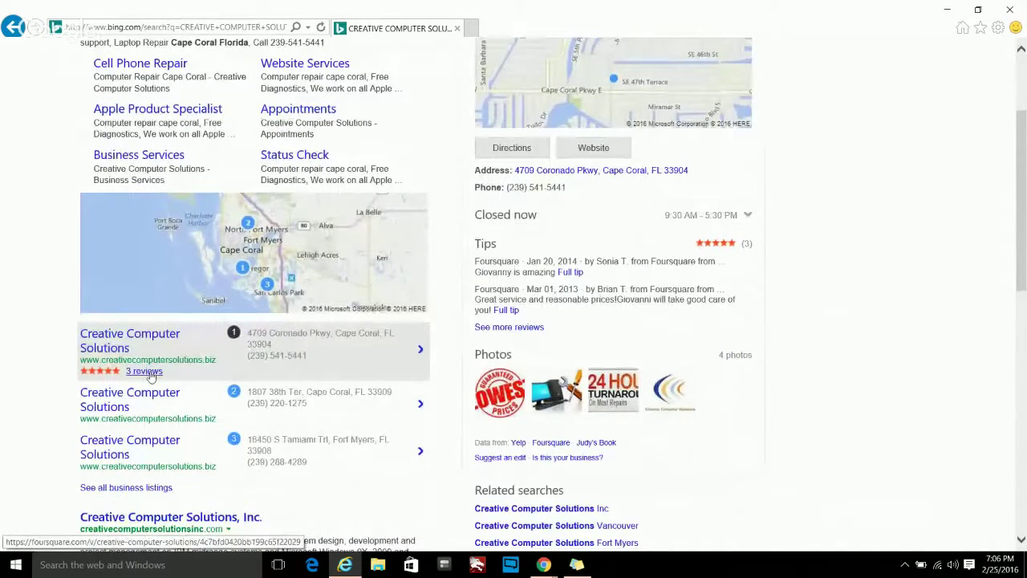
{"action": "scroll", "coordinate": [492, 342], "scroll_direction": "up", "scroll_amount": 3}
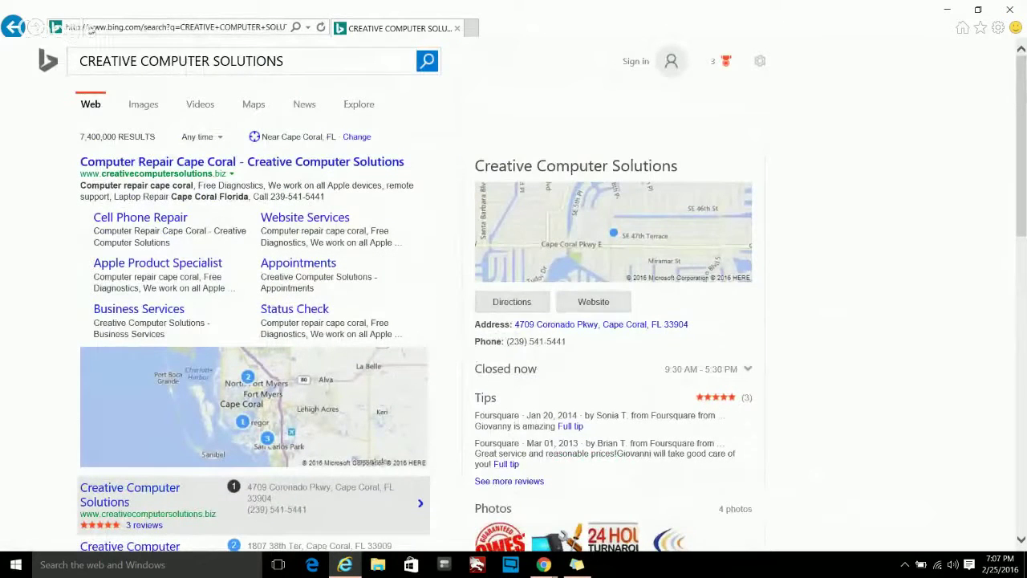
- Open the Creative Computer Solutions site, close the Facebook popup, and view its 20%-off Coupons page
{"action": "left_click", "coordinate": [140, 165]}
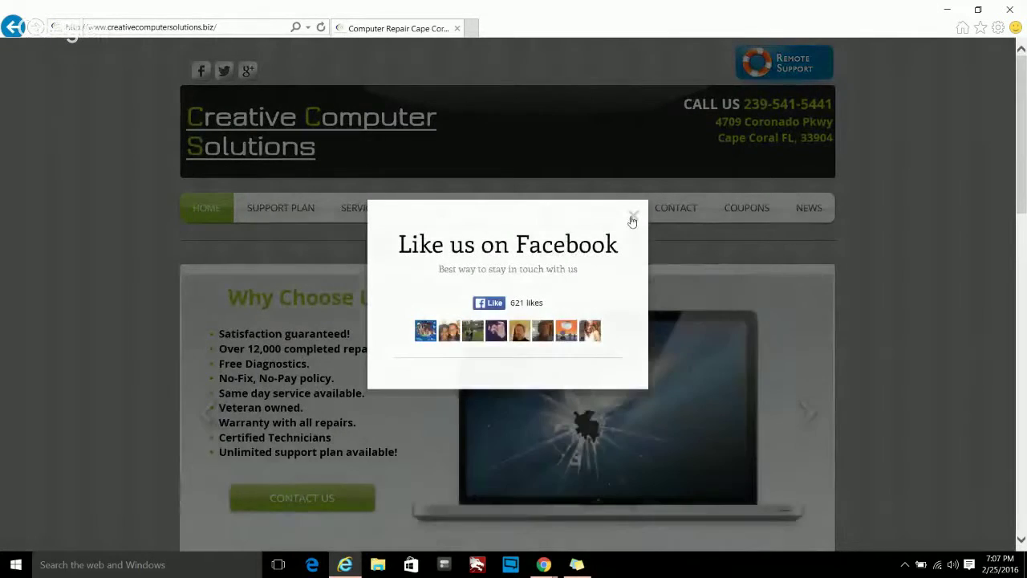
{"action": "left_click", "coordinate": [633, 218]}
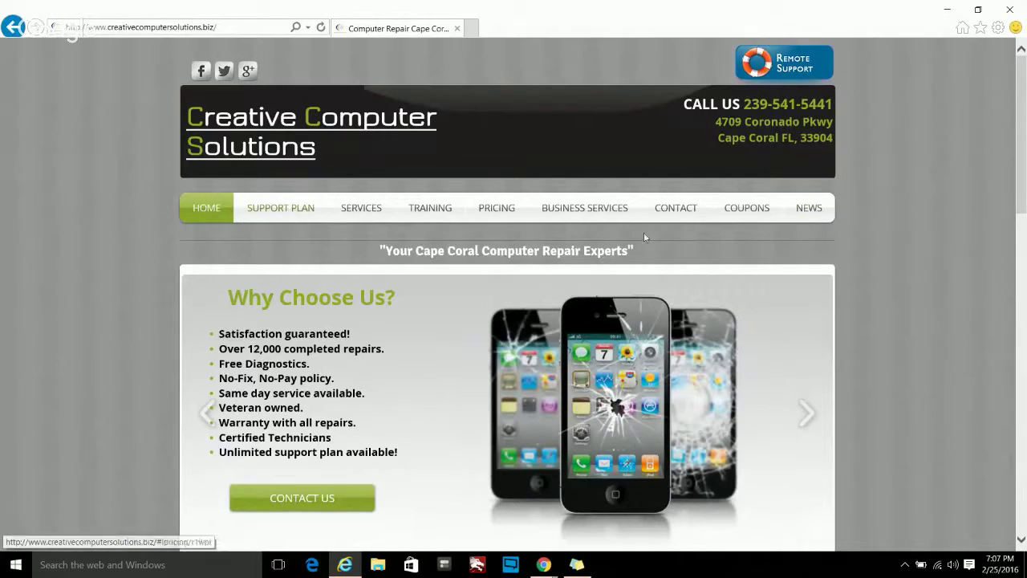
{"action": "left_click", "coordinate": [744, 210]}
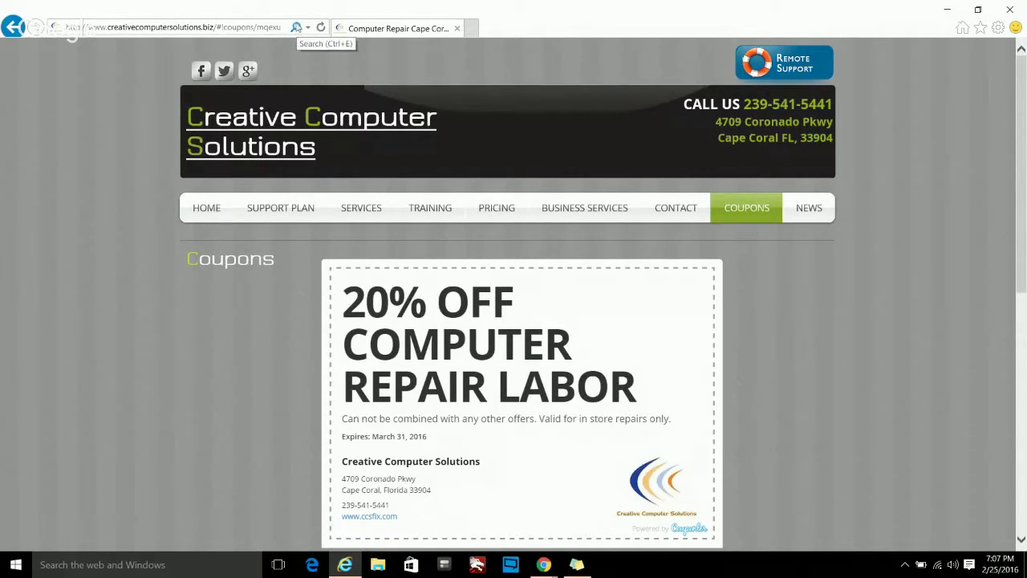
{"action": "left_click", "coordinate": [295, 30]}
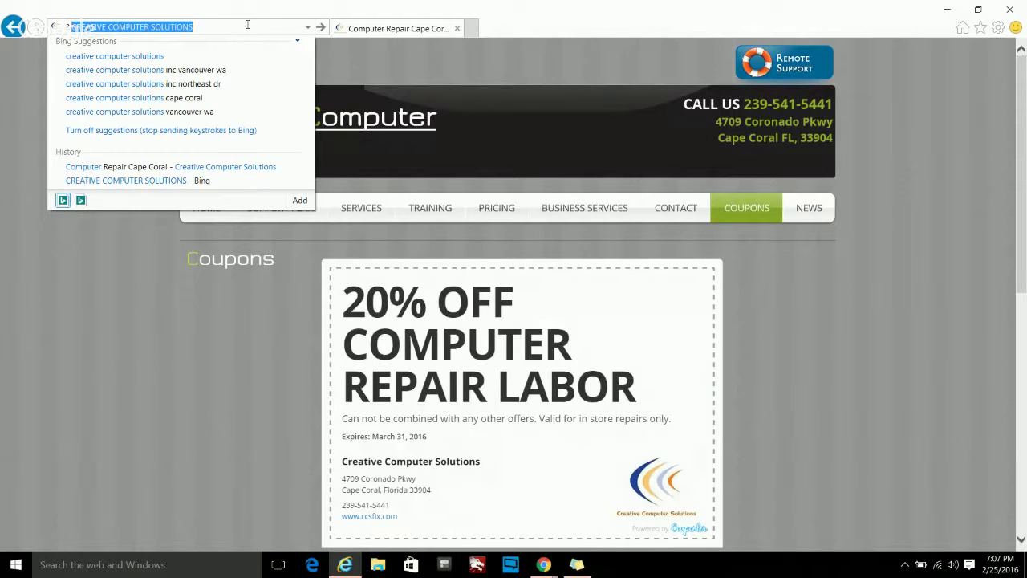
- Clear the address box suggestions and return to MSN.com from the Back button's history list
{"action": "key", "text": "BackSpace"}
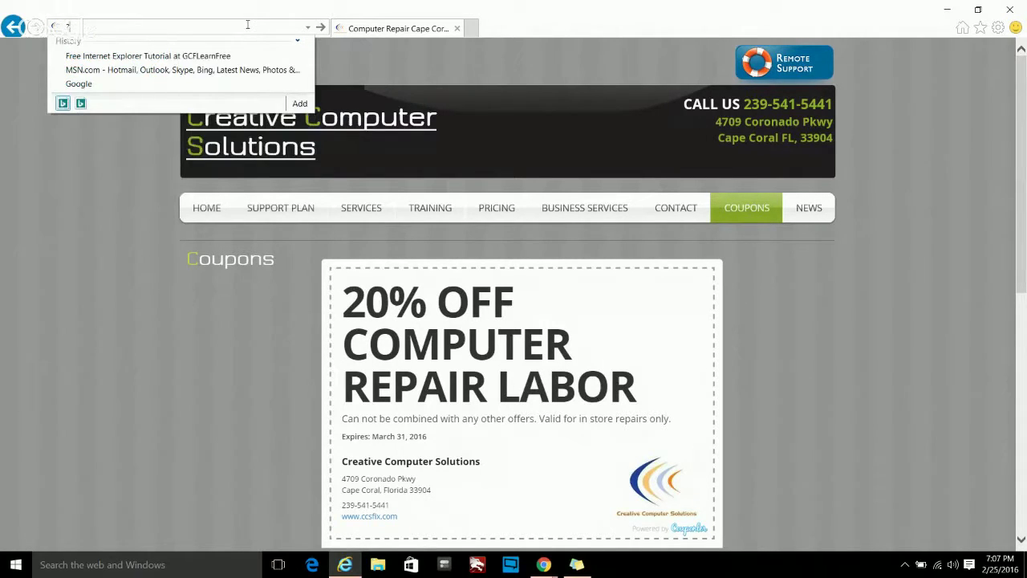
{"action": "left_click", "coordinate": [104, 171]}
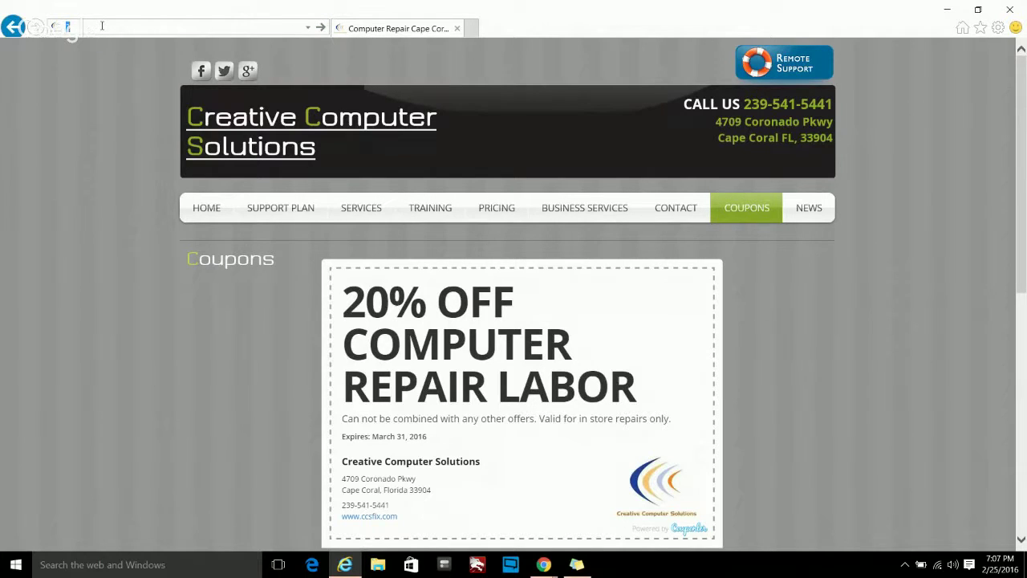
{"action": "type", "text": "g"}
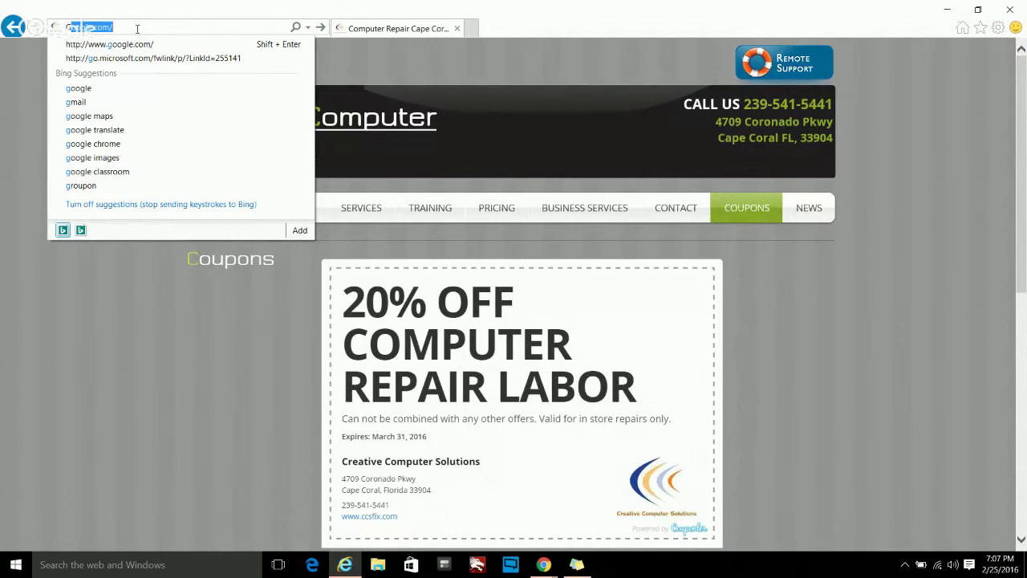
{"action": "key", "text": "BackSpace"}
{"action": "key", "text": "BackSpace"}
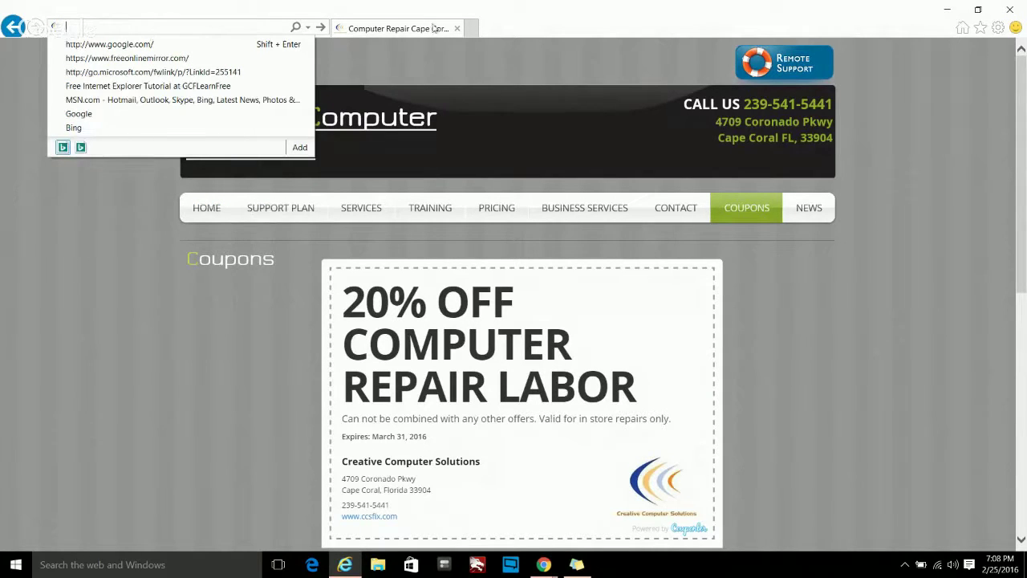
{"action": "left_click", "coordinate": [343, 8]}
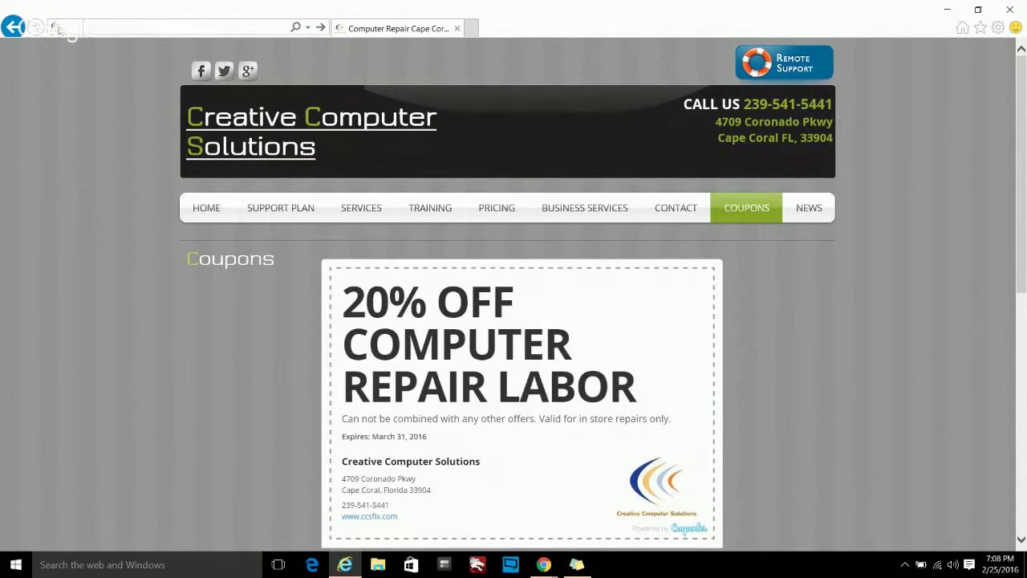
{"action": "right_click", "coordinate": [12, 27]}
{"action": "left_click", "coordinate": [38, 122]}
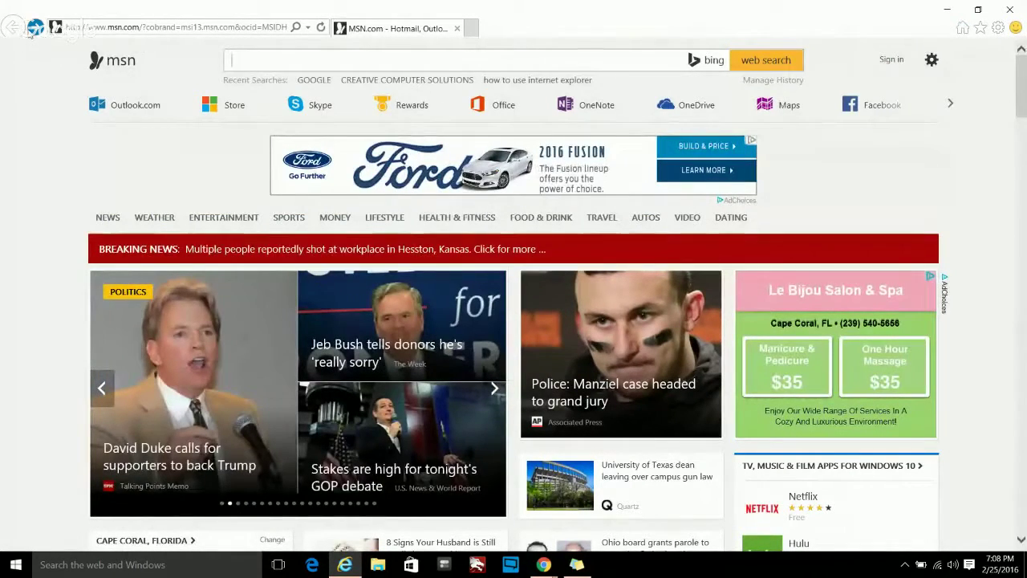
- Go back to Google, load the MSN home page with Home, then return to Google
{"action": "left_click", "coordinate": [29, 30]}
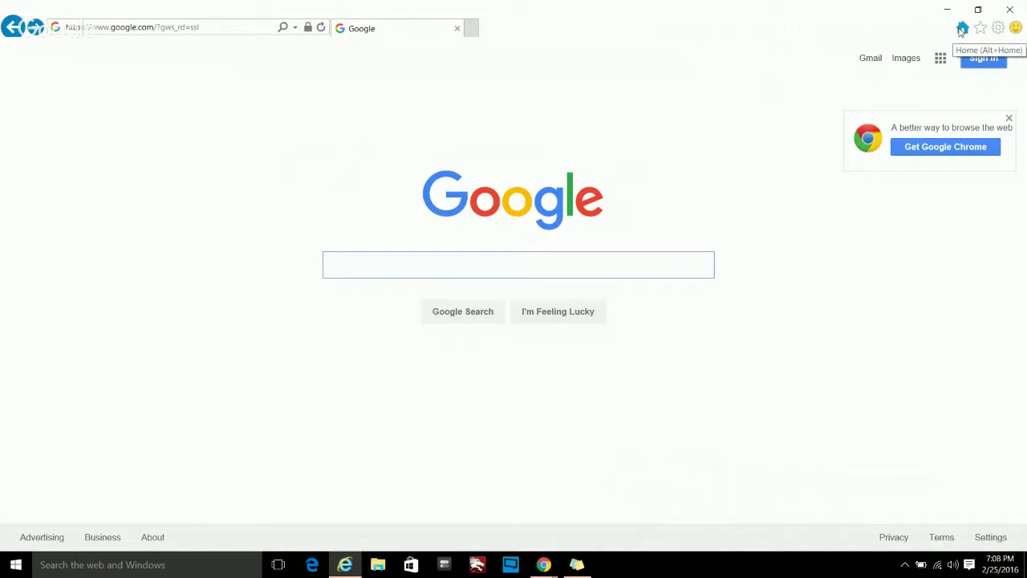
{"action": "left_click", "coordinate": [962, 31]}
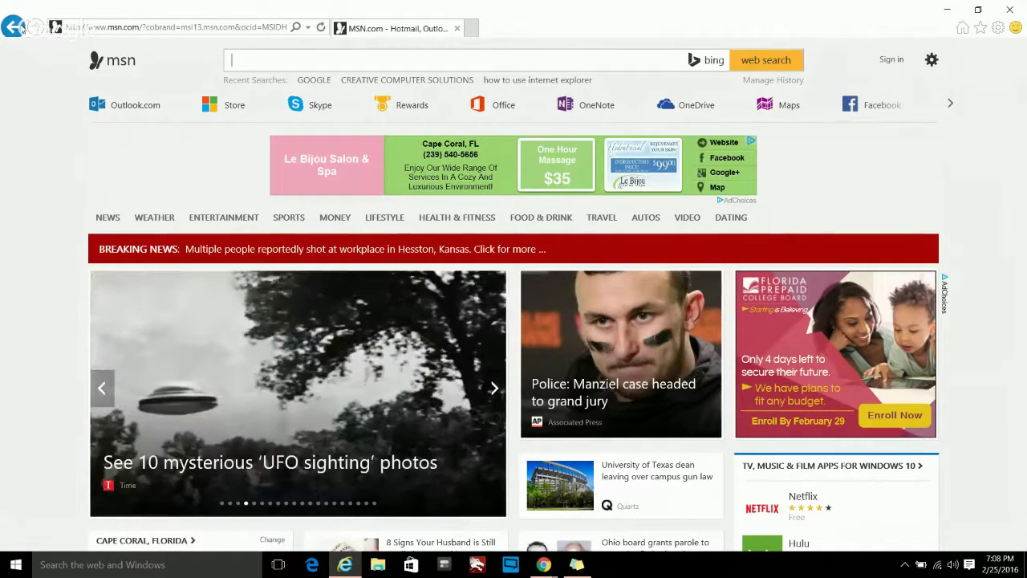
{"action": "left_click", "coordinate": [22, 29]}
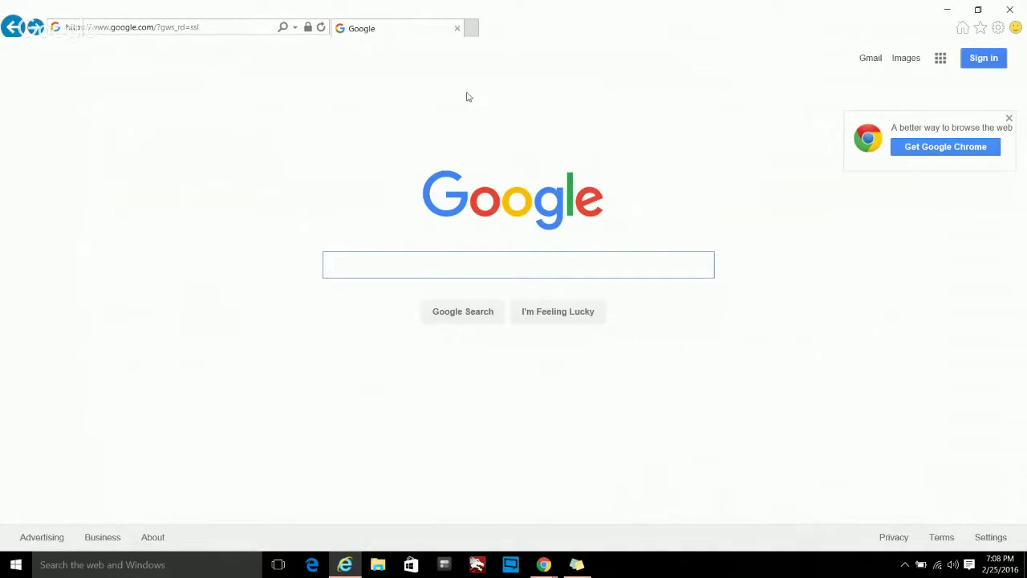
- Add the Google home page to Favorites
{"action": "left_click", "coordinate": [979, 30]}
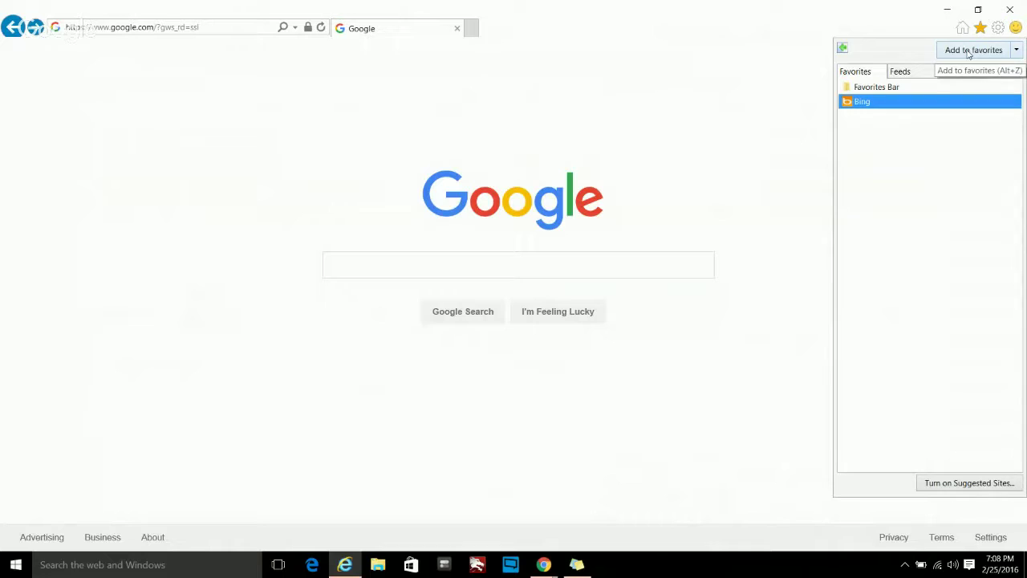
{"action": "left_click", "coordinate": [971, 50]}
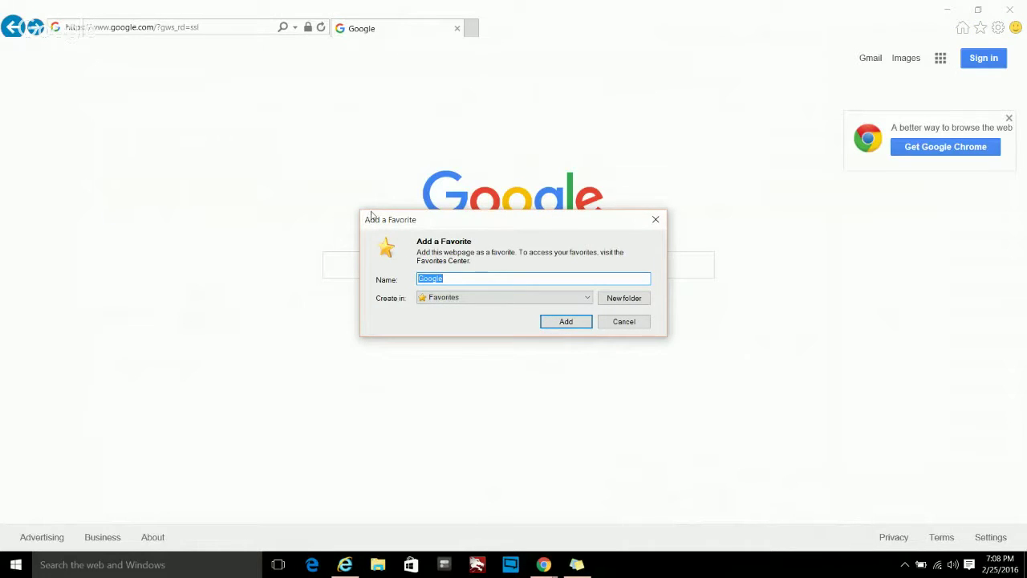
{"action": "left_click", "coordinate": [565, 321]}
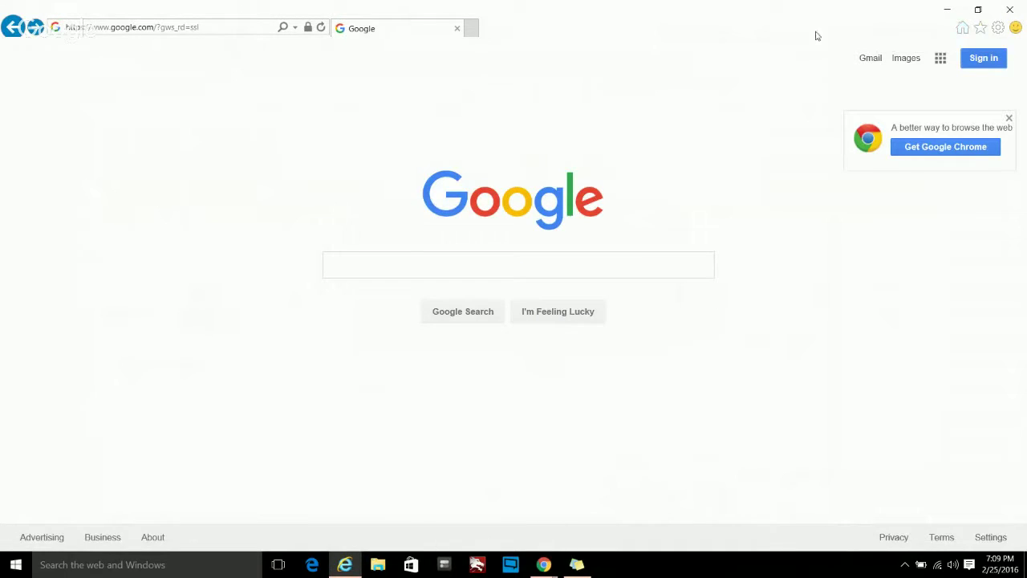
- Return to the MSN home page, then reopen Google from its Favorites entry
{"action": "left_click", "coordinate": [963, 30]}
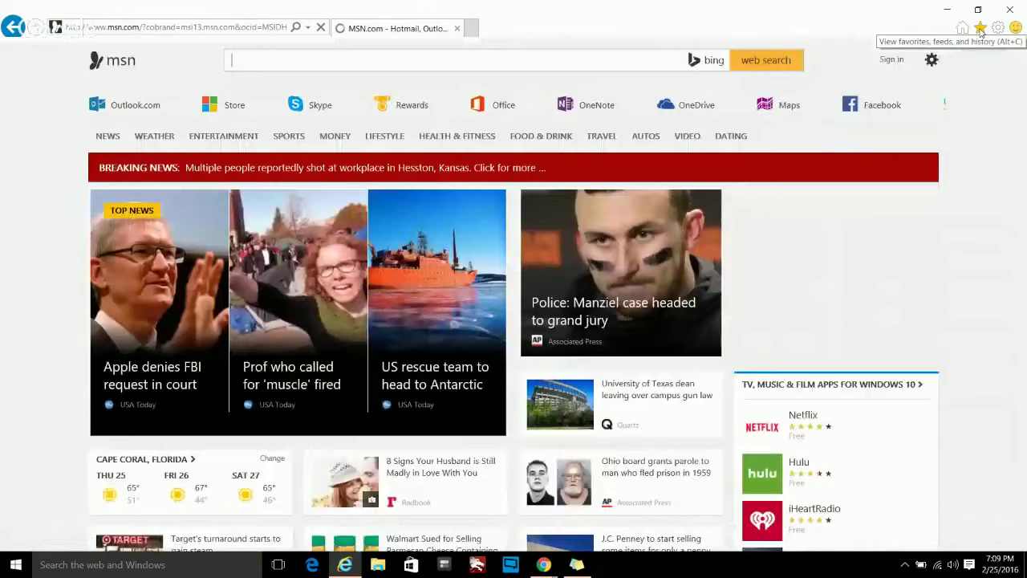
{"action": "left_click", "coordinate": [979, 29]}
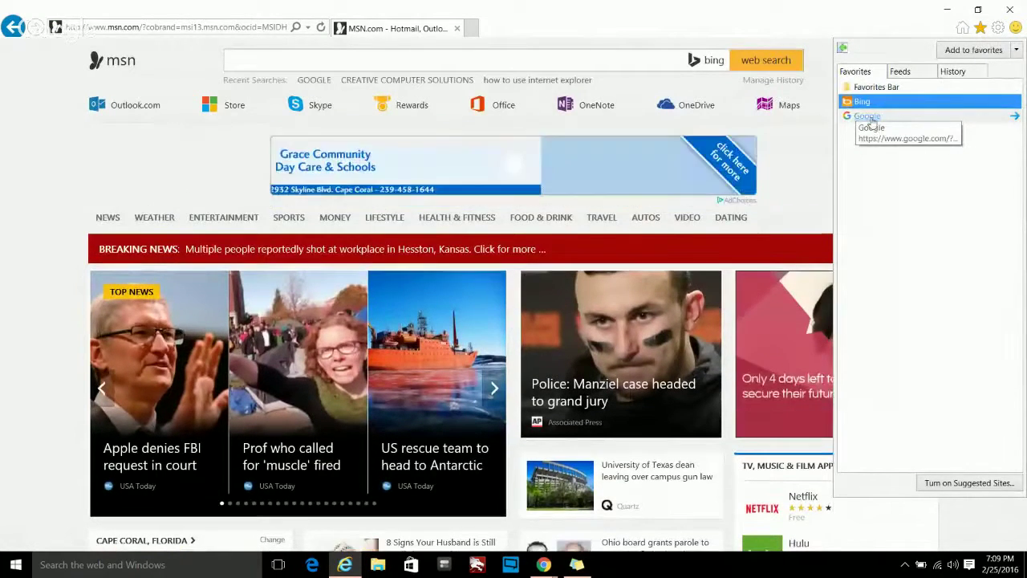
{"action": "left_click", "coordinate": [870, 117]}
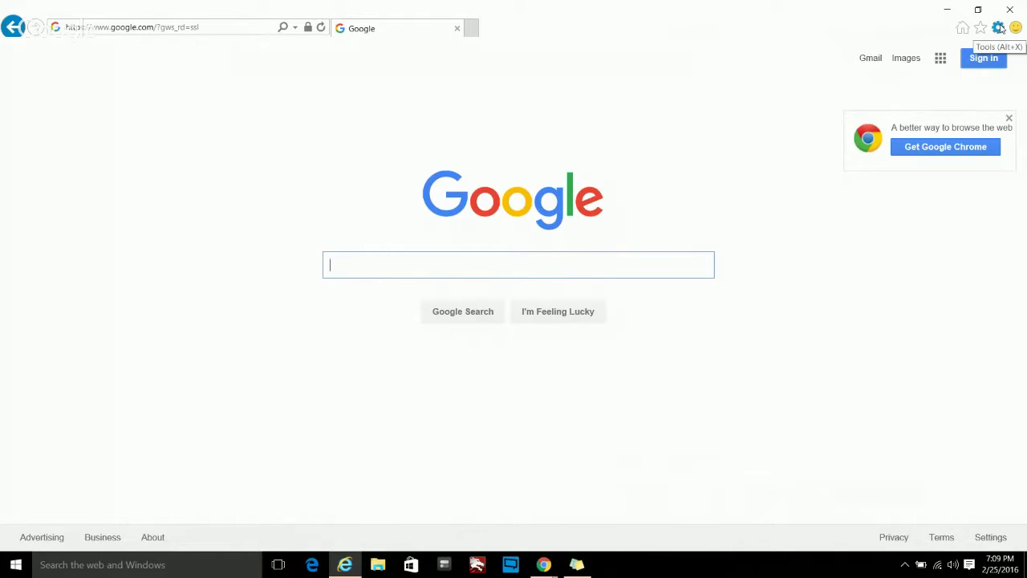
- Glance at the Tools menu, then load the MSN.com home page
{"action": "left_click", "coordinate": [1000, 29]}
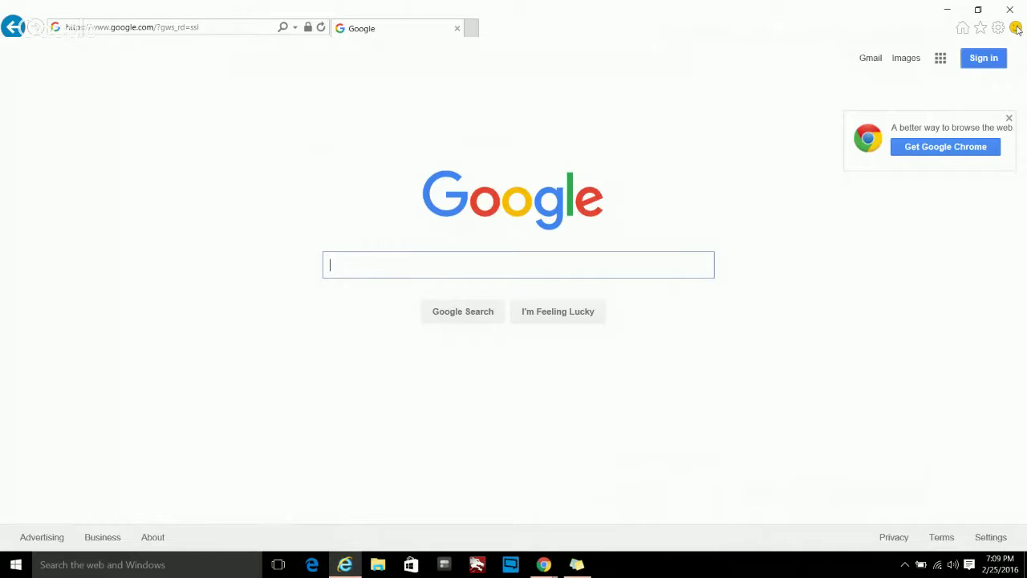
{"action": "left_click", "coordinate": [962, 28]}
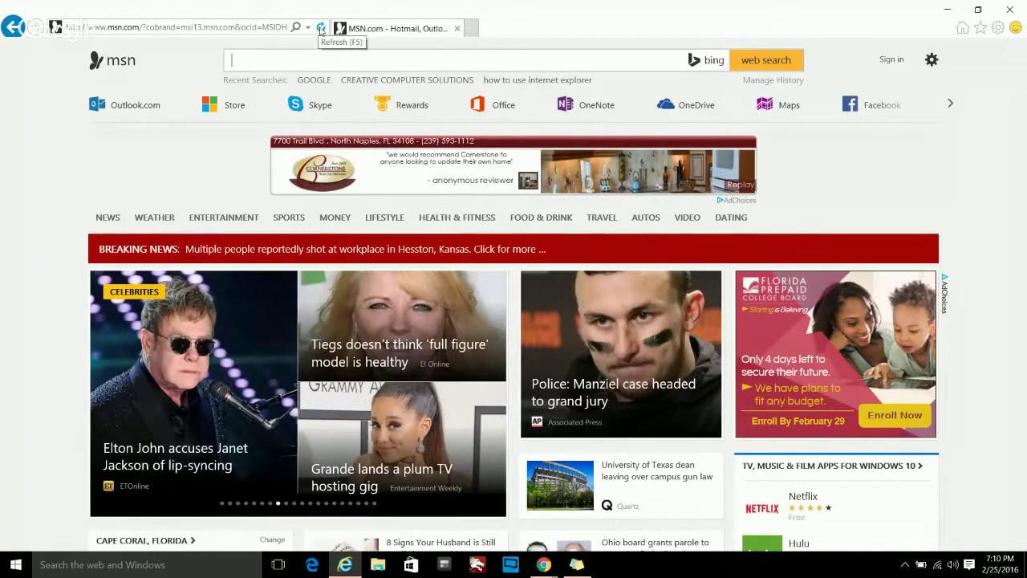
- Open a new tab beside MSN showing Bing search and Frequent sites
{"action": "left_click", "coordinate": [320, 29]}
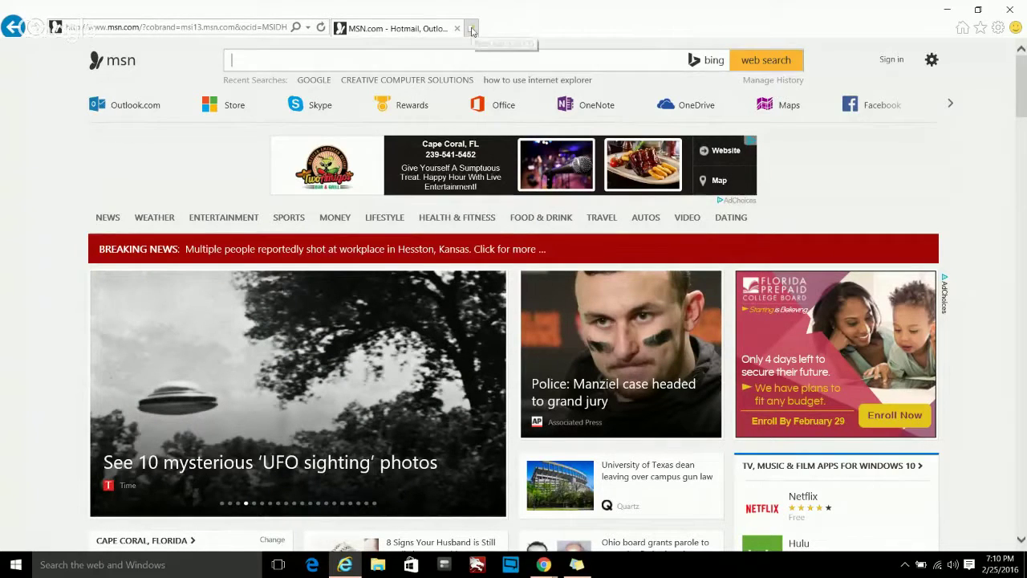
{"action": "left_click", "coordinate": [471, 30]}
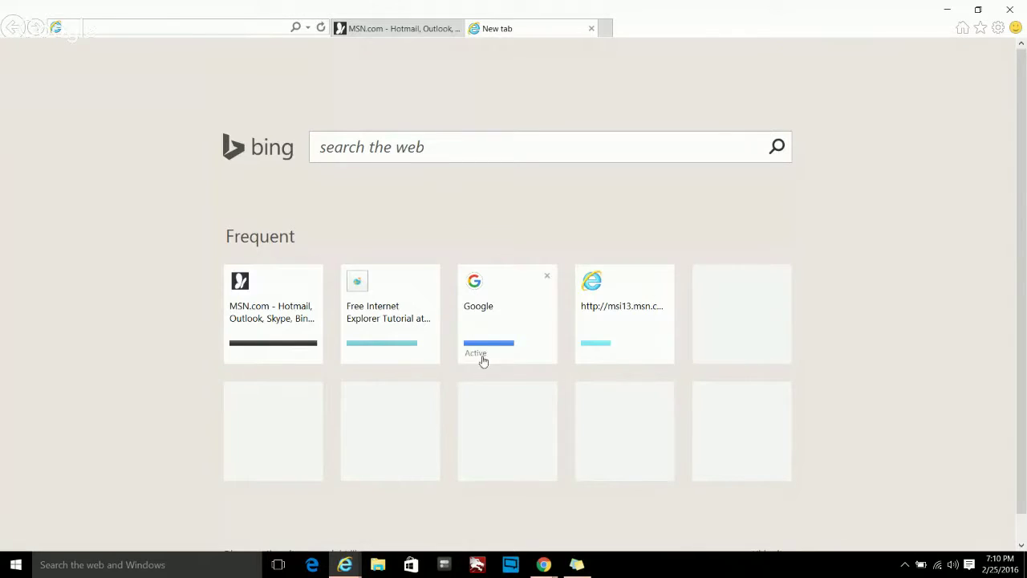
- Load Google from the Frequent sites tile, compare it with MSN, then close the Google tab
{"action": "left_click", "coordinate": [513, 292]}
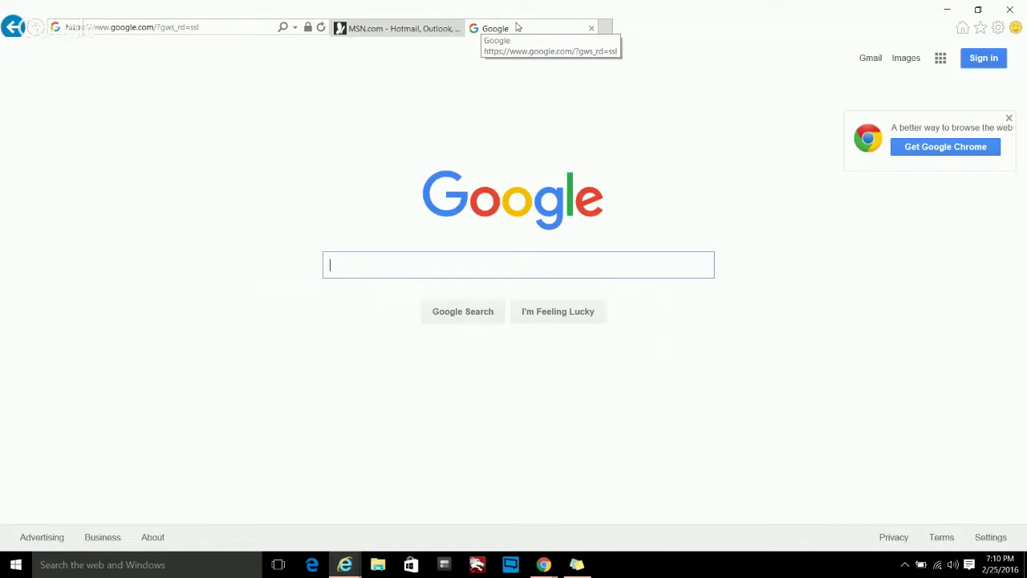
{"action": "left_click", "coordinate": [393, 31]}
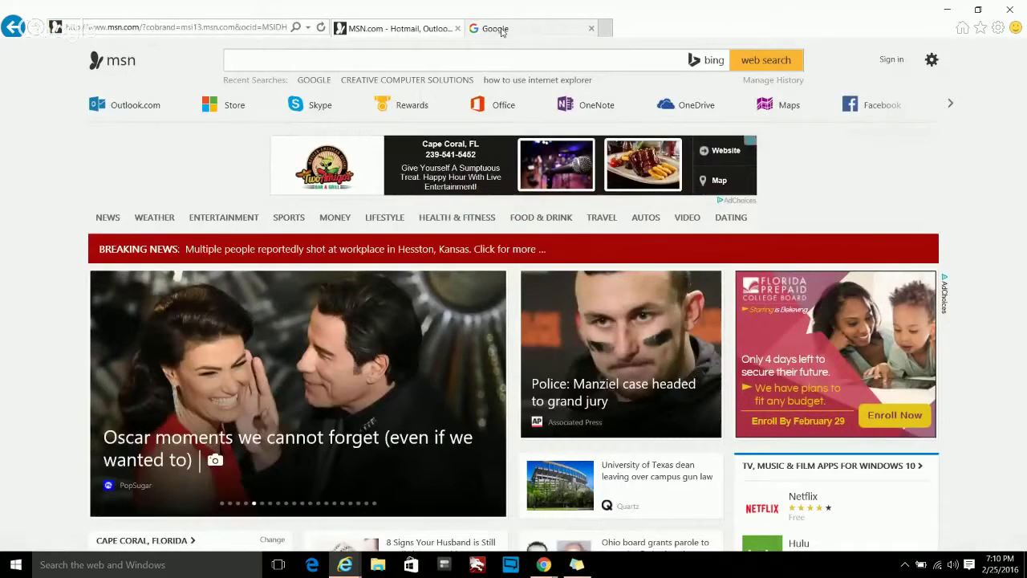
{"action": "left_click", "coordinate": [499, 31]}
{"action": "left_click", "coordinate": [407, 30]}
{"action": "left_click", "coordinate": [505, 31]}
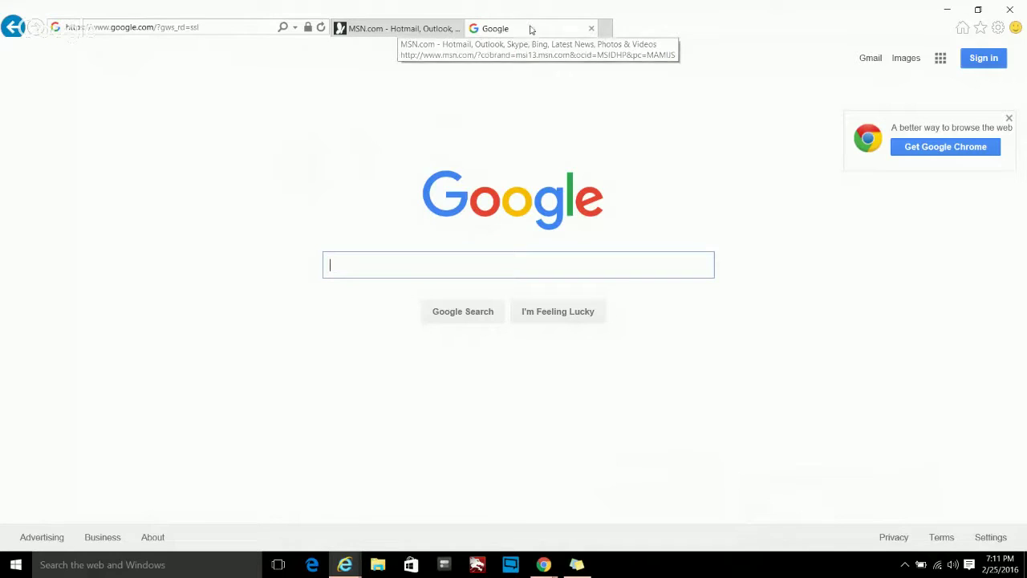
{"action": "left_click", "coordinate": [592, 30]}
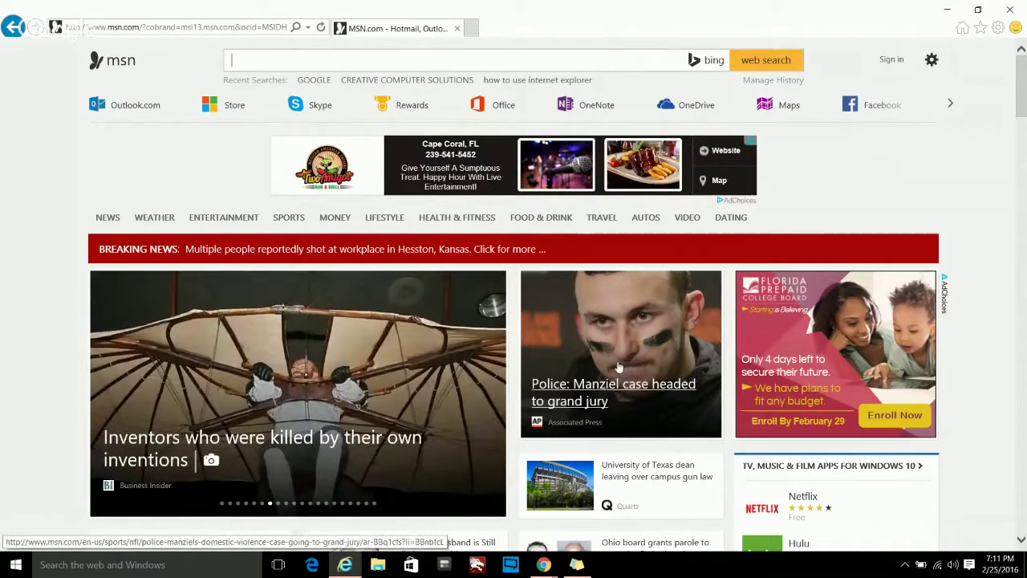
{"action": "scroll", "coordinate": [624, 398], "scroll_direction": "down", "scroll_amount": 4}
{"action": "scroll", "coordinate": [618, 367], "scroll_direction": "down", "scroll_amount": 5}
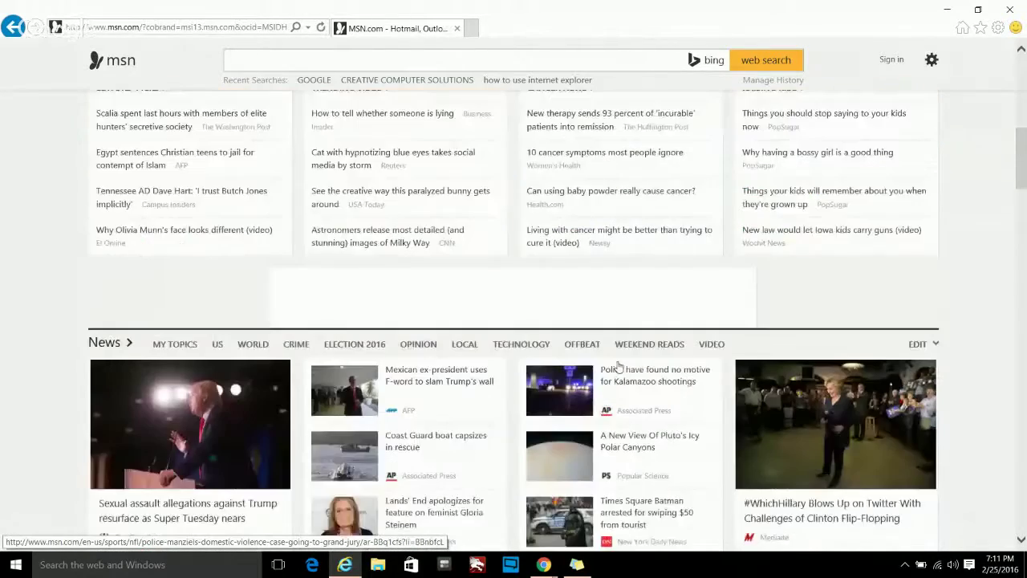
{"action": "scroll", "coordinate": [618, 367], "scroll_direction": "up", "scroll_amount": 8}
{"action": "scroll", "coordinate": [618, 367], "scroll_direction": "up", "scroll_amount": 2}
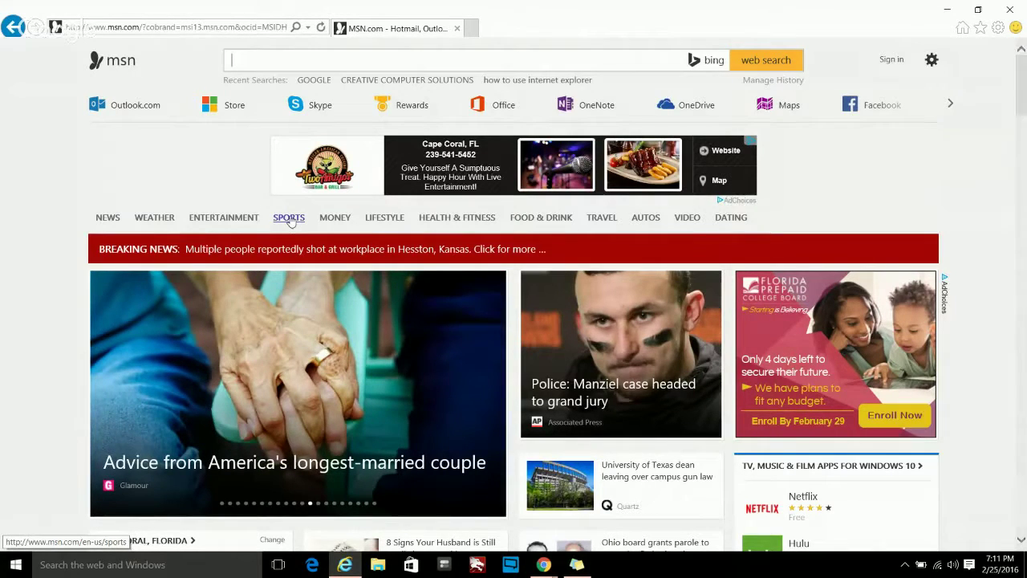
- Open the MSN SPORTS link in a new tab
{"action": "left_click", "coordinate": [291, 221]}
{"action": "right_click", "coordinate": [291, 221]}
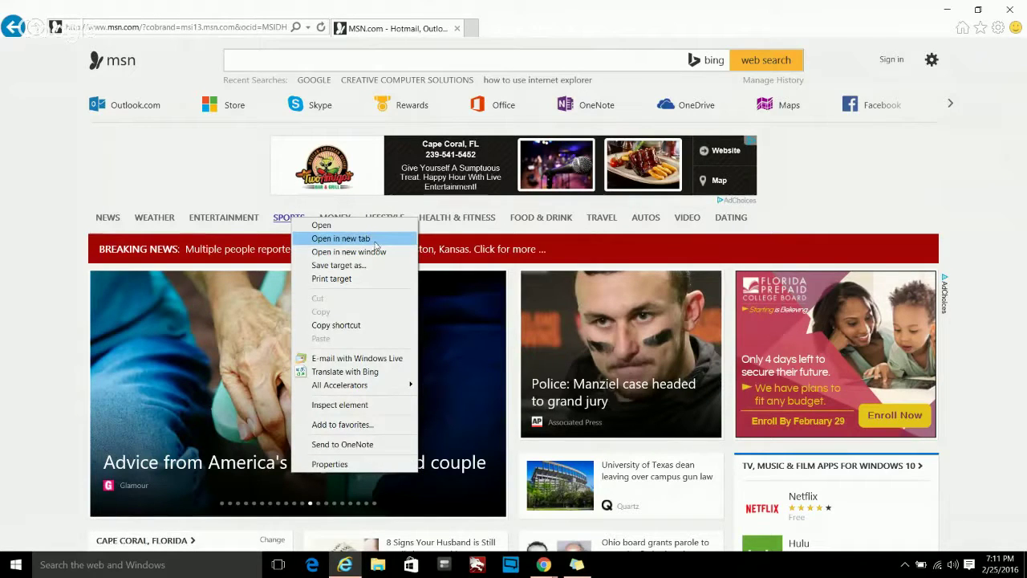
{"action": "left_click", "coordinate": [346, 238]}
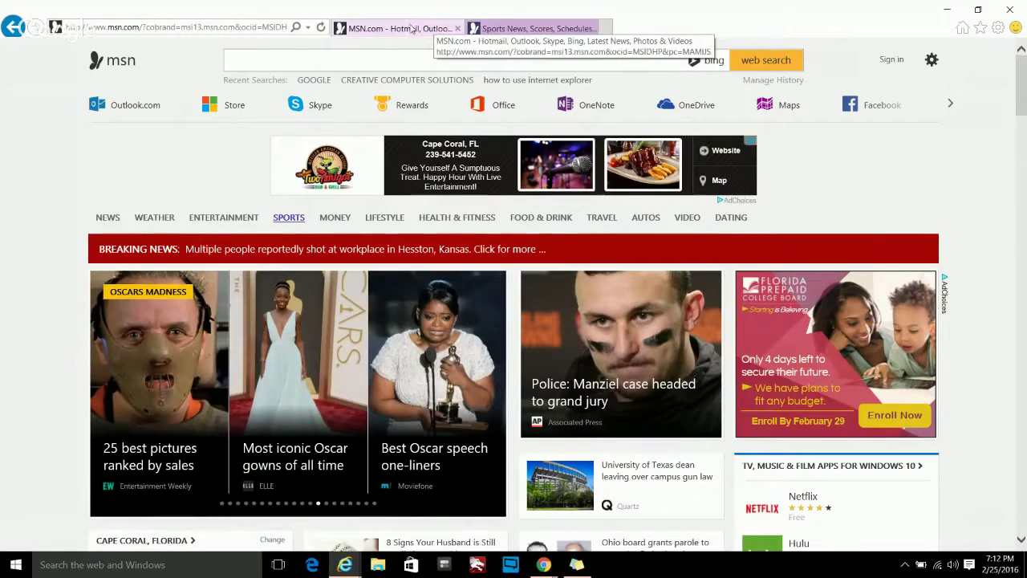
- Switch back and forth between the Sports and MSN tabs, then close the Sports tab
{"action": "left_click", "coordinate": [496, 30]}
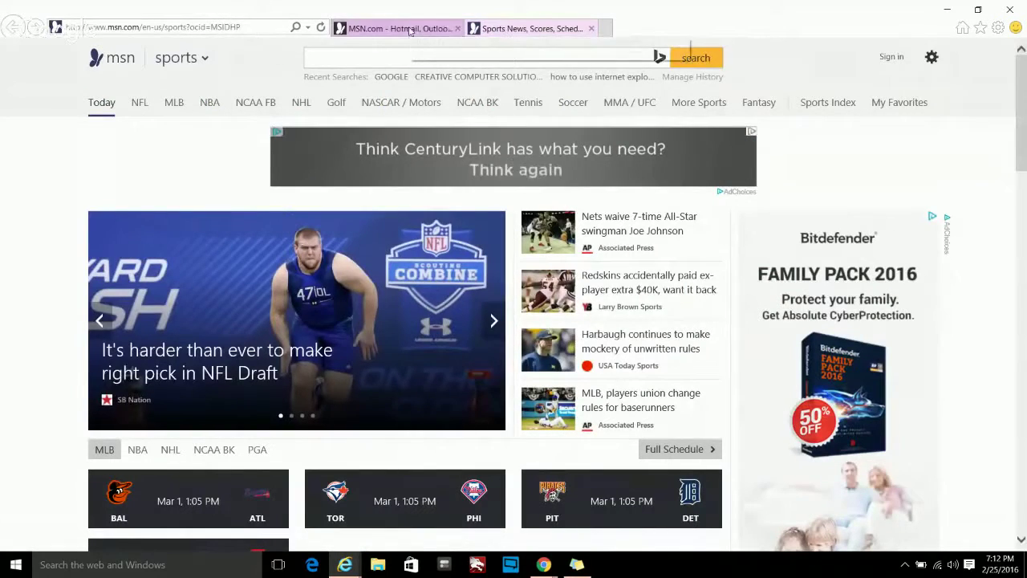
{"action": "left_click", "coordinate": [385, 29]}
{"action": "left_click", "coordinate": [528, 30]}
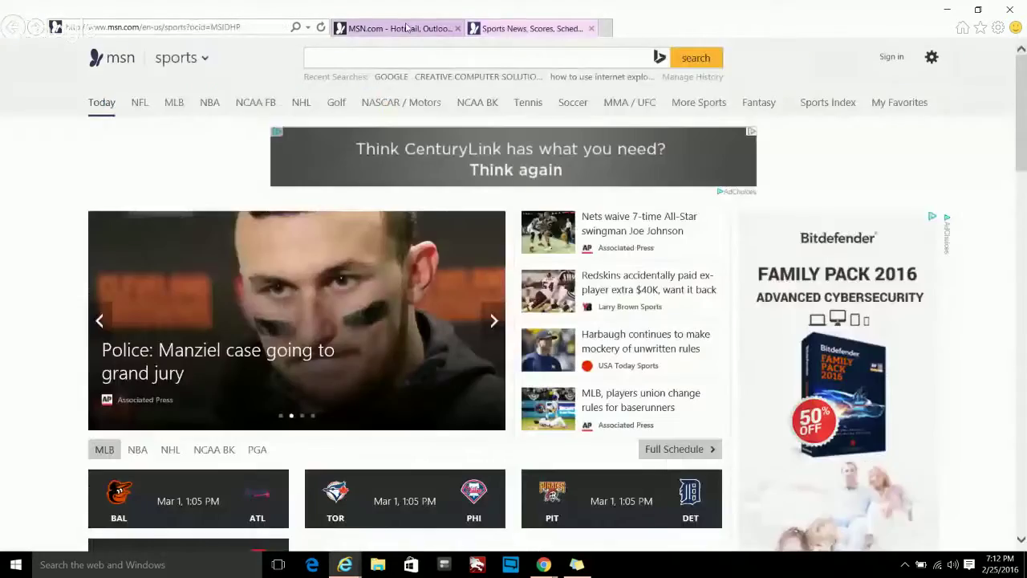
{"action": "left_click", "coordinate": [408, 30]}
{"action": "left_click", "coordinate": [503, 29]}
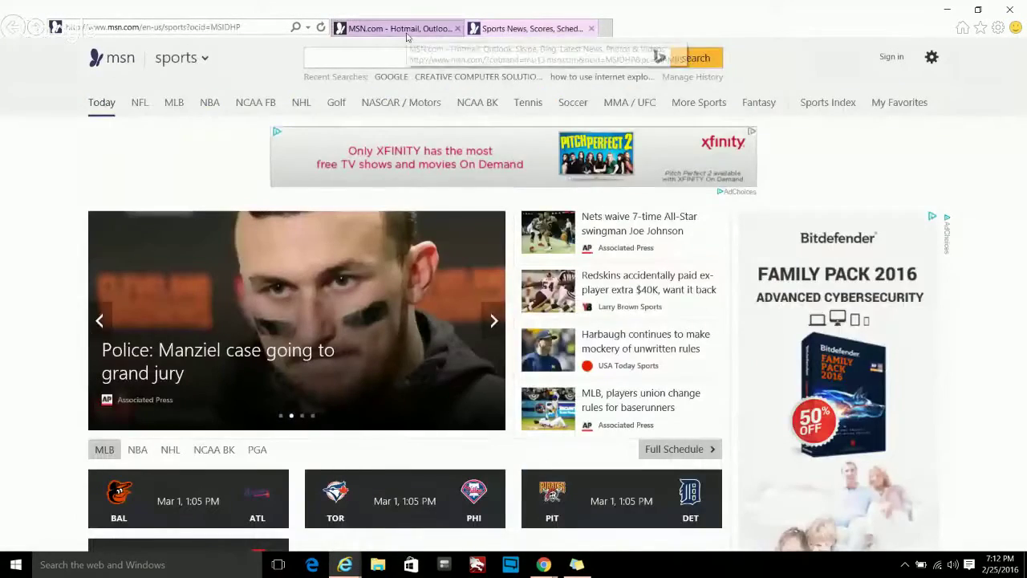
{"action": "left_click", "coordinate": [407, 31]}
{"action": "left_click", "coordinate": [569, 29]}
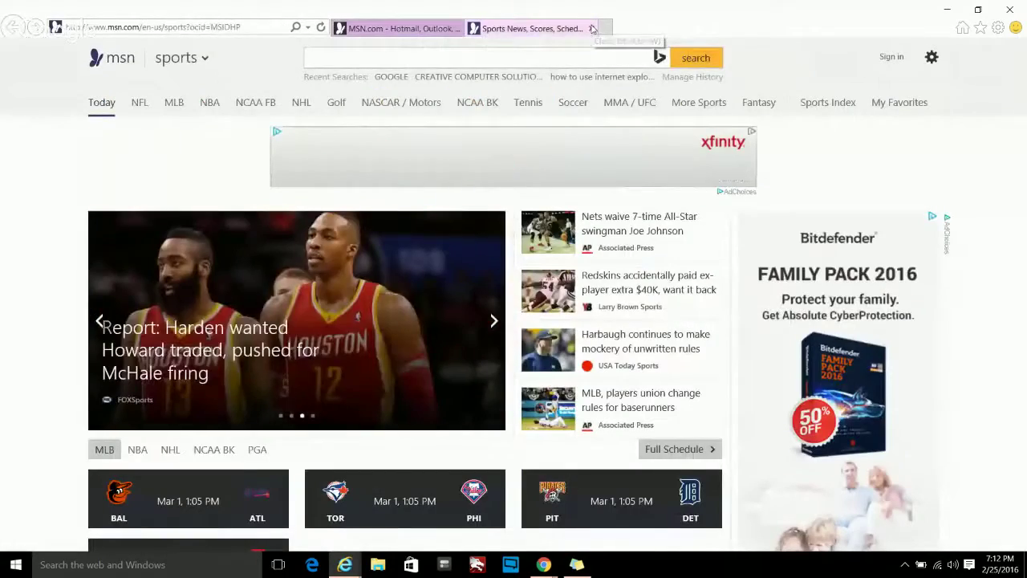
{"action": "left_click", "coordinate": [591, 28]}
{"action": "right_click", "coordinate": [288, 218]}
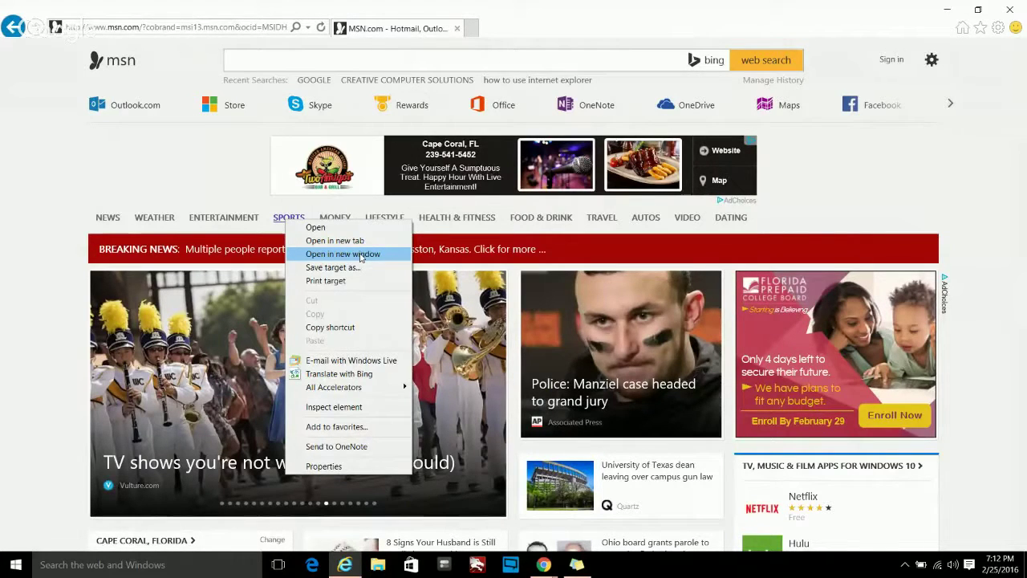
- Open MSN Sports in a separate window, then close that window
{"action": "left_click", "coordinate": [360, 254]}
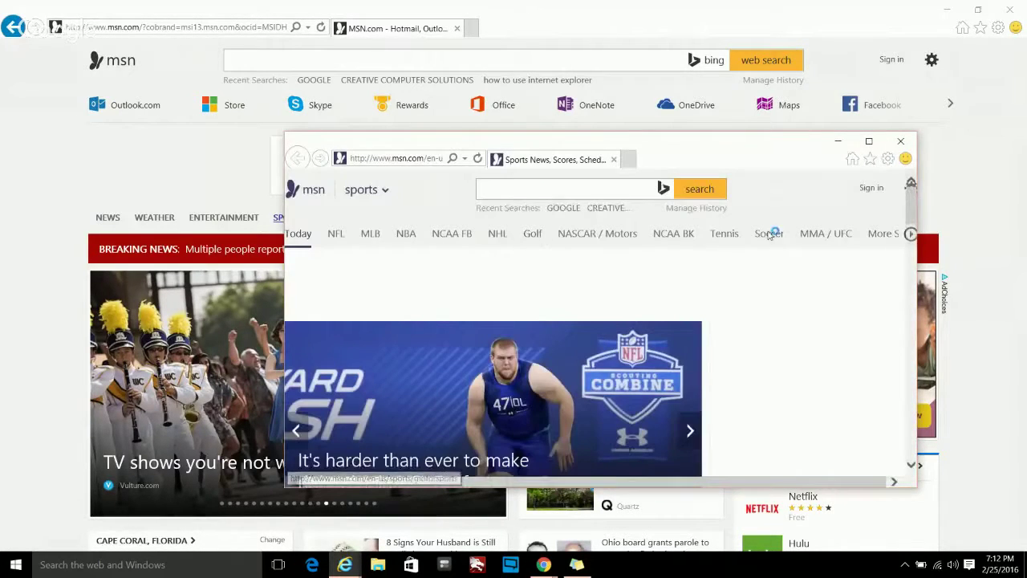
{"action": "left_click", "coordinate": [901, 142]}
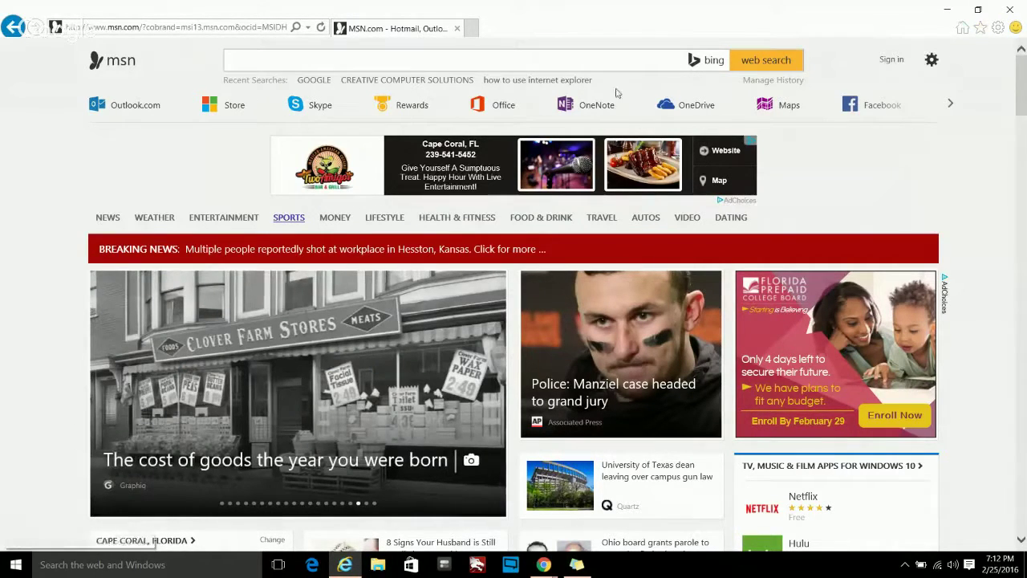
- Open MSN Health & Fitness and save it as favorite 'FITNESS', confirming it in the list
{"action": "left_click", "coordinate": [461, 219]}
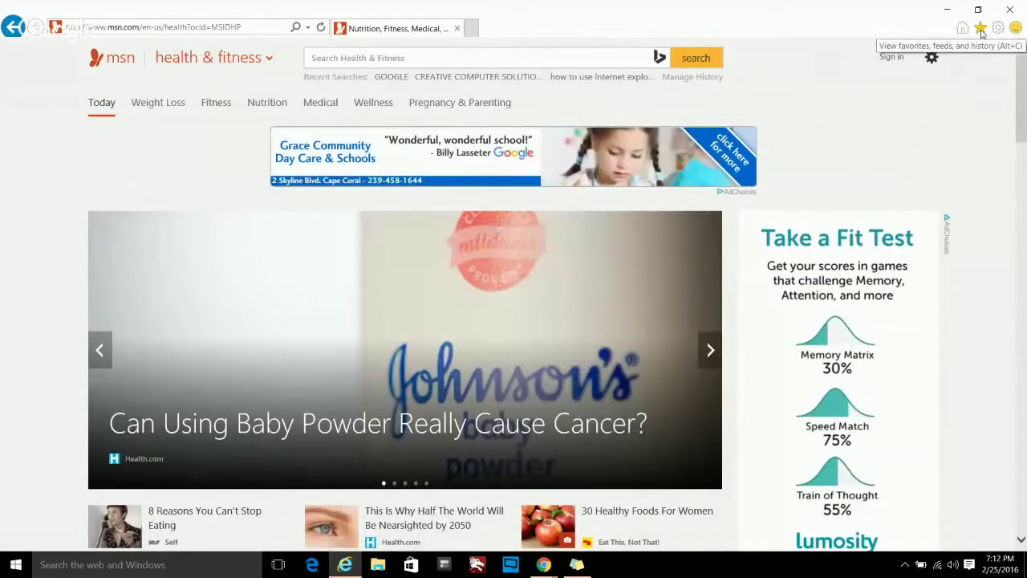
{"action": "left_click", "coordinate": [980, 28]}
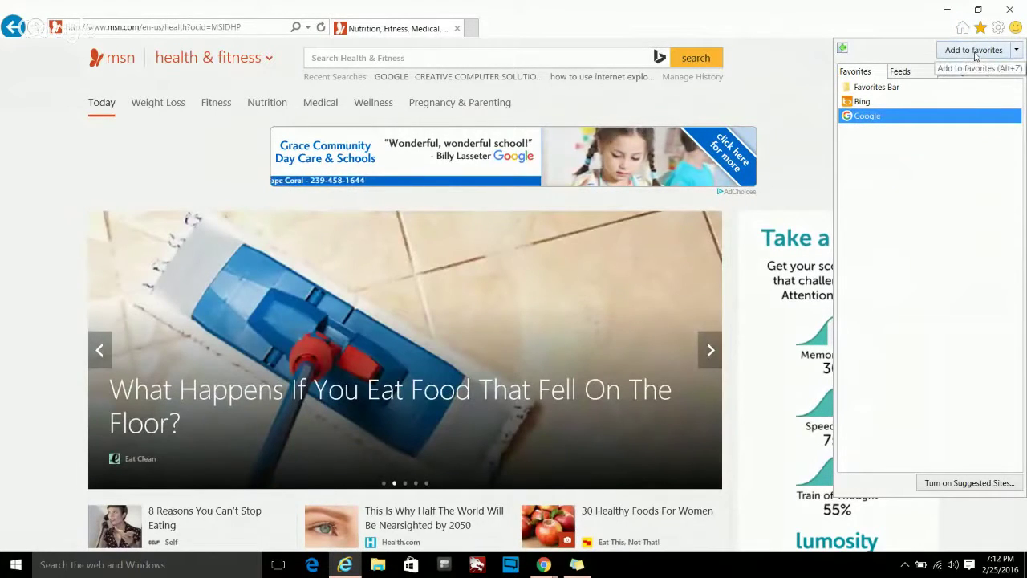
{"action": "left_click", "coordinate": [973, 50]}
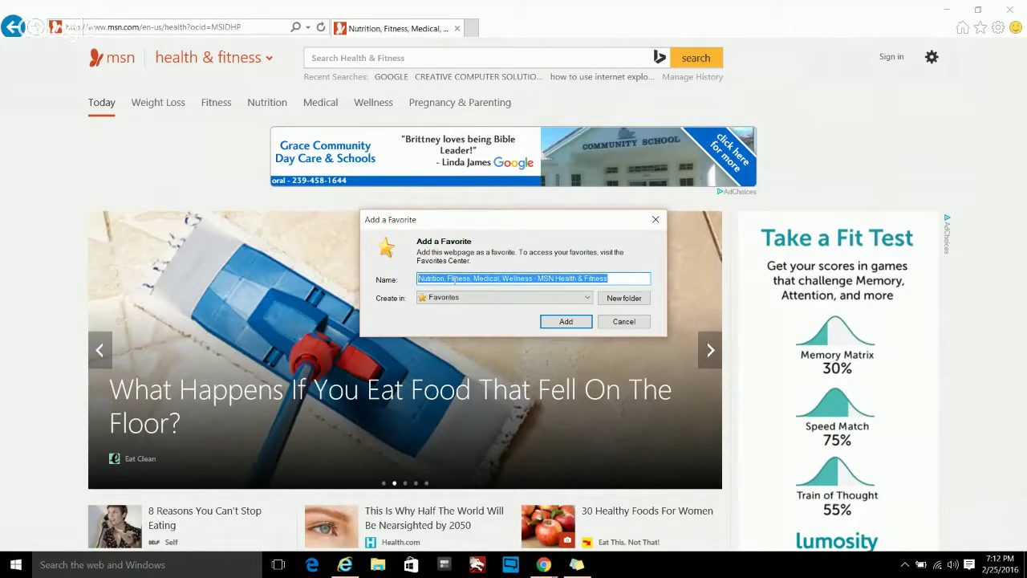
{"action": "type", "text": "FITNESS"}
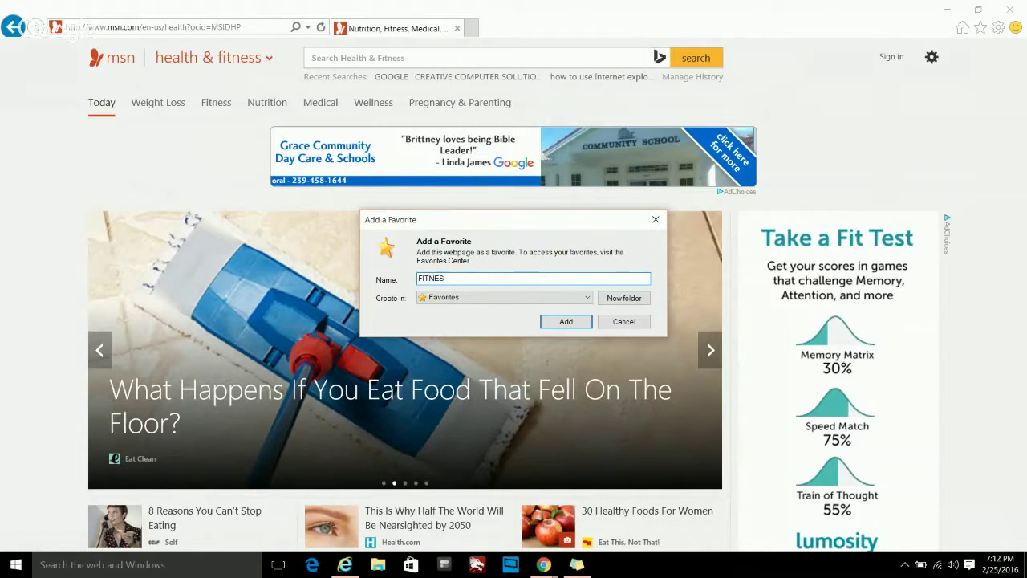
{"action": "left_click", "coordinate": [566, 321]}
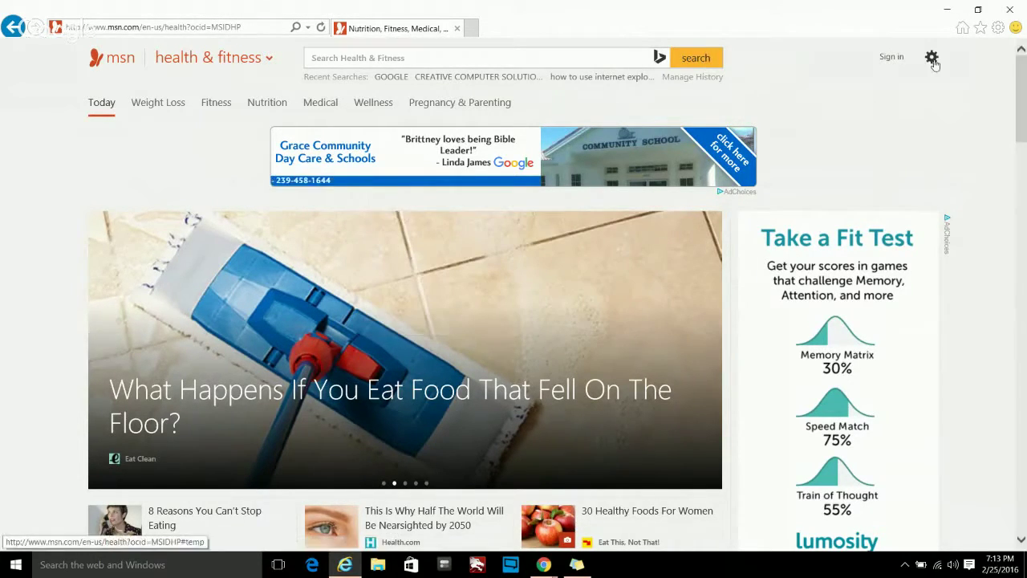
{"action": "left_click", "coordinate": [979, 27]}
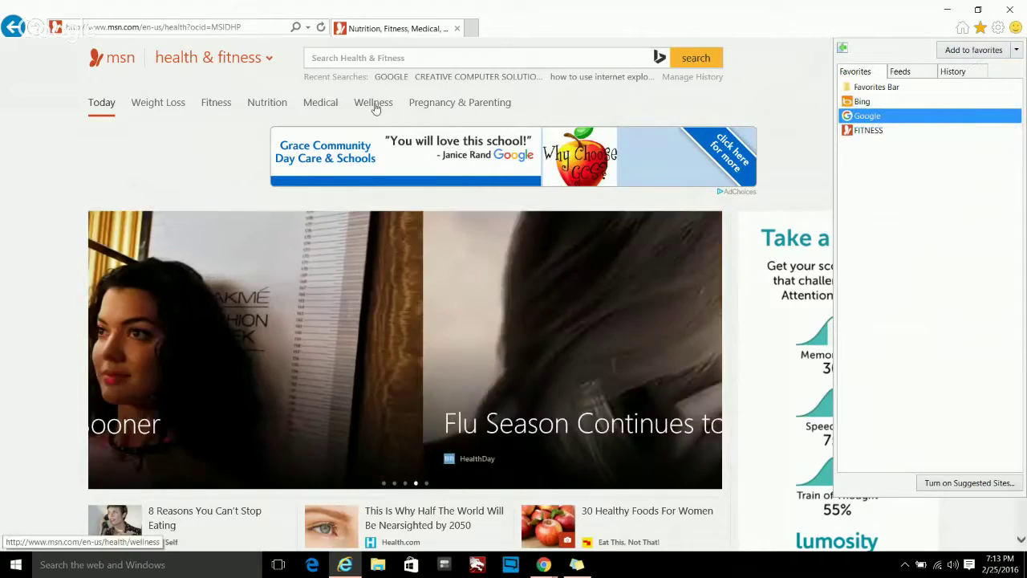
{"action": "left_click", "coordinate": [192, 30]}
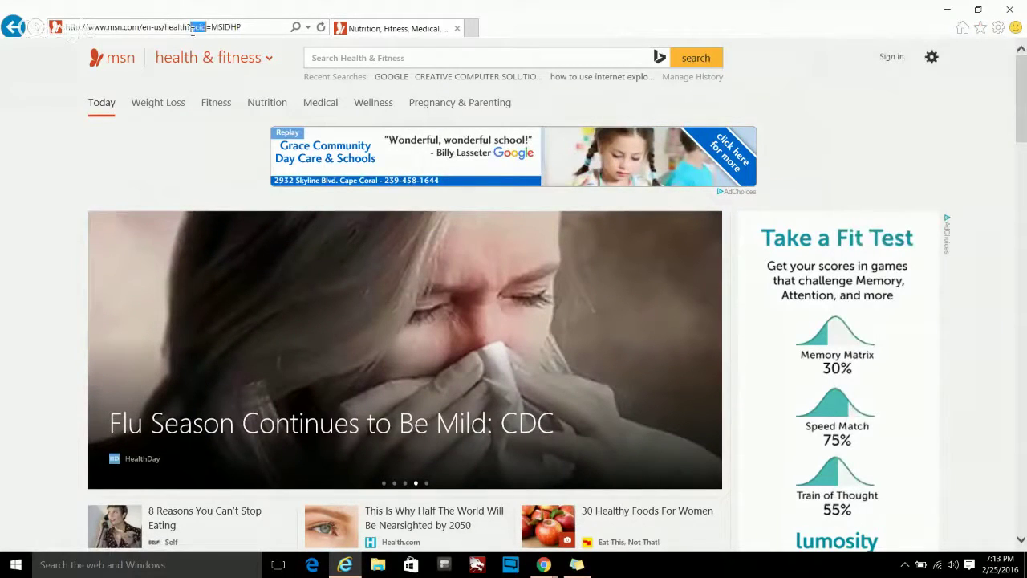
- Go to ccsfix.com in the address bar
{"action": "left_click", "coordinate": [192, 30]}
{"action": "type", "text": "CCSFIX.COM"}
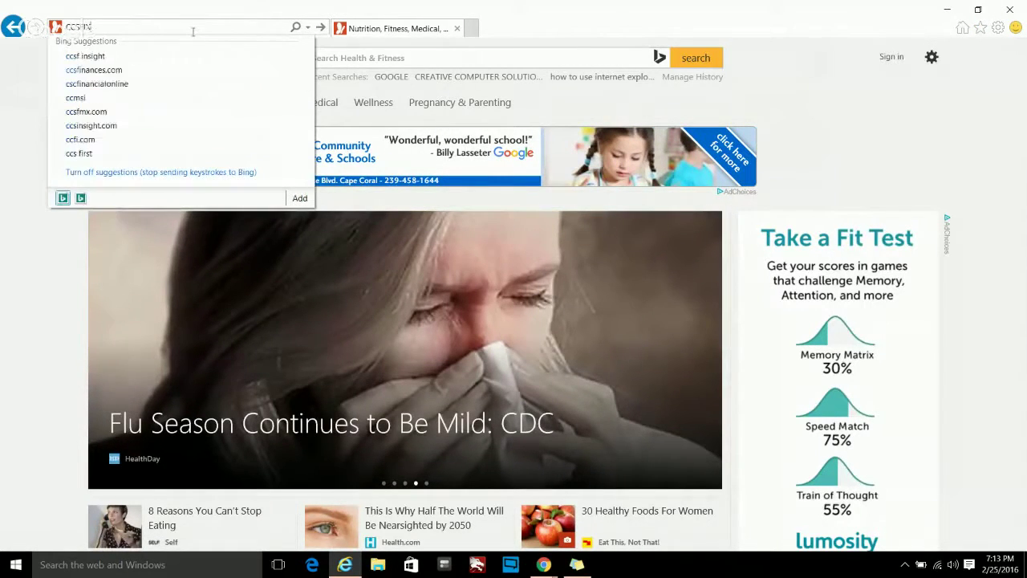
{"action": "key", "text": "Return"}
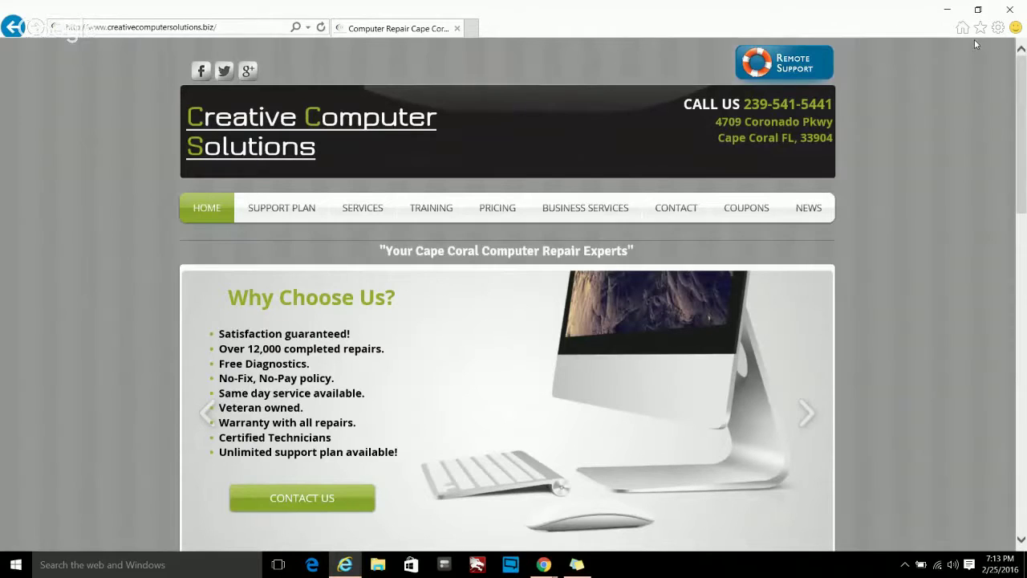
- Save the Creative Computer Solutions page as a favorite under its default title
{"action": "left_click", "coordinate": [979, 27]}
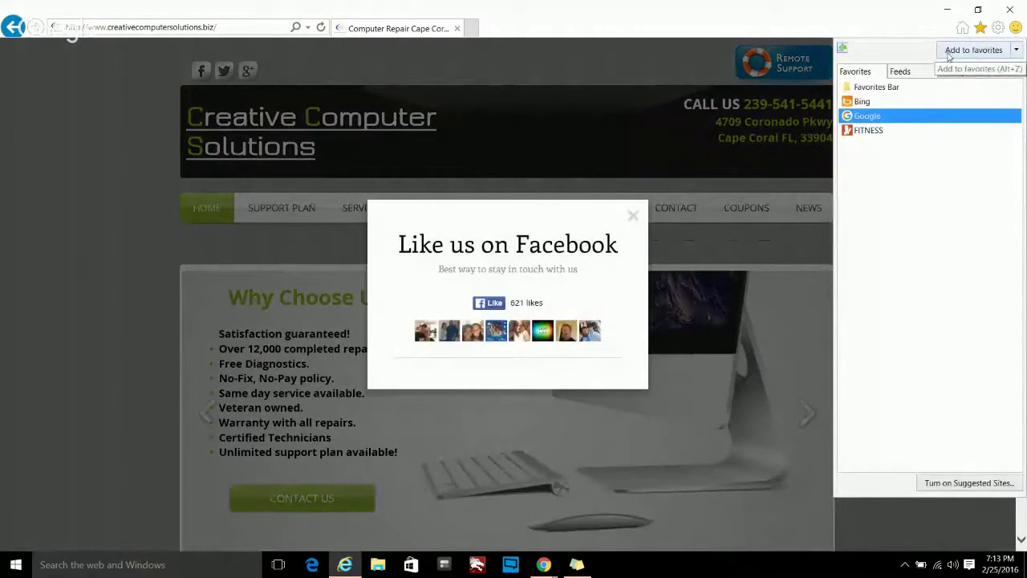
{"action": "left_click", "coordinate": [971, 50]}
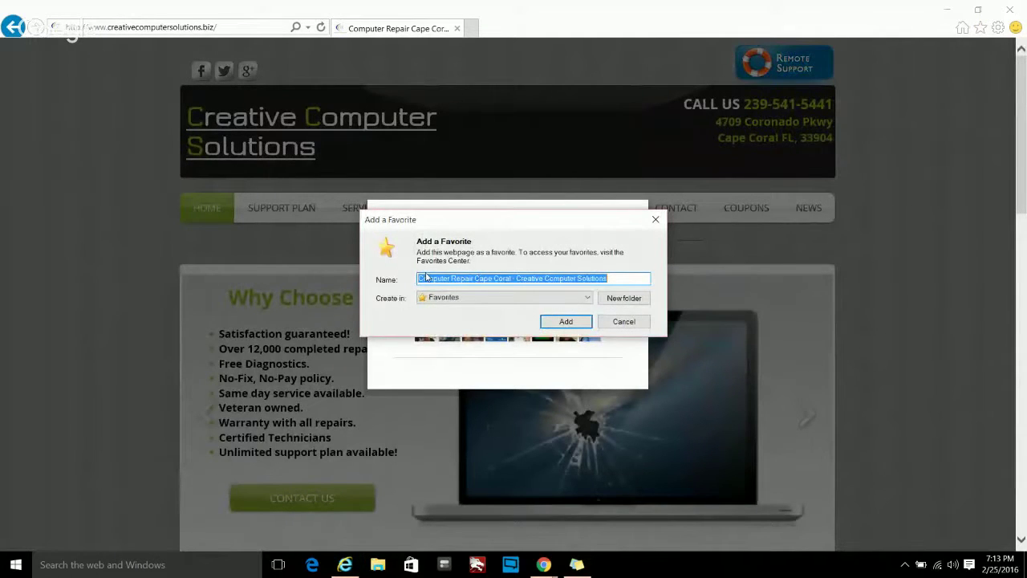
{"action": "left_click", "coordinate": [564, 321]}
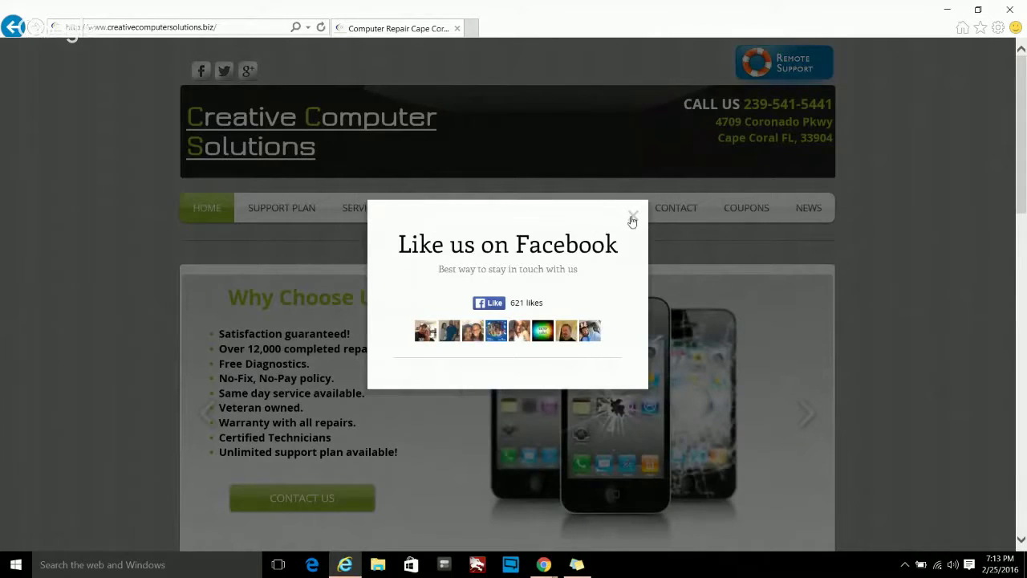
{"action": "left_click", "coordinate": [632, 217]}
{"action": "left_click", "coordinate": [979, 27]}
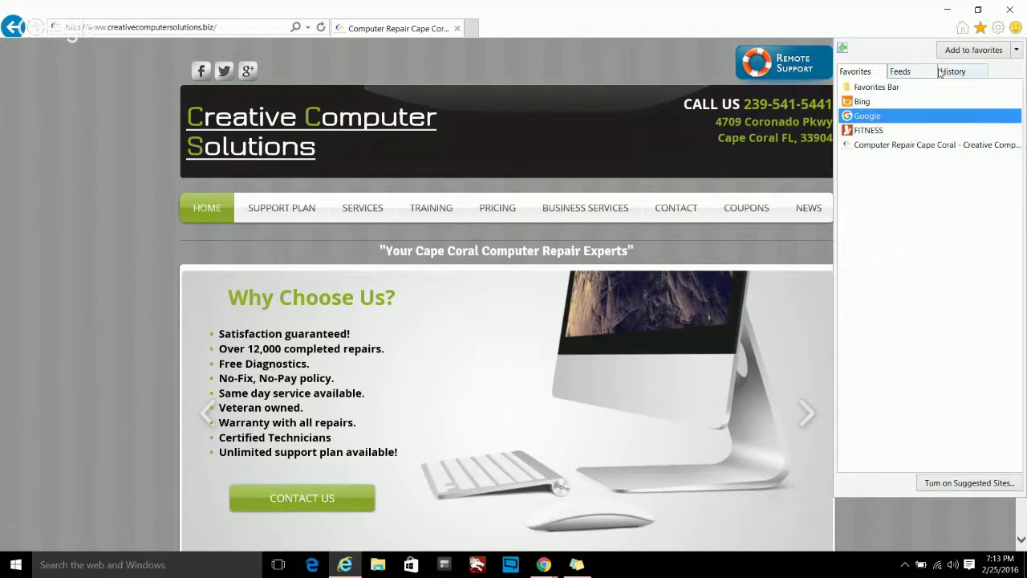
- Open the Organize Favorites window and move it into view
{"action": "left_click", "coordinate": [1016, 51]}
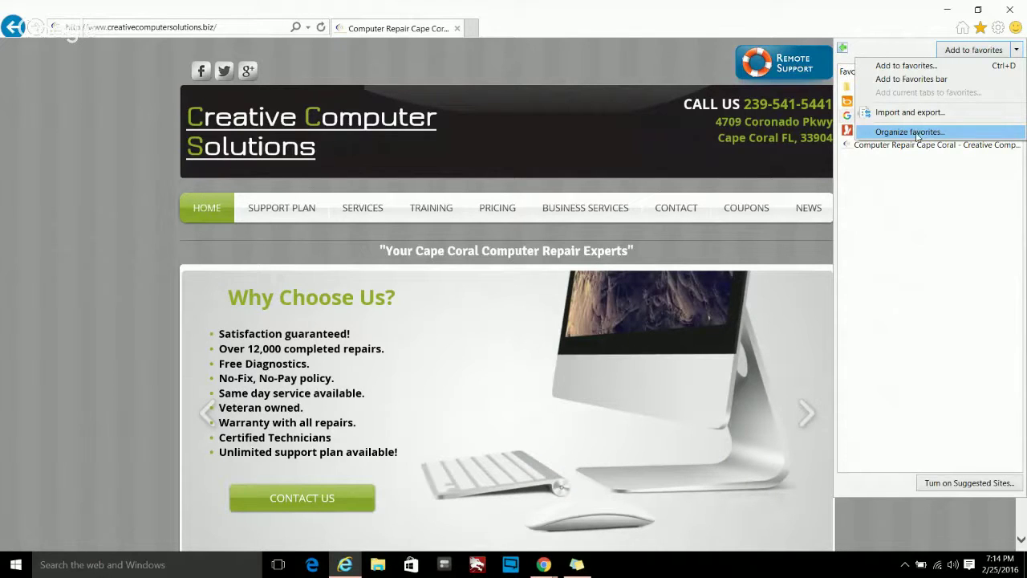
{"action": "left_click", "coordinate": [915, 132]}
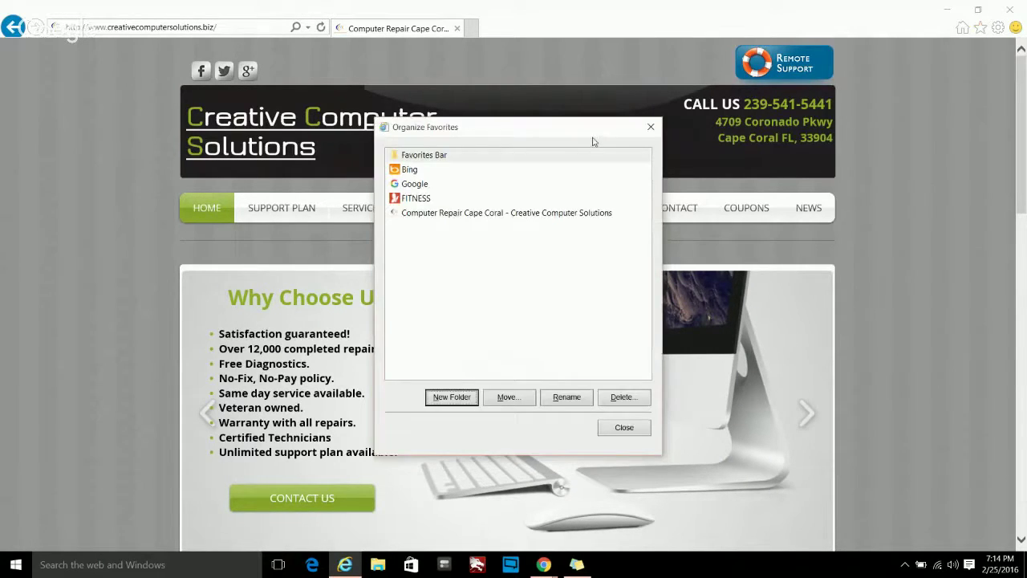
{"action": "left_click_drag", "start_coordinate": [472, 135], "coordinate": [485, 106]}
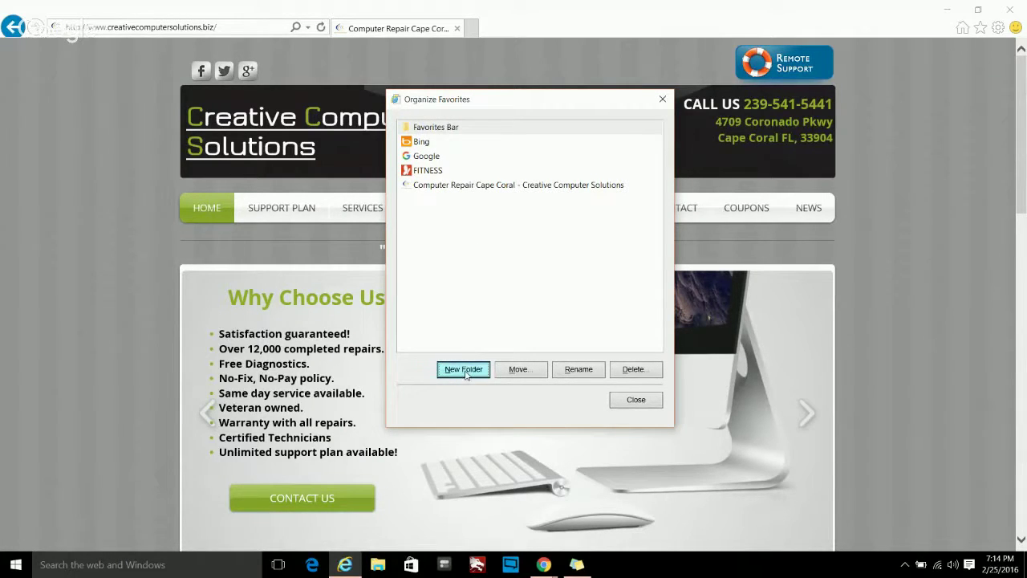
- Create favorites folders named BANKS, SPORTS and NEWS
{"action": "left_click", "coordinate": [464, 370]}
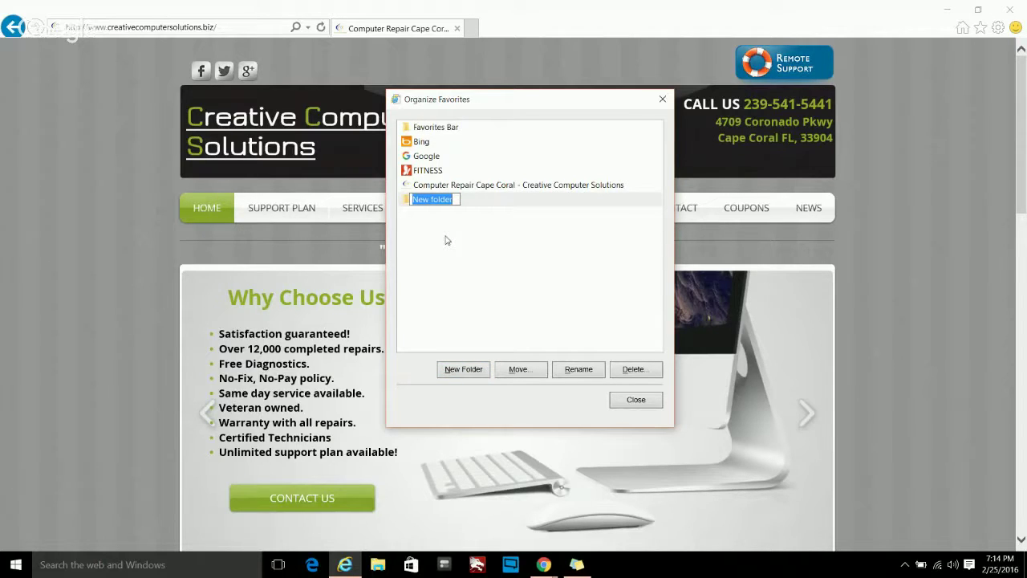
{"action": "type", "text": "B"}
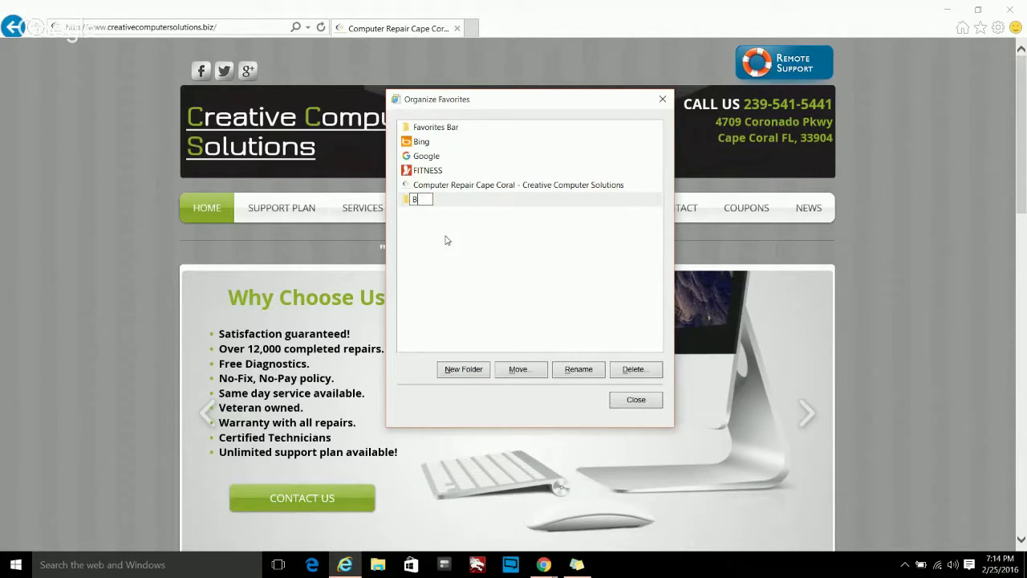
{"action": "type", "text": "ANKS"}
{"action": "key", "text": "Return"}
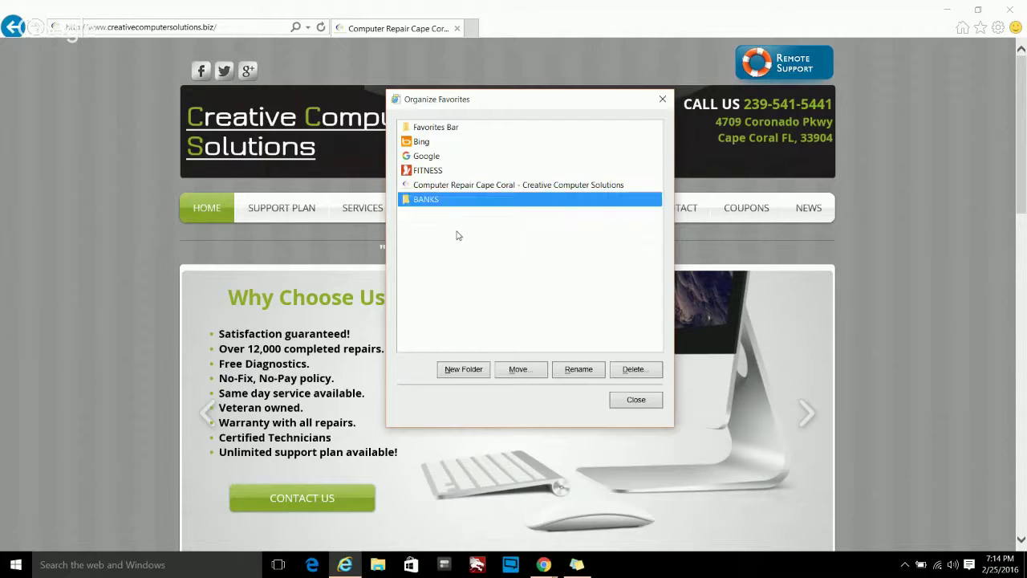
{"action": "left_click", "coordinate": [454, 372]}
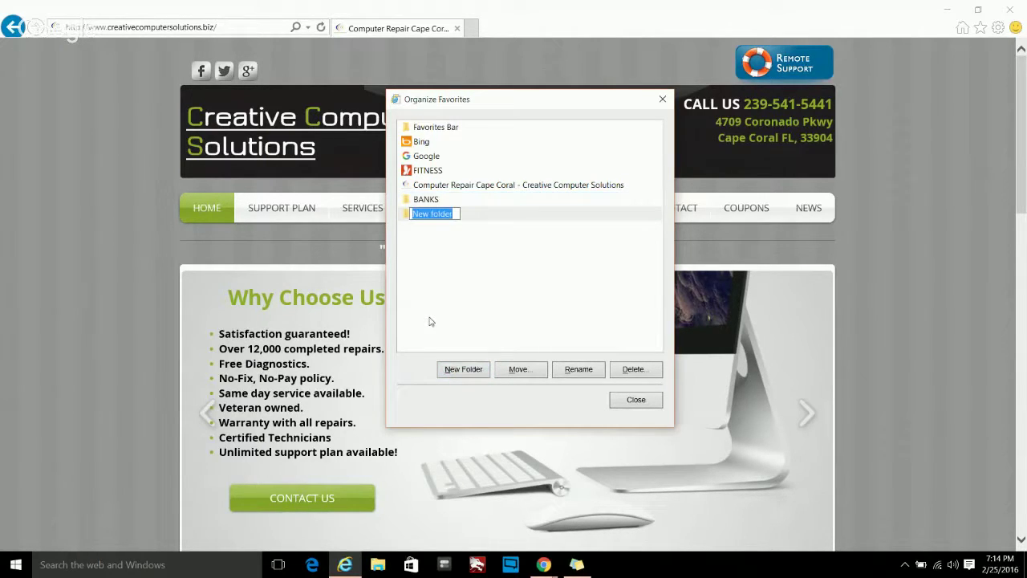
{"action": "type", "text": "SPORTS"}
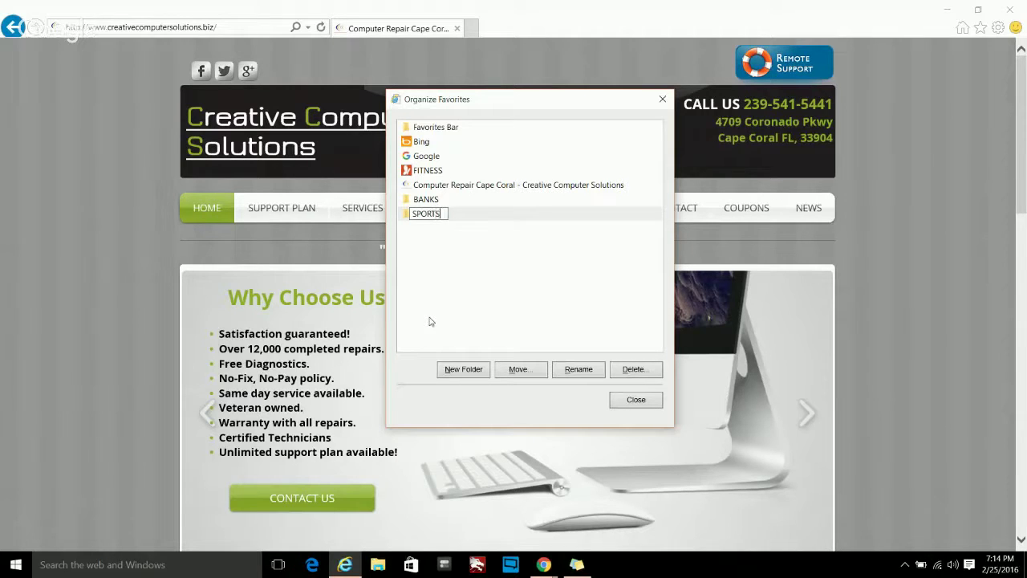
{"action": "key", "text": "Return"}
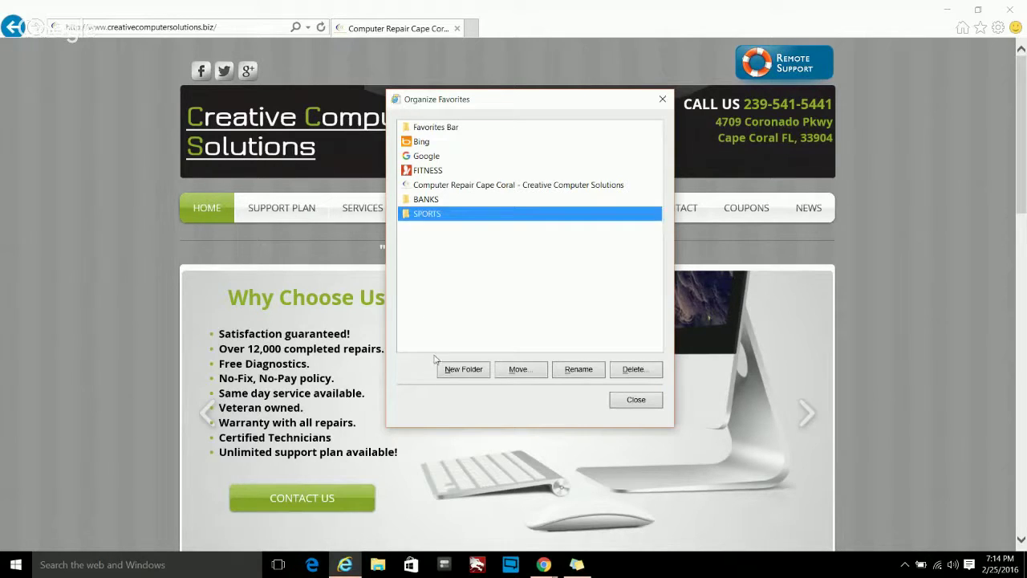
{"action": "left_click", "coordinate": [454, 373]}
{"action": "type", "text": "NE"}
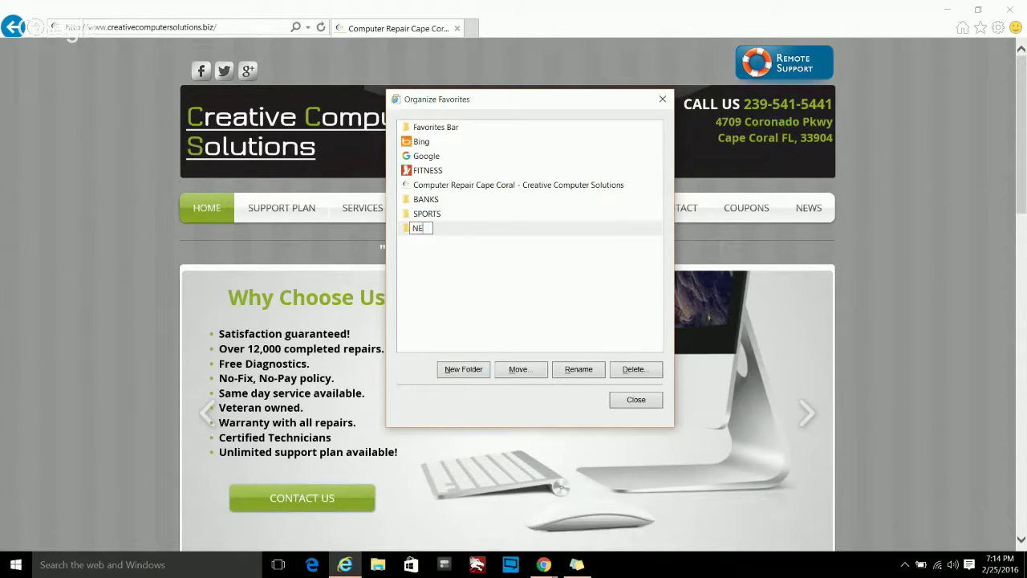
{"action": "type", "text": "WS"}
{"action": "key", "text": "Return"}
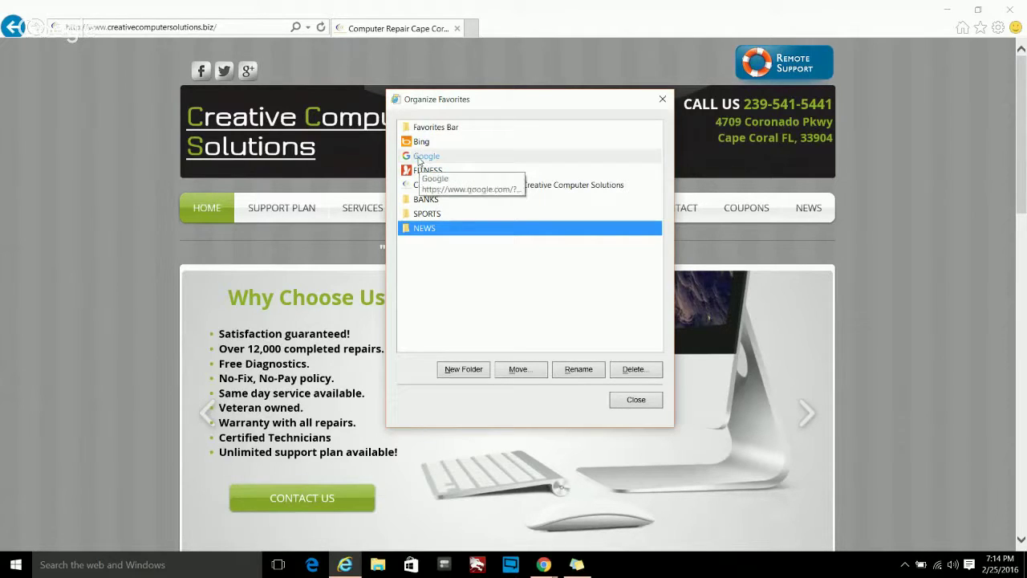
- Drag Bing into BANKS, Google into SPORTS and FITNESS into NEWS
{"action": "left_click_drag", "start_coordinate": [421, 142], "coordinate": [431, 201]}
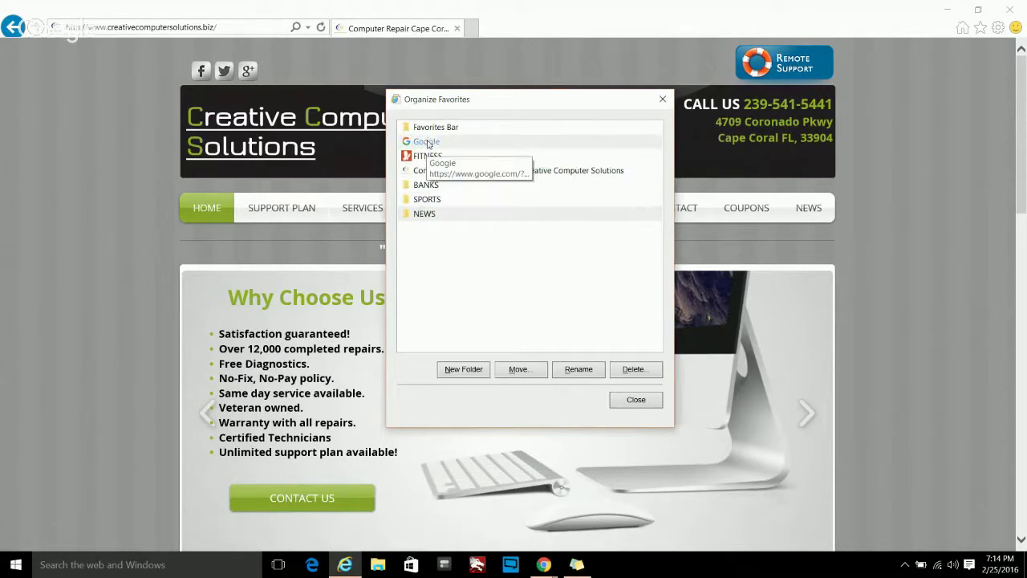
{"action": "left_click_drag", "start_coordinate": [427, 143], "coordinate": [425, 208]}
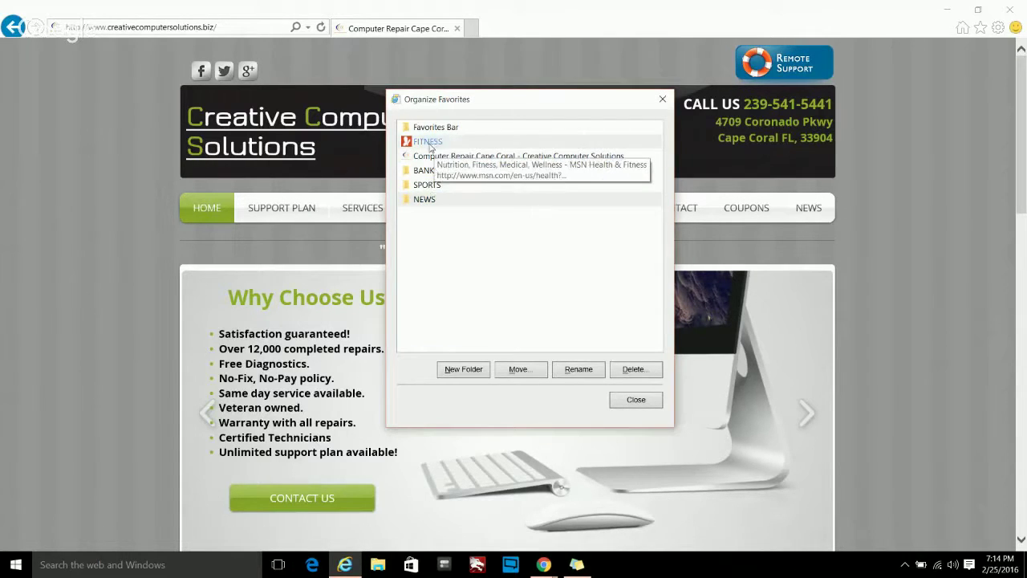
{"action": "left_click_drag", "start_coordinate": [430, 144], "coordinate": [429, 204]}
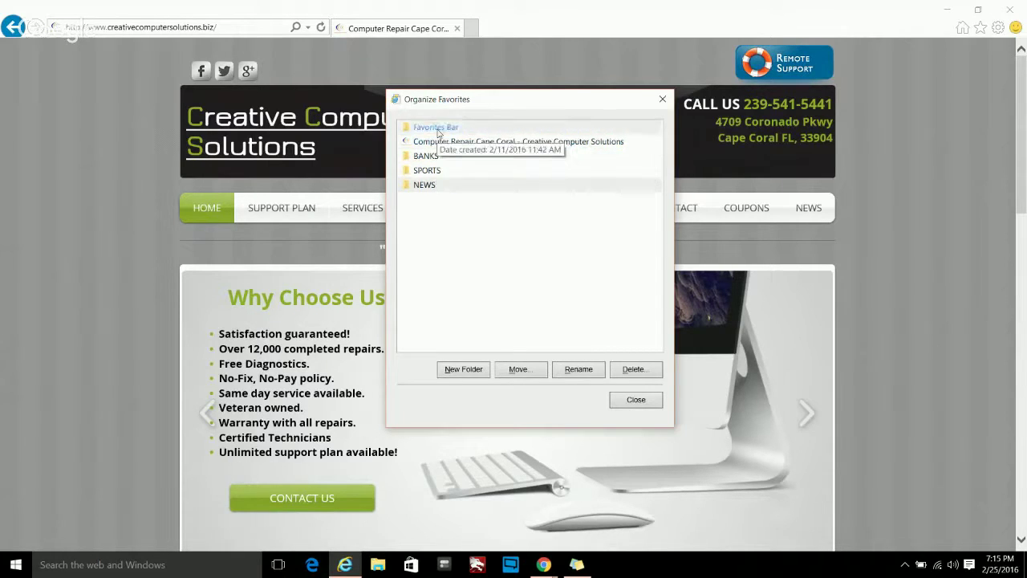
- In the Favorites pane, drag the Computer Repair Cape Coral favorite onto the Favorites Bar folder
{"action": "left_click", "coordinate": [619, 399]}
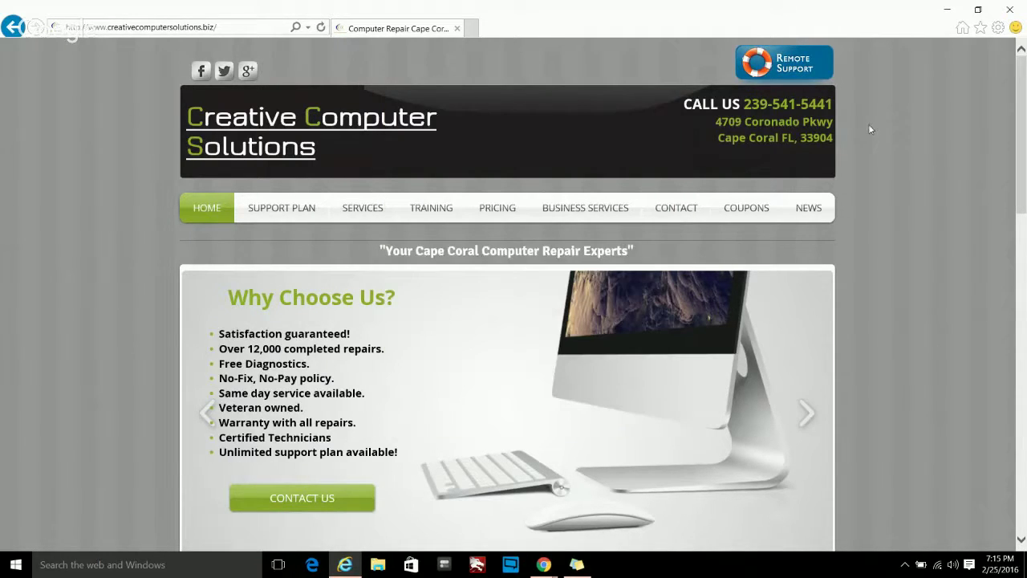
{"action": "left_click", "coordinate": [979, 30]}
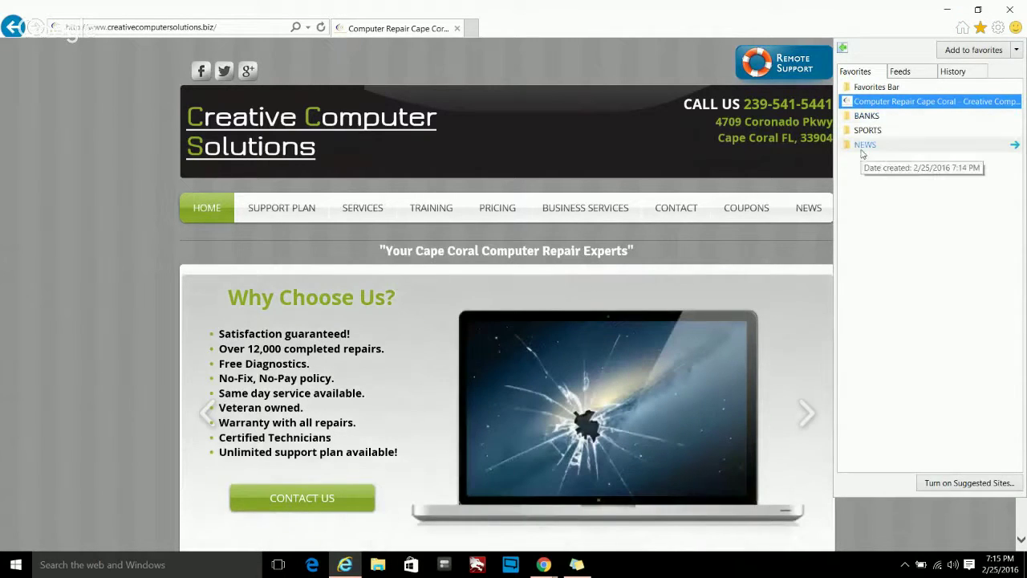
{"action": "left_click", "coordinate": [866, 130]}
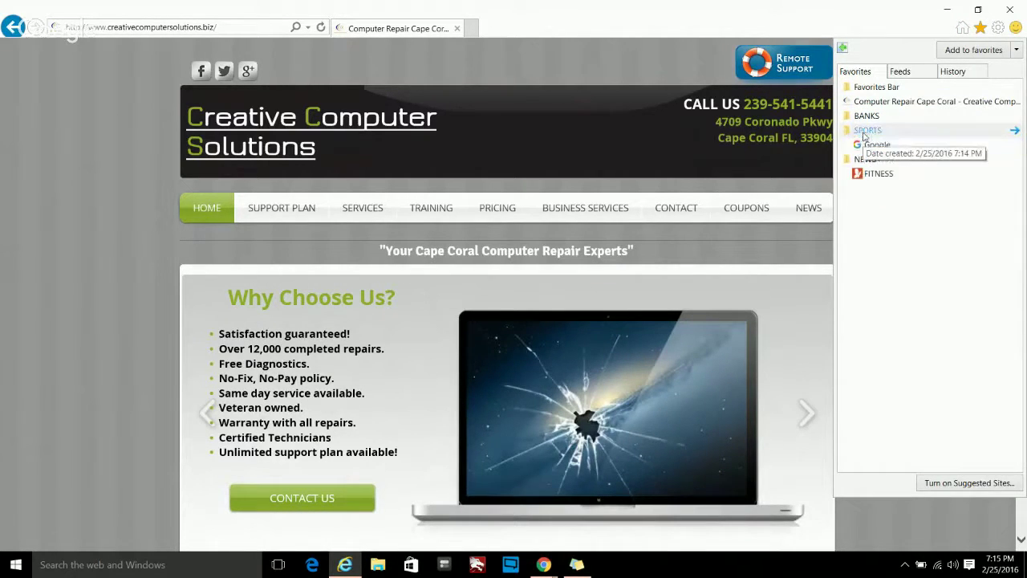
{"action": "left_click", "coordinate": [868, 117]}
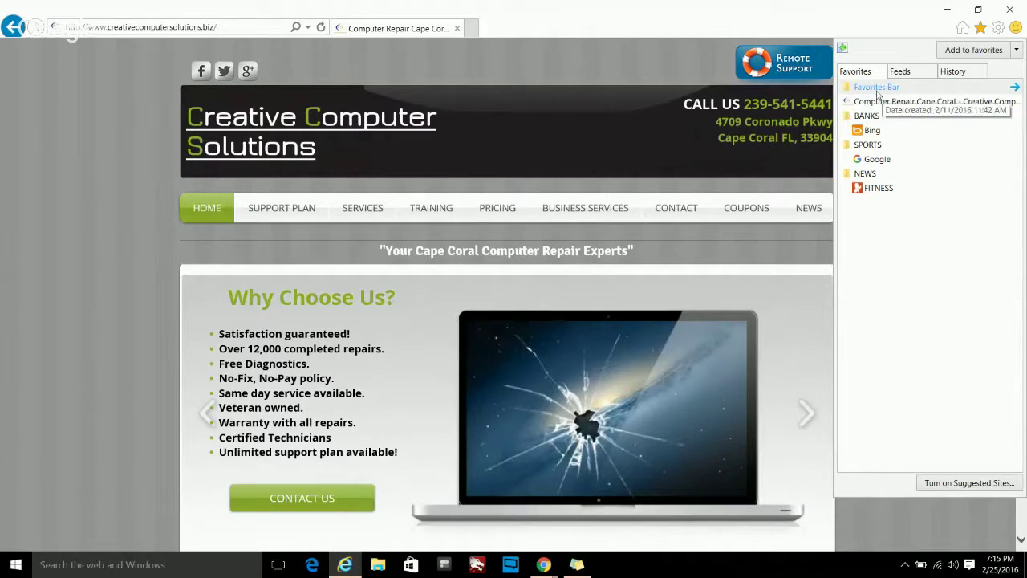
{"action": "left_click", "coordinate": [868, 89]}
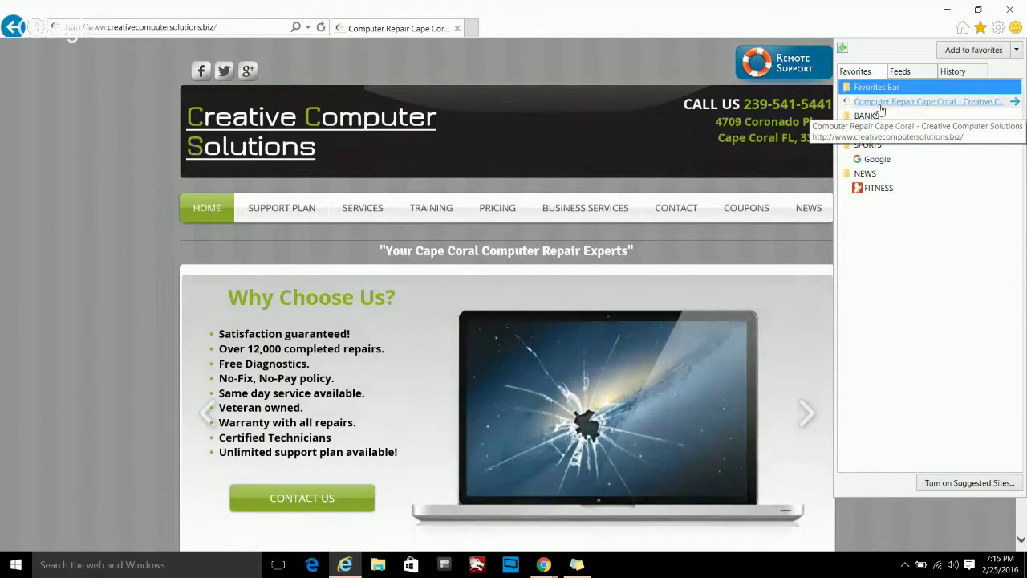
{"action": "left_click_drag", "start_coordinate": [881, 103], "coordinate": [883, 85]}
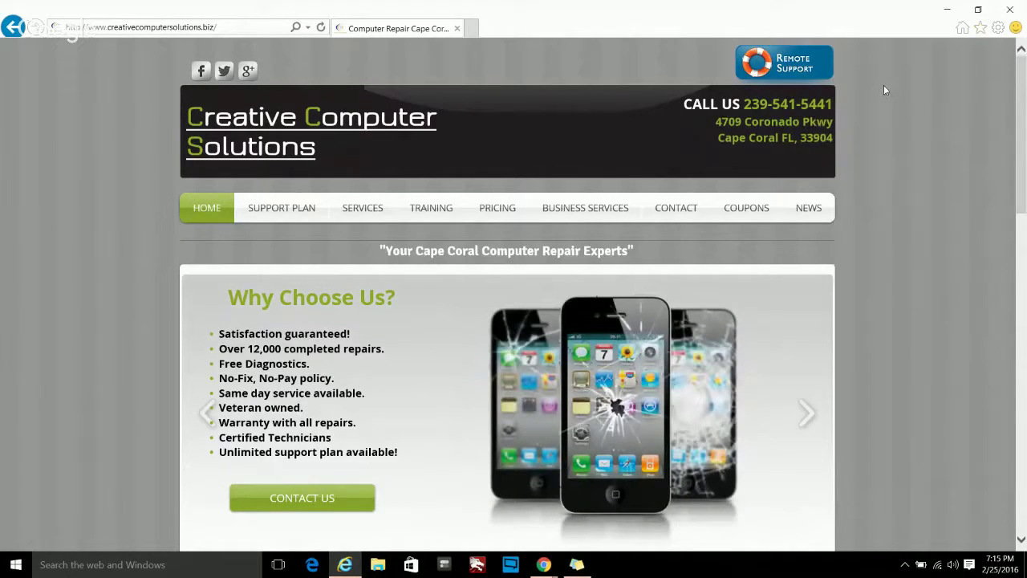
{"action": "left_click", "coordinate": [981, 27]}
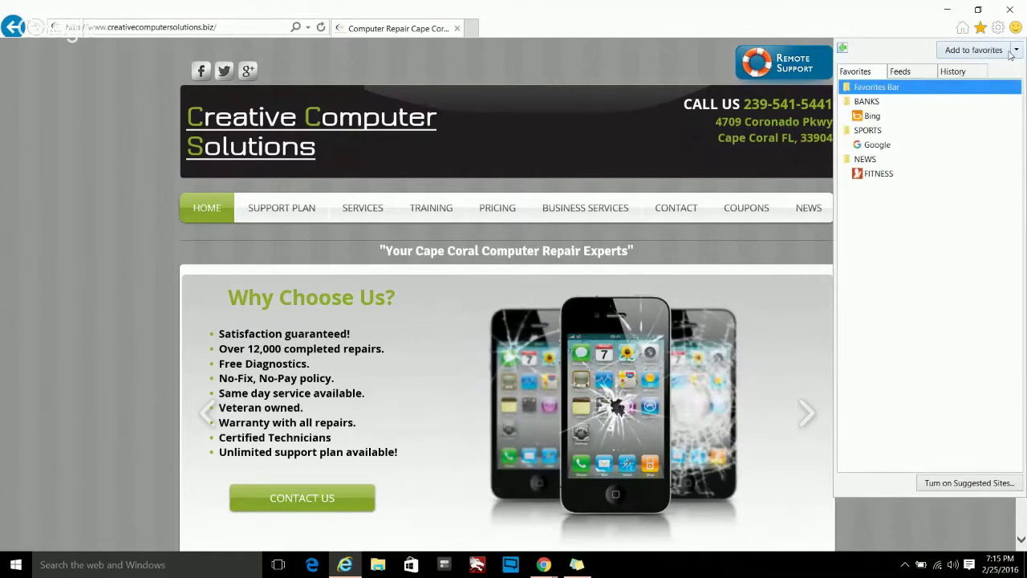
- In Organize Favorites, move Bing, Google and FITNESS from BANKS, SPORTS and NEWS into Favorites Bar
{"action": "left_click", "coordinate": [1015, 50]}
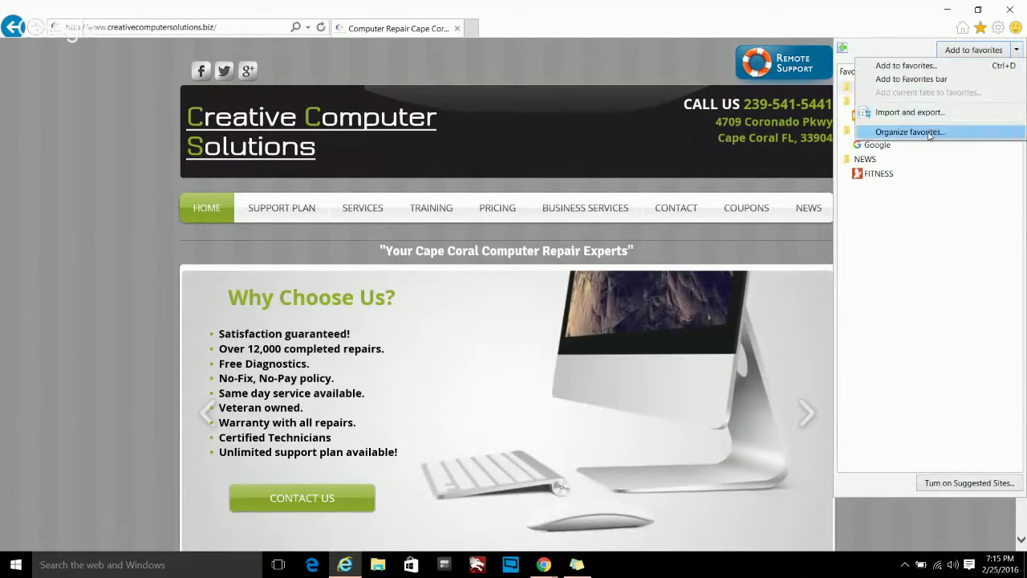
{"action": "left_click", "coordinate": [929, 134]}
{"action": "left_click", "coordinate": [409, 170]}
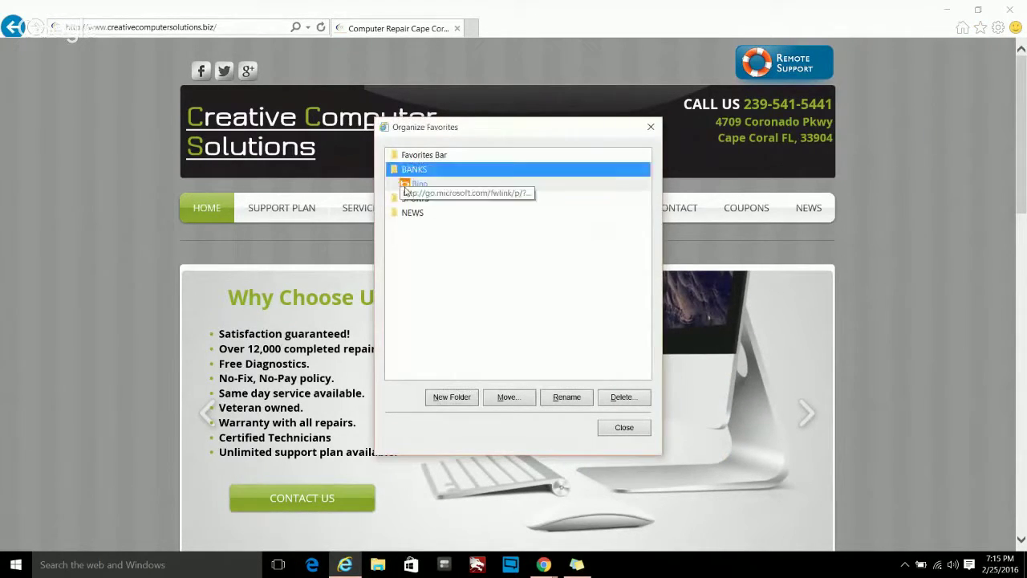
{"action": "left_click_drag", "start_coordinate": [406, 186], "coordinate": [418, 155]}
{"action": "left_click", "coordinate": [414, 186]}
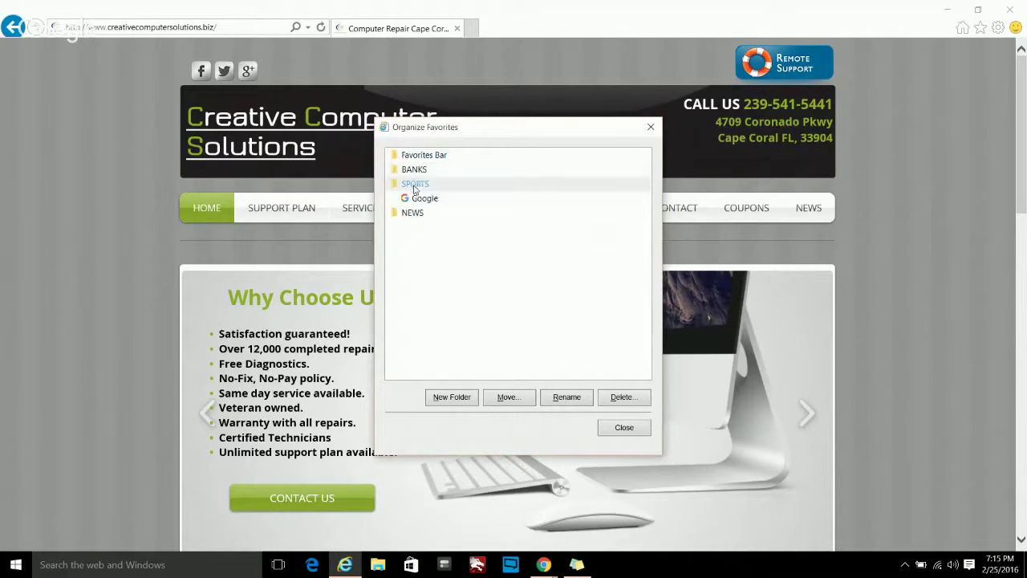
{"action": "left_click_drag", "start_coordinate": [418, 197], "coordinate": [419, 157]}
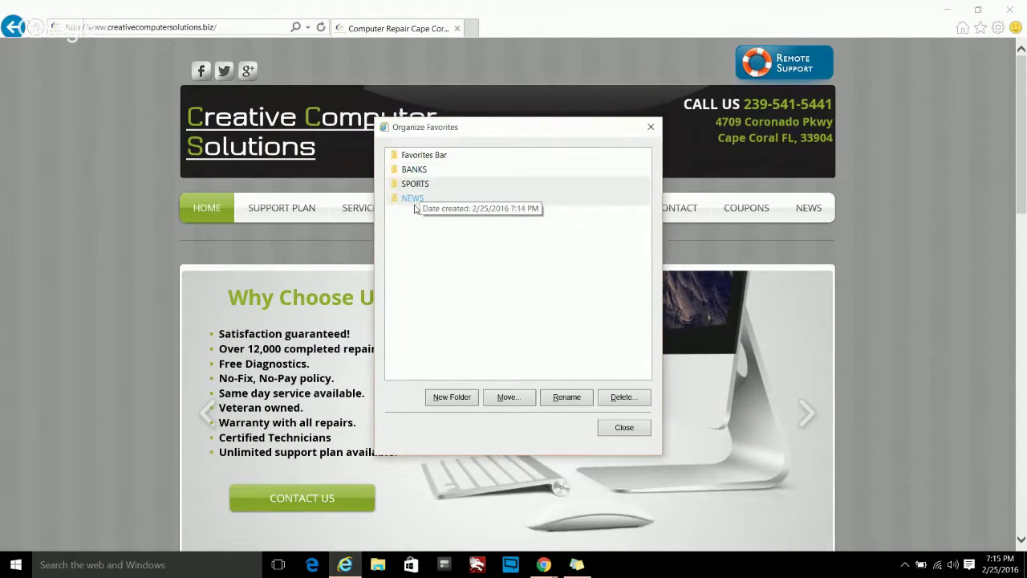
{"action": "left_click", "coordinate": [414, 202]}
{"action": "left_click_drag", "start_coordinate": [417, 213], "coordinate": [429, 159]}
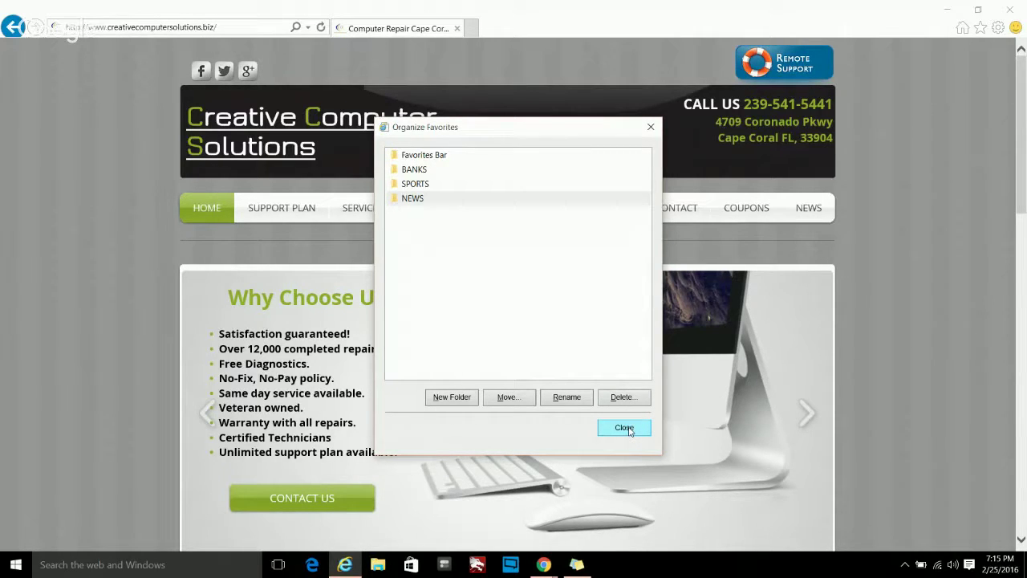
{"action": "left_click", "coordinate": [626, 427]}
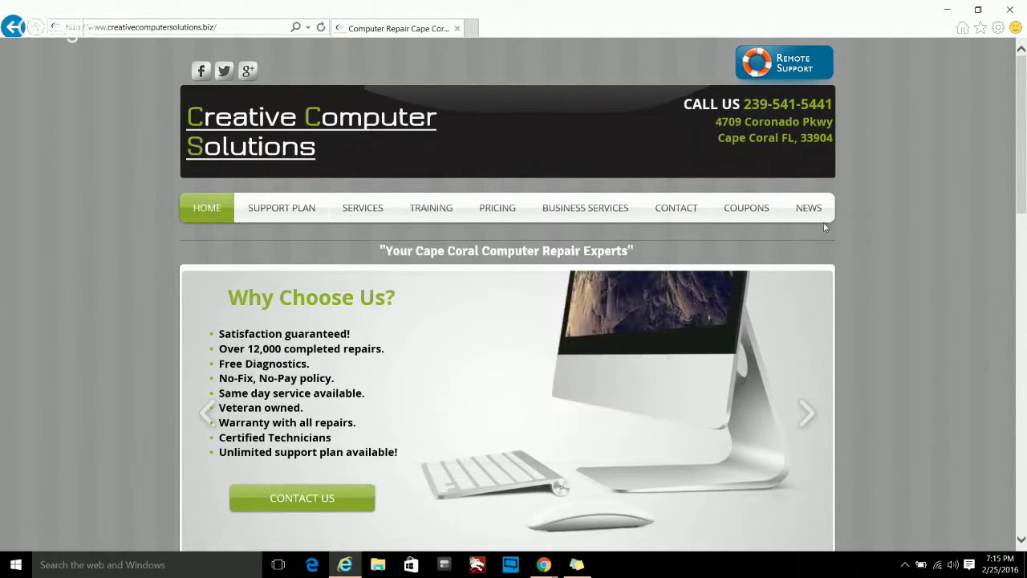
{"action": "left_click", "coordinate": [983, 29]}
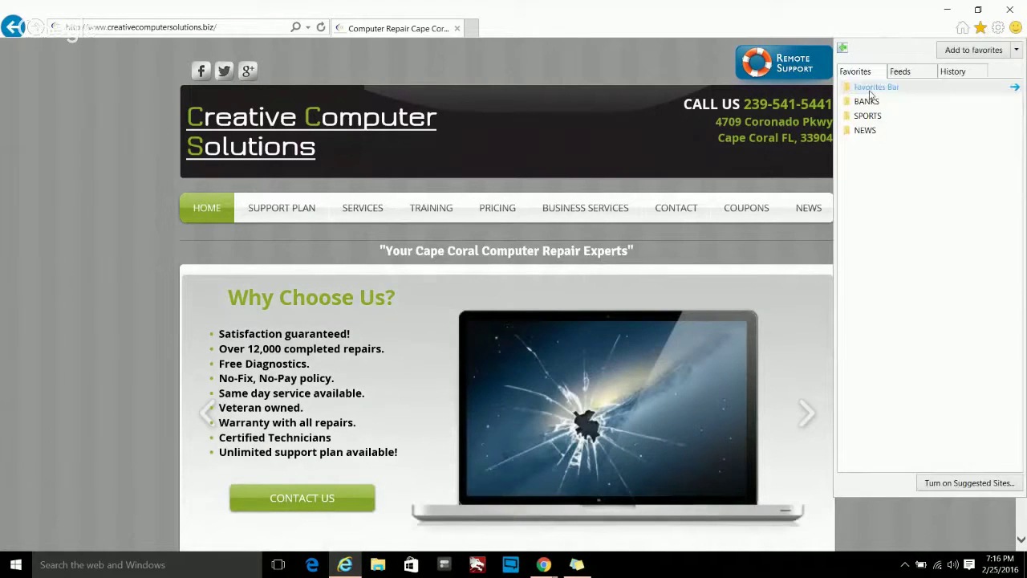
{"action": "left_click", "coordinate": [892, 88]}
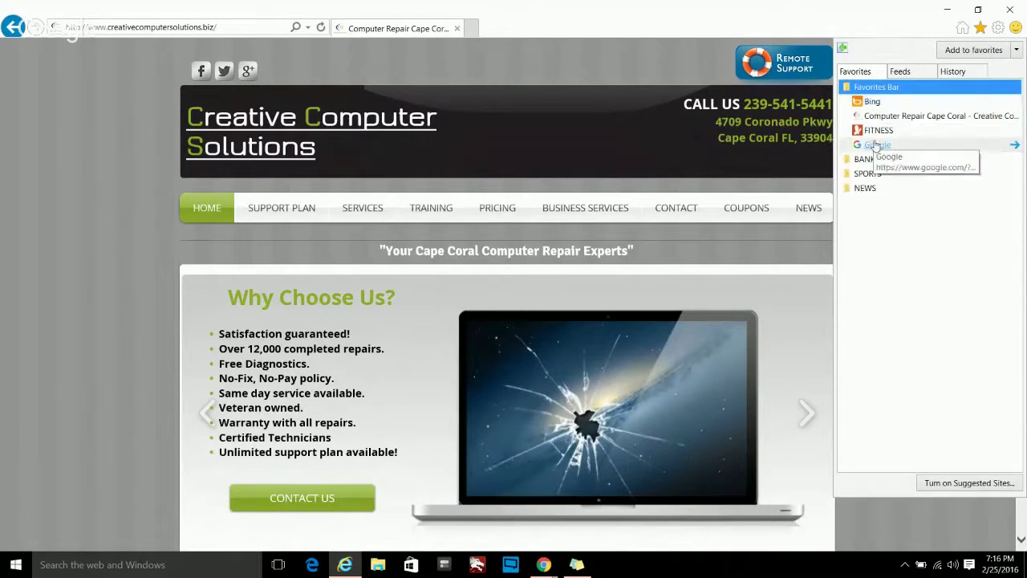
{"action": "left_click", "coordinate": [882, 86]}
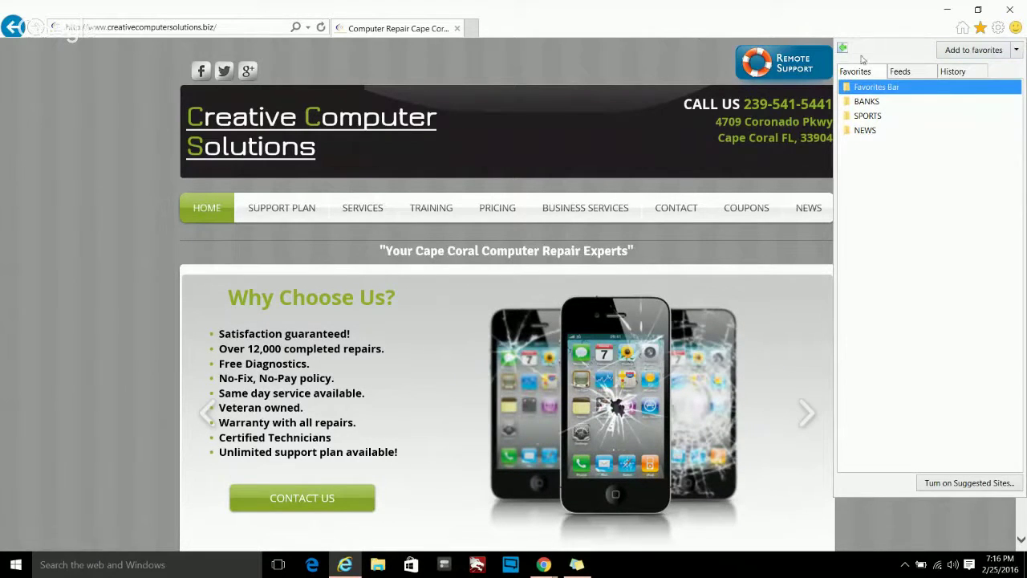
{"action": "left_click", "coordinate": [980, 30]}
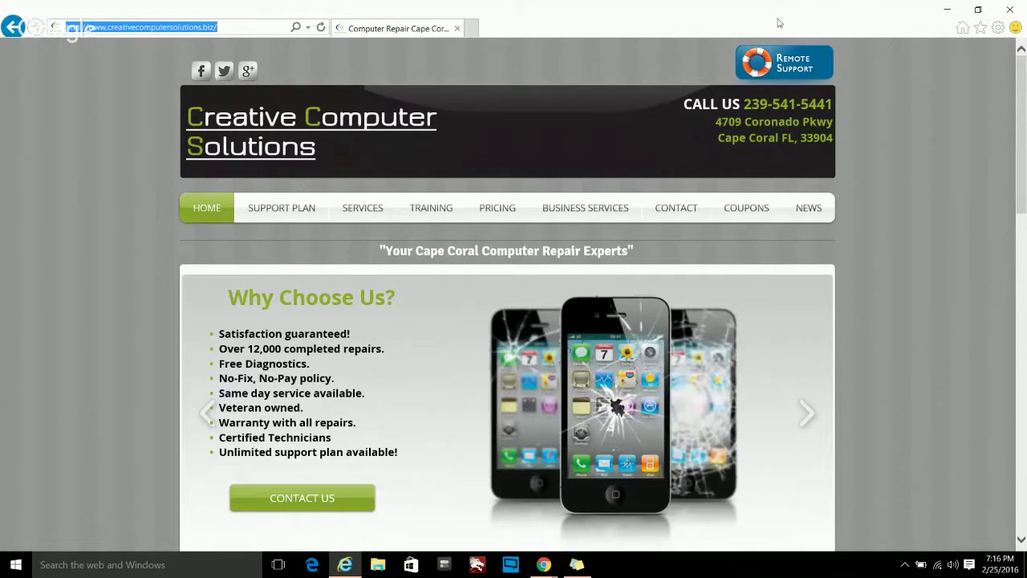
- Show the Favorites bar from the title bar's toolbar menu
{"action": "right_click", "coordinate": [585, 18]}
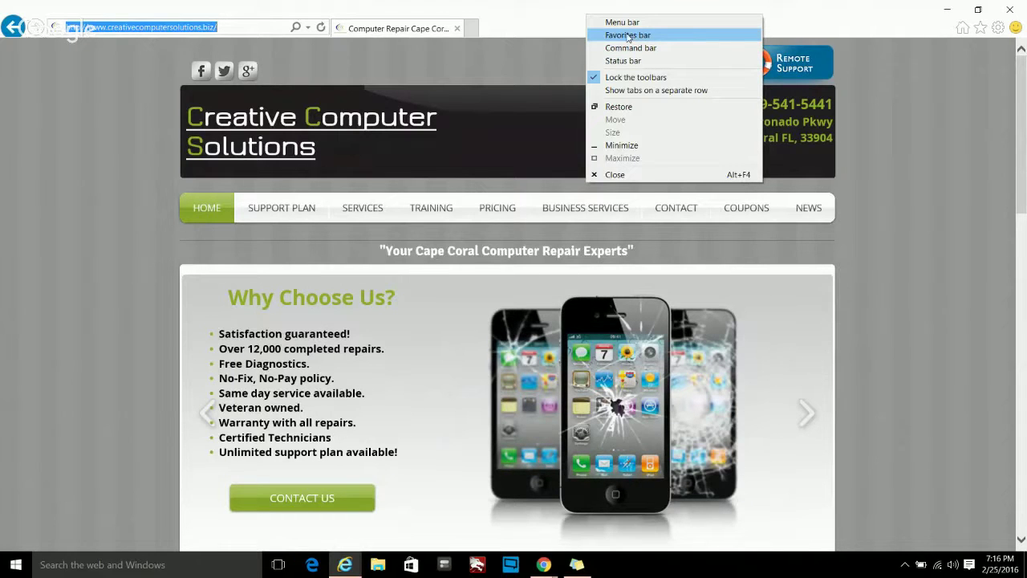
{"action": "left_click", "coordinate": [628, 35]}
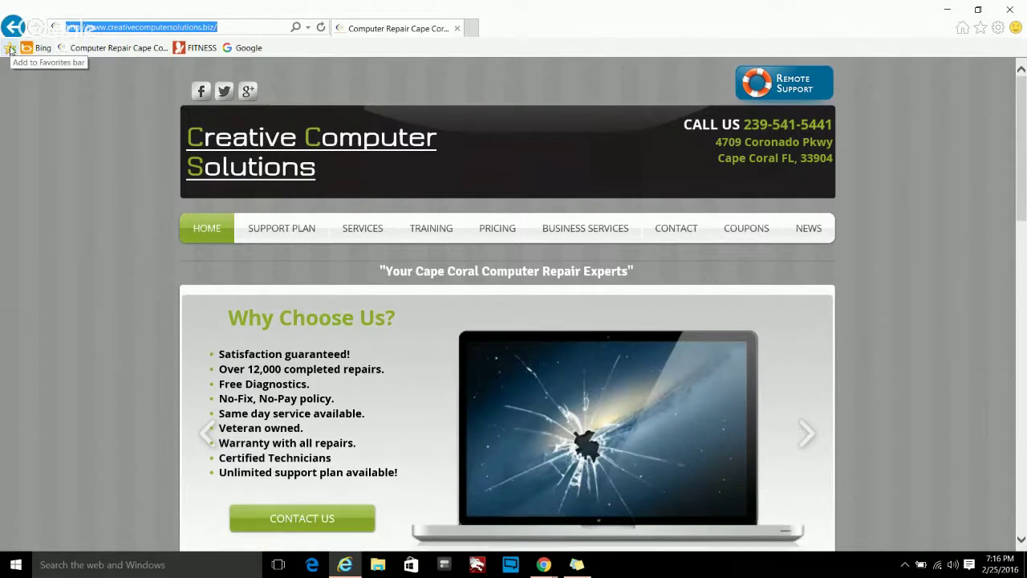
- Add the Creative Computer Solutions page as a new link at the front of the Favorites bar
{"action": "left_click", "coordinate": [10, 49]}
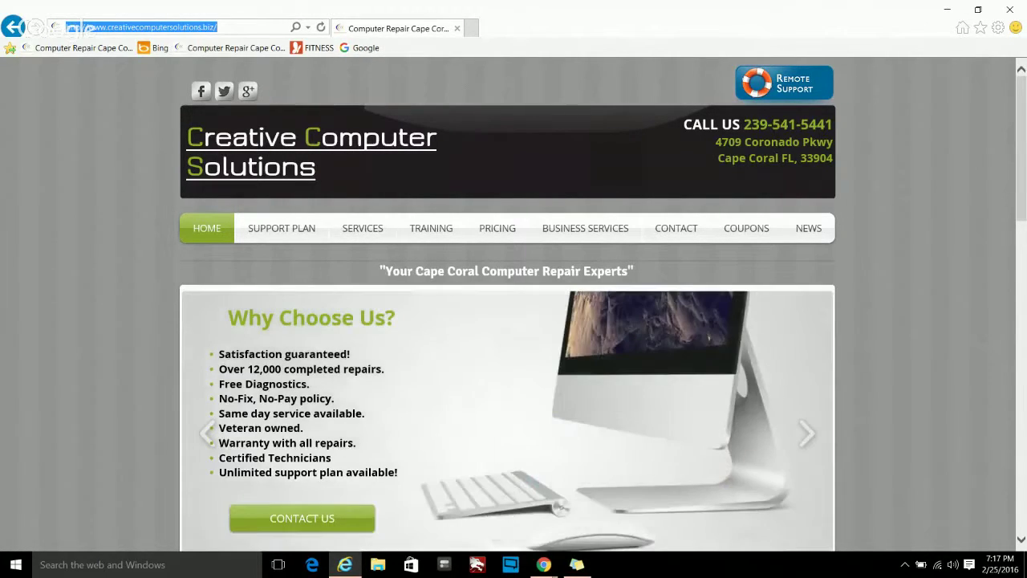
{"action": "key", "text": "alt+Tab"}
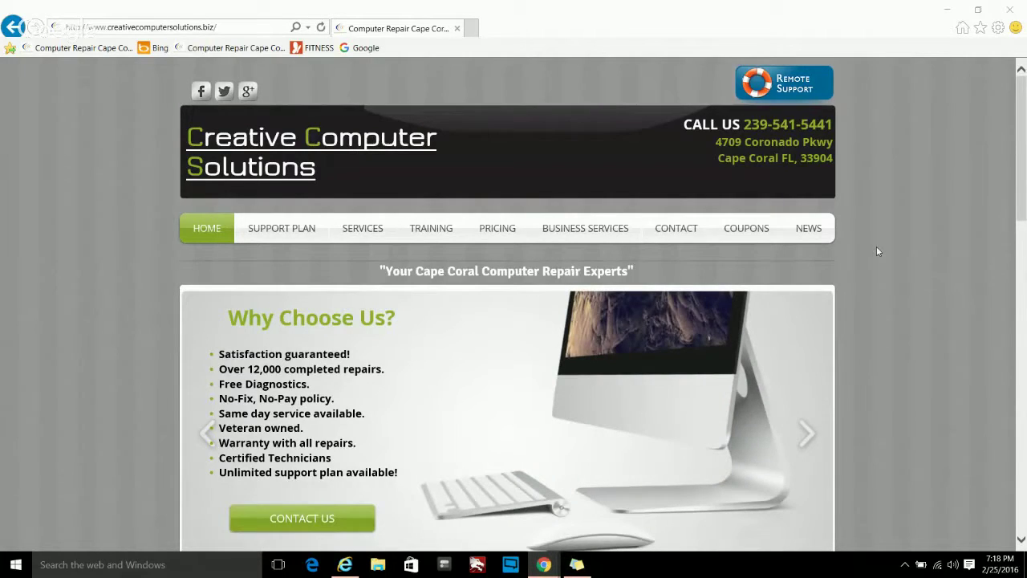
- Go to Google by entering google in the address bar
{"action": "scroll", "coordinate": [876, 251], "scroll_direction": "down", "scroll_amount": 10}
{"action": "scroll", "coordinate": [877, 245], "scroll_direction": "down", "scroll_amount": 5}
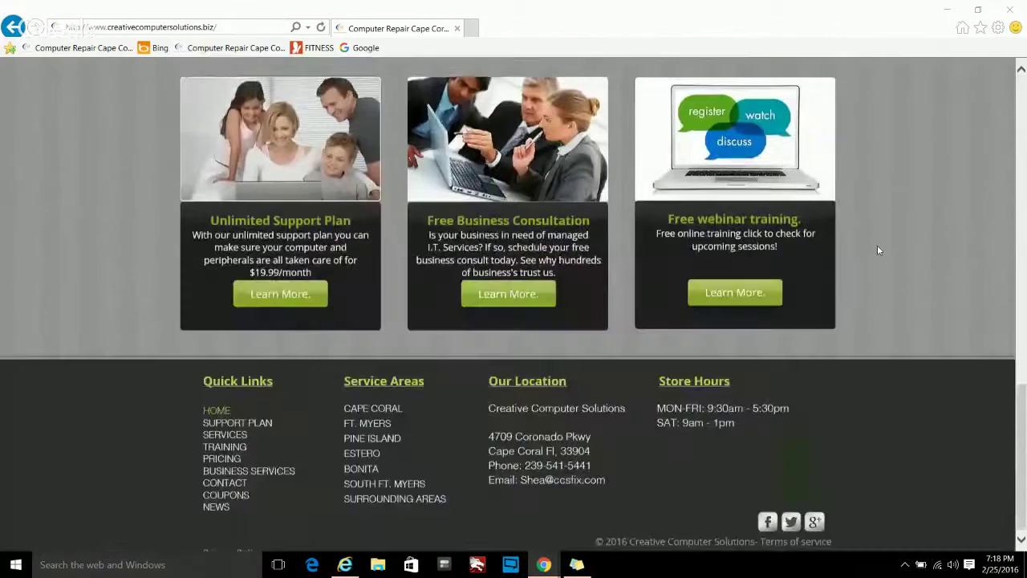
{"action": "scroll", "coordinate": [876, 244], "scroll_direction": "up", "scroll_amount": 15}
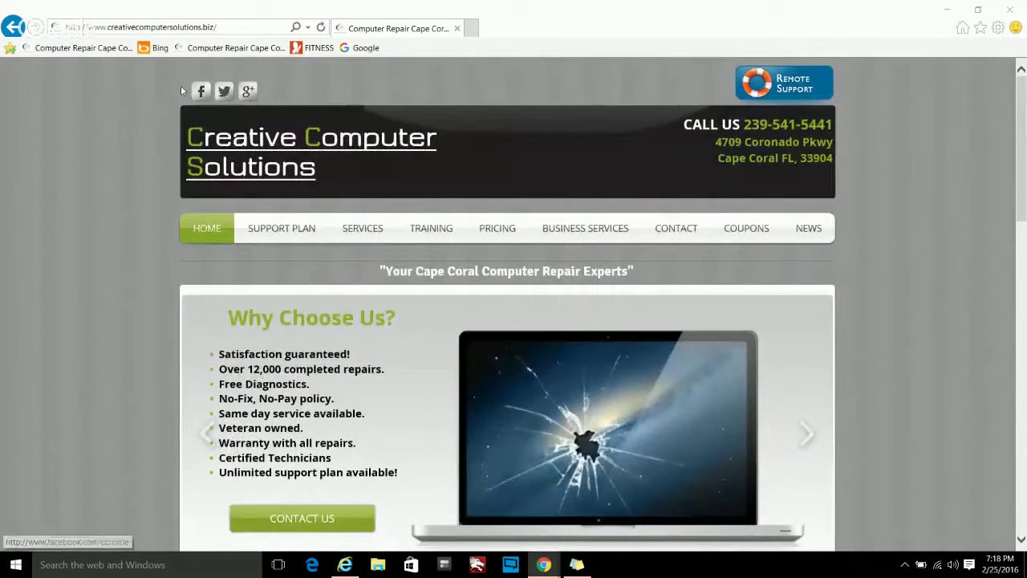
{"action": "left_click", "coordinate": [127, 28]}
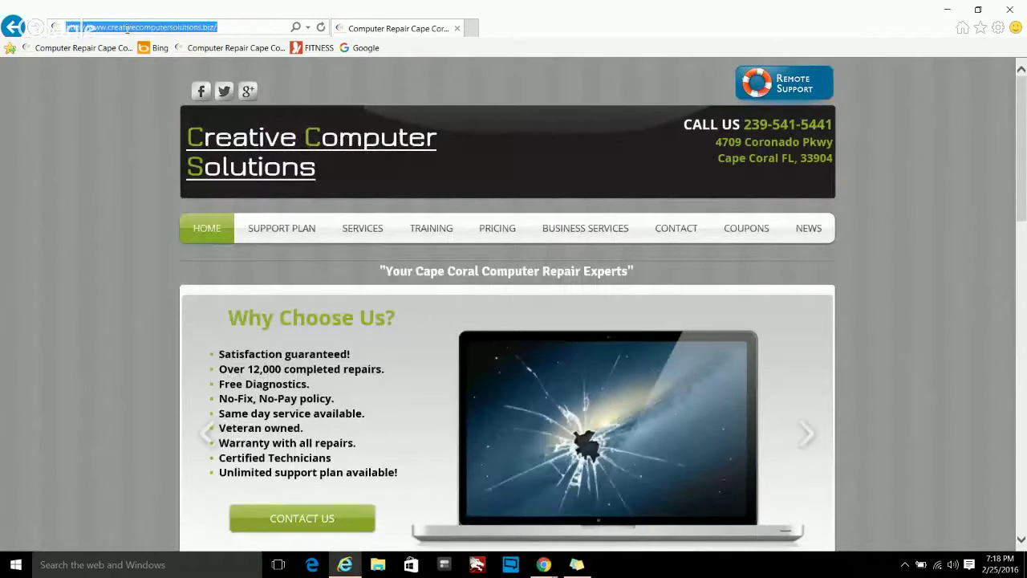
{"action": "type", "text": "google"}
{"action": "key", "text": "Return"}
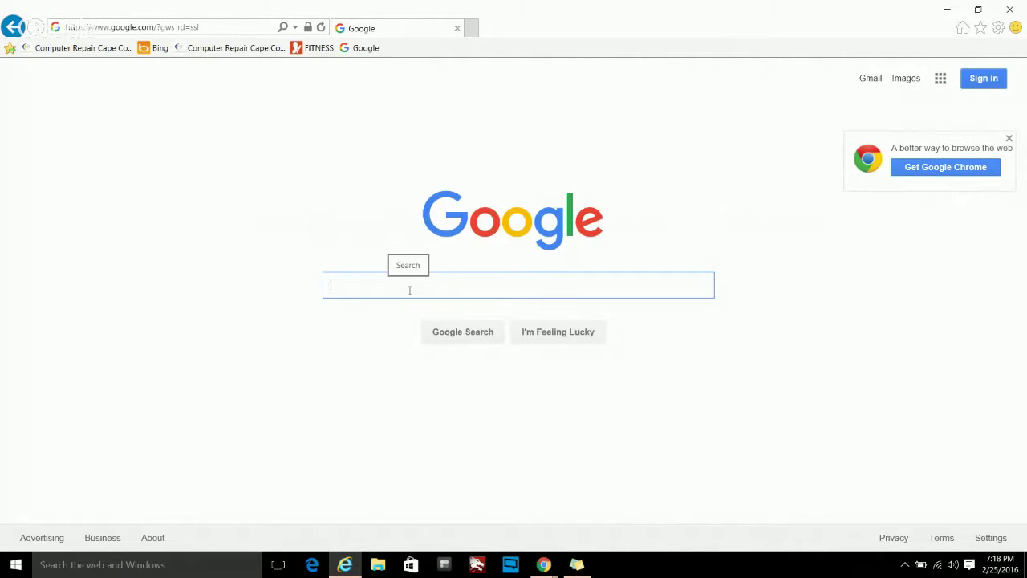
- Search for UNICORN and open the large view of the rearing white unicorn image
{"action": "type", "text": "UNICORN"}
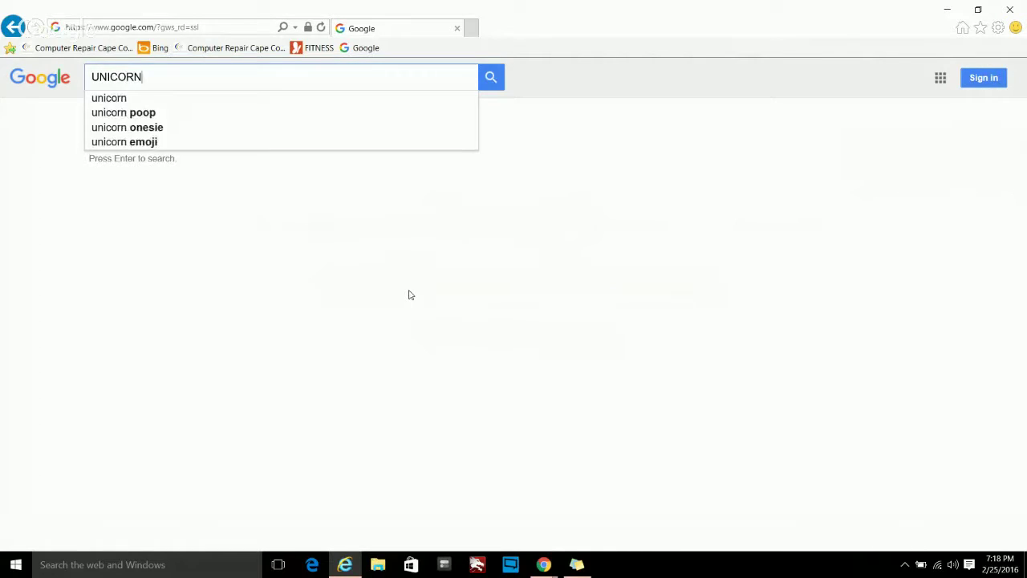
{"action": "key", "text": "Return"}
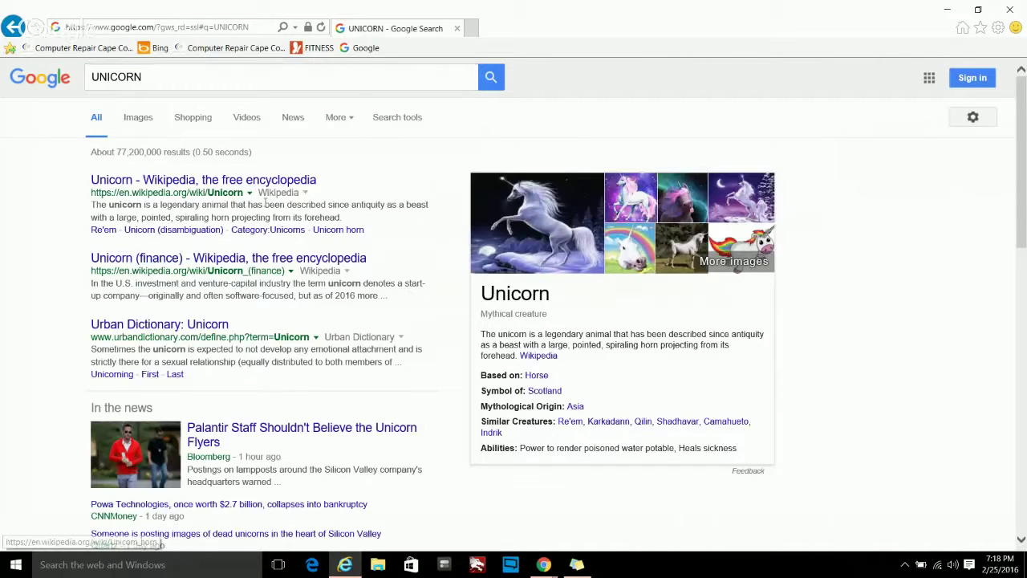
{"action": "left_click", "coordinate": [548, 243]}
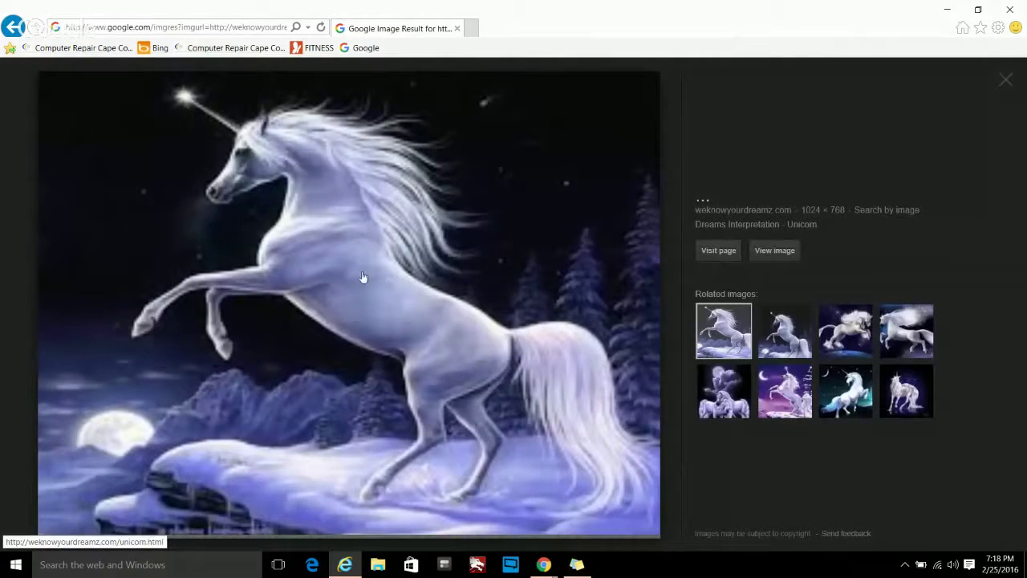
- Save the unicorn image to the Desktop with Save picture as, trimming the file name to unicorn
{"action": "right_click", "coordinate": [327, 226]}
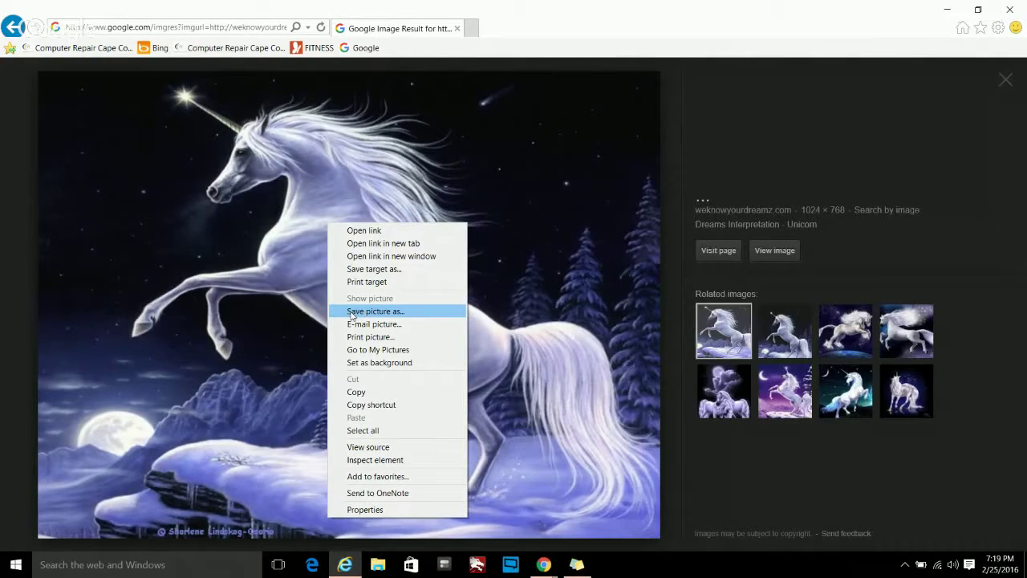
{"action": "left_click", "coordinate": [351, 312]}
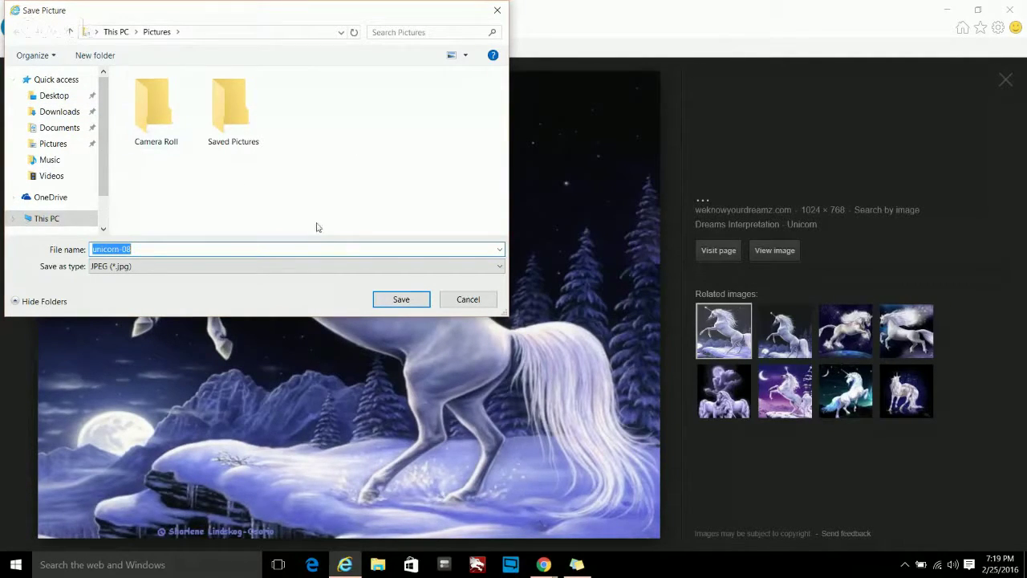
{"action": "left_click", "coordinate": [44, 143]}
{"action": "left_click", "coordinate": [57, 129]}
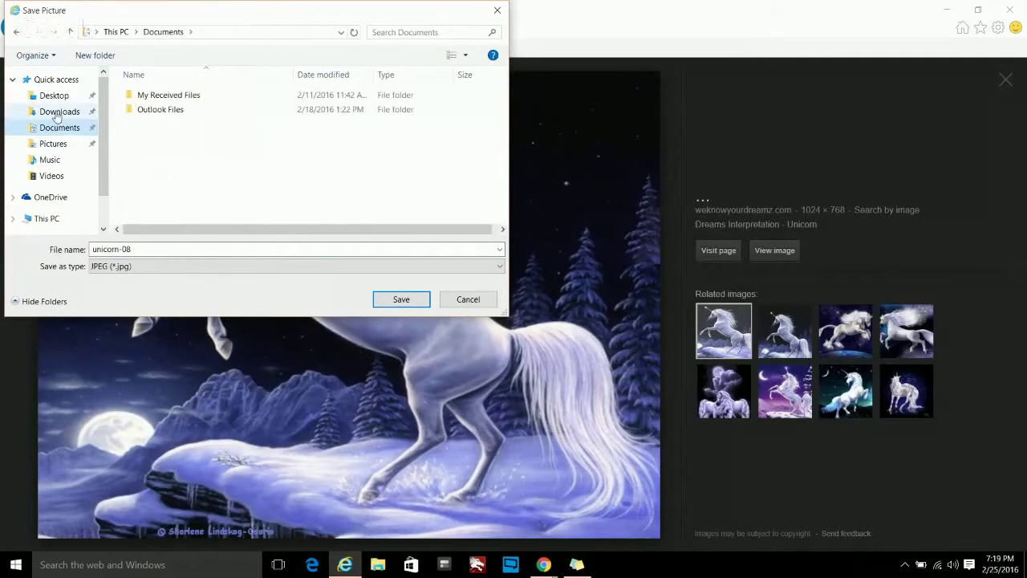
{"action": "left_click", "coordinate": [58, 113]}
{"action": "left_click", "coordinate": [54, 96]}
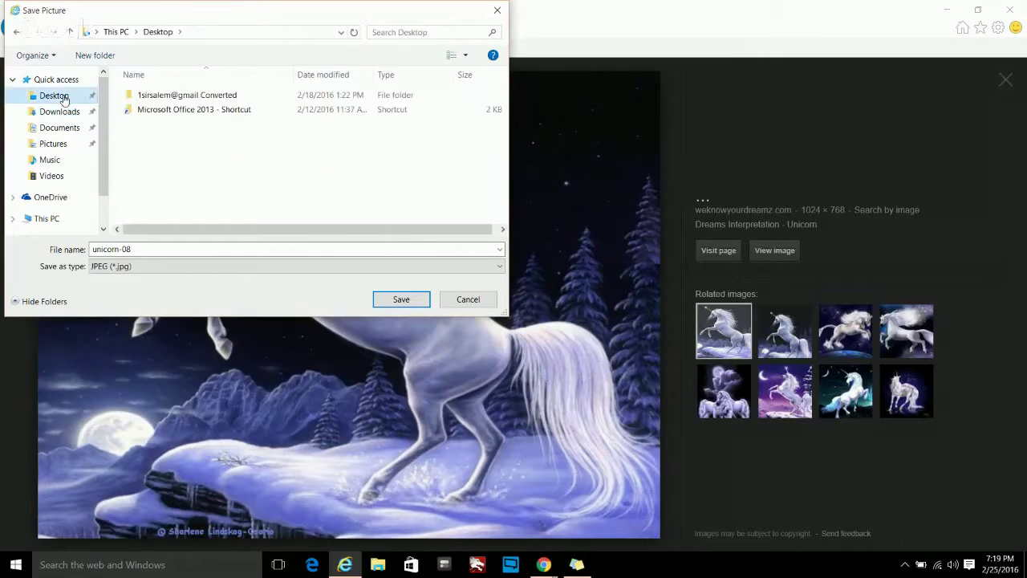
{"action": "left_click", "coordinate": [144, 250]}
{"action": "left_click", "coordinate": [144, 250]}
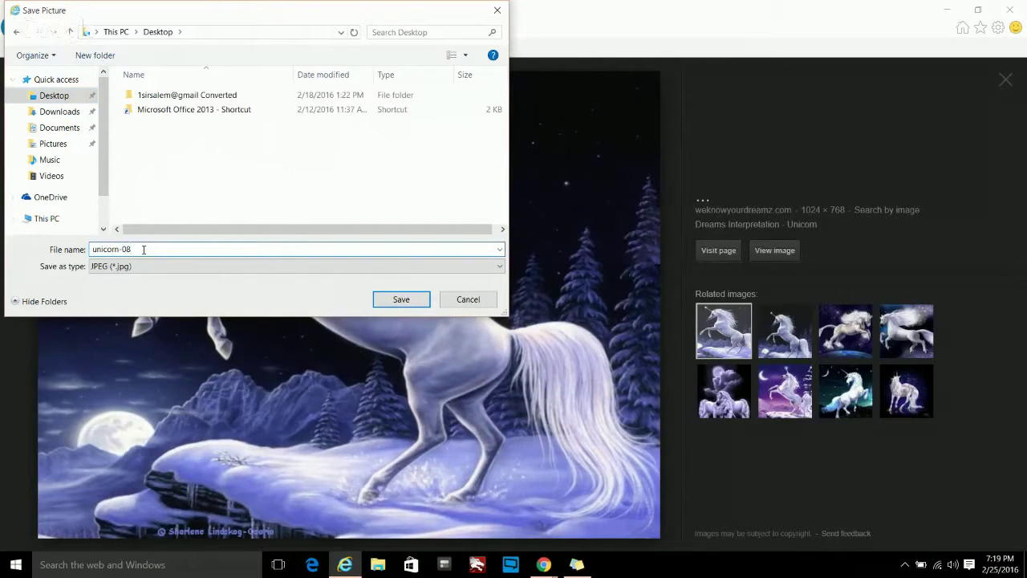
{"action": "key", "text": "BackSpace"}
{"action": "key", "text": "BackSpace"}
{"action": "key", "text": "BackSpace"}
{"action": "left_click", "coordinate": [401, 299]}
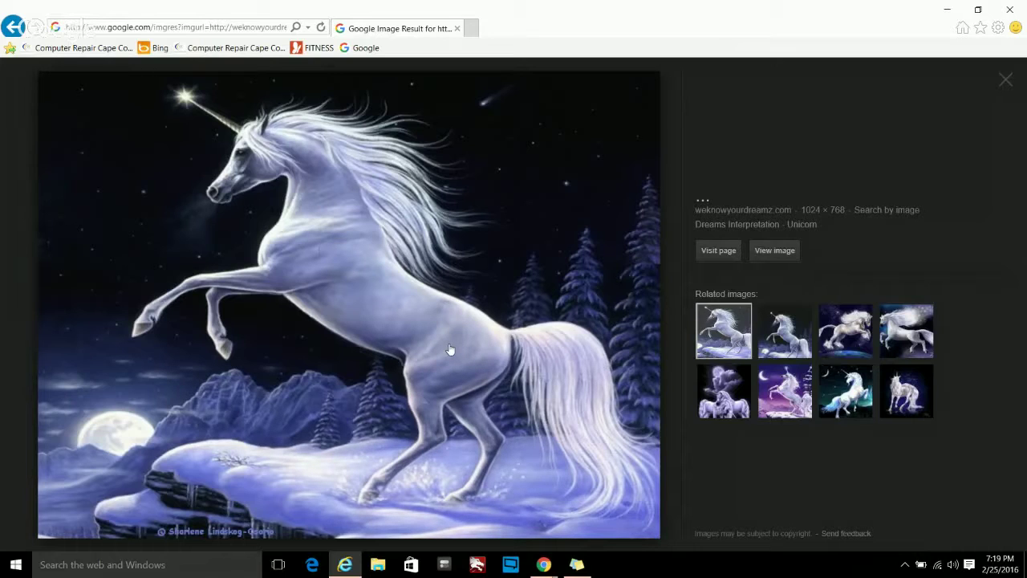
- Minimize the browser to check the saved unicorn picture on the desktop
{"action": "right_click", "coordinate": [355, 259]}
{"action": "right_click", "coordinate": [343, 258]}
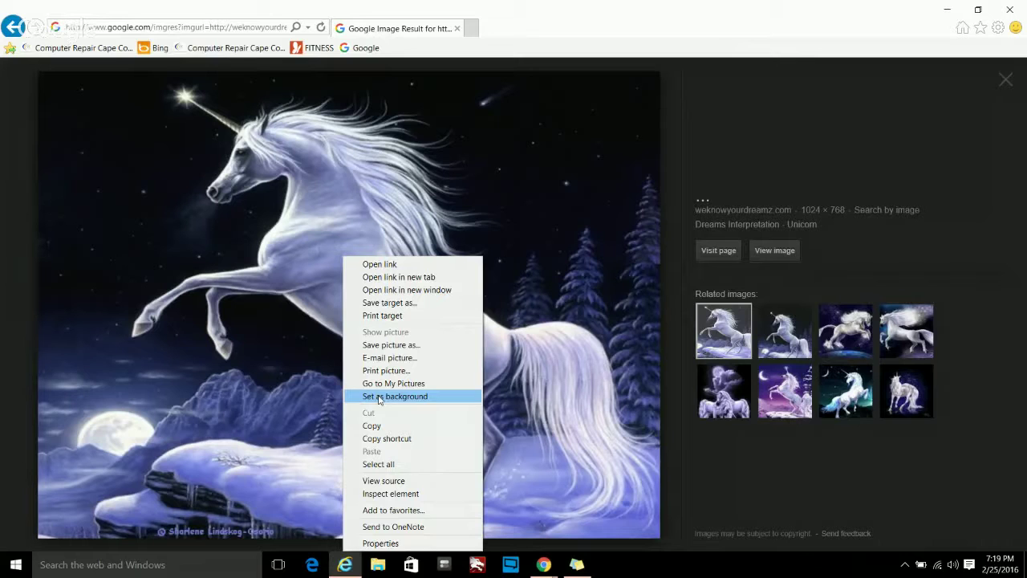
{"action": "left_click", "coordinate": [946, 11]}
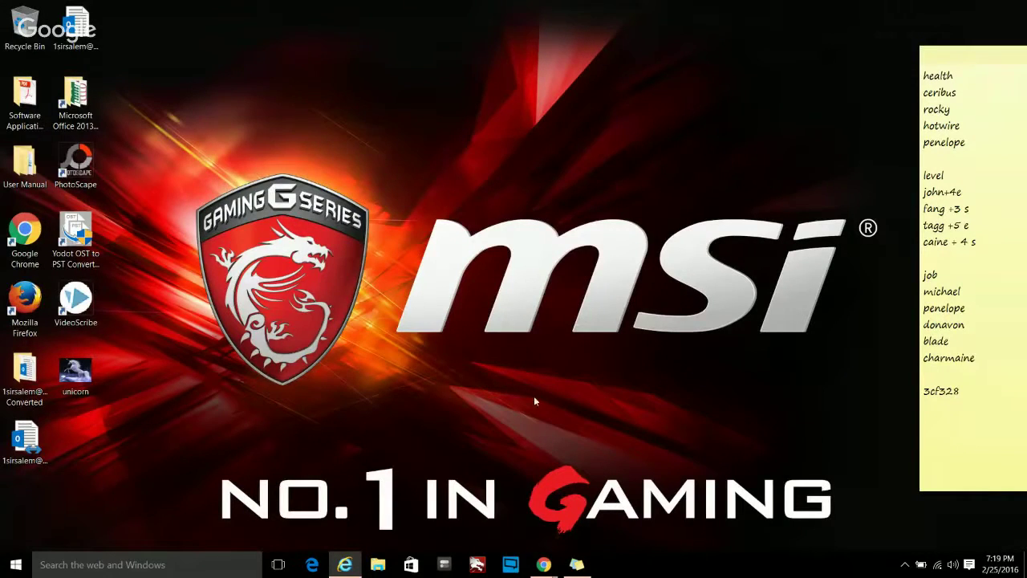
- Restore the browser, close the picture view back to the UNICORN results, then close it
{"action": "left_click", "coordinate": [344, 564]}
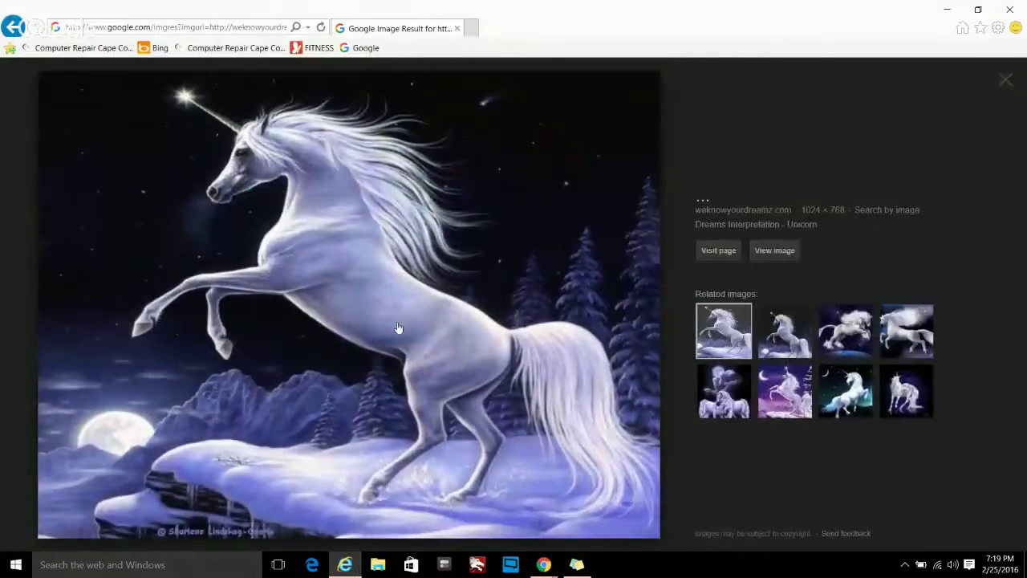
{"action": "left_click", "coordinate": [1009, 84]}
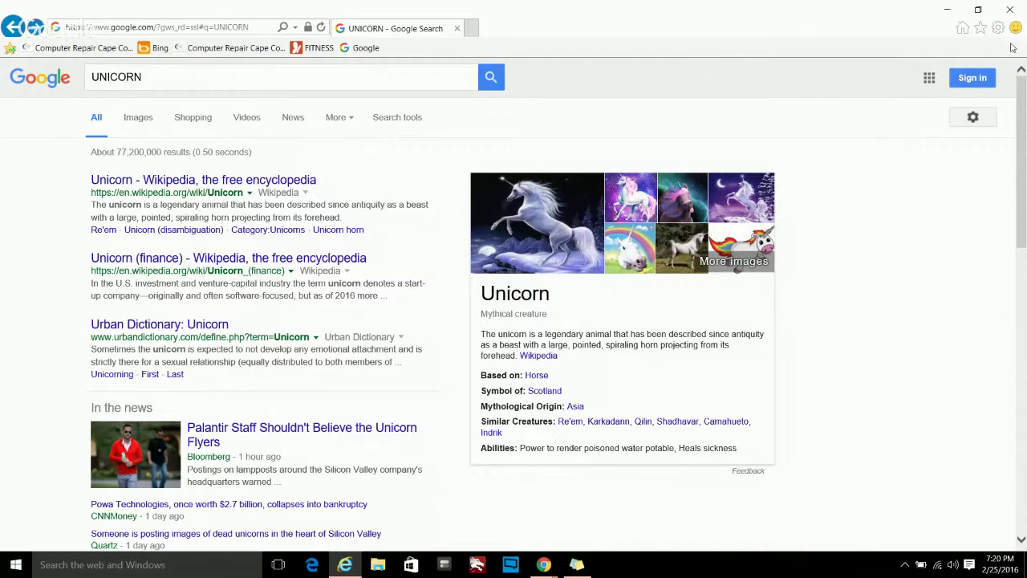
{"action": "left_click", "coordinate": [1006, 12]}
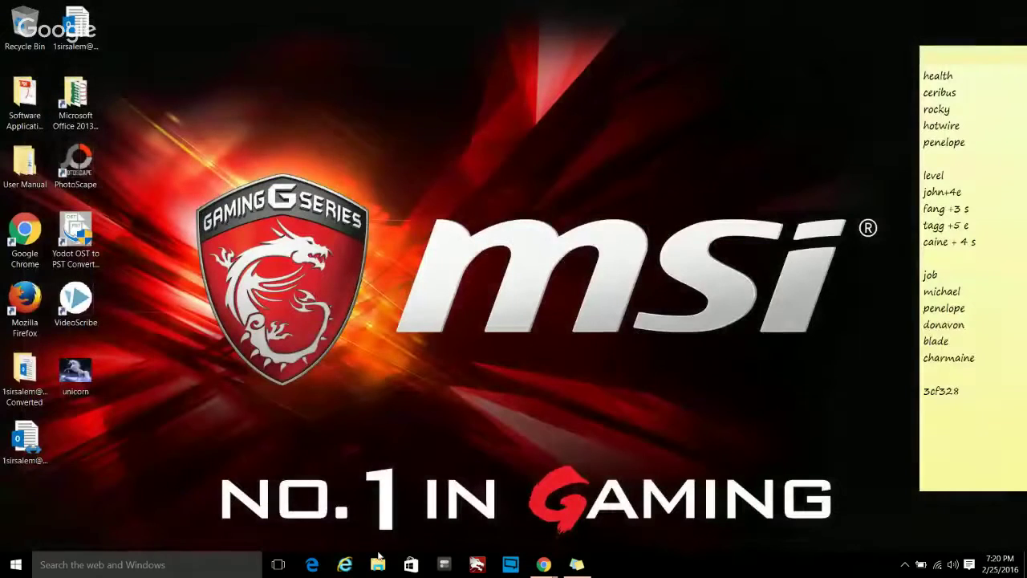
{"action": "left_click", "coordinate": [346, 565]}
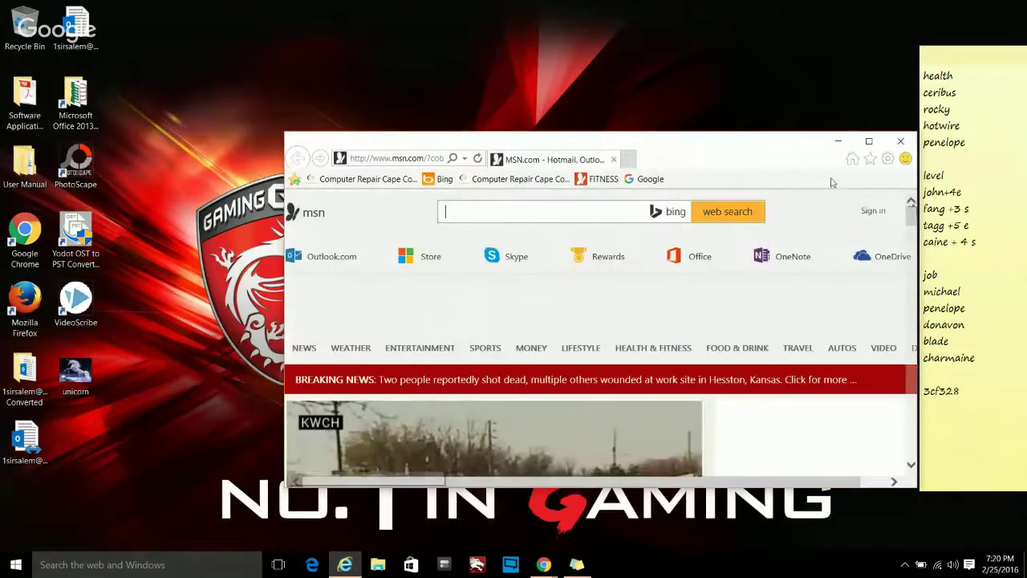
{"action": "left_click", "coordinate": [868, 142]}
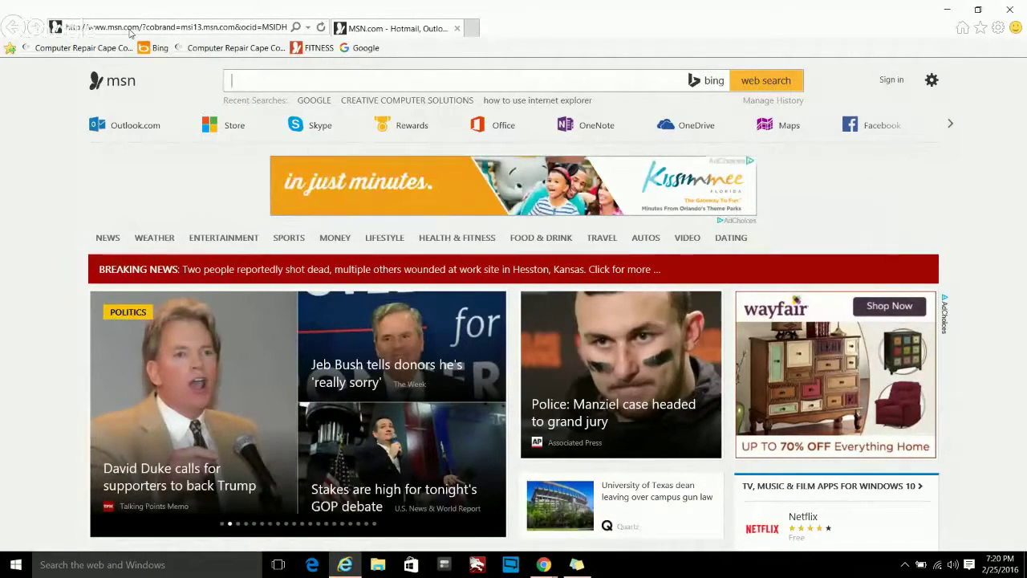
{"action": "left_click", "coordinate": [238, 27]}
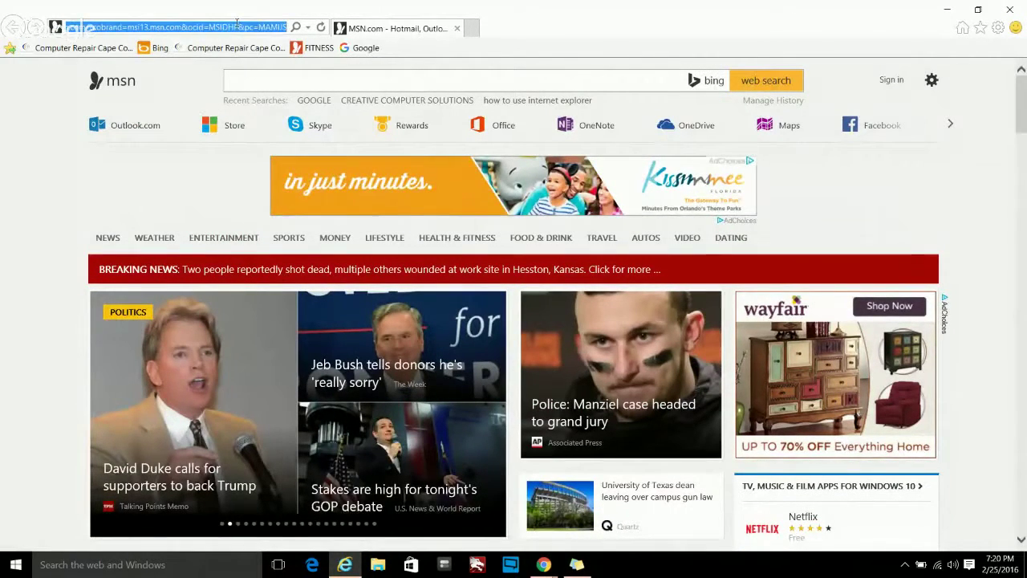
{"action": "type", "text": "www.ccsfl"}
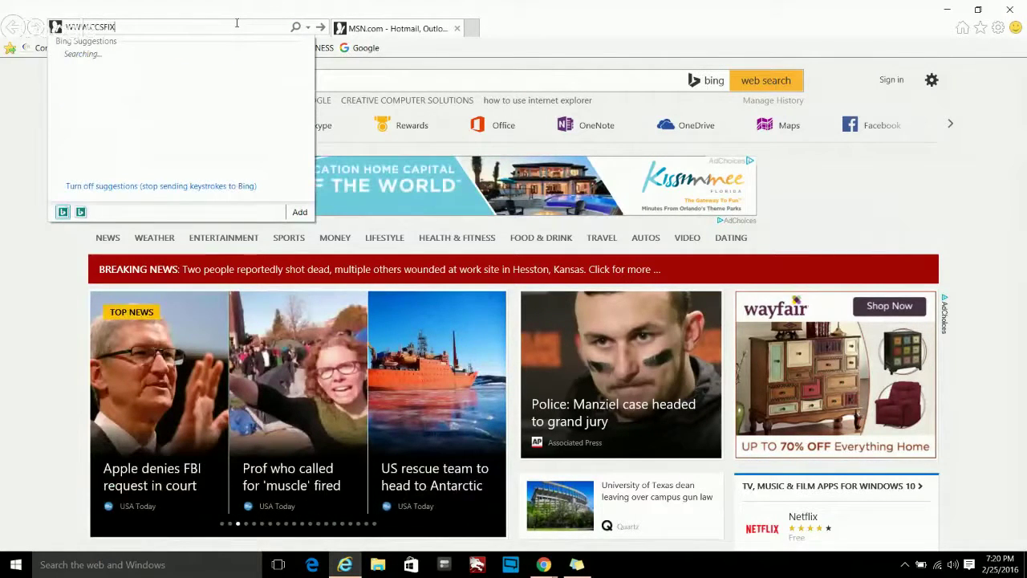
{"action": "type", "text": "x"}
{"action": "key", "text": "Return"}
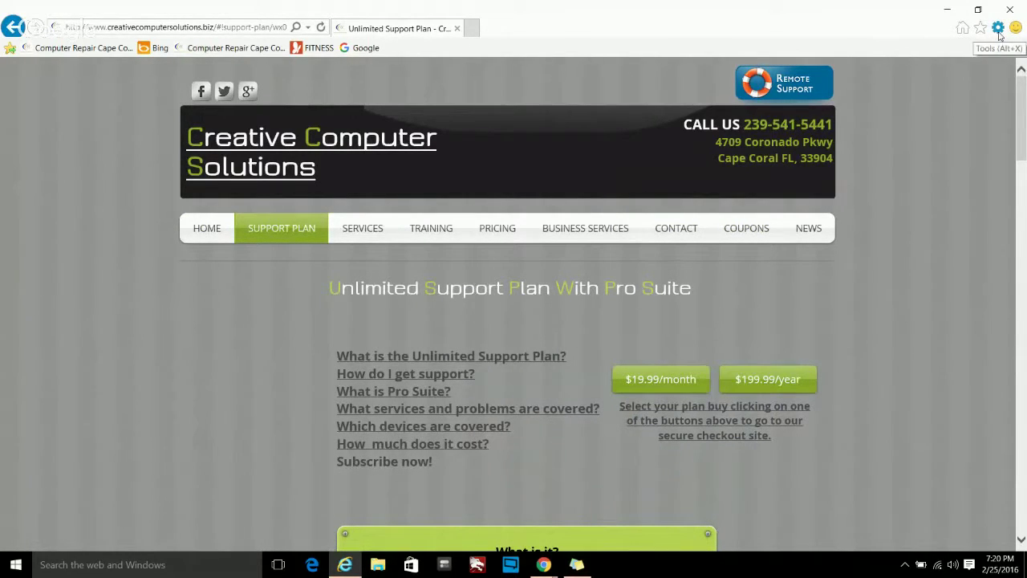
- Set the home page to the current Support Plan page in Internet Options, apply, then close the browser
{"action": "left_click", "coordinate": [998, 29]}
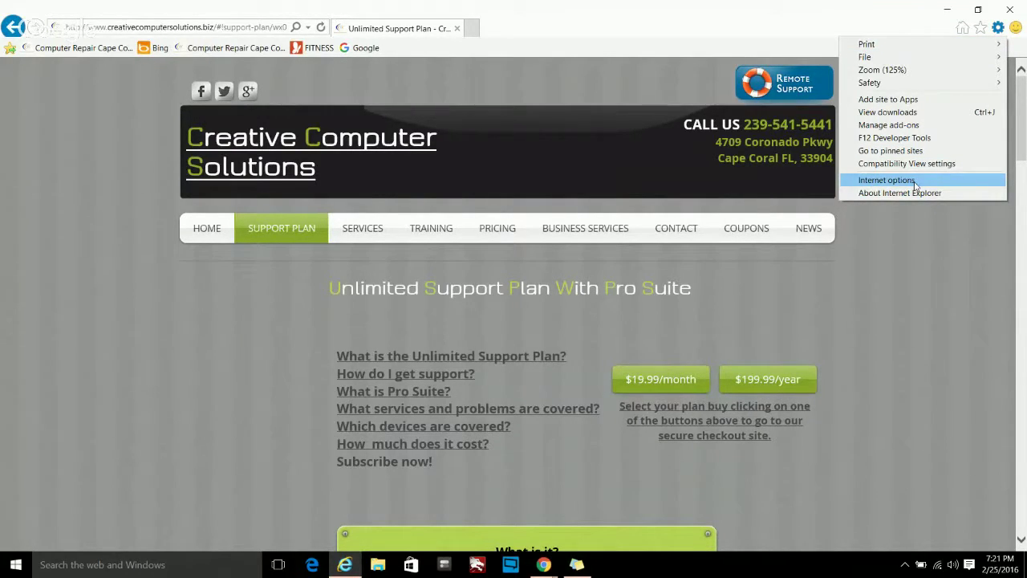
{"action": "left_click", "coordinate": [914, 181]}
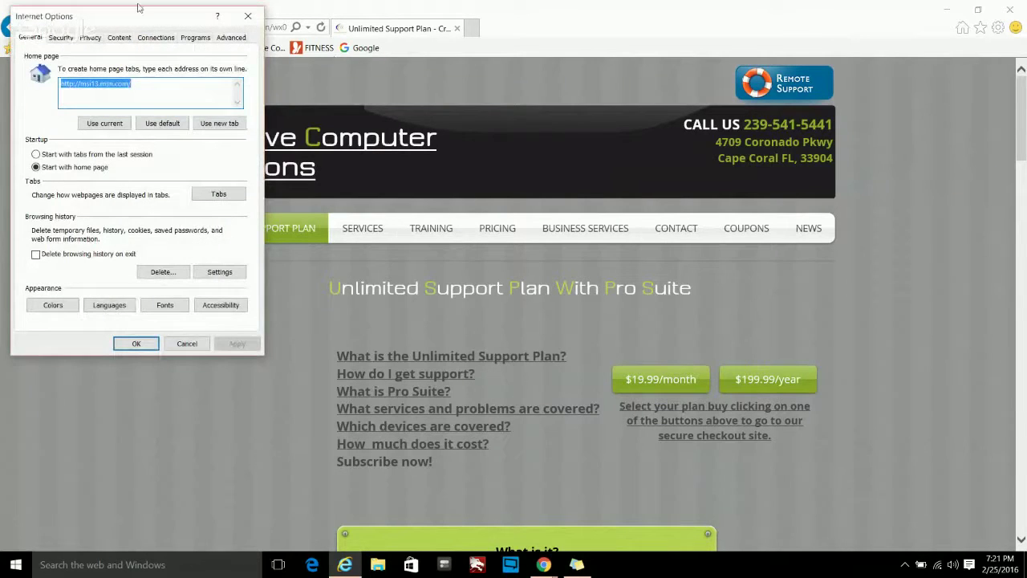
{"action": "left_click_drag", "start_coordinate": [59, 17], "coordinate": [613, 28]}
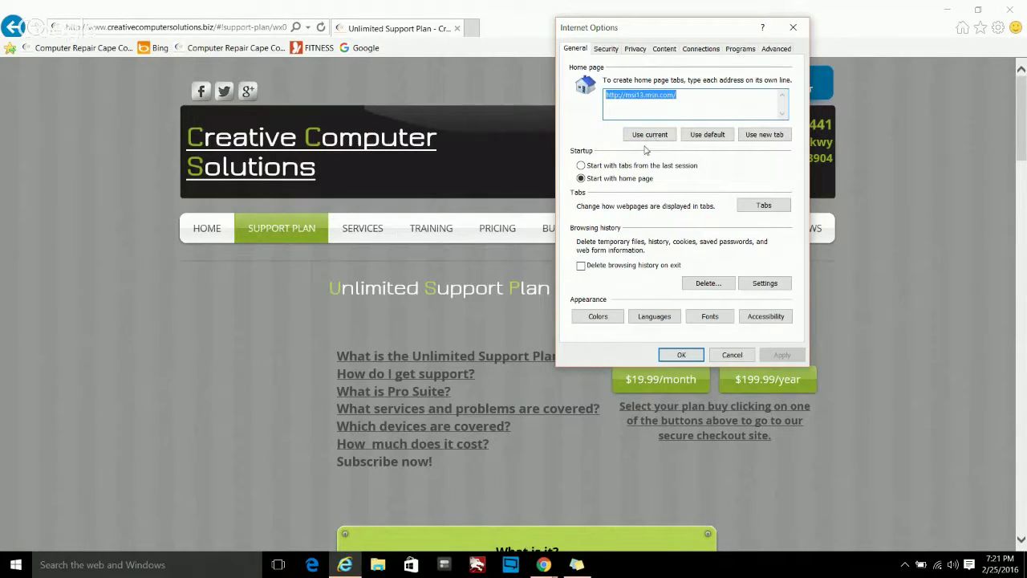
{"action": "left_click", "coordinate": [649, 134]}
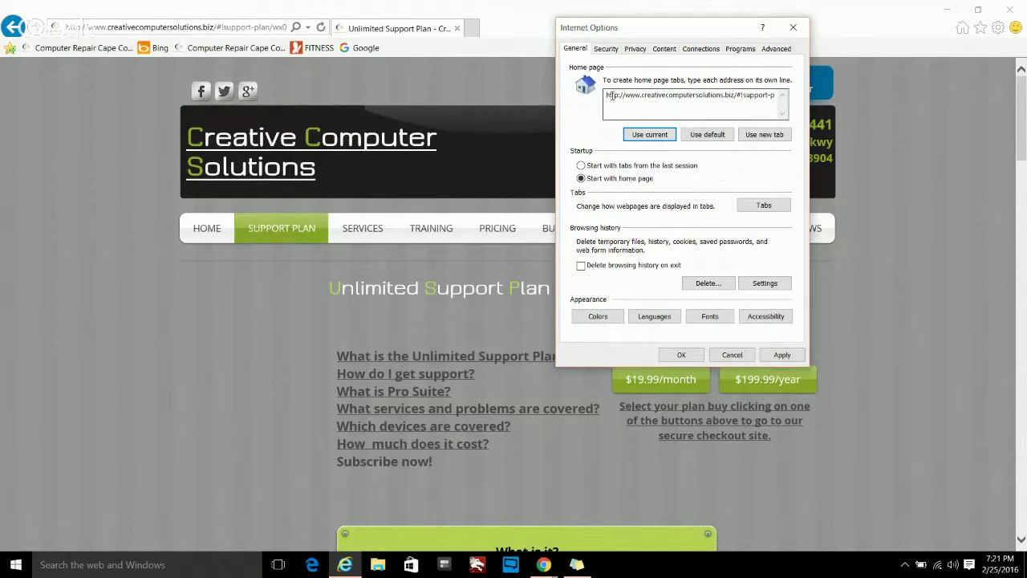
{"action": "left_click", "coordinate": [779, 355]}
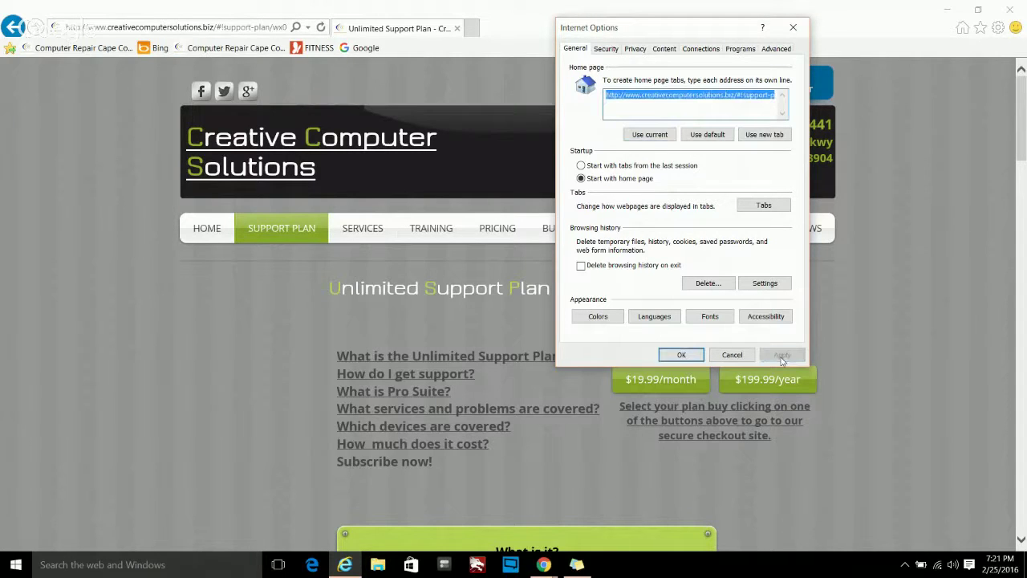
{"action": "left_click", "coordinate": [688, 356]}
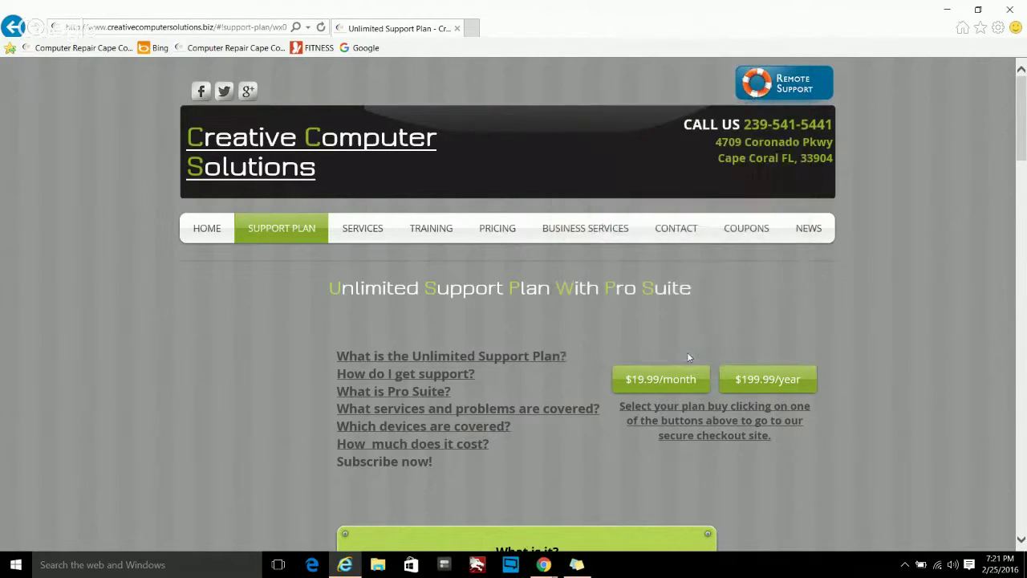
{"action": "left_click", "coordinate": [1020, 6]}
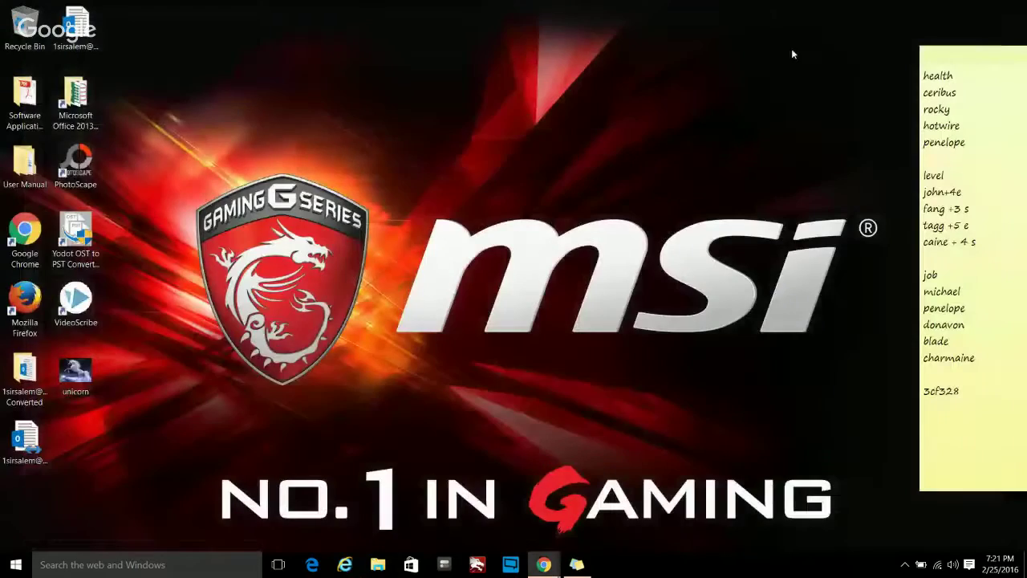
- Reopen the browser, dismiss the Facebook popup, and load FITNESS and Google in two new tabs
{"action": "left_click", "coordinate": [344, 567]}
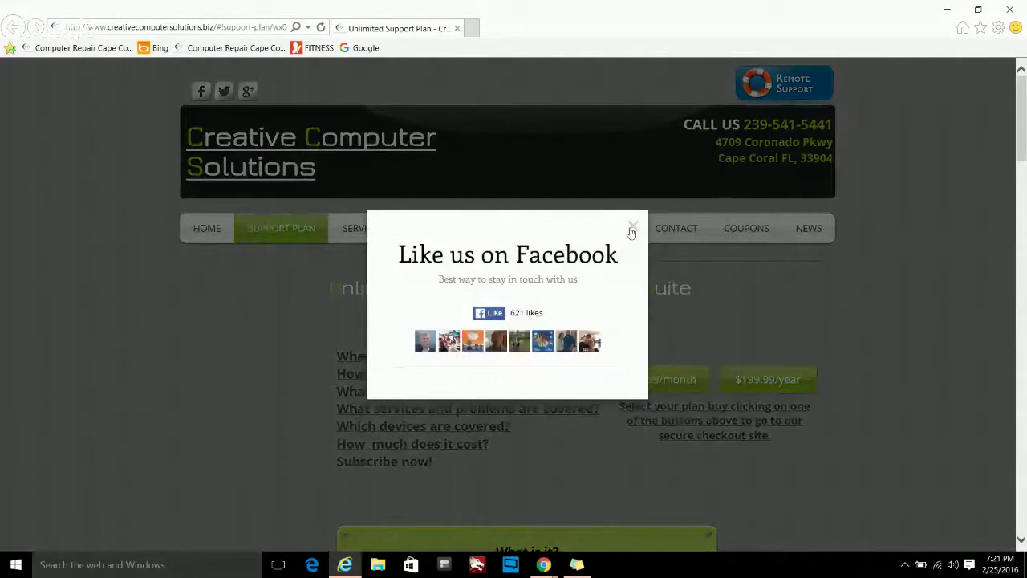
{"action": "left_click", "coordinate": [633, 227]}
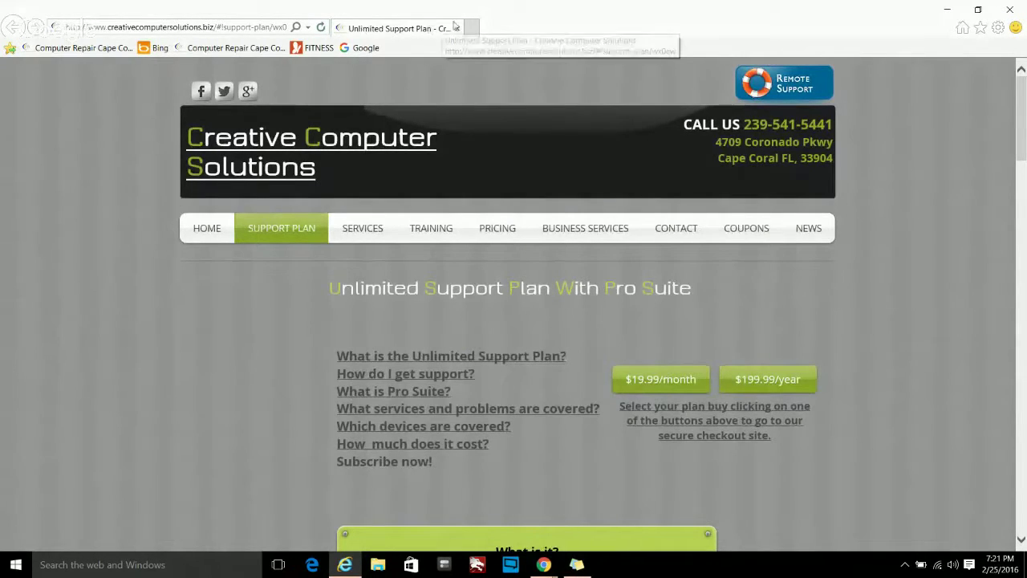
{"action": "key", "text": "ctrl+t"}
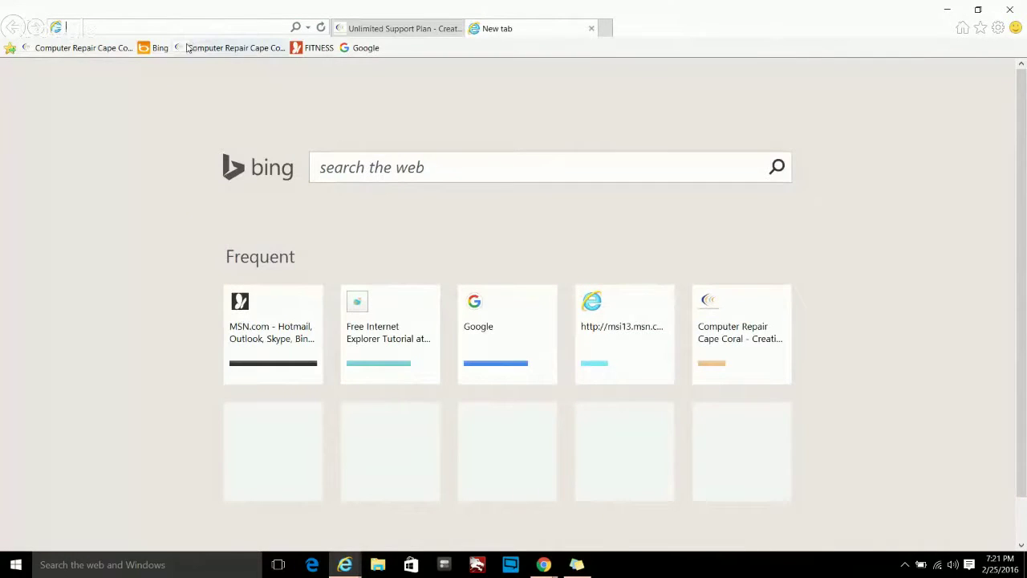
{"action": "left_click", "coordinate": [319, 48]}
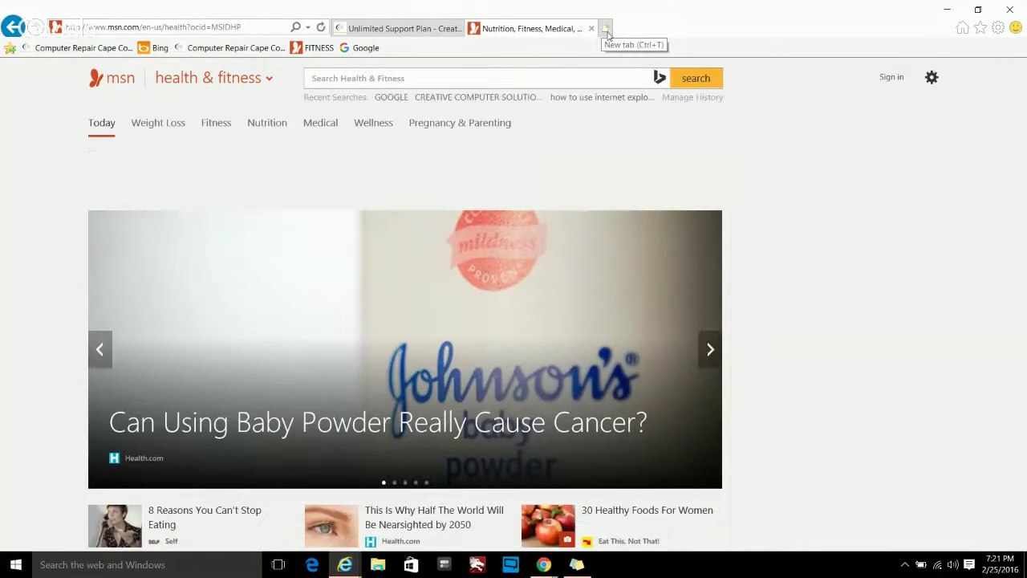
{"action": "left_click", "coordinate": [603, 29]}
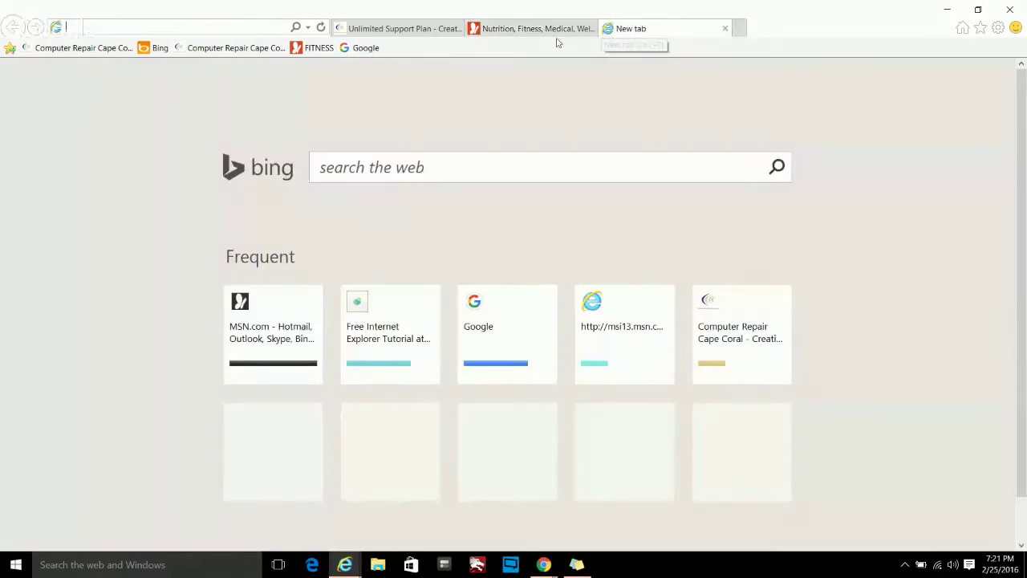
{"action": "left_click", "coordinate": [376, 49]}
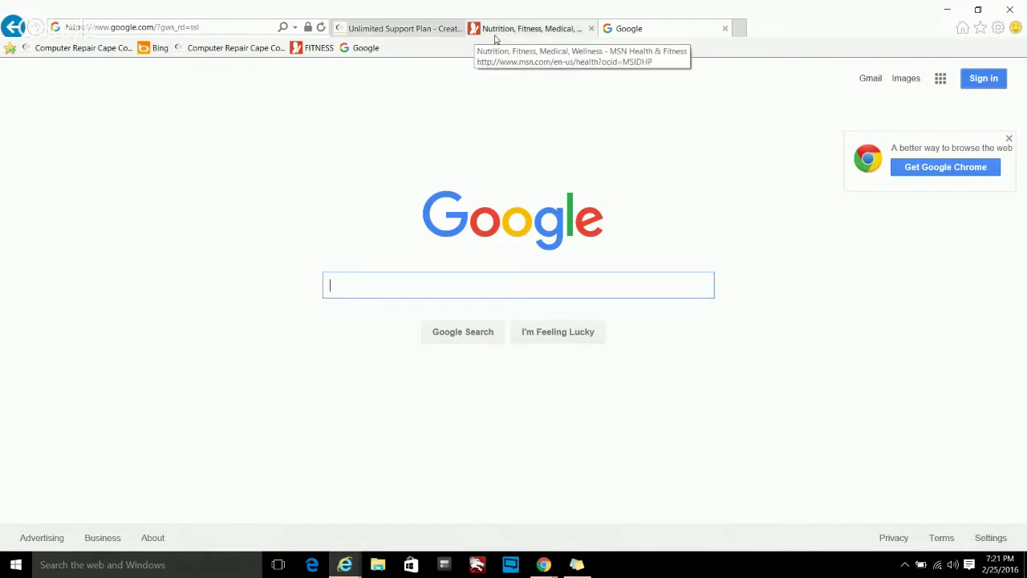
- Make the support plan, MSN Health and Google tabs the home pages using Use current in Internet Options
{"action": "left_click", "coordinate": [997, 28]}
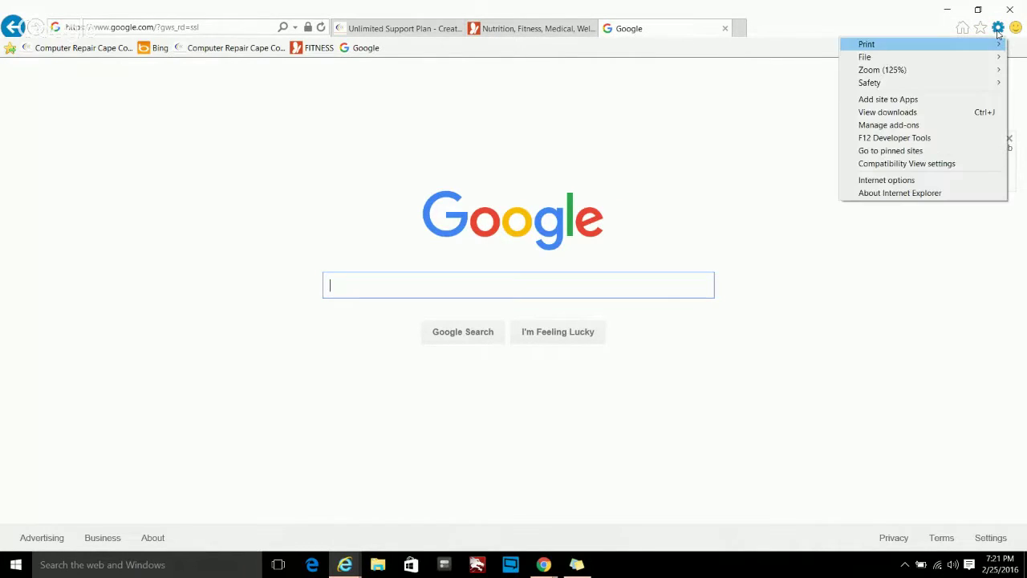
{"action": "left_click", "coordinate": [930, 183]}
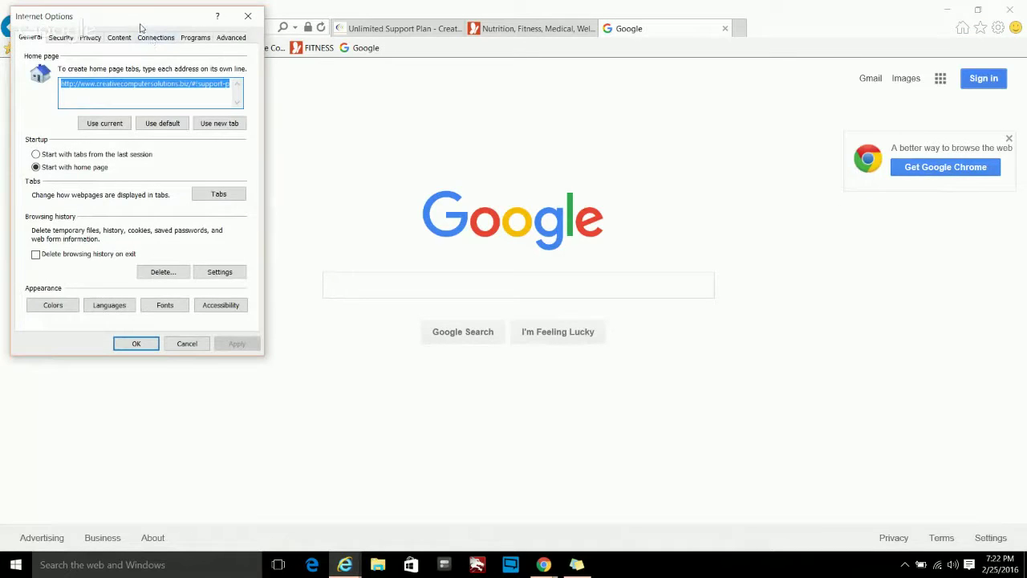
{"action": "left_click_drag", "start_coordinate": [141, 28], "coordinate": [648, 63]}
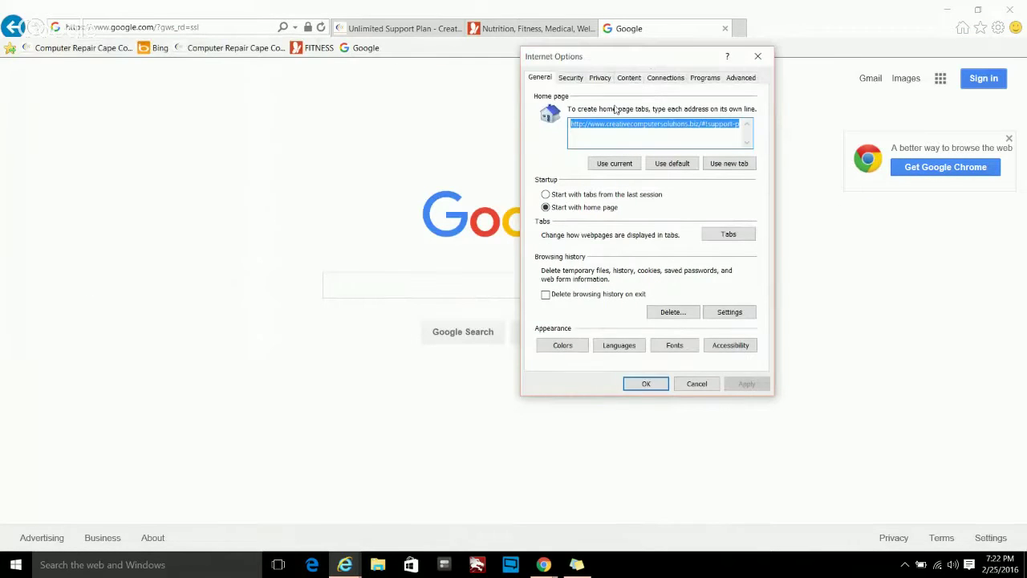
{"action": "left_click", "coordinate": [599, 165]}
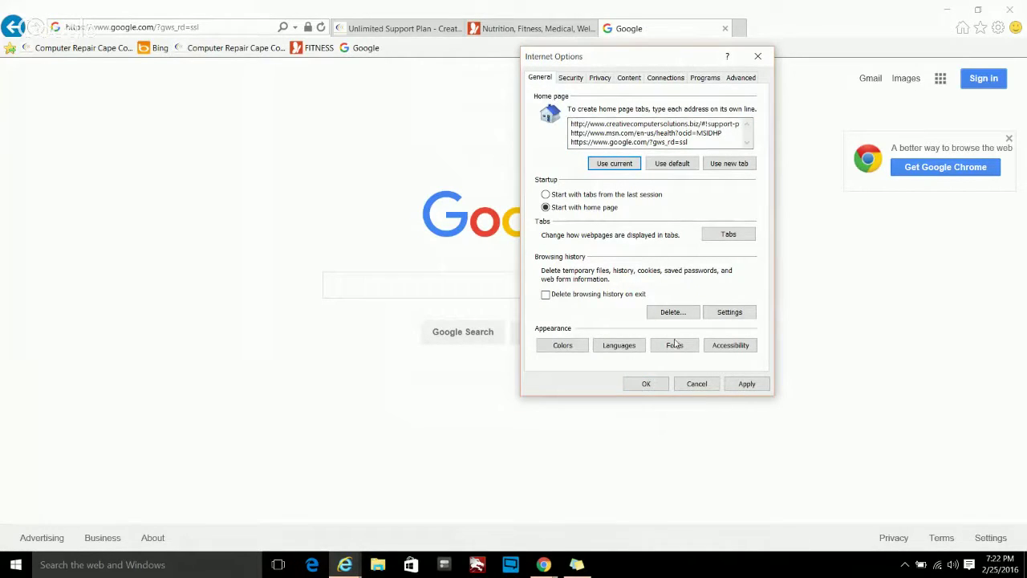
{"action": "left_click", "coordinate": [741, 385]}
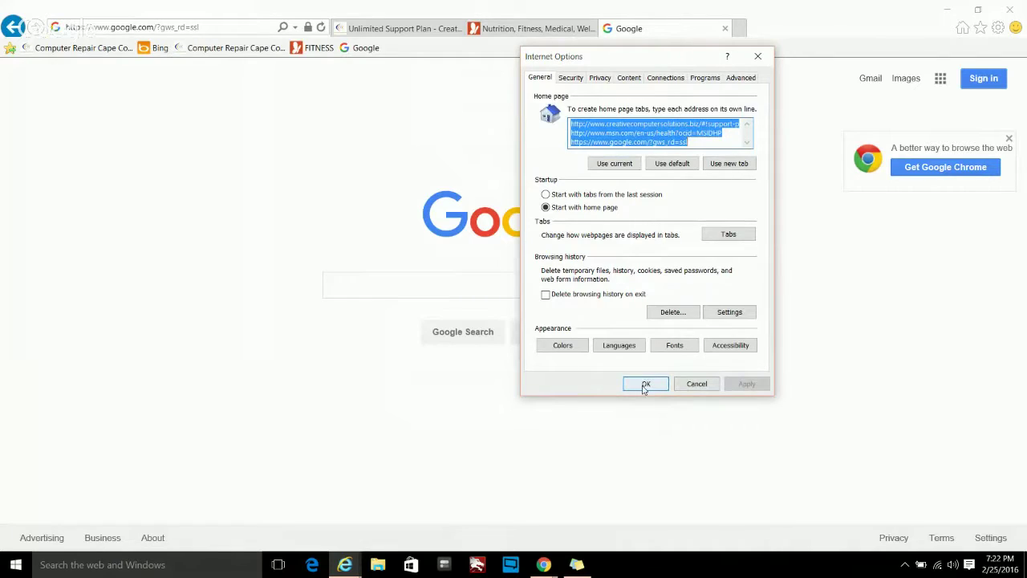
{"action": "left_click", "coordinate": [646, 383]}
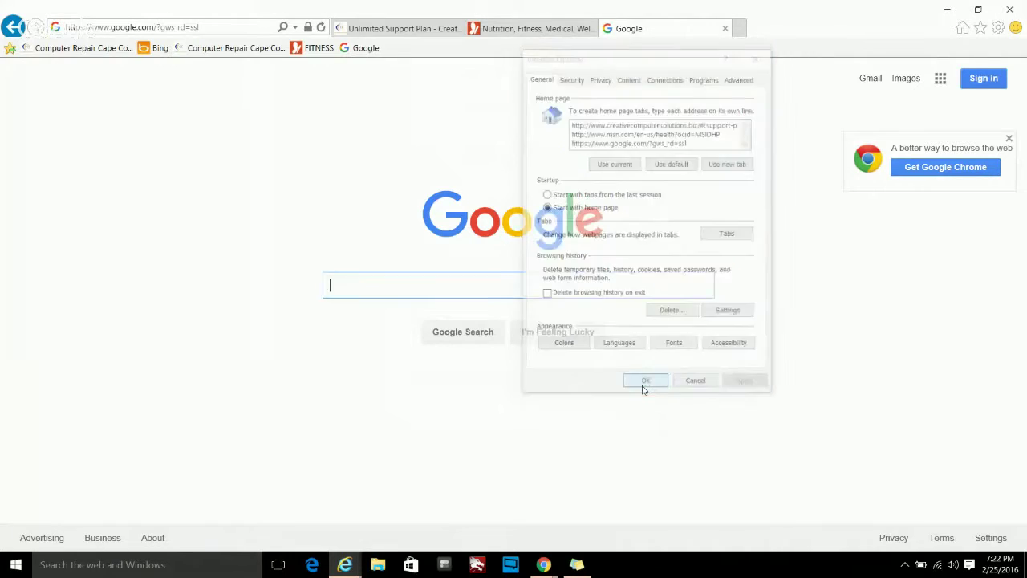
- Close all tabs to exit Internet Explorer, then relaunch it from the taskbar
{"action": "left_click", "coordinate": [1009, 10]}
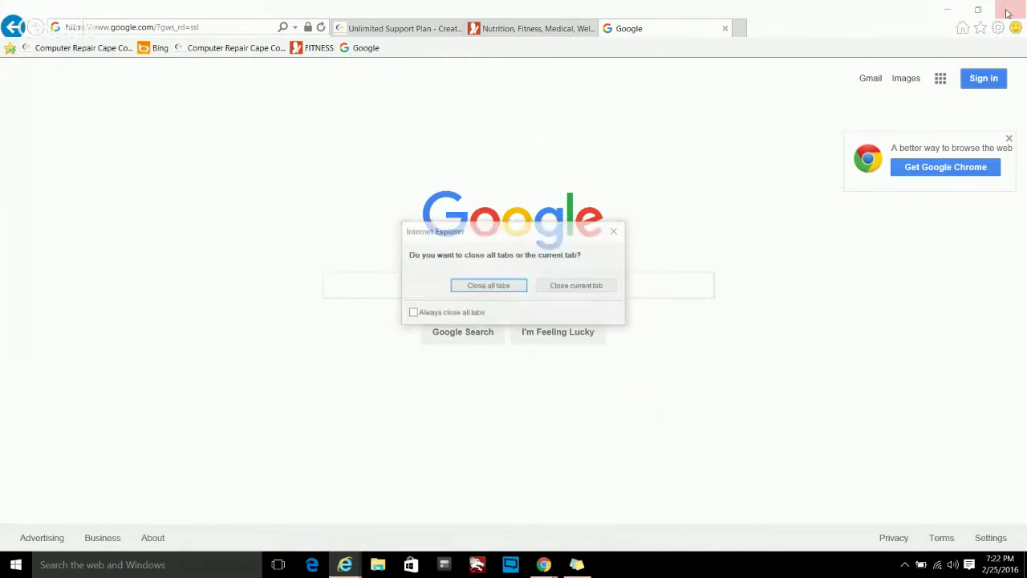
{"action": "left_click", "coordinate": [490, 288]}
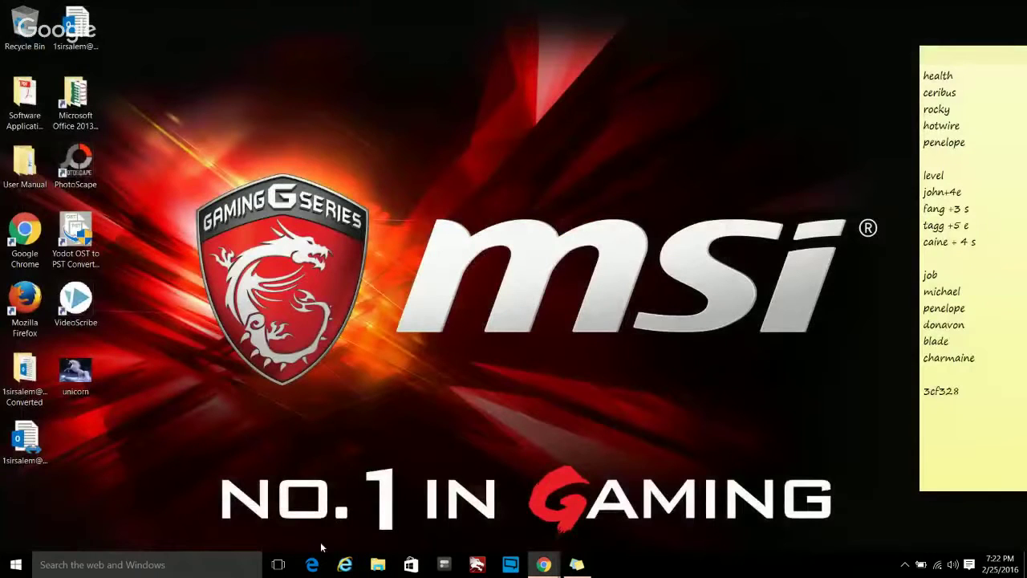
{"action": "left_click", "coordinate": [345, 566]}
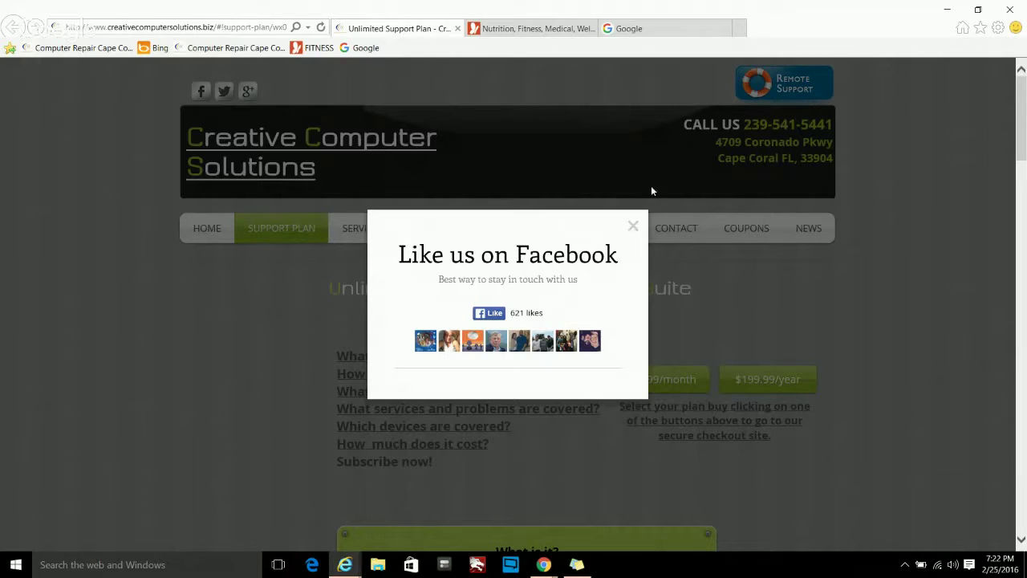
- Dismiss the Like us on Facebook popup, then open and close the Tools menu
{"action": "left_click", "coordinate": [632, 228]}
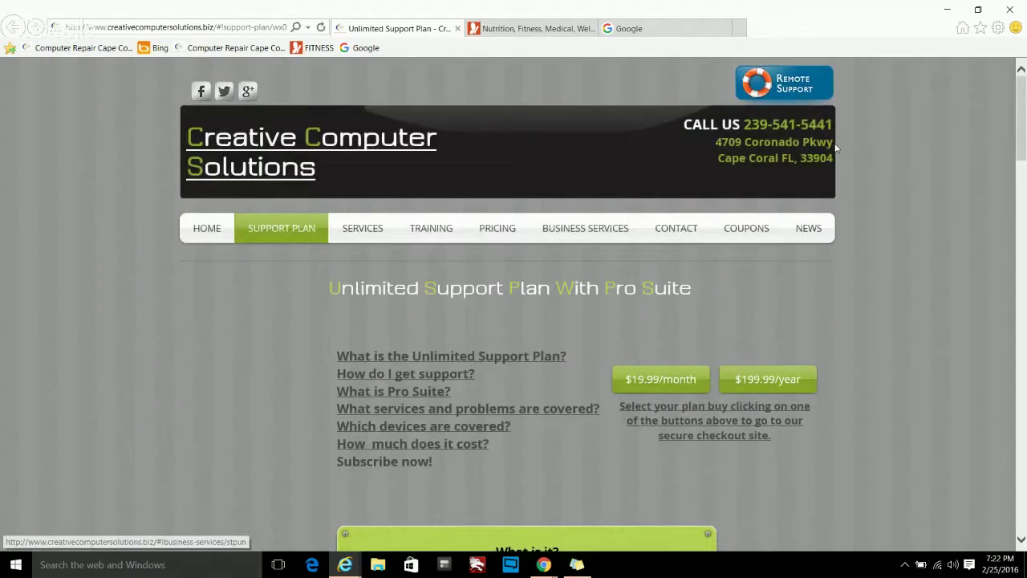
{"action": "left_click", "coordinate": [997, 27]}
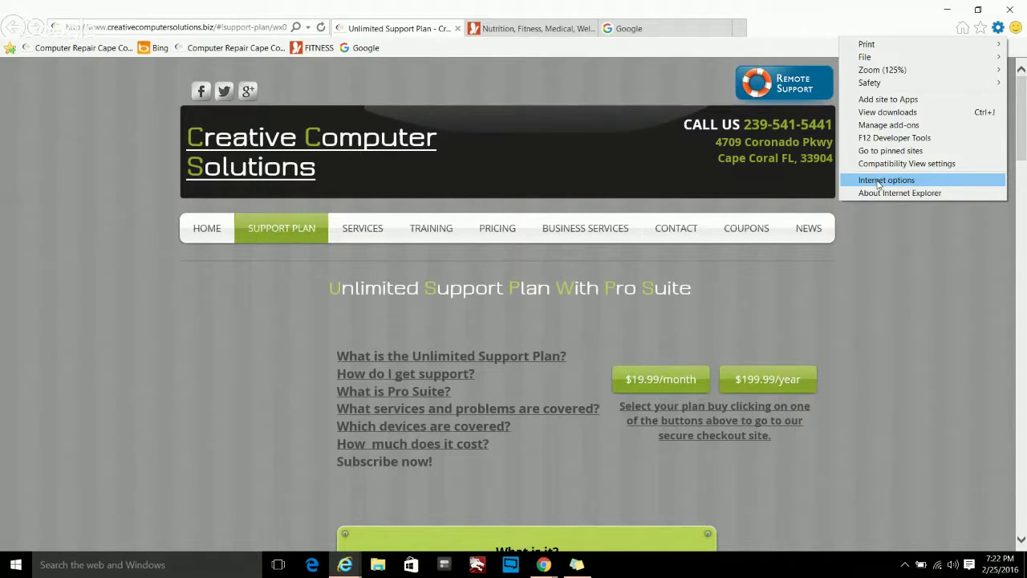
{"action": "left_click", "coordinate": [809, 22]}
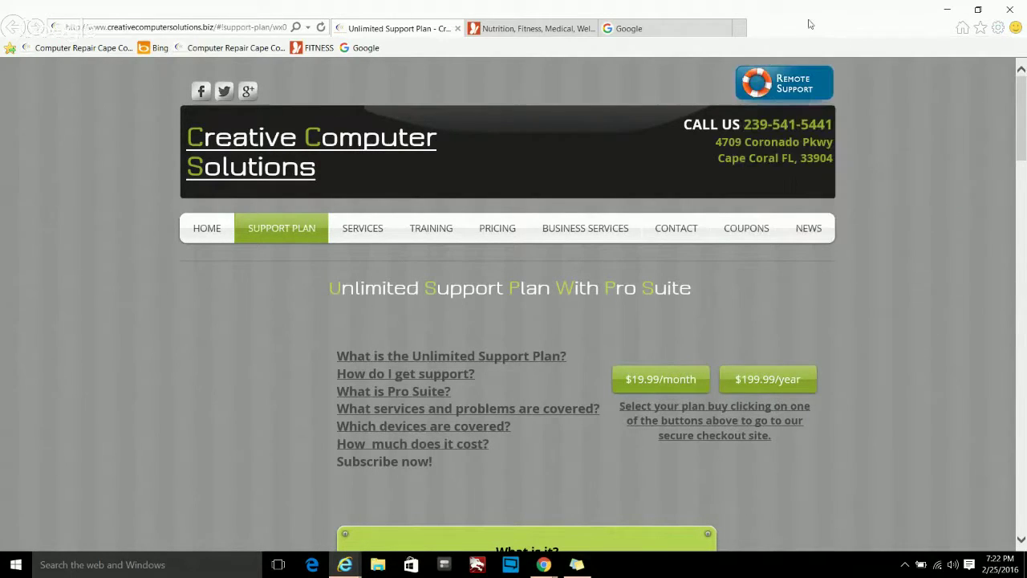
- Show the address bar's recent address list and the page's right-click menu, then dismiss both
{"action": "left_click", "coordinate": [217, 25]}
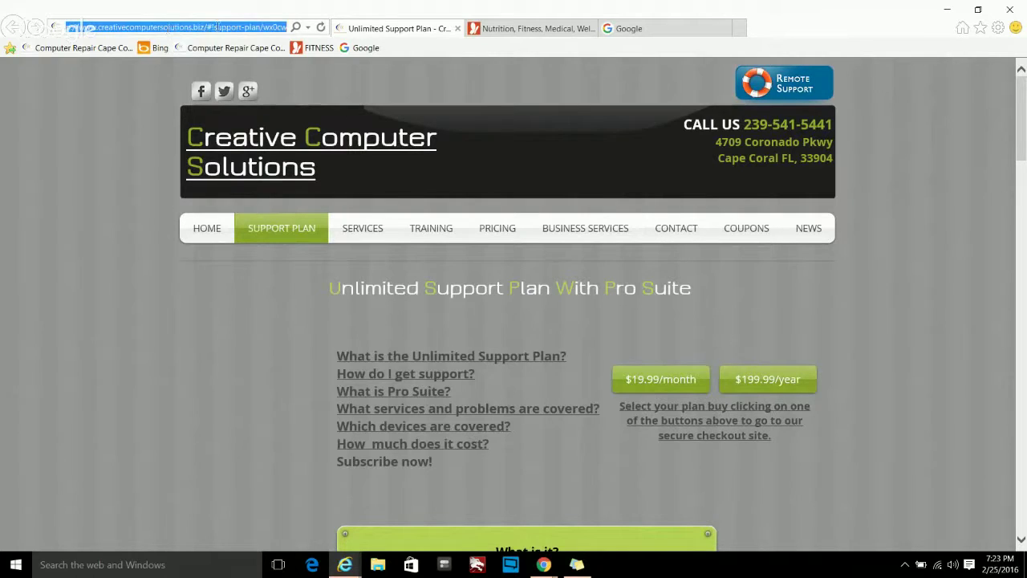
{"action": "left_click", "coordinate": [308, 28]}
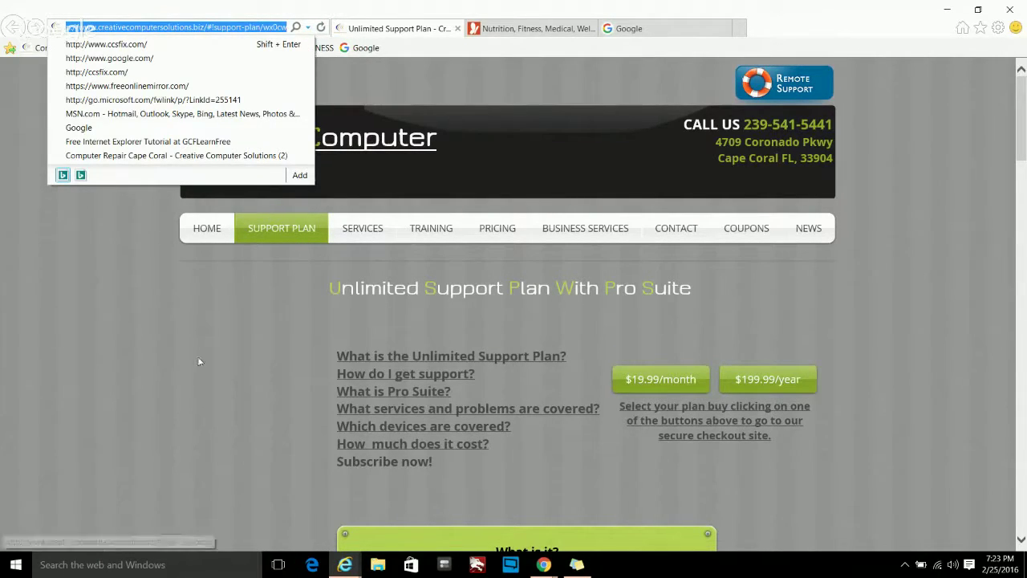
{"action": "left_click", "coordinate": [206, 337]}
{"action": "right_click", "coordinate": [324, 252]}
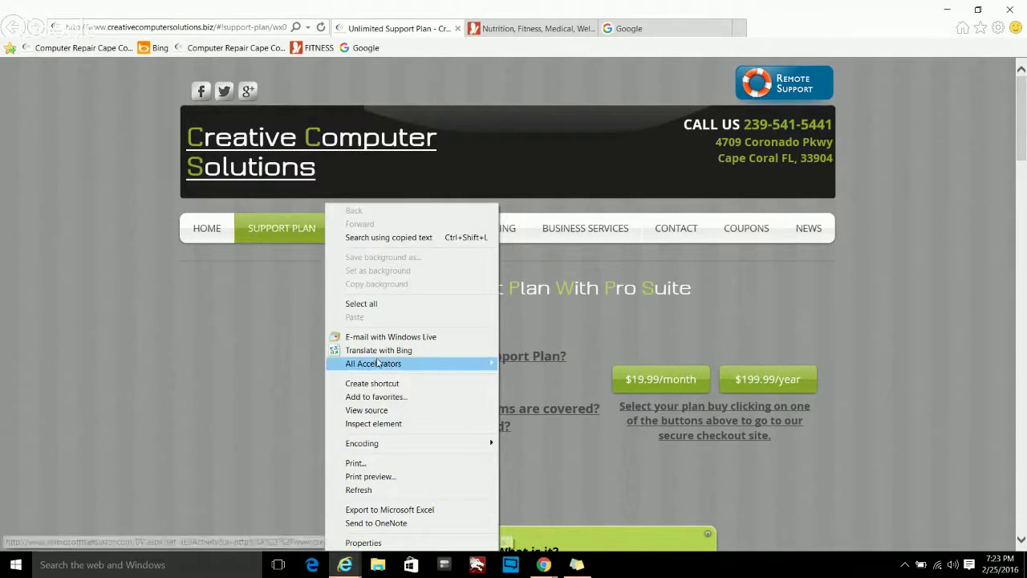
{"action": "left_click", "coordinate": [852, 309]}
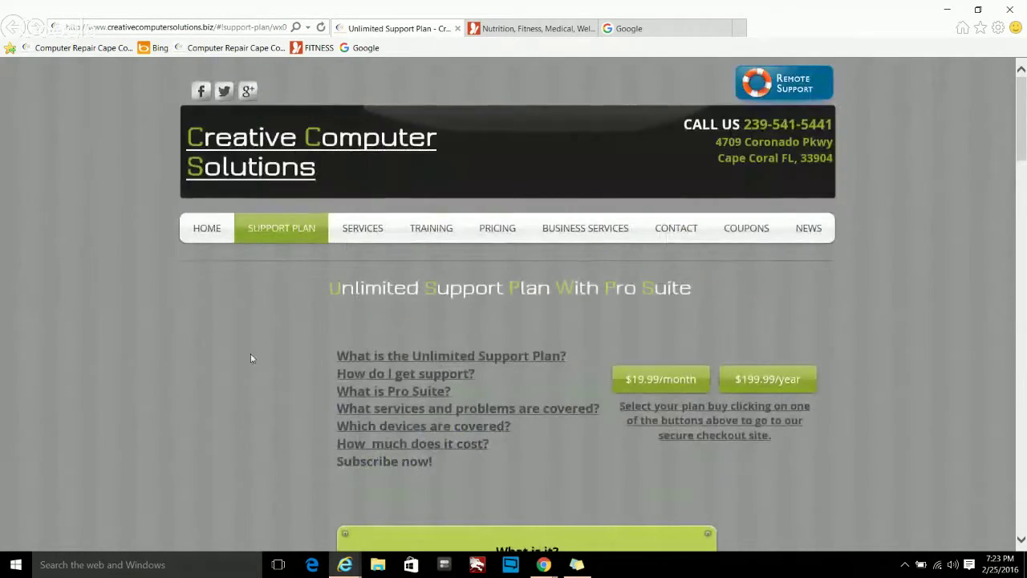
{"action": "scroll", "coordinate": [227, 289], "scroll_direction": "down", "scroll_amount": 1}
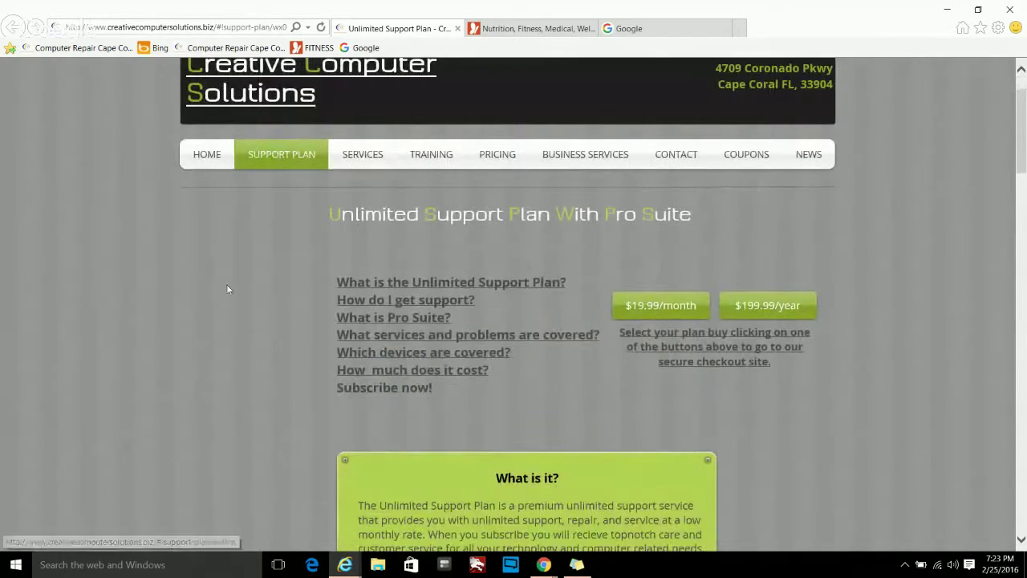
- Translate the support plan page into German in a new tab with the Translate with Bing accelerator
{"action": "right_click", "coordinate": [246, 248]}
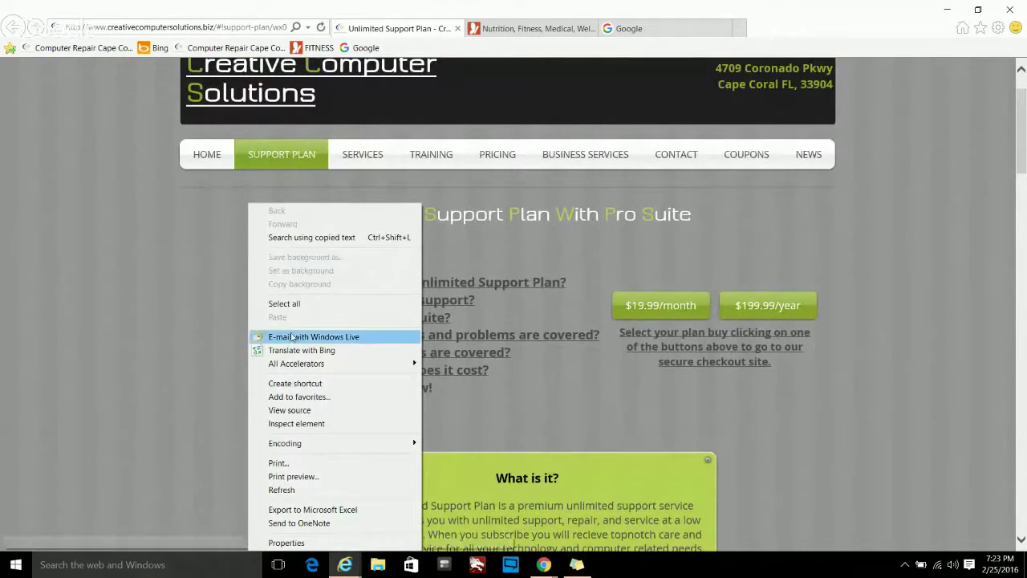
{"action": "mouse_move", "coordinate": [287, 366]}
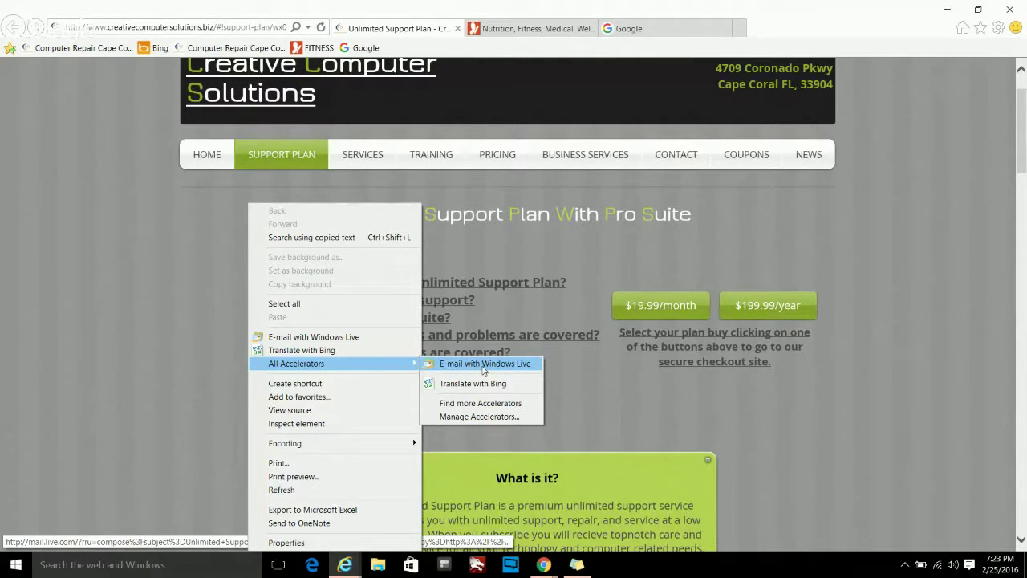
{"action": "mouse_move", "coordinate": [491, 391]}
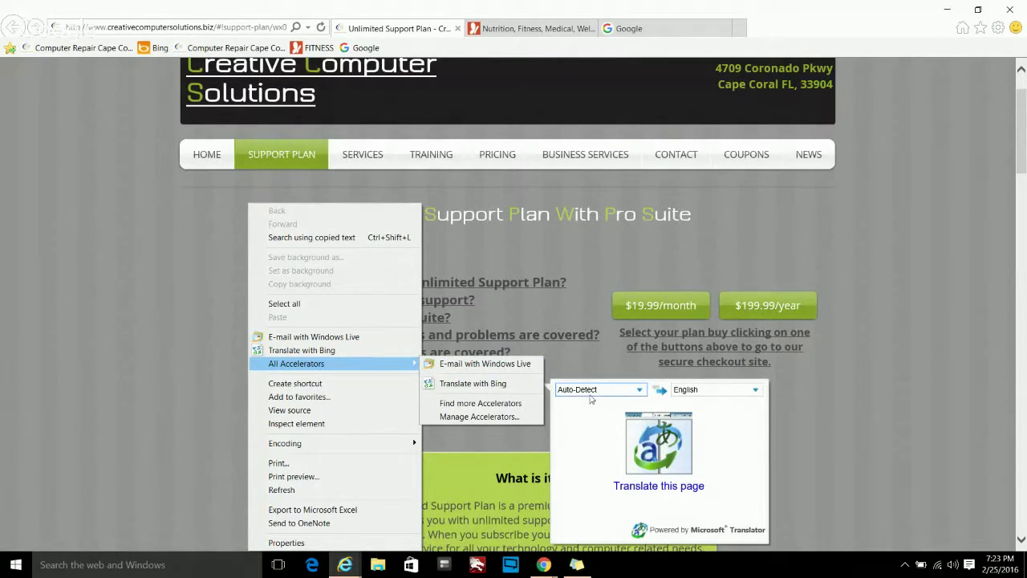
{"action": "left_click", "coordinate": [713, 391]}
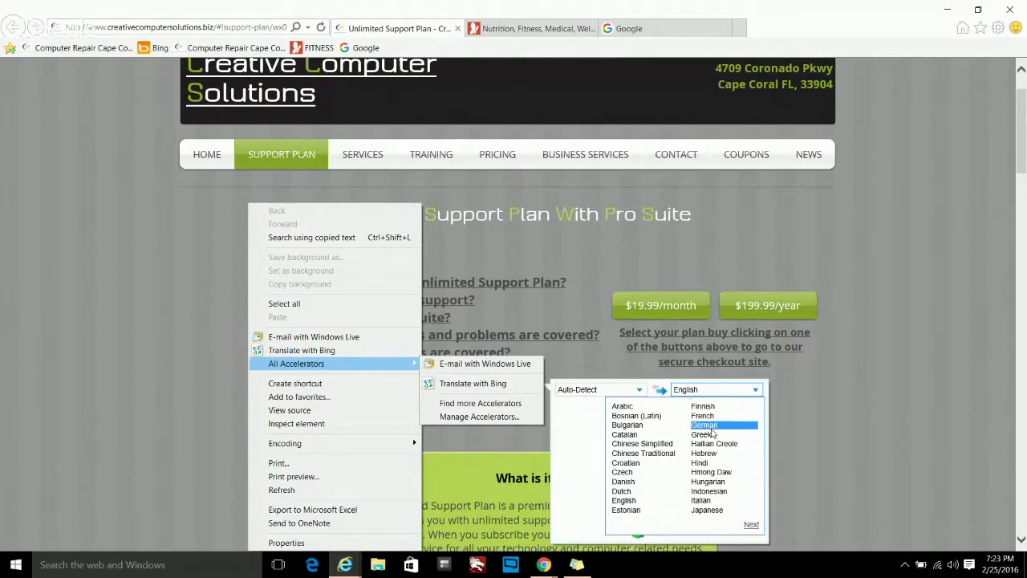
{"action": "left_click", "coordinate": [710, 425]}
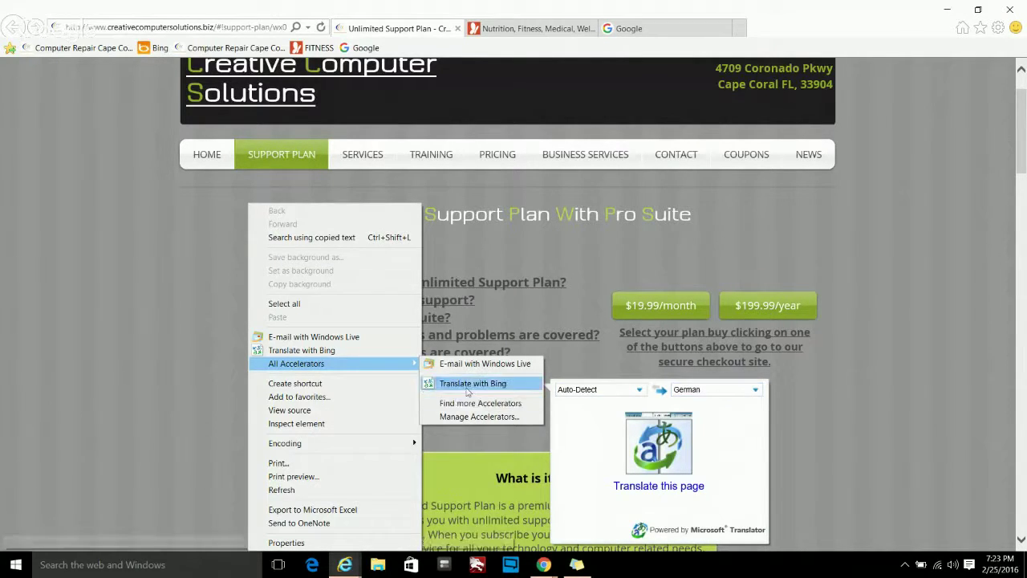
{"action": "left_click", "coordinate": [472, 384]}
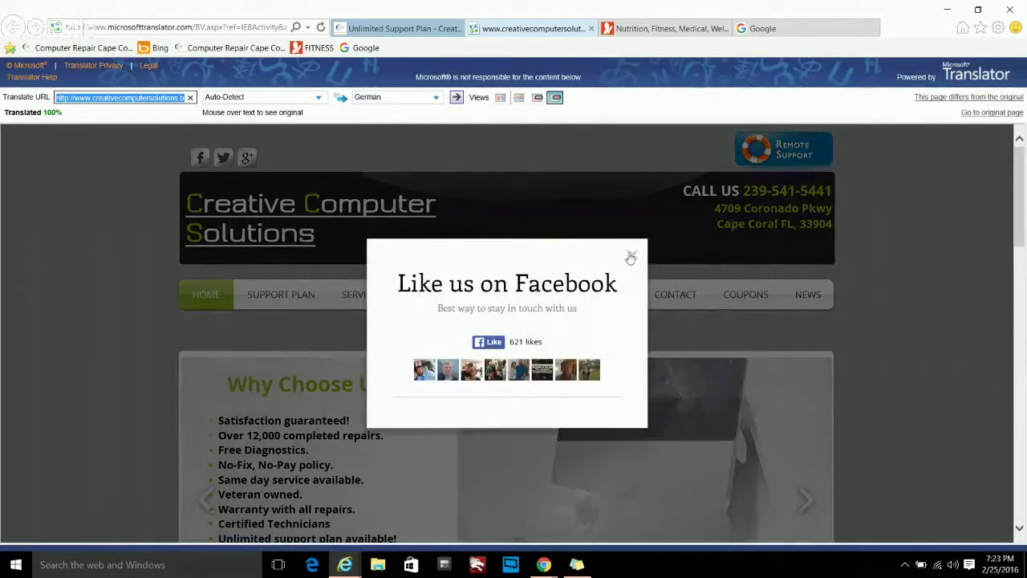
- Close the Facebook popup and rerun the German translation of the site in Bing Translator
{"action": "left_click", "coordinate": [633, 257]}
{"action": "scroll", "coordinate": [502, 280], "scroll_direction": "down", "scroll_amount": 1}
{"action": "scroll", "coordinate": [502, 280], "scroll_direction": "down", "scroll_amount": 3}
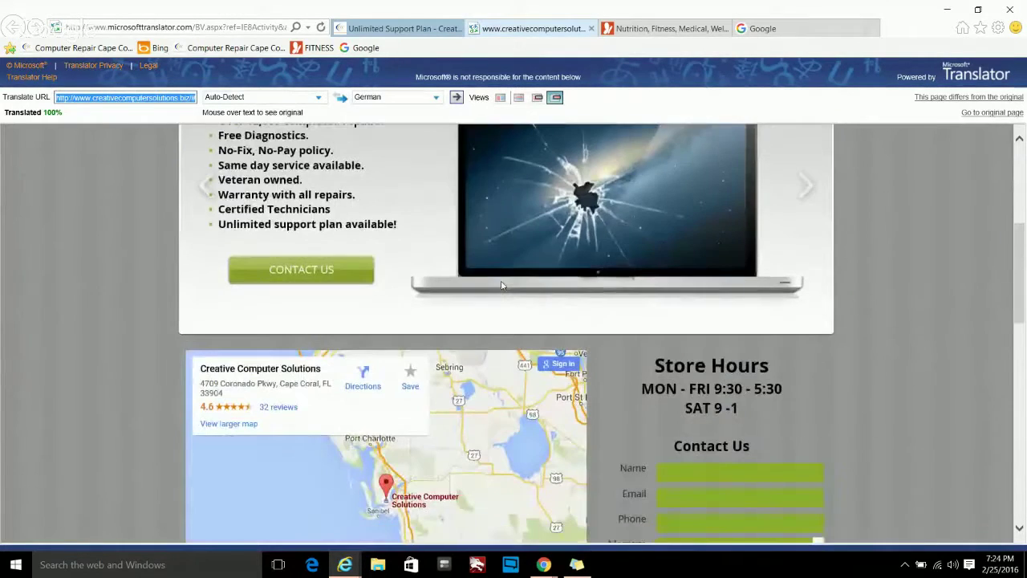
{"action": "scroll", "coordinate": [502, 285], "scroll_direction": "down", "scroll_amount": 8}
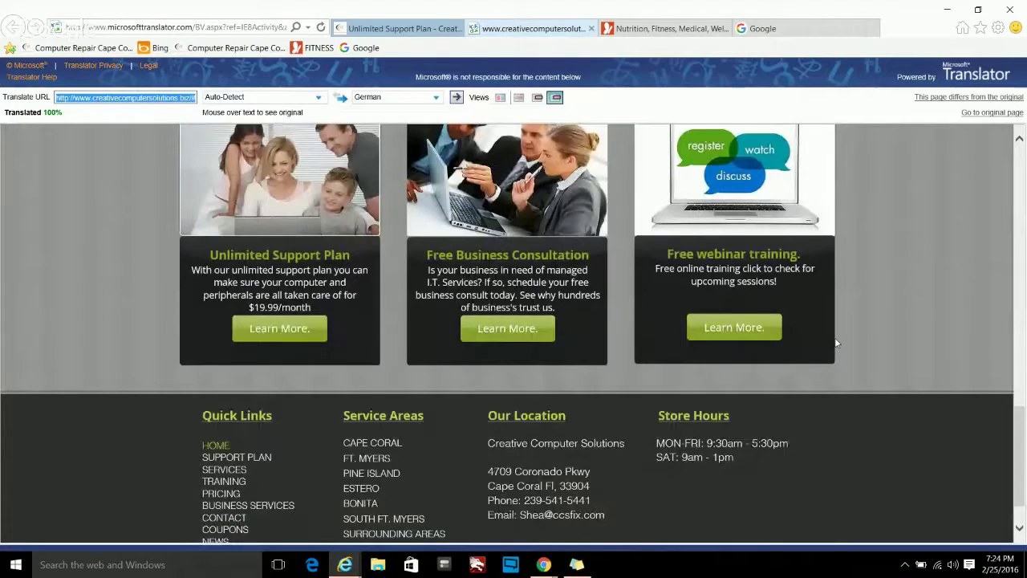
{"action": "scroll", "coordinate": [836, 343], "scroll_direction": "up", "scroll_amount": 8}
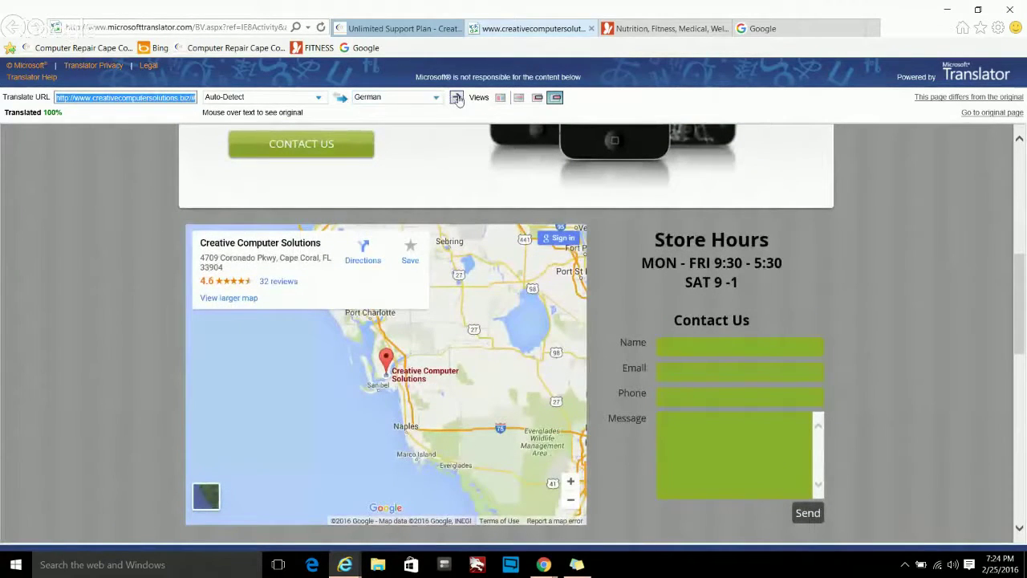
{"action": "left_click", "coordinate": [456, 97]}
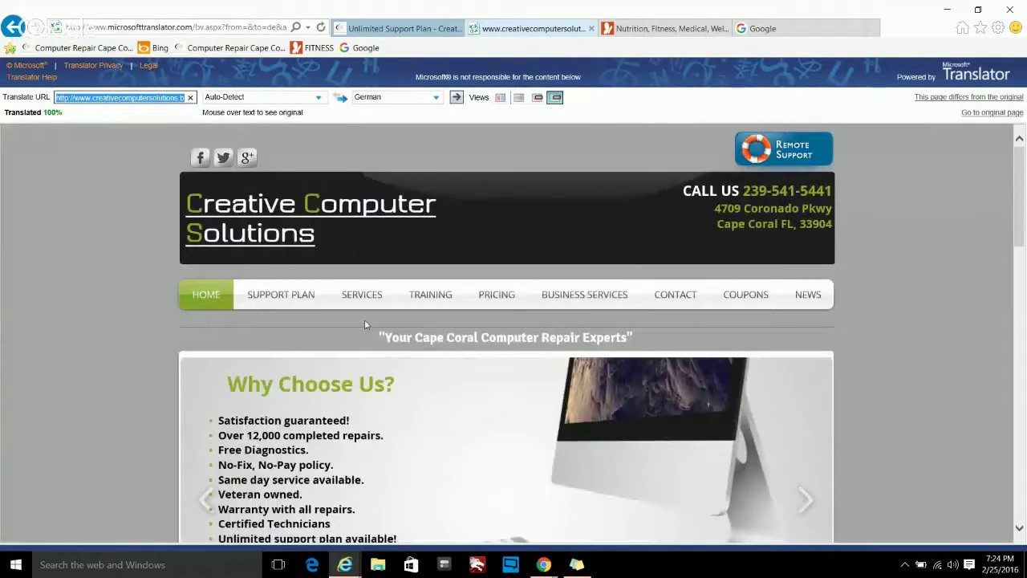
{"action": "scroll", "coordinate": [472, 438], "scroll_direction": "down", "scroll_amount": 5}
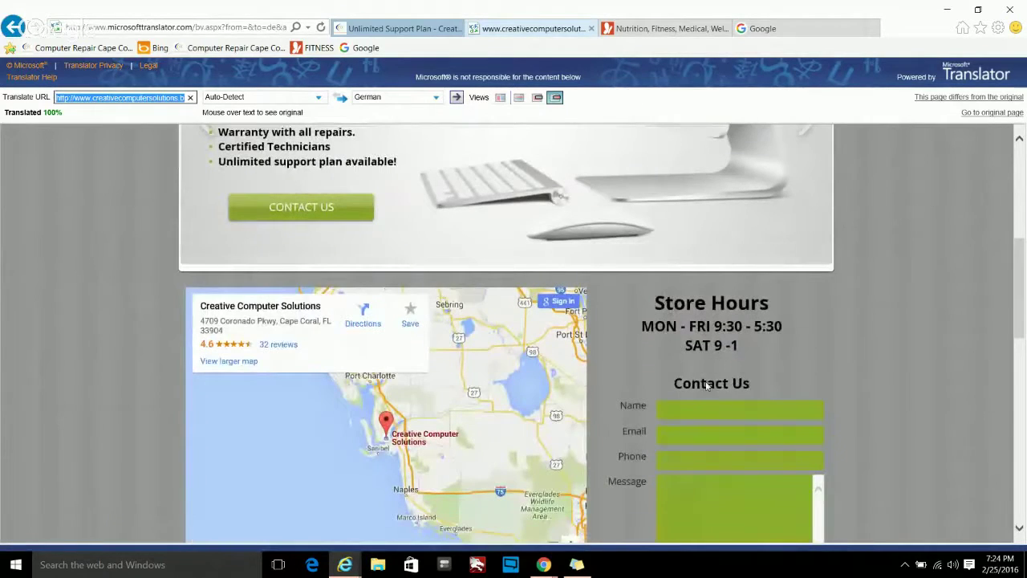
{"action": "scroll", "coordinate": [894, 342], "scroll_direction": "up", "scroll_amount": 5}
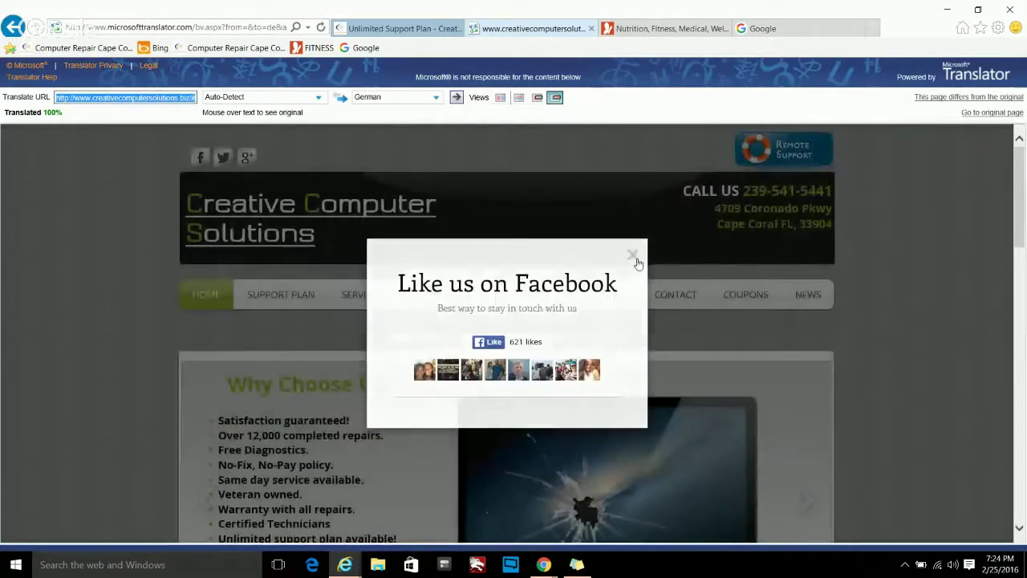
- Set the source language to English, retranslate into German, then bring the MSN Health & Fitness tab forward
{"action": "left_click", "coordinate": [633, 255]}
{"action": "left_click", "coordinate": [229, 98]}
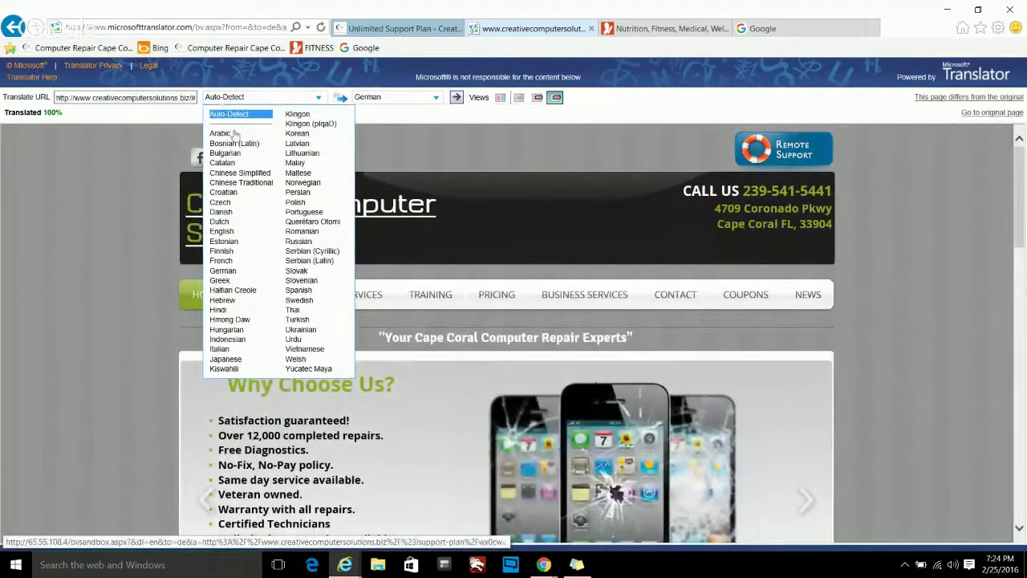
{"action": "left_click", "coordinate": [230, 232]}
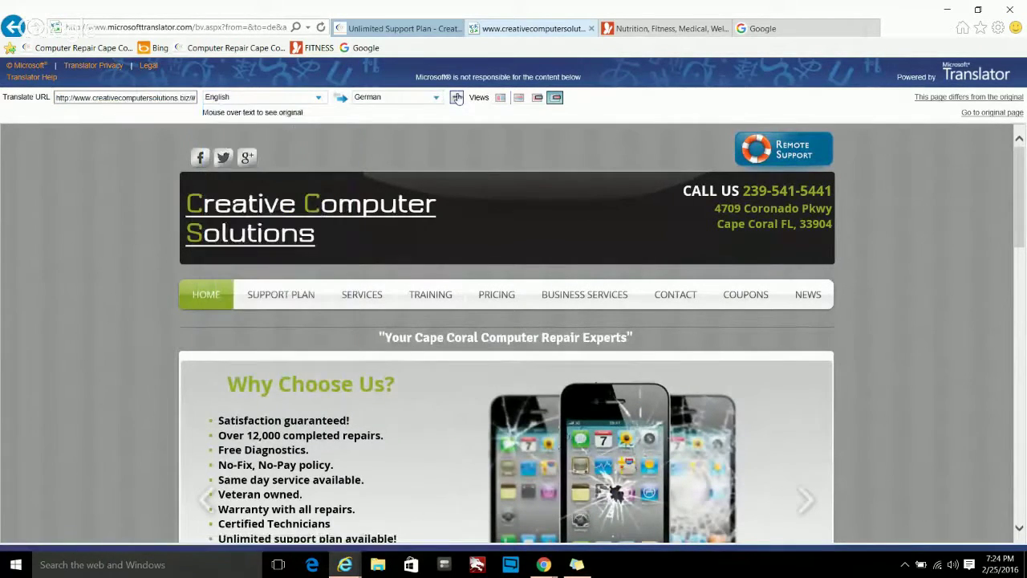
{"action": "left_click", "coordinate": [455, 97]}
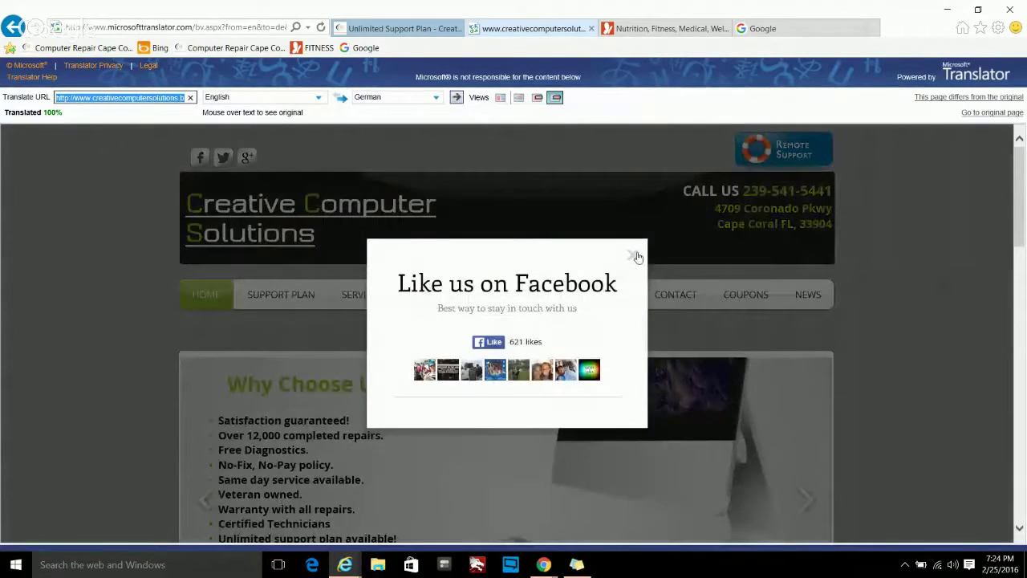
{"action": "left_click", "coordinate": [635, 256]}
{"action": "left_click", "coordinate": [665, 28]}
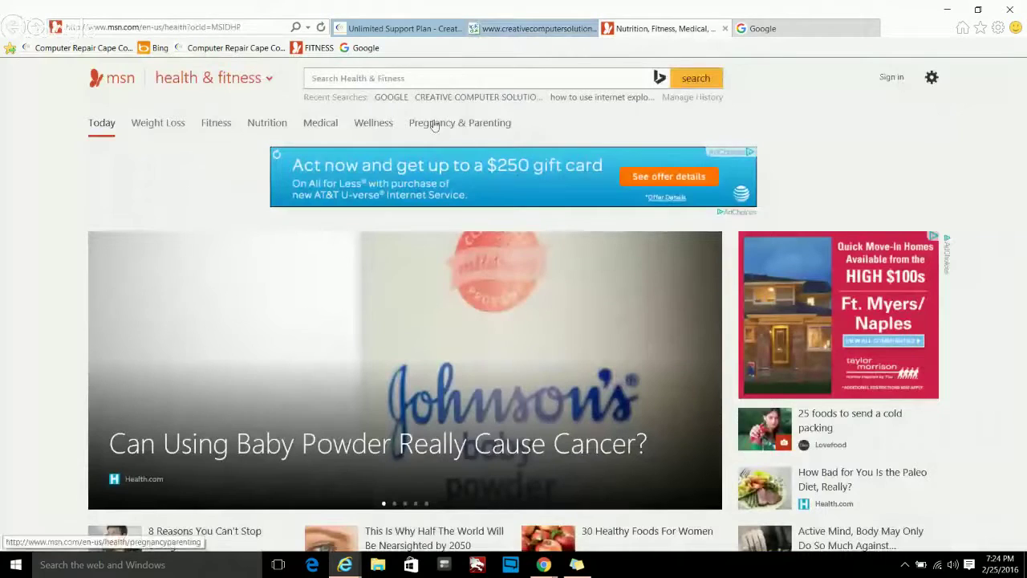
- Translate the MSN page into German in a new tab and close both Creative Computer Solutions tabs
{"action": "right_click", "coordinate": [195, 166]}
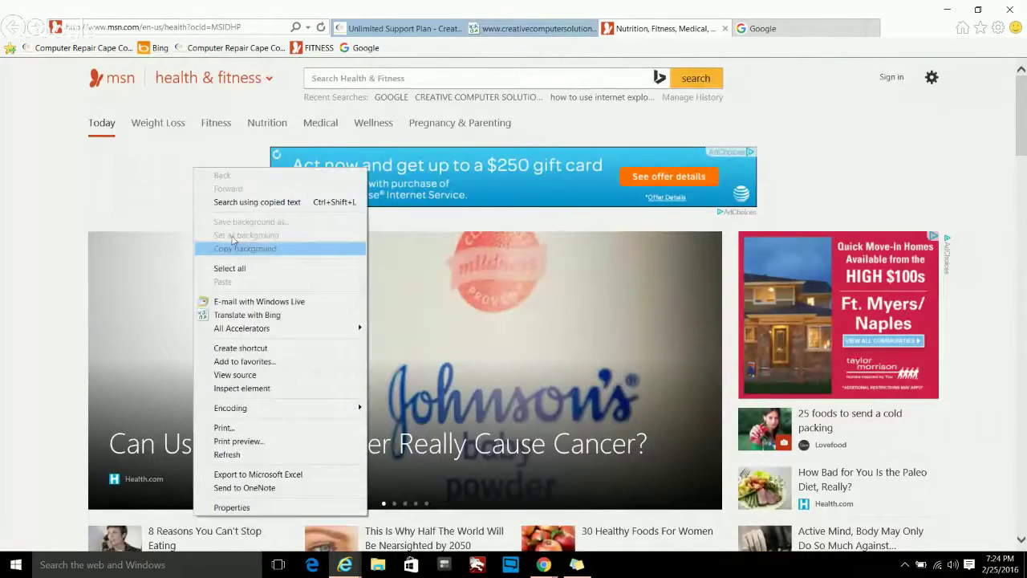
{"action": "left_click", "coordinate": [296, 317]}
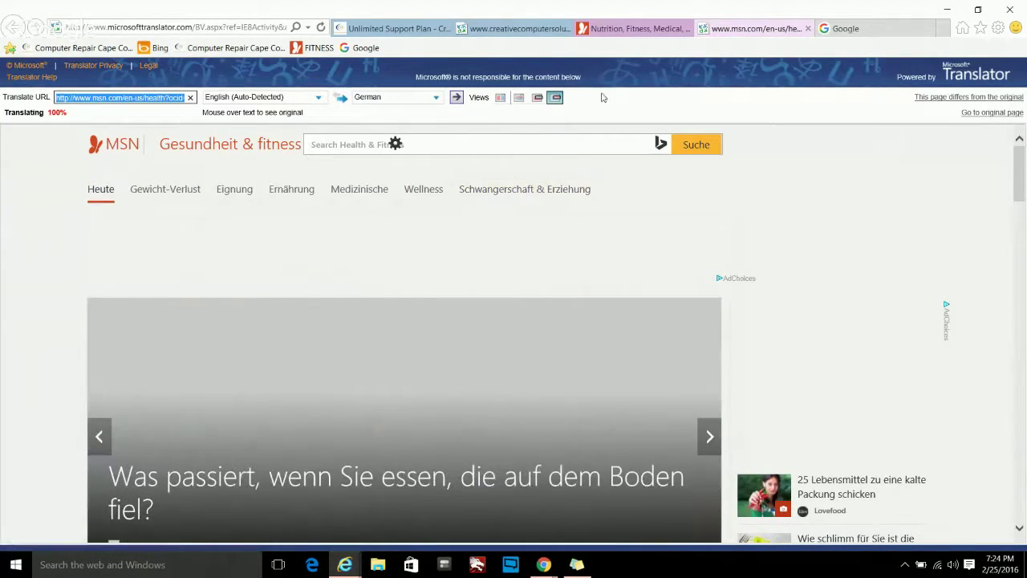
{"action": "left_click", "coordinate": [393, 29]}
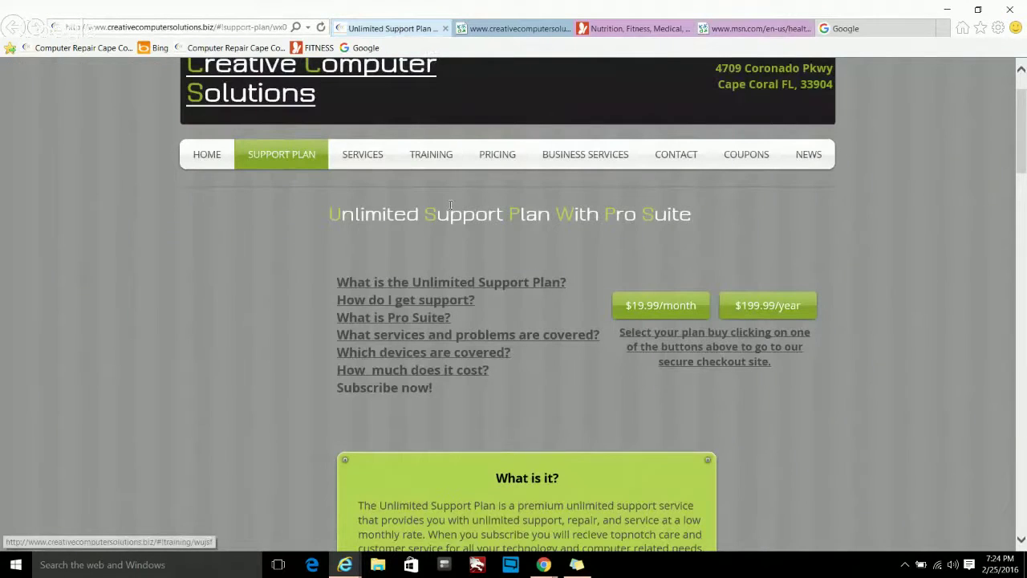
{"action": "left_click", "coordinate": [446, 28]}
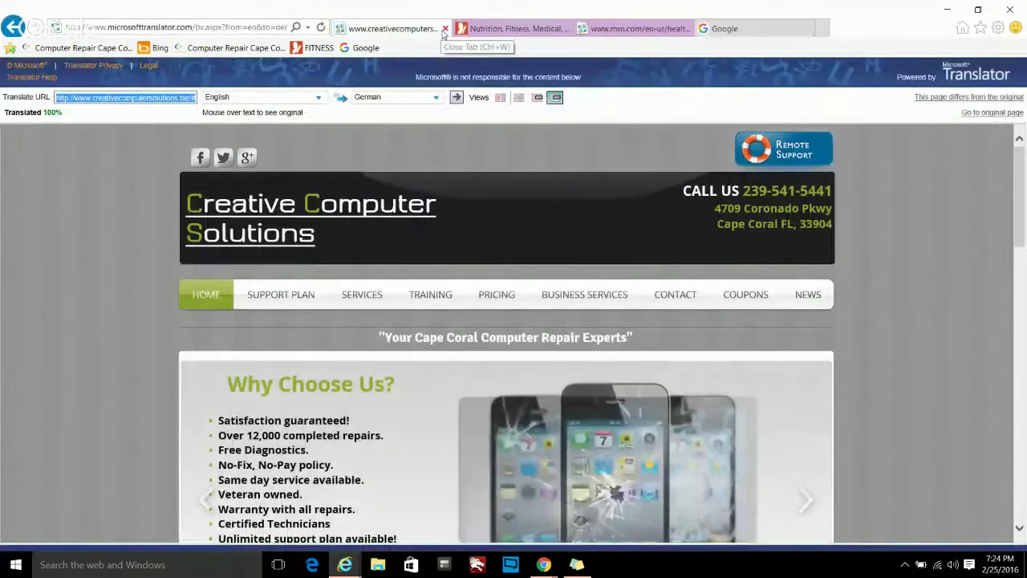
{"action": "left_click", "coordinate": [446, 28]}
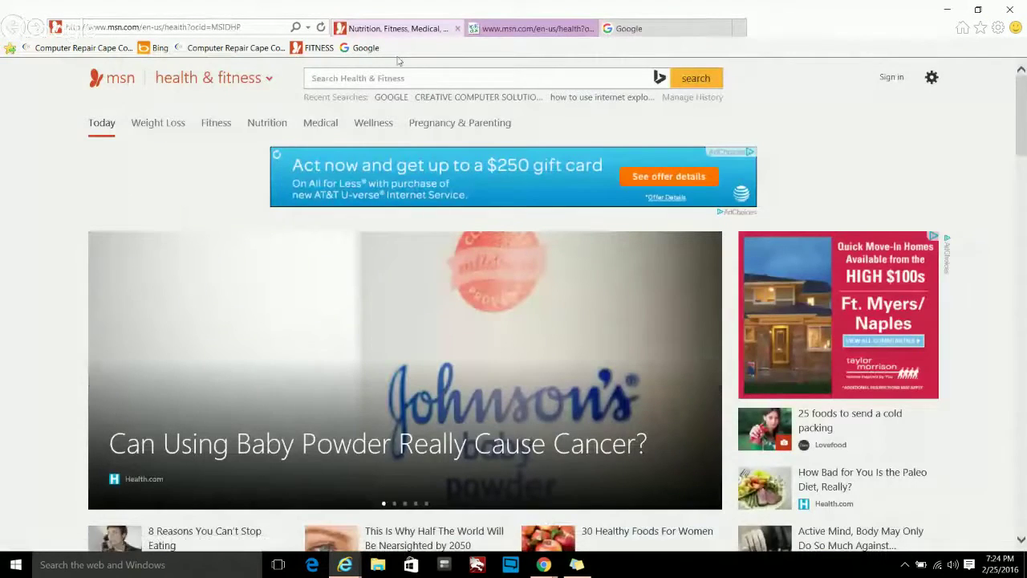
- Translate the MSN page into Haitian Creole via All Accelerators > Translate with Bing
{"action": "right_click", "coordinate": [152, 168]}
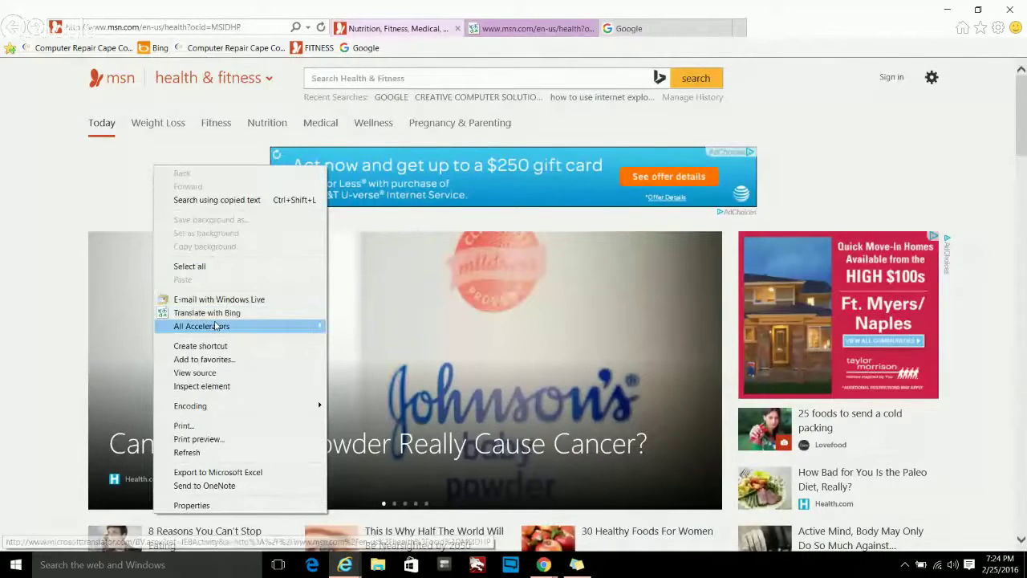
{"action": "mouse_move", "coordinate": [217, 325]}
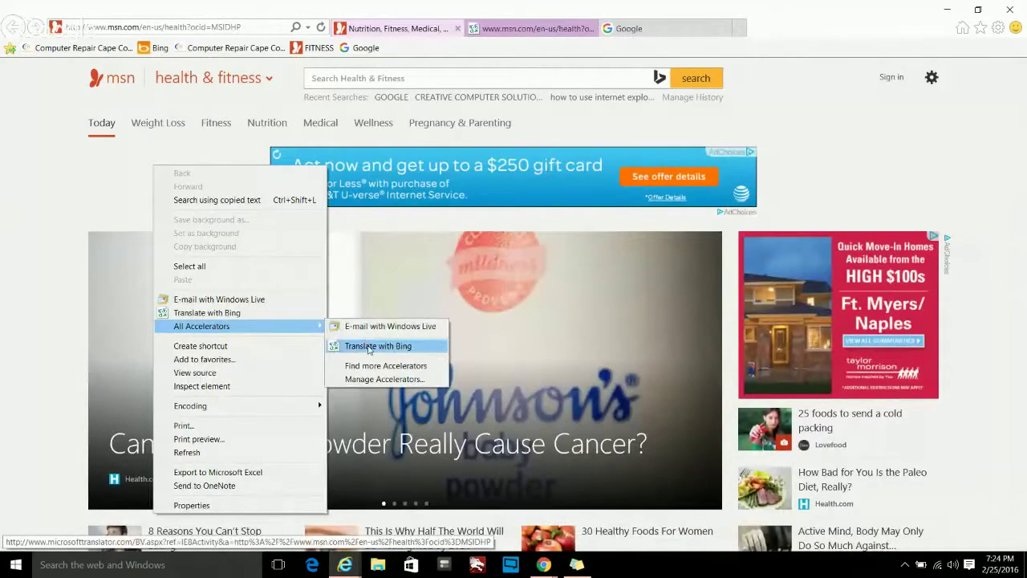
{"action": "mouse_move", "coordinate": [377, 346]}
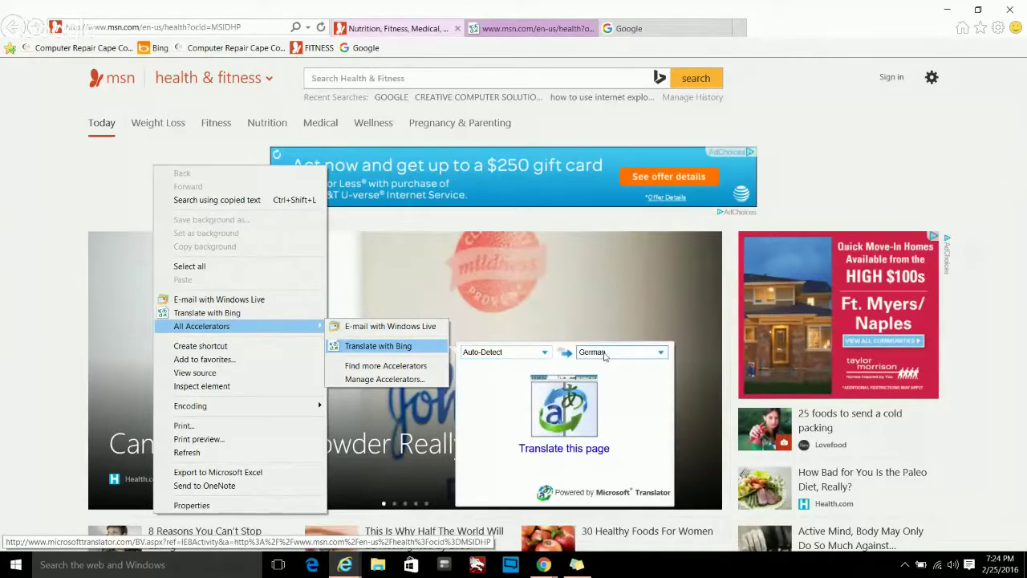
{"action": "left_click", "coordinate": [604, 356]}
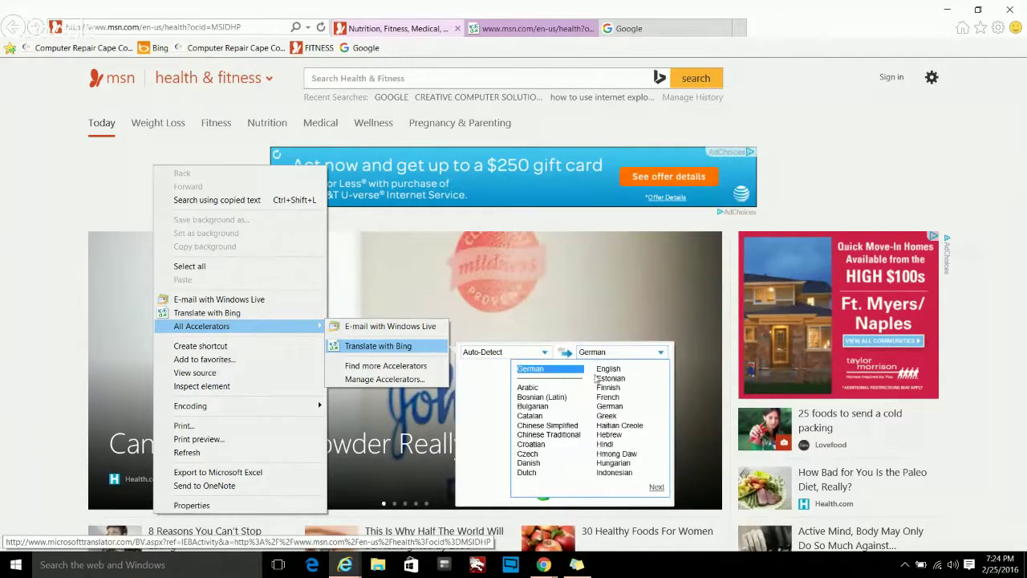
{"action": "left_click", "coordinate": [618, 426]}
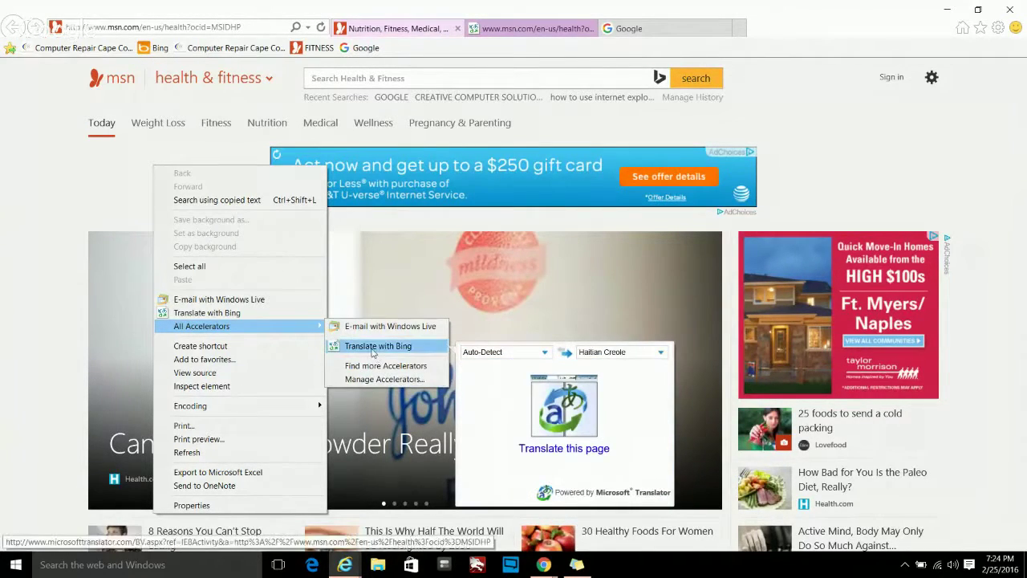
{"action": "left_click", "coordinate": [374, 348]}
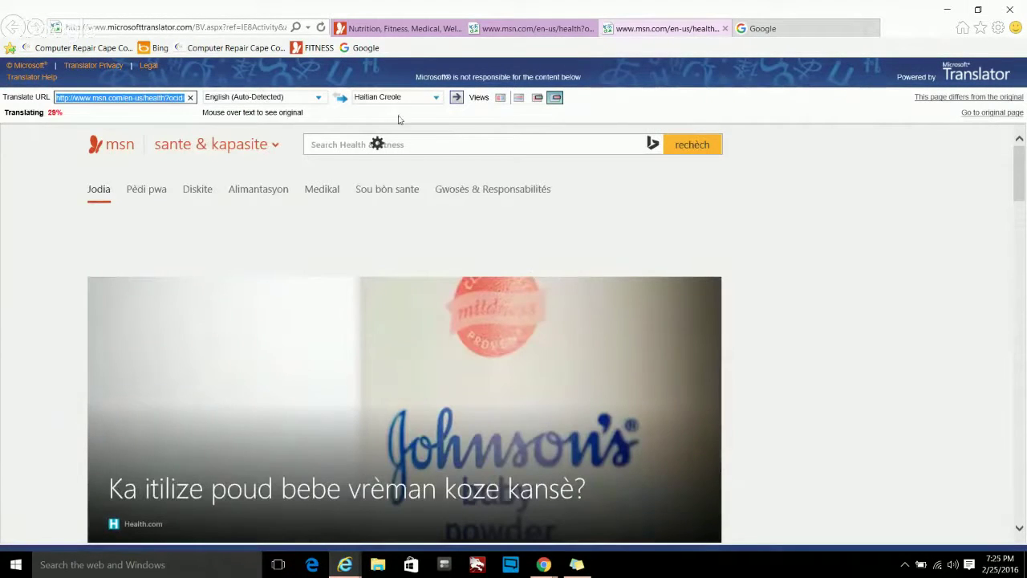
- Change the target language to Czech, retranslate the page and scroll through the result
{"action": "left_click", "coordinate": [391, 97]}
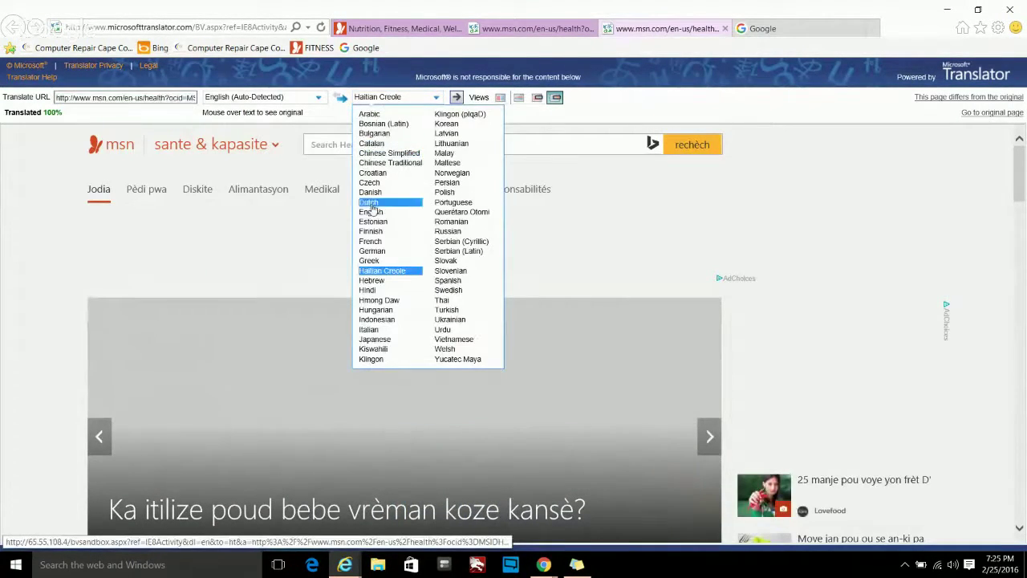
{"action": "left_click", "coordinate": [390, 182]}
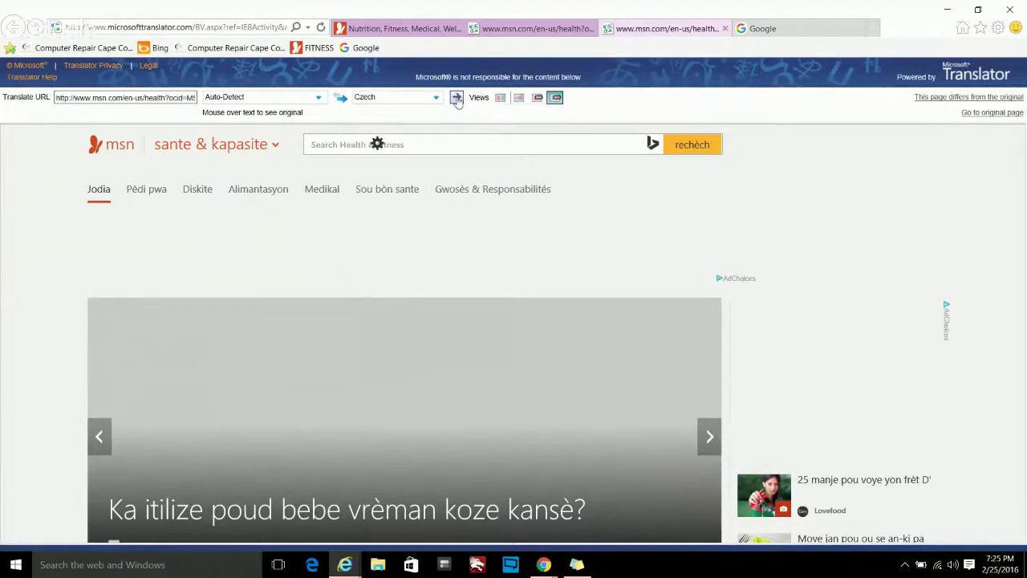
{"action": "left_click", "coordinate": [455, 97]}
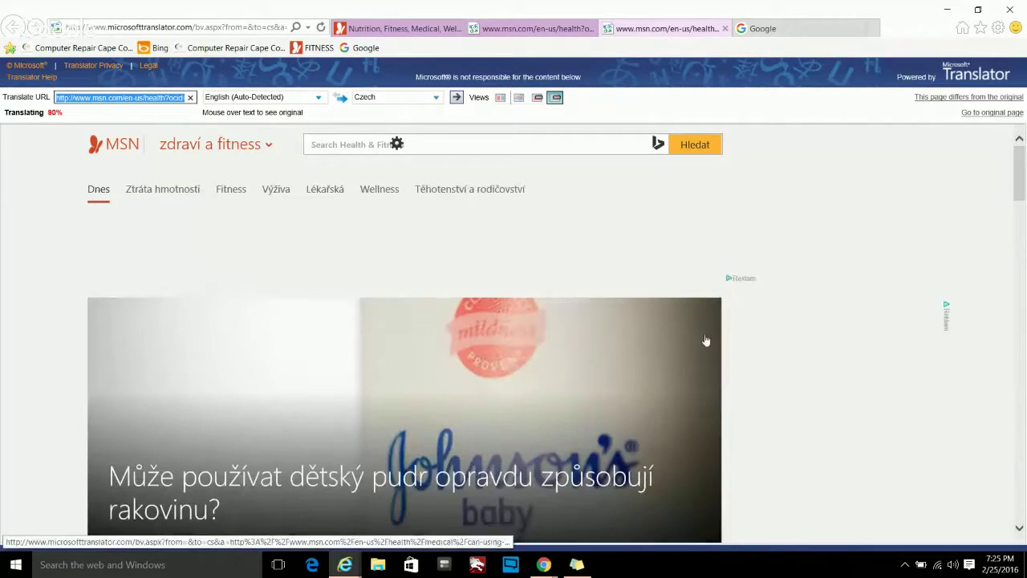
{"action": "scroll", "coordinate": [766, 339], "scroll_direction": "down", "scroll_amount": 4}
{"action": "scroll", "coordinate": [764, 341], "scroll_direction": "down", "scroll_amount": 5}
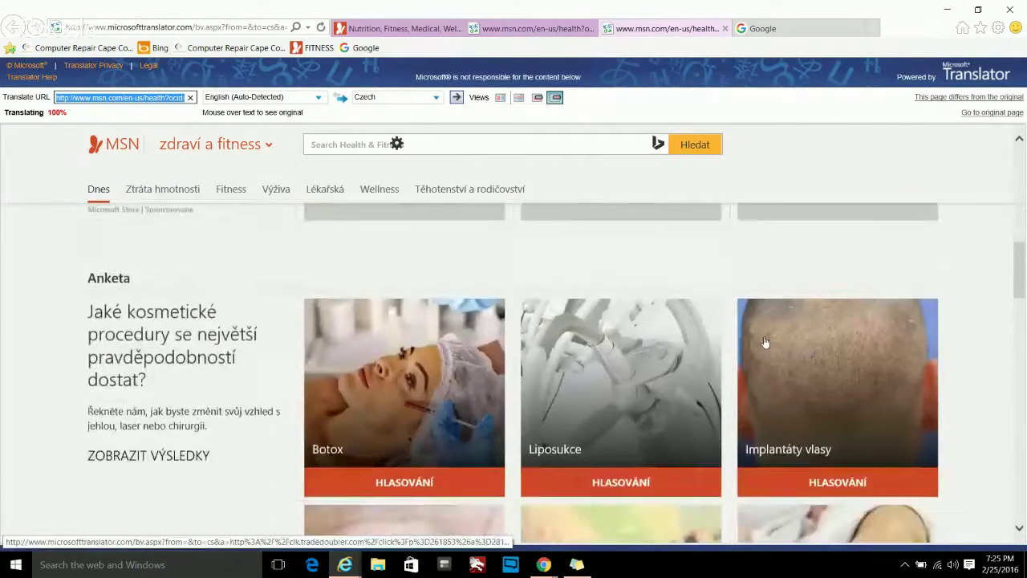
{"action": "scroll", "coordinate": [764, 341], "scroll_direction": "up", "scroll_amount": 2}
{"action": "scroll", "coordinate": [765, 342], "scroll_direction": "up", "scroll_amount": 8}
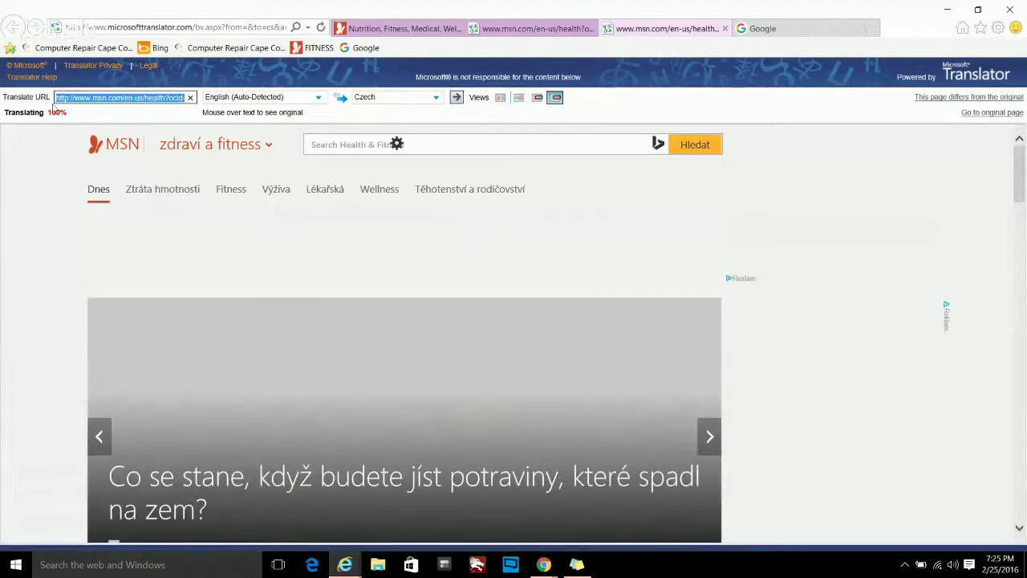
- Open the Internet Explorer Gallery via Find more Accelerators and scroll through its add-ons and back up
{"action": "right_click", "coordinate": [199, 204]}
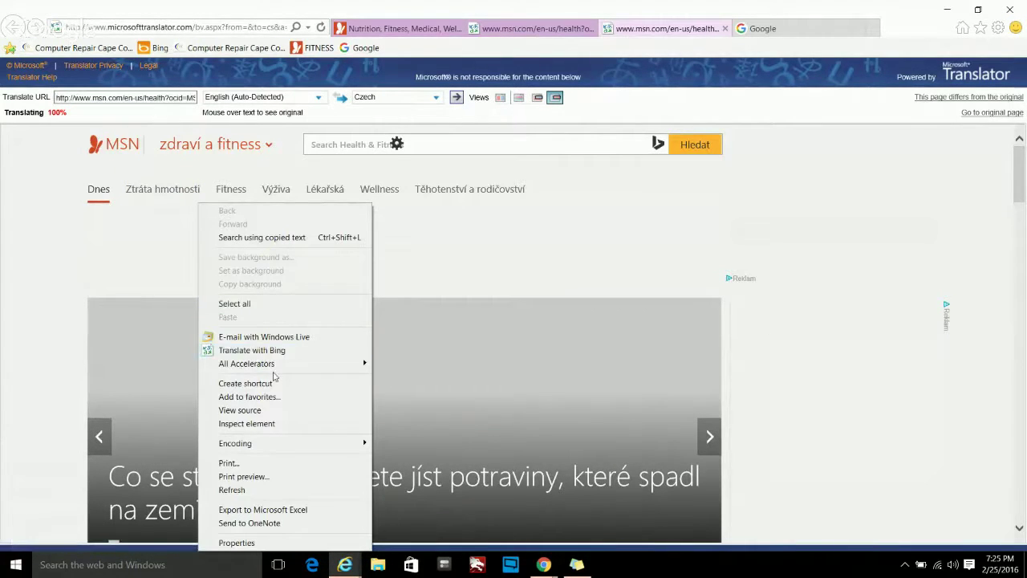
{"action": "mouse_move", "coordinate": [278, 365]}
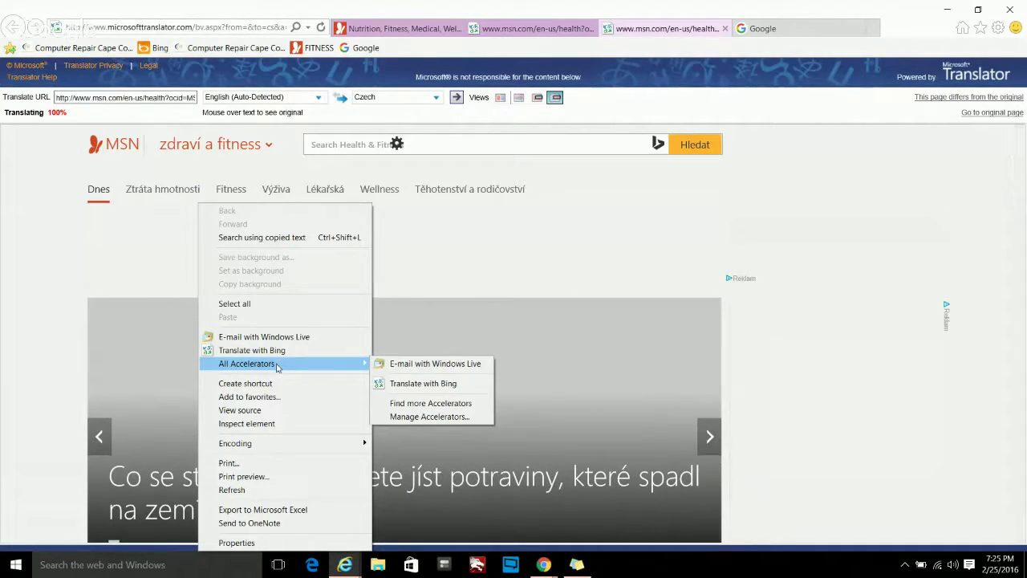
{"action": "right_click", "coordinate": [467, 204]}
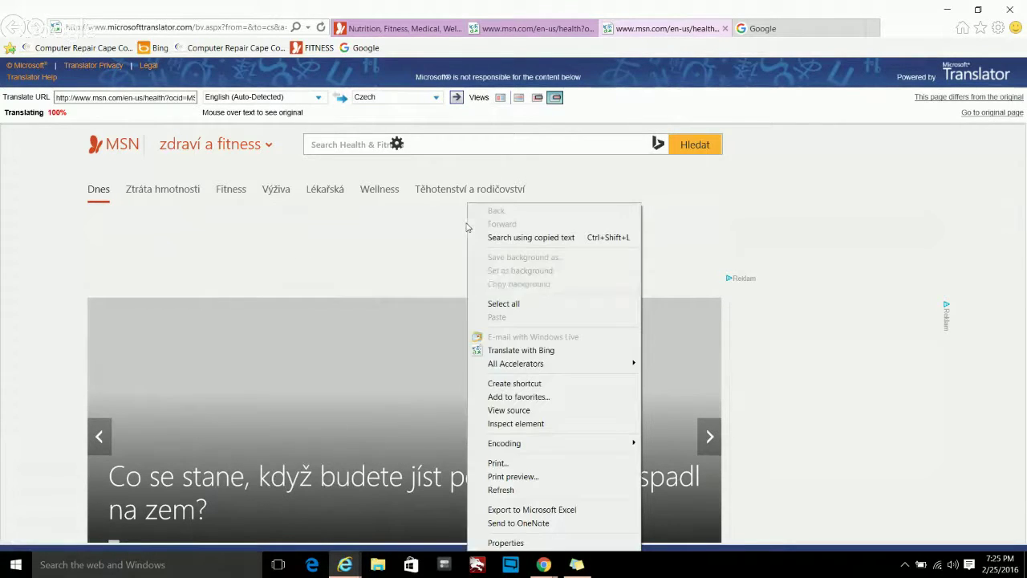
{"action": "mouse_move", "coordinate": [561, 363]}
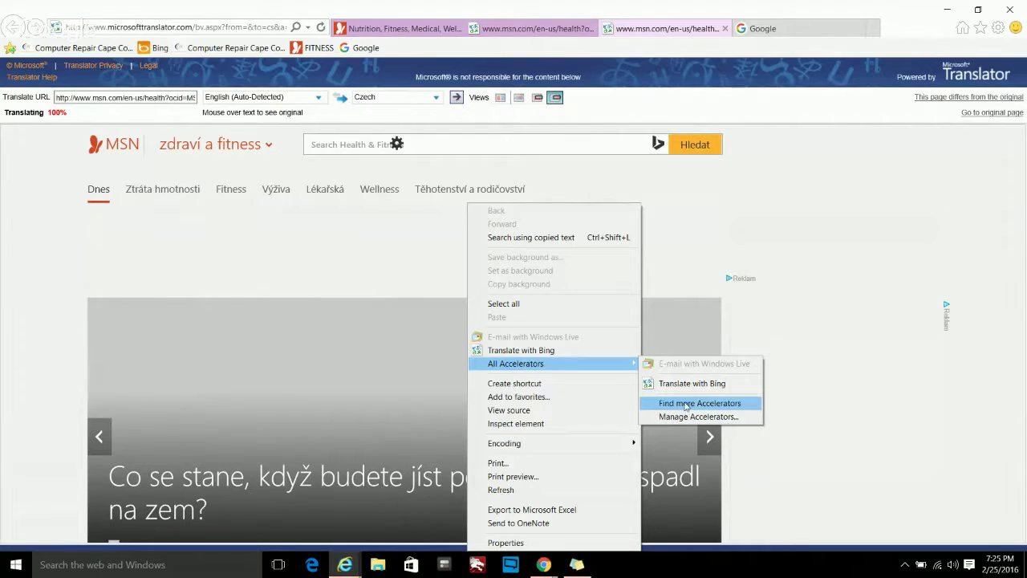
{"action": "left_click", "coordinate": [685, 404]}
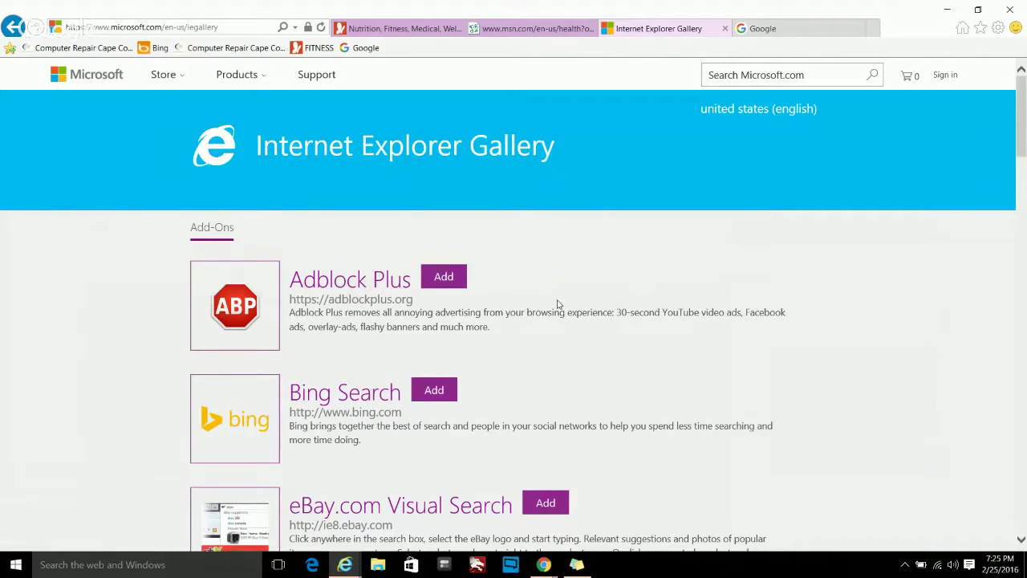
{"action": "scroll", "coordinate": [559, 302], "scroll_direction": "down", "scroll_amount": 1}
{"action": "scroll", "coordinate": [559, 303], "scroll_direction": "down", "scroll_amount": 5}
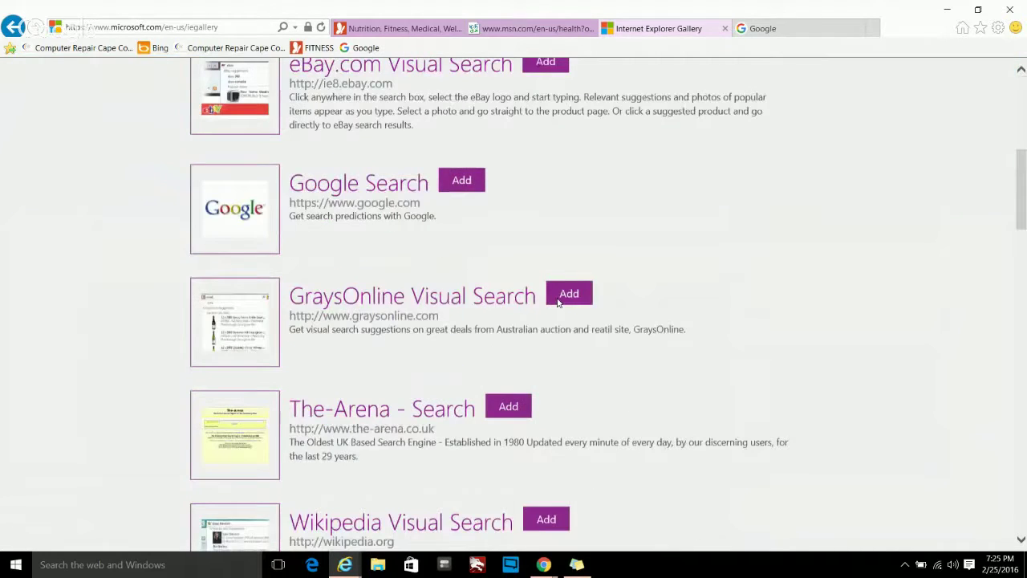
{"action": "scroll", "coordinate": [558, 303], "scroll_direction": "down", "scroll_amount": 8}
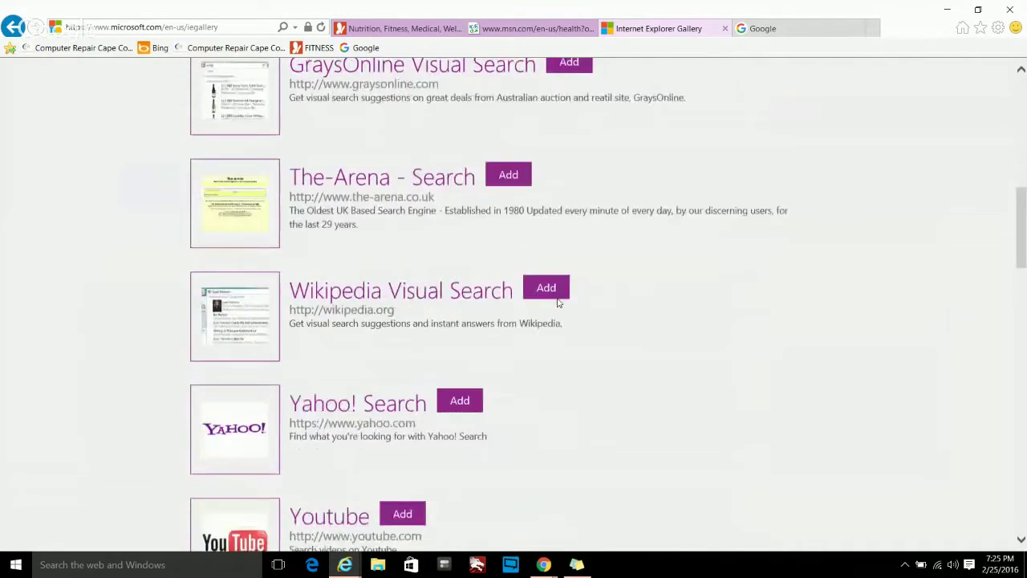
{"action": "scroll", "coordinate": [558, 302], "scroll_direction": "down", "scroll_amount": 13}
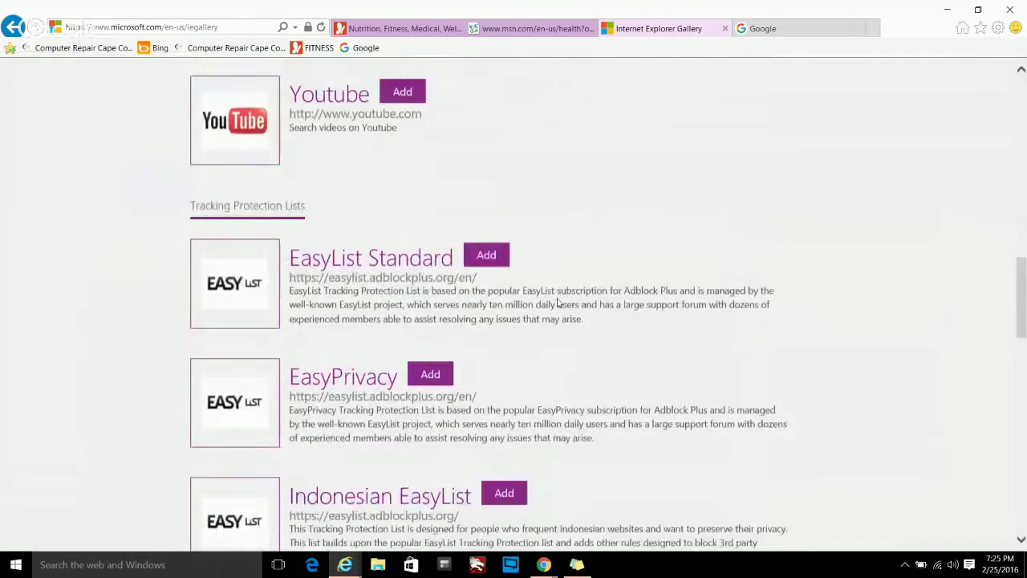
{"action": "scroll", "coordinate": [558, 298], "scroll_direction": "up", "scroll_amount": 20}
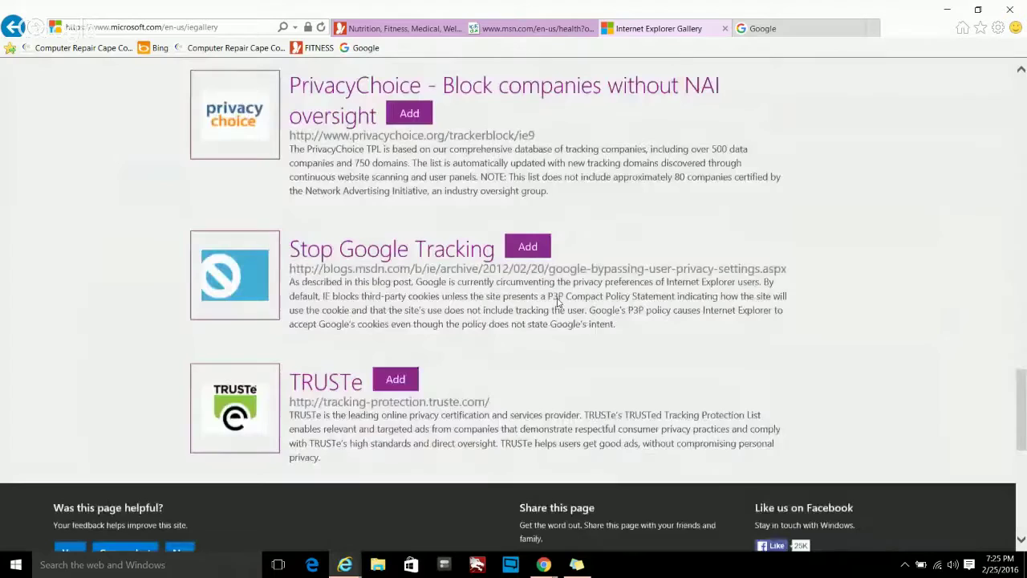
{"action": "scroll", "coordinate": [576, 242], "scroll_direction": "up", "scroll_amount": 3}
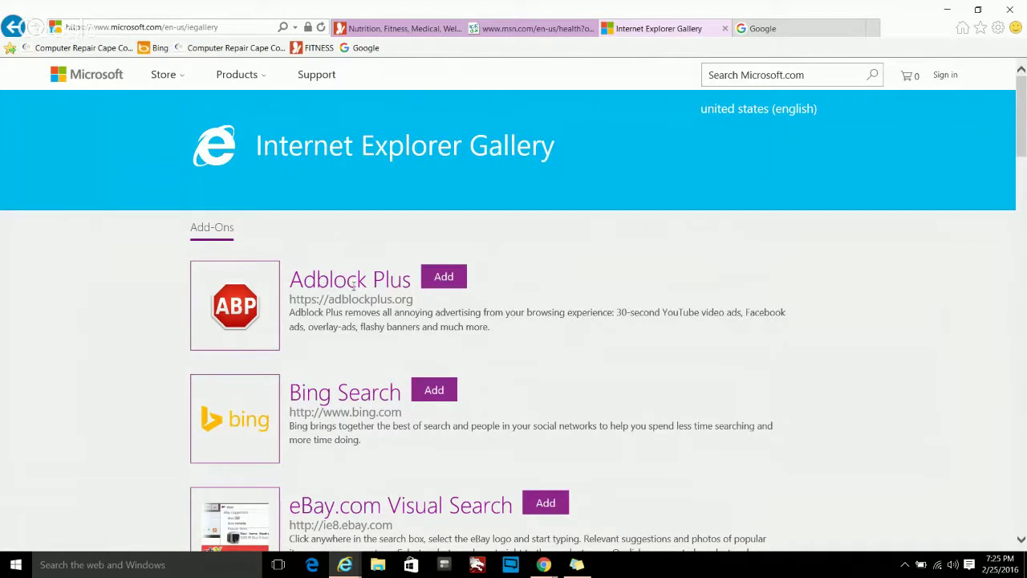
- Close the Gallery, translated page and Google tabs, leaving only the English MSN Health & Fitness page
{"action": "left_click", "coordinate": [725, 29]}
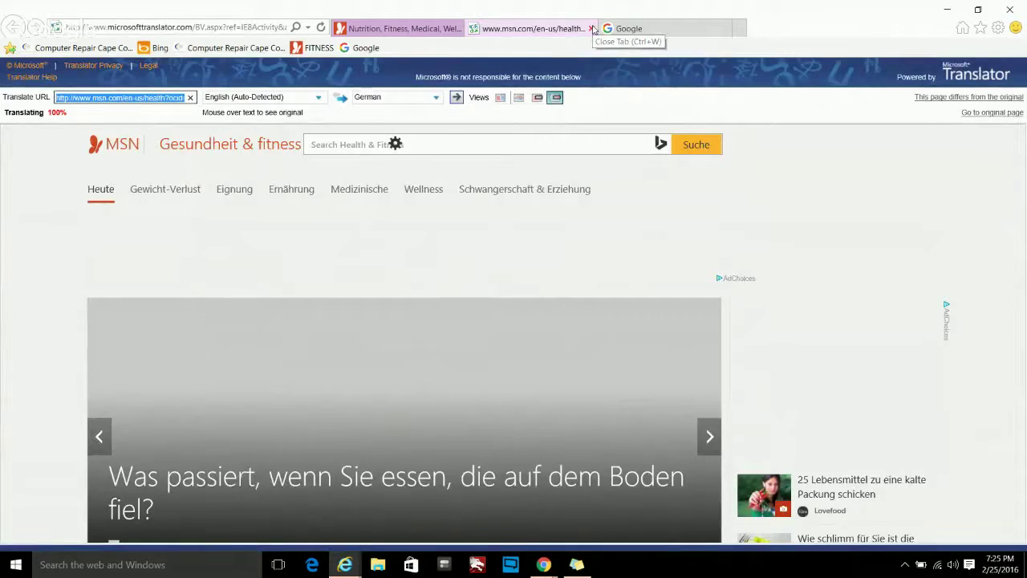
{"action": "left_click", "coordinate": [593, 29]}
{"action": "left_click", "coordinate": [569, 30]}
{"action": "left_click", "coordinate": [591, 30]}
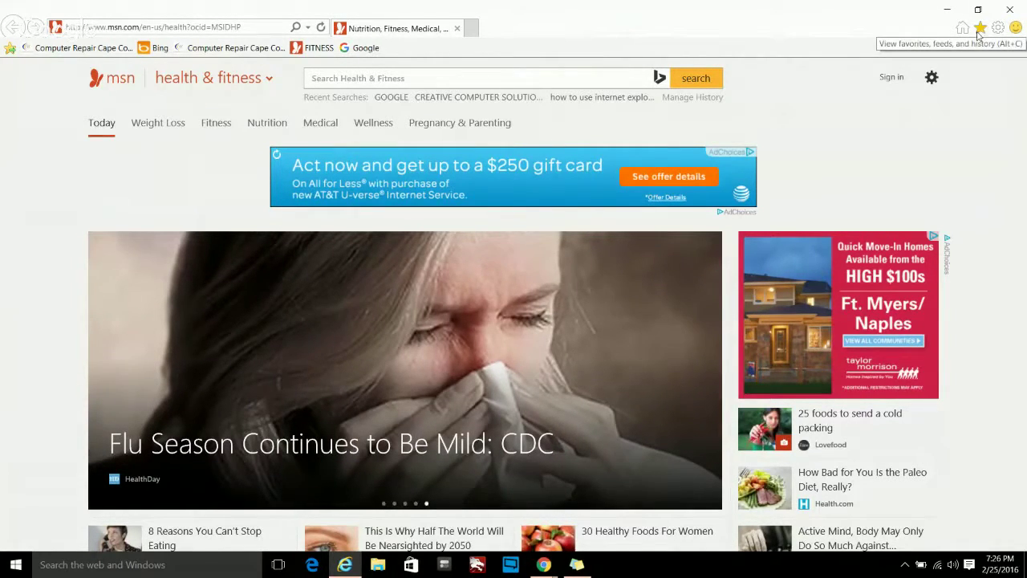
- Open the History panel and expand the pages visited Today
{"action": "left_click", "coordinate": [979, 28]}
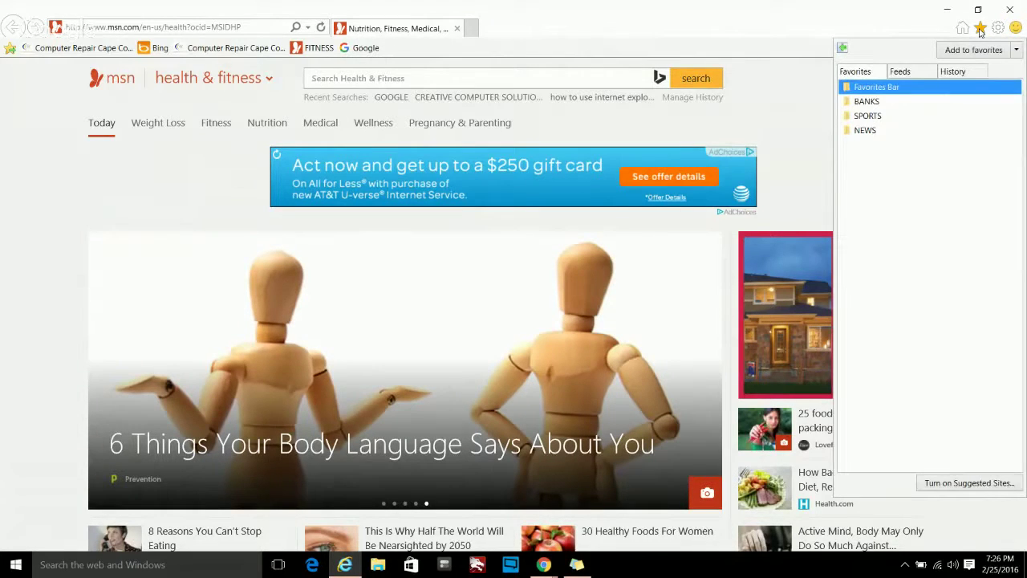
{"action": "left_click", "coordinate": [953, 72]}
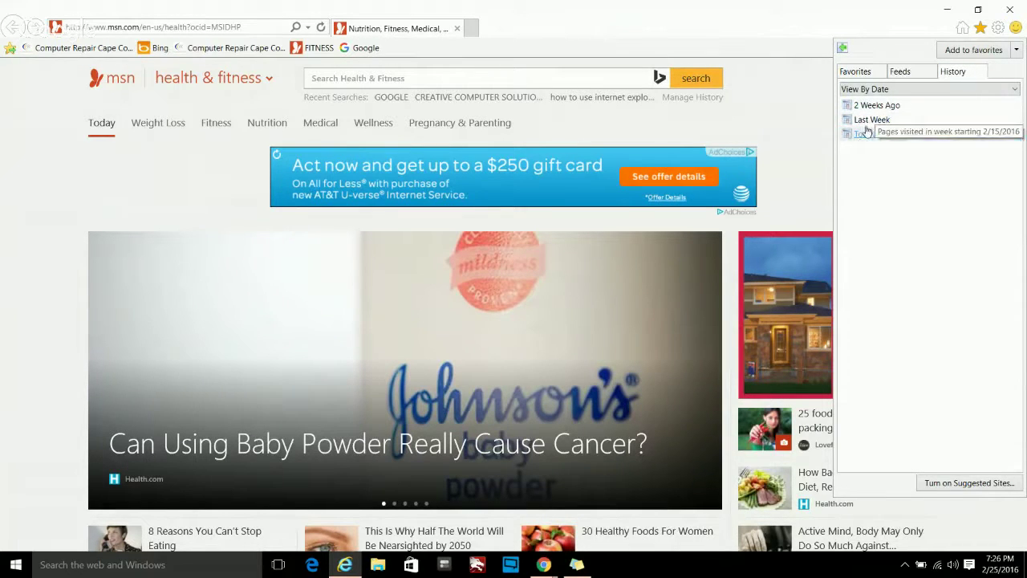
{"action": "left_click", "coordinate": [865, 135]}
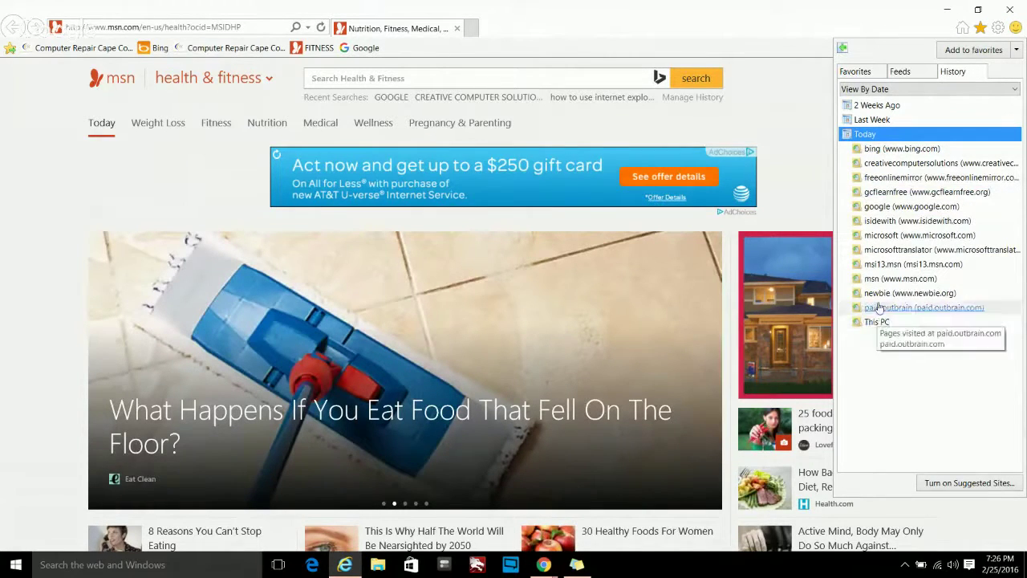
{"action": "left_click", "coordinate": [874, 135]}
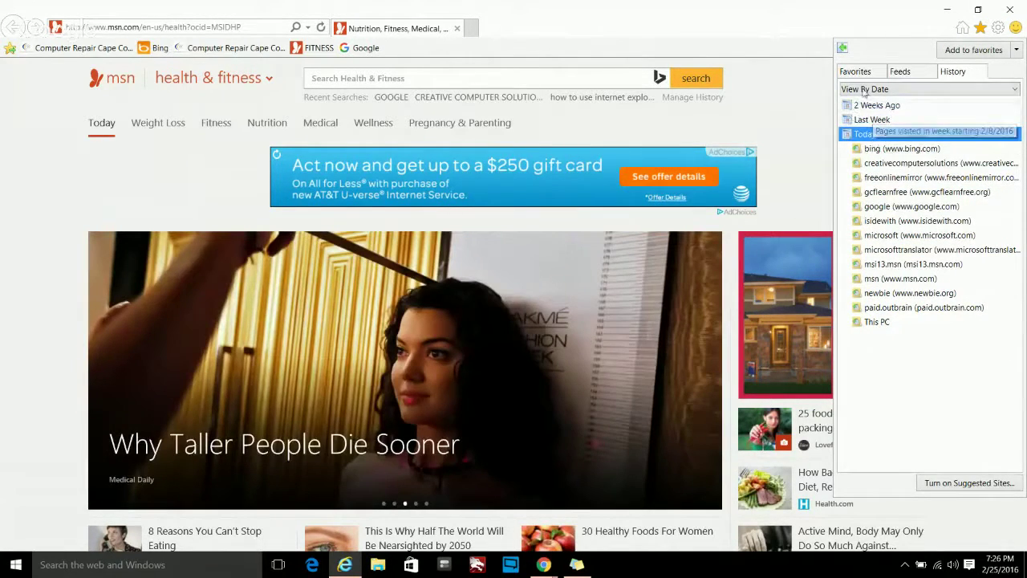
- Switch the history view to View By Site, then to View By Most Visited
{"action": "left_click", "coordinate": [891, 90]}
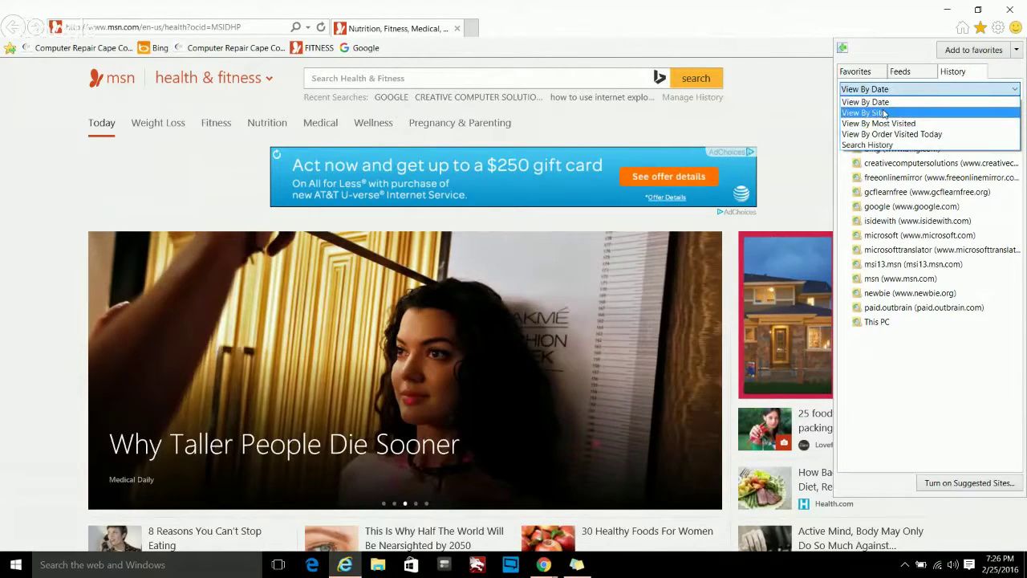
{"action": "left_click", "coordinate": [885, 113]}
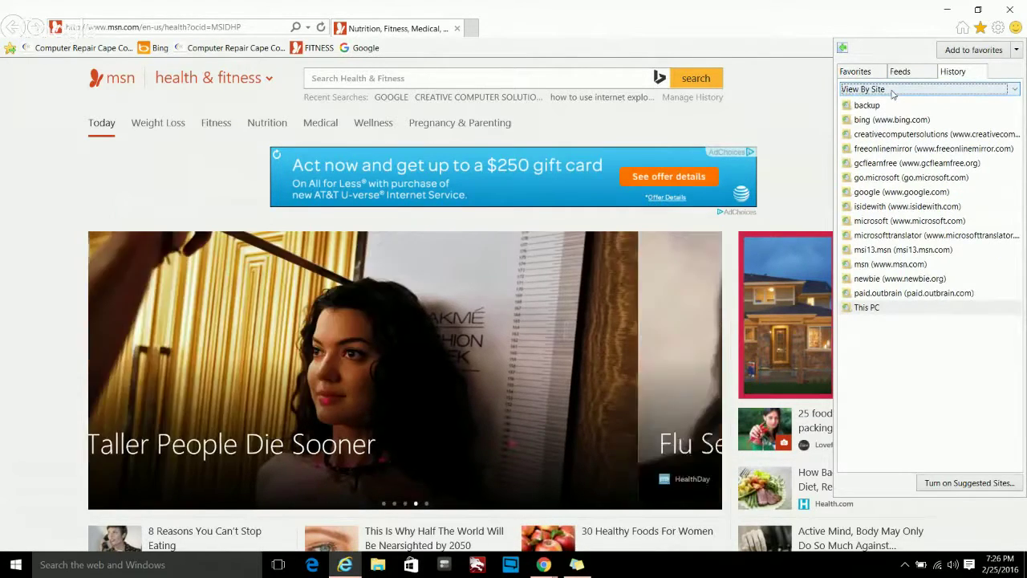
{"action": "left_click", "coordinate": [892, 94]}
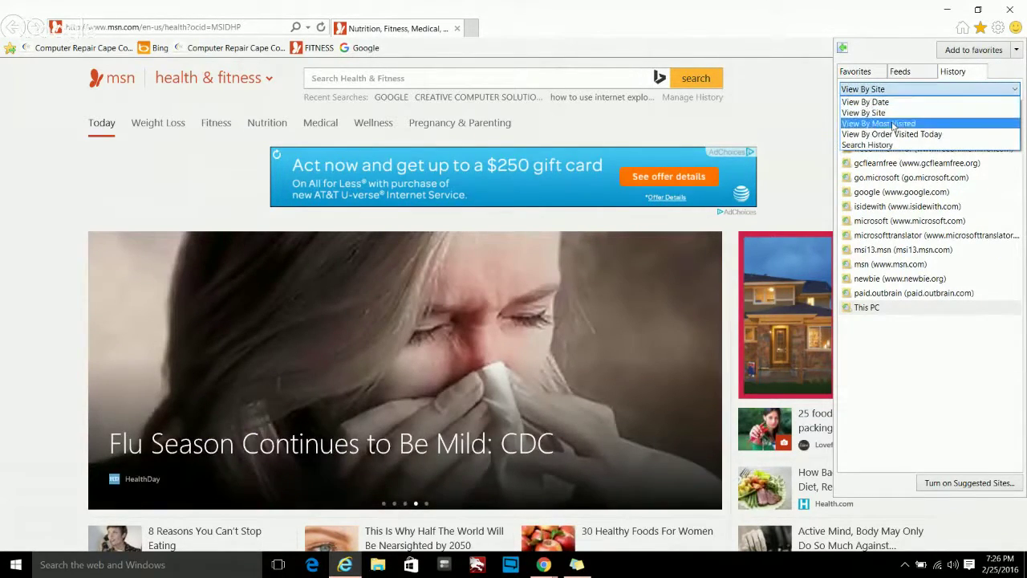
{"action": "left_click", "coordinate": [892, 118]}
{"action": "left_click", "coordinate": [902, 90]}
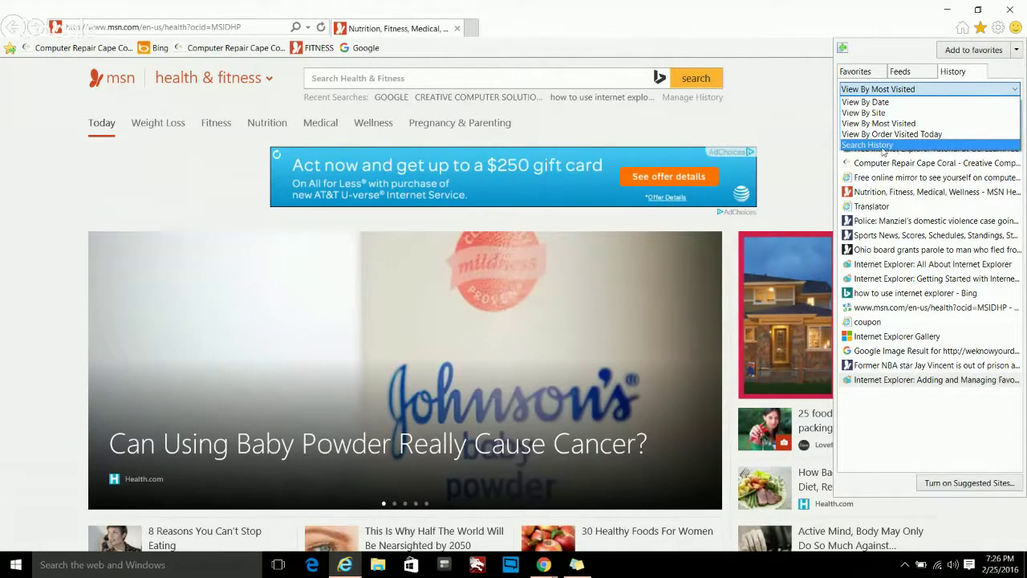
- Search the browsing history for COMPUTER and check a result's right-click menu
{"action": "left_click", "coordinate": [881, 146]}
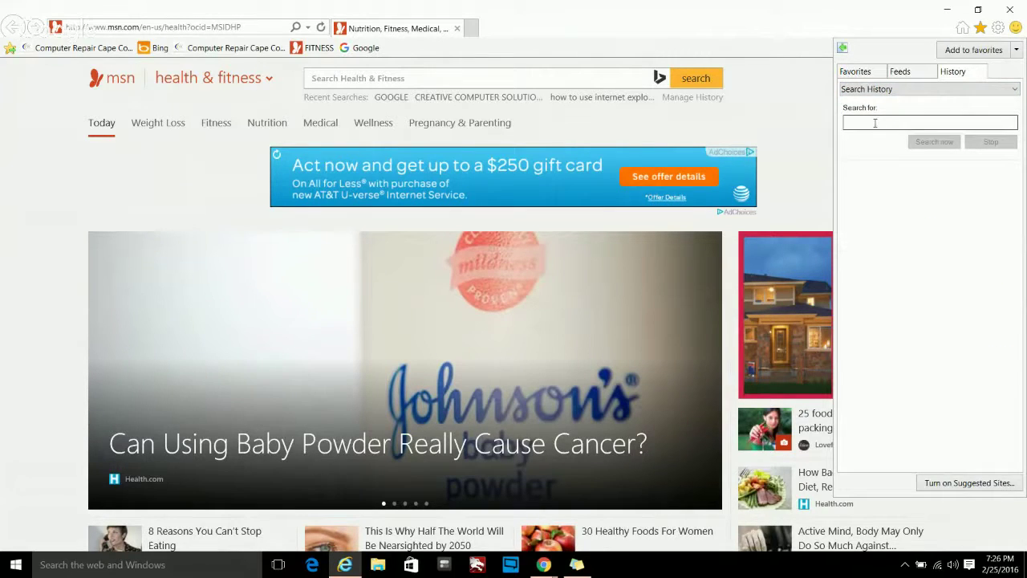
{"action": "type", "text": "co"}
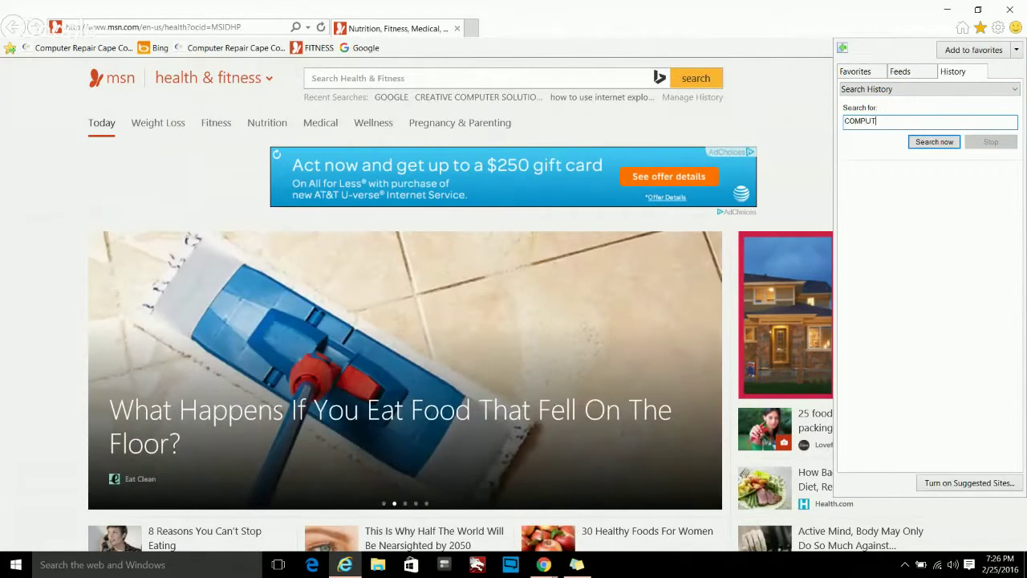
{"action": "left_click", "coordinate": [931, 142]}
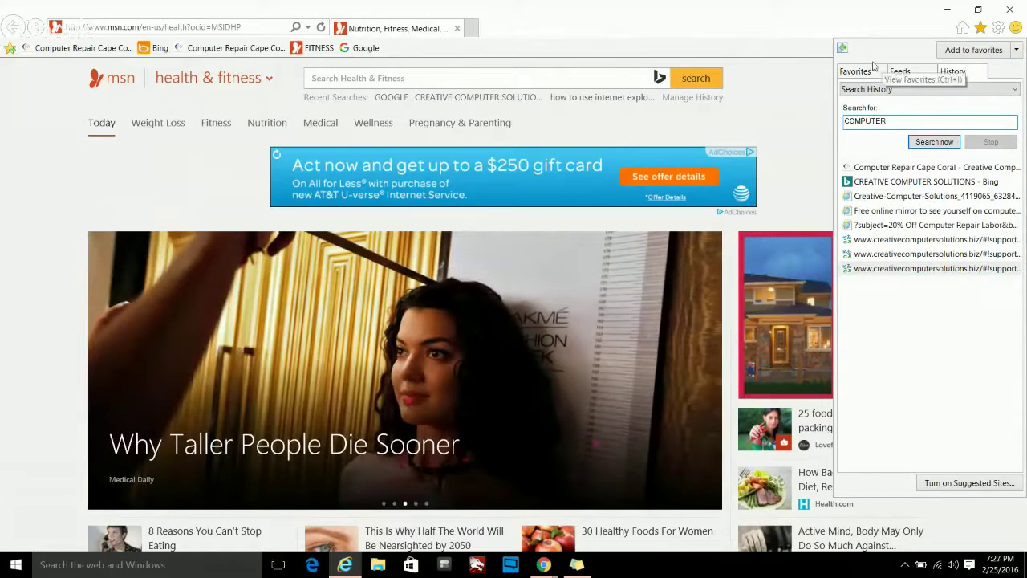
{"action": "right_click", "coordinate": [883, 210]}
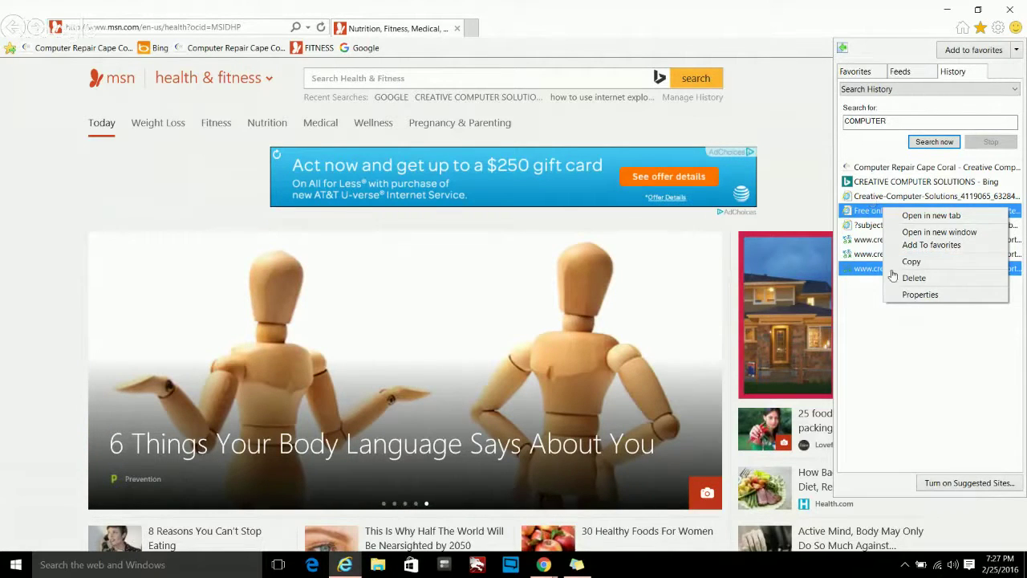
{"action": "left_click", "coordinate": [873, 310]}
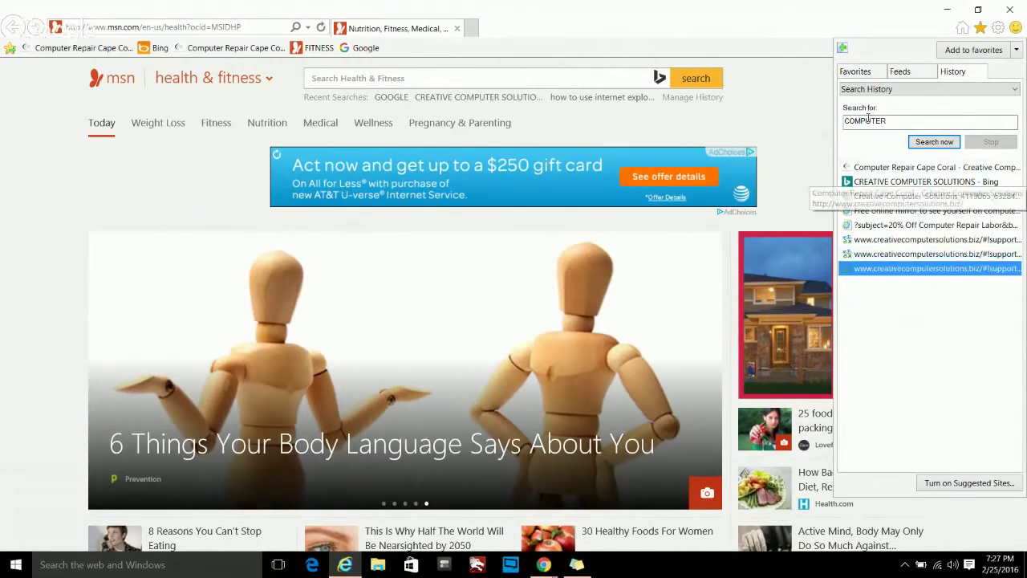
- Return to View By Date and delete creativecomputersolutions from Today's history, confirming with Yes
{"action": "left_click", "coordinate": [909, 89]}
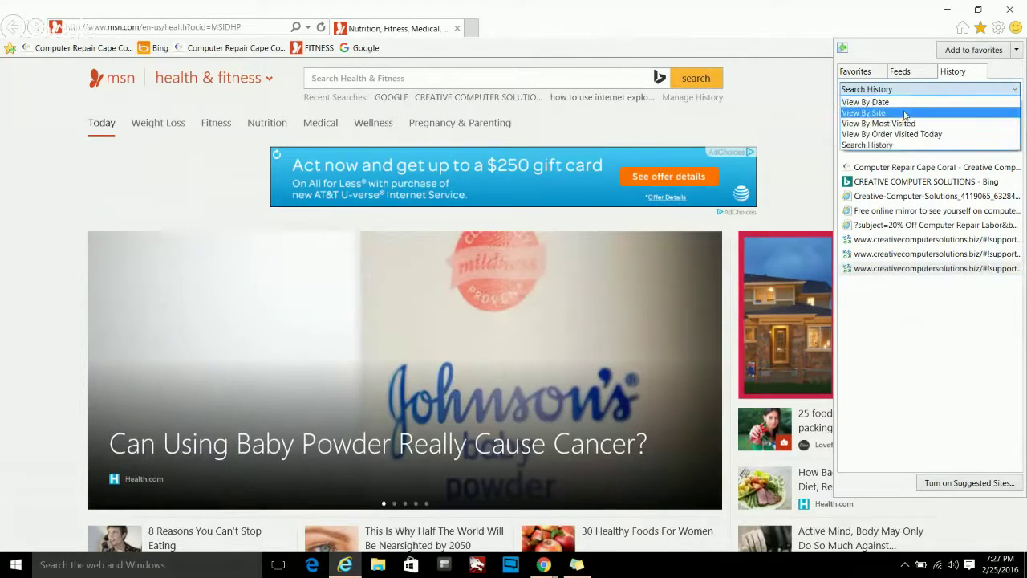
{"action": "left_click", "coordinate": [900, 102]}
{"action": "left_click", "coordinate": [866, 136]}
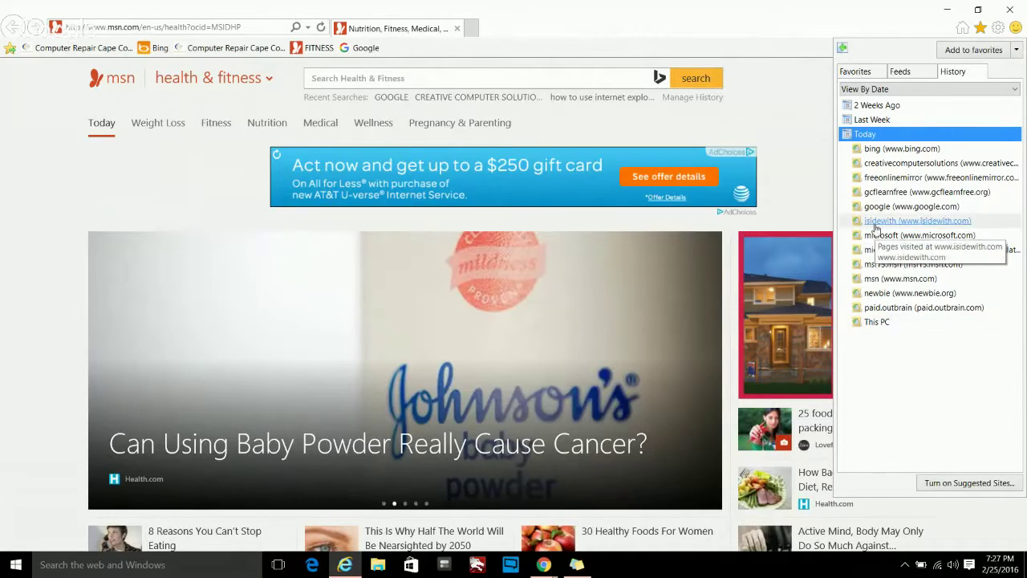
{"action": "right_click", "coordinate": [880, 165]}
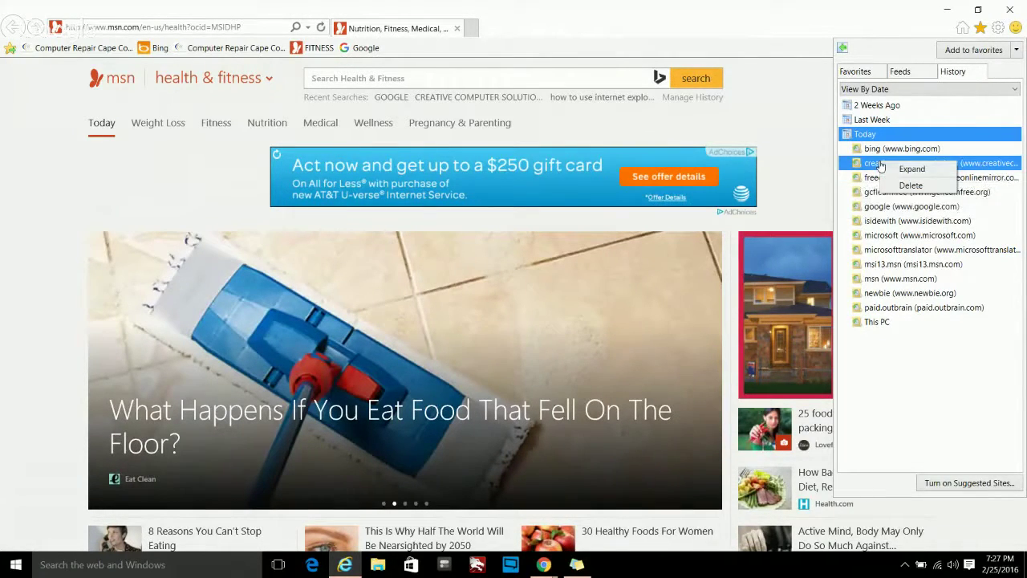
{"action": "left_click", "coordinate": [901, 186]}
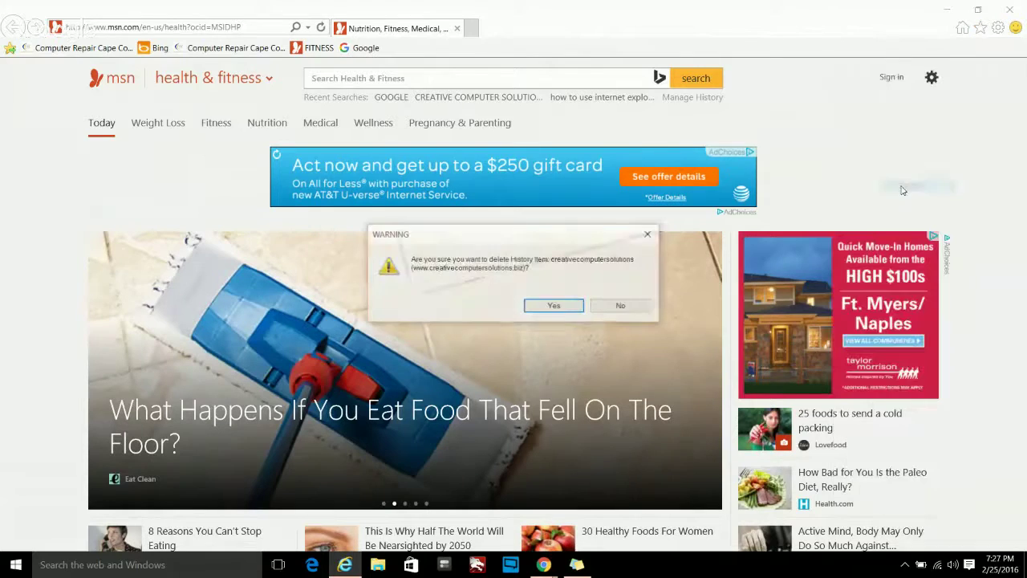
{"action": "left_click", "coordinate": [554, 307]}
{"action": "left_click", "coordinate": [979, 28]}
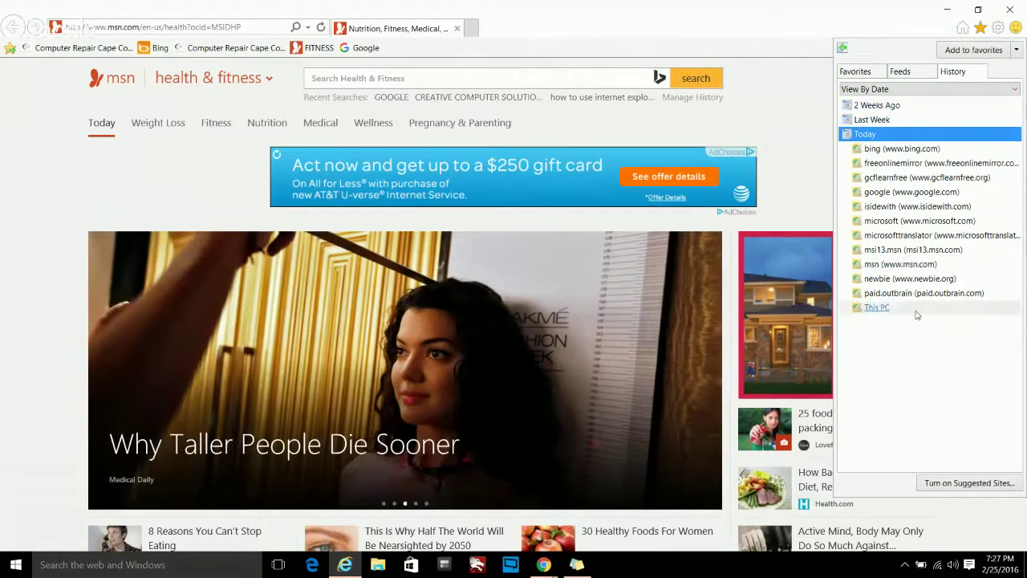
- From Internet Options, open Delete Browsing History and tick History alongside temporary files and cookies
{"action": "left_click", "coordinate": [997, 29]}
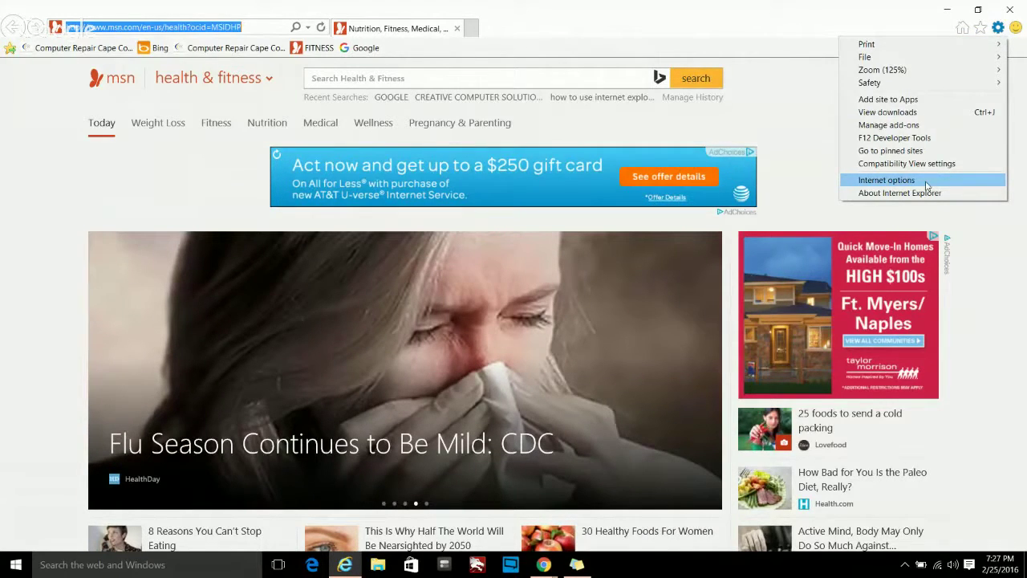
{"action": "left_click", "coordinate": [927, 185]}
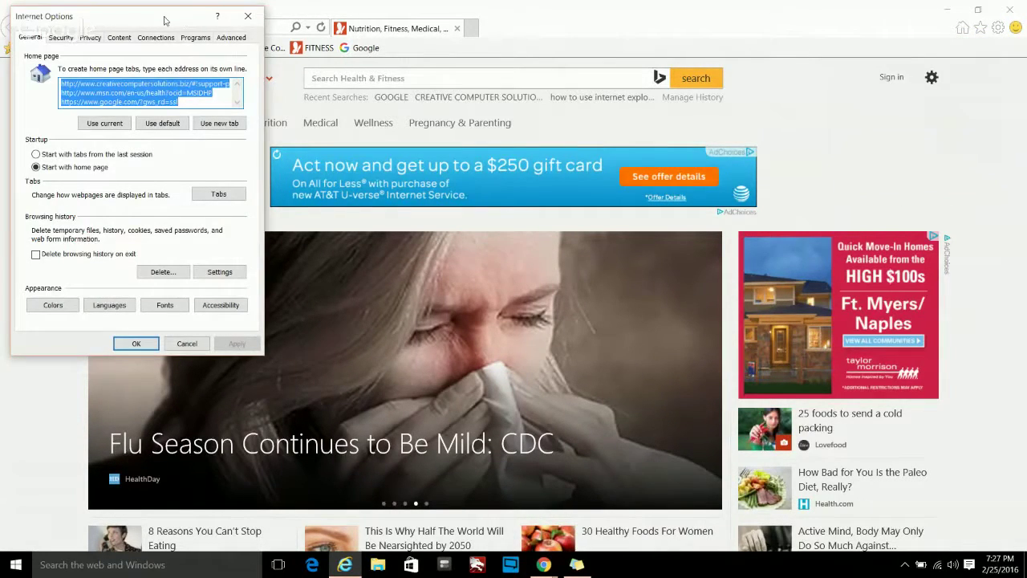
{"action": "left_click_drag", "start_coordinate": [164, 20], "coordinate": [320, 44]}
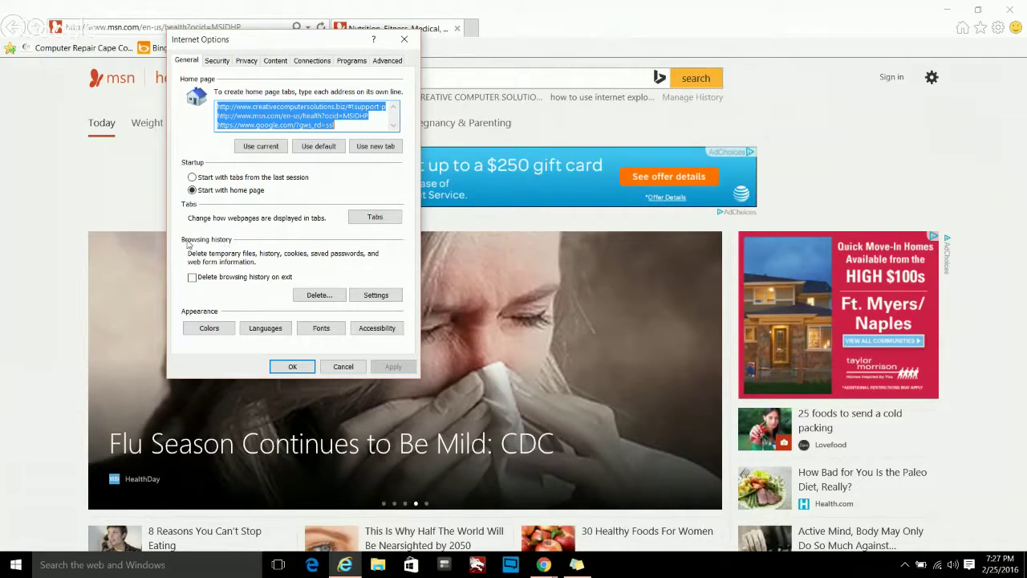
{"action": "left_click", "coordinate": [320, 296]}
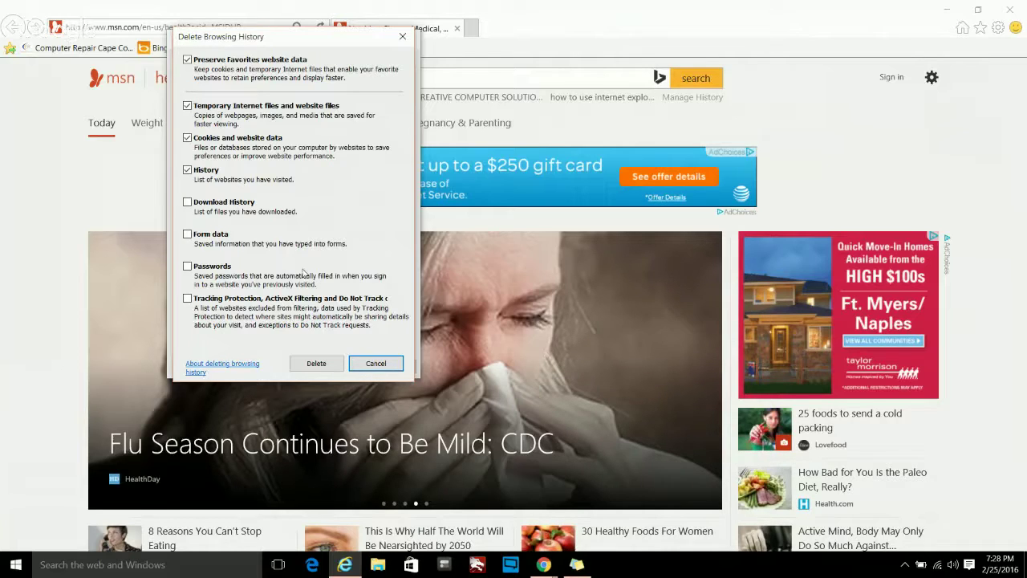
{"action": "left_click", "coordinate": [187, 169]}
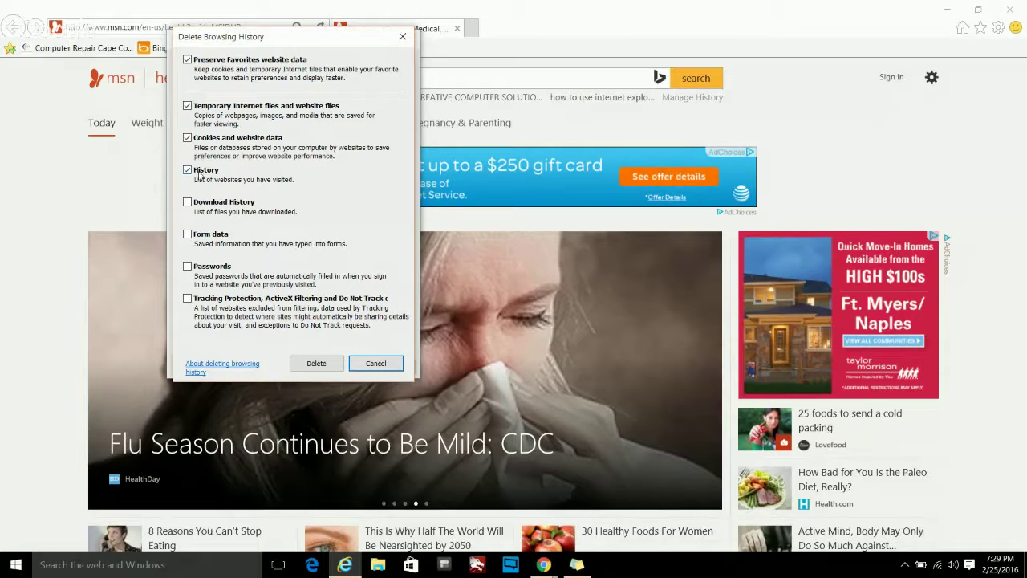
- Delete the selected temporary files, cookies and history, then close Internet Options
{"action": "left_click", "coordinate": [315, 371]}
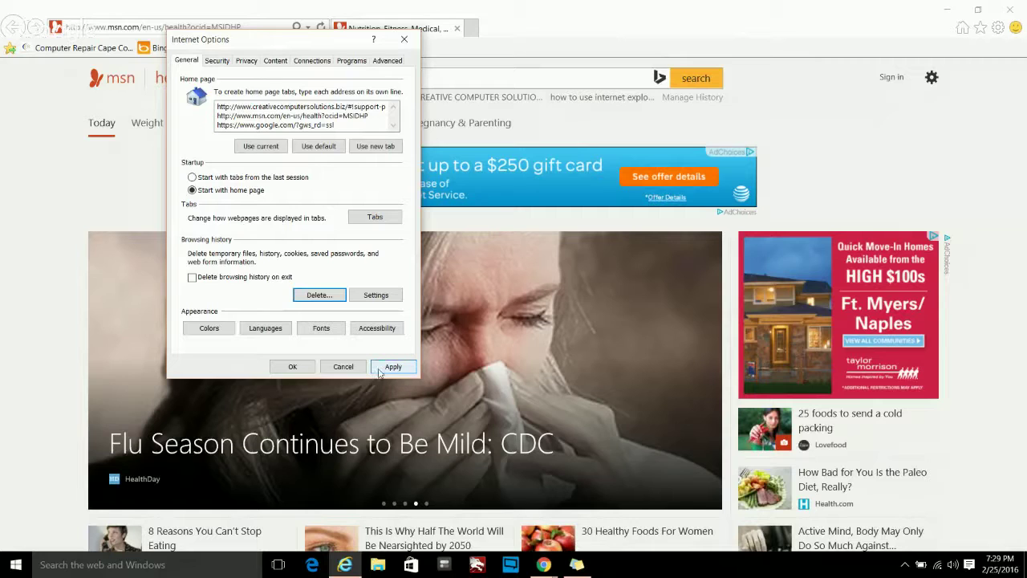
{"action": "left_click", "coordinate": [290, 367]}
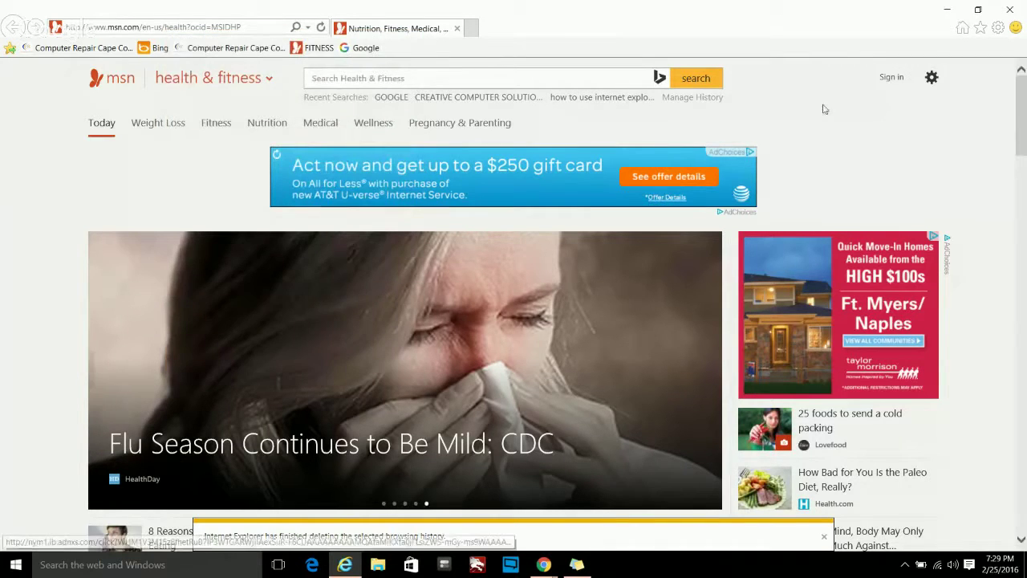
- Check that the Favorites Center History list is empty after clearing
{"action": "left_click", "coordinate": [980, 29]}
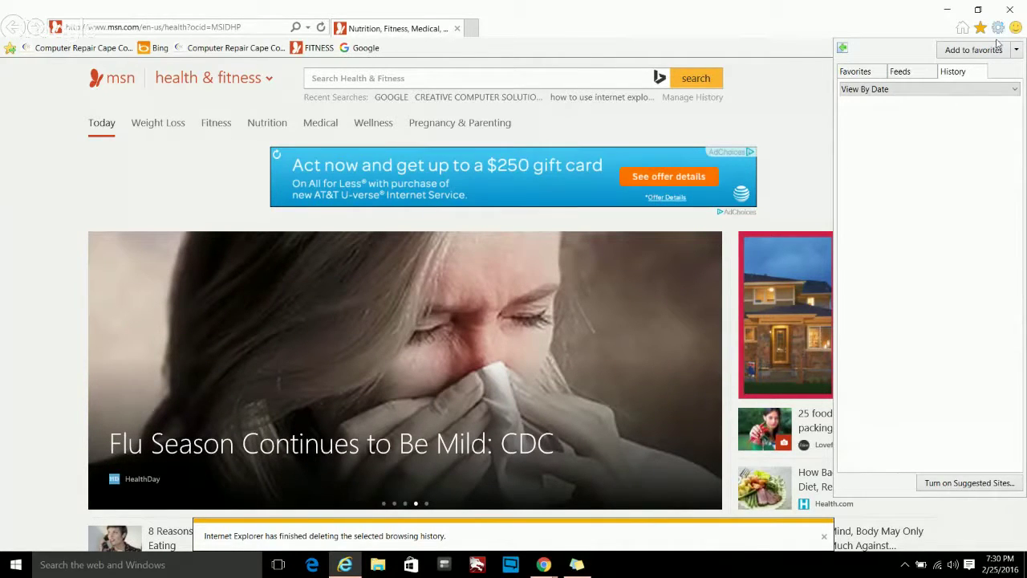
{"action": "left_click", "coordinate": [997, 29]}
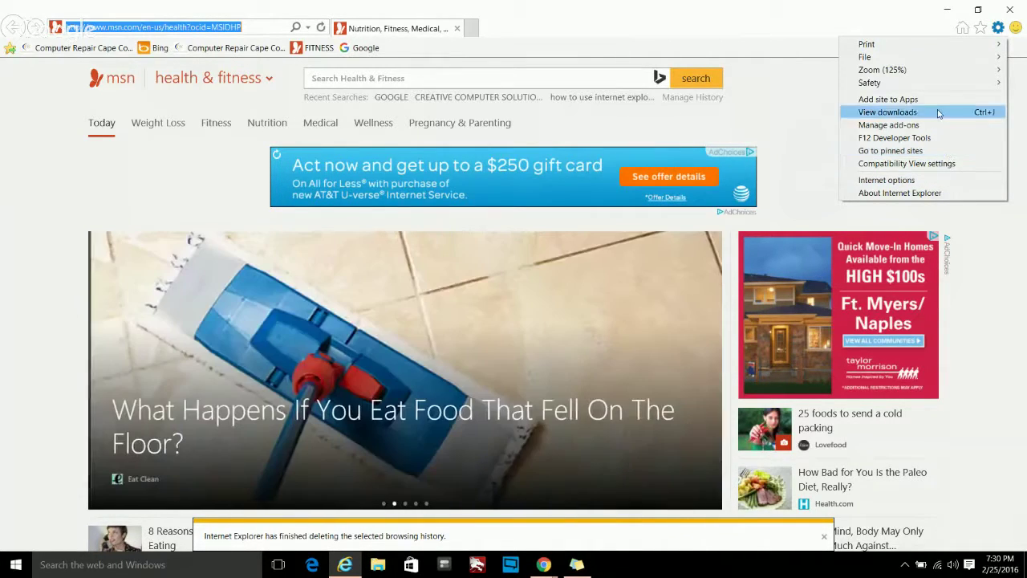
- Start an InPrivate Browsing window from Tools > Safety
{"action": "mouse_move", "coordinate": [938, 89]}
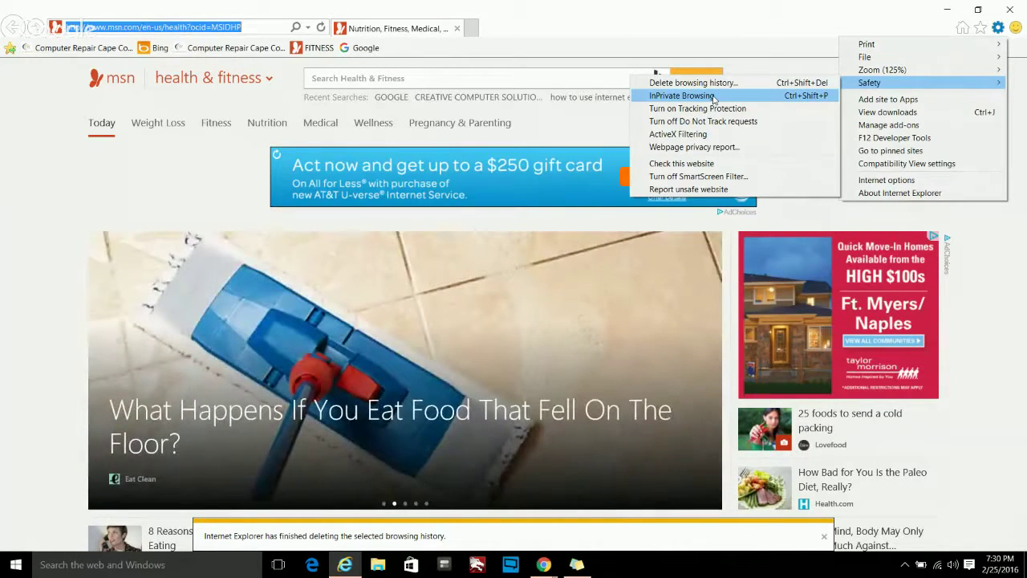
{"action": "left_click", "coordinate": [713, 97]}
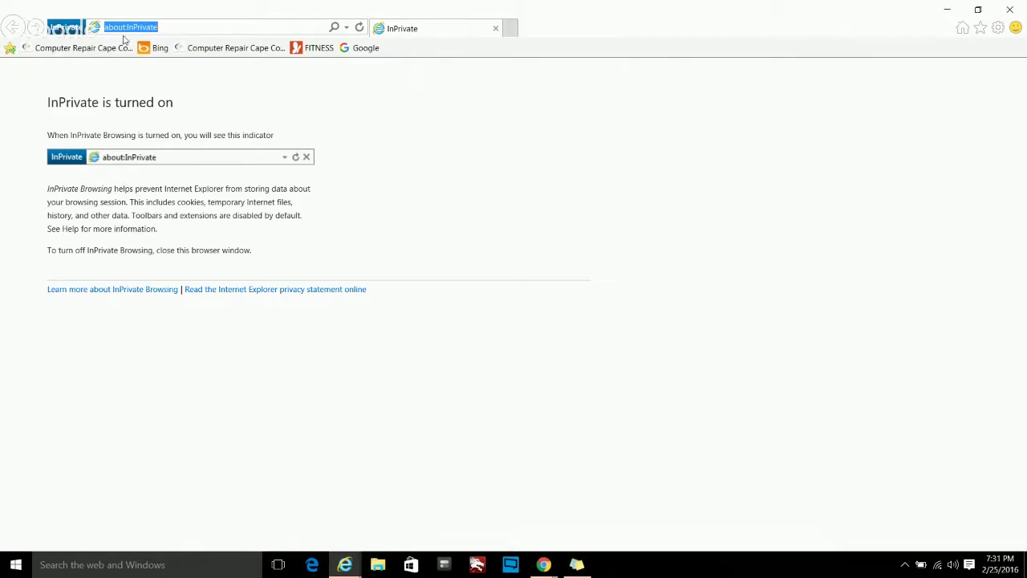
- Search DIAMOND RING privately and open the James Allen engagement rings ad
{"action": "type", "text": "DIAMON"}
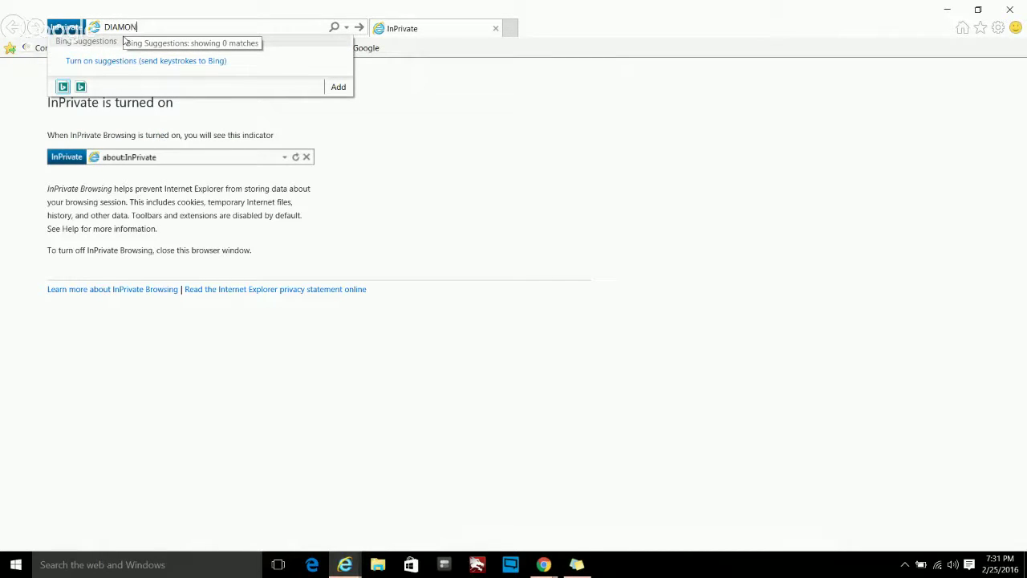
{"action": "type", "text": "D RING"}
{"action": "key", "text": "Return"}
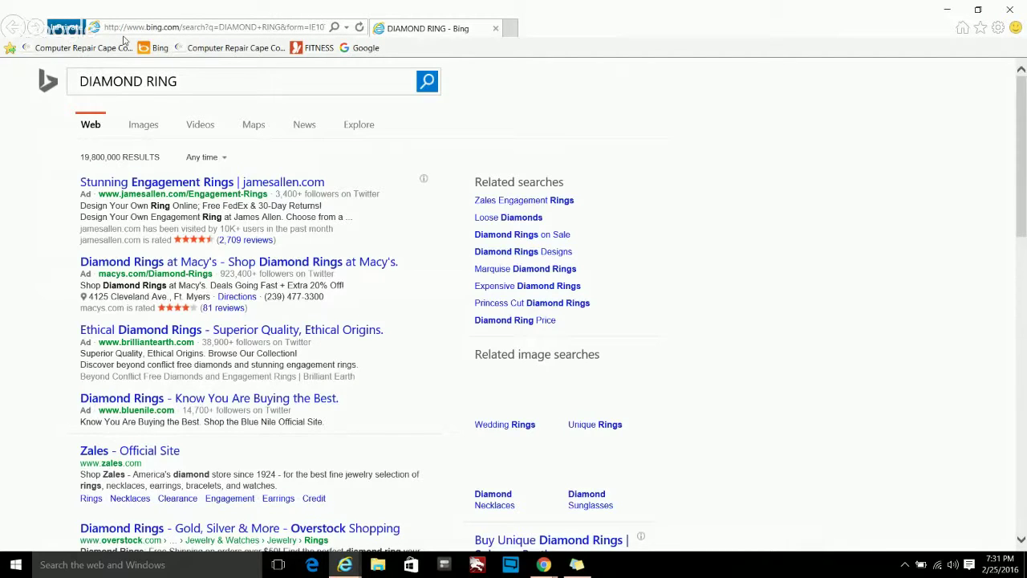
{"action": "left_click", "coordinate": [164, 190]}
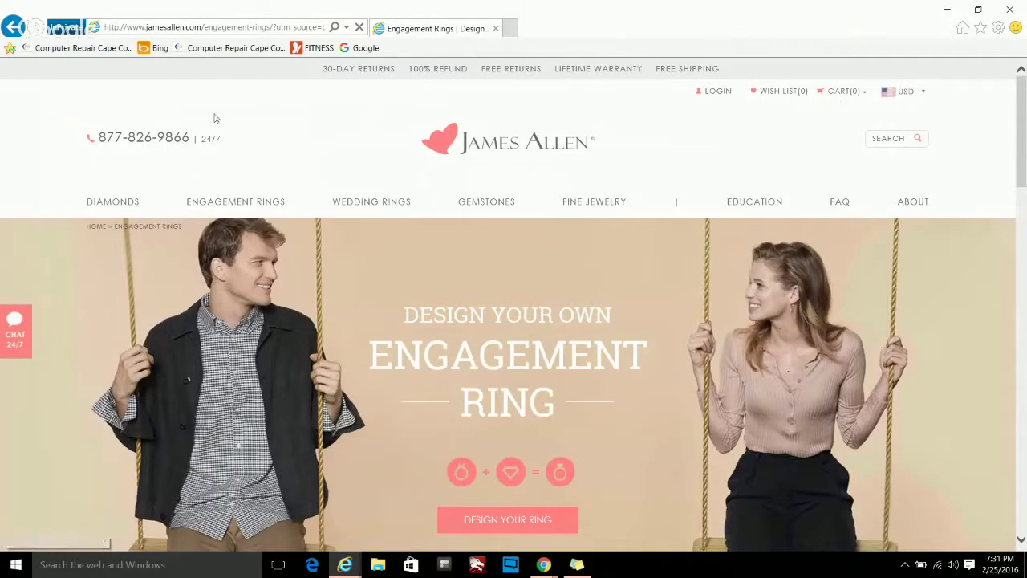
- Visit the Creative Computer Solutions favorite, then recheck the History list
{"action": "left_click", "coordinate": [980, 27]}
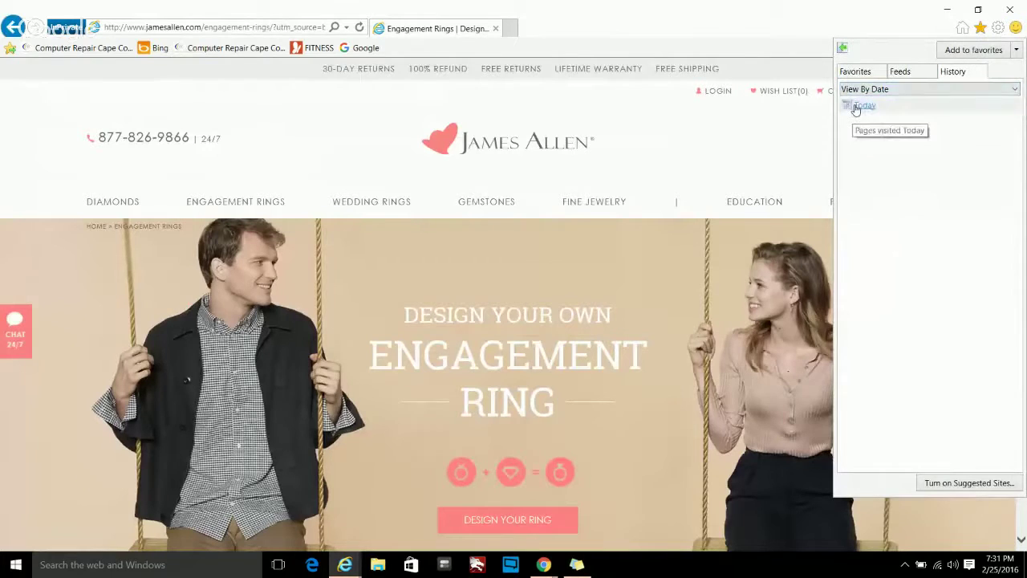
{"action": "left_click", "coordinate": [241, 49]}
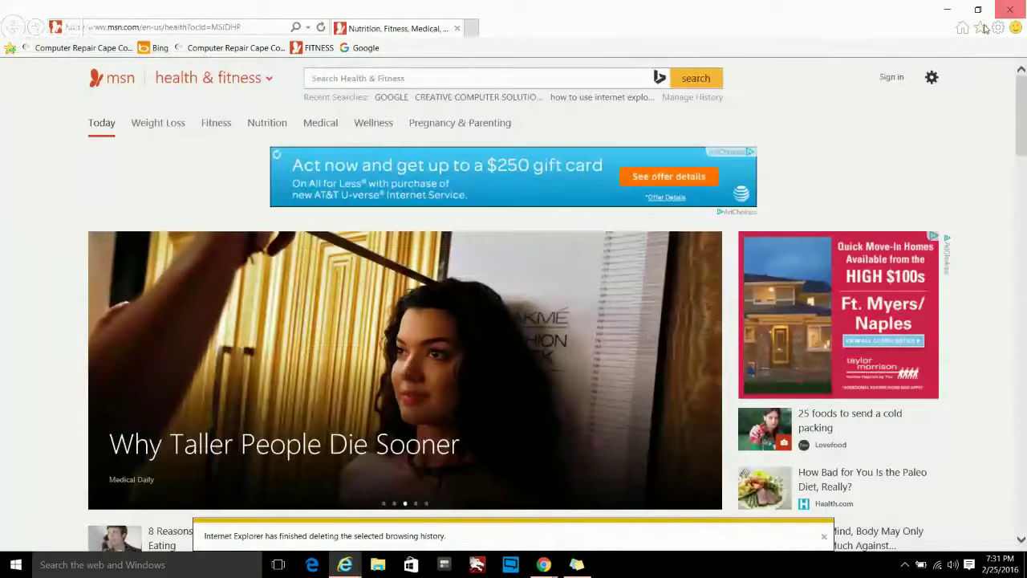
{"action": "left_click", "coordinate": [981, 28]}
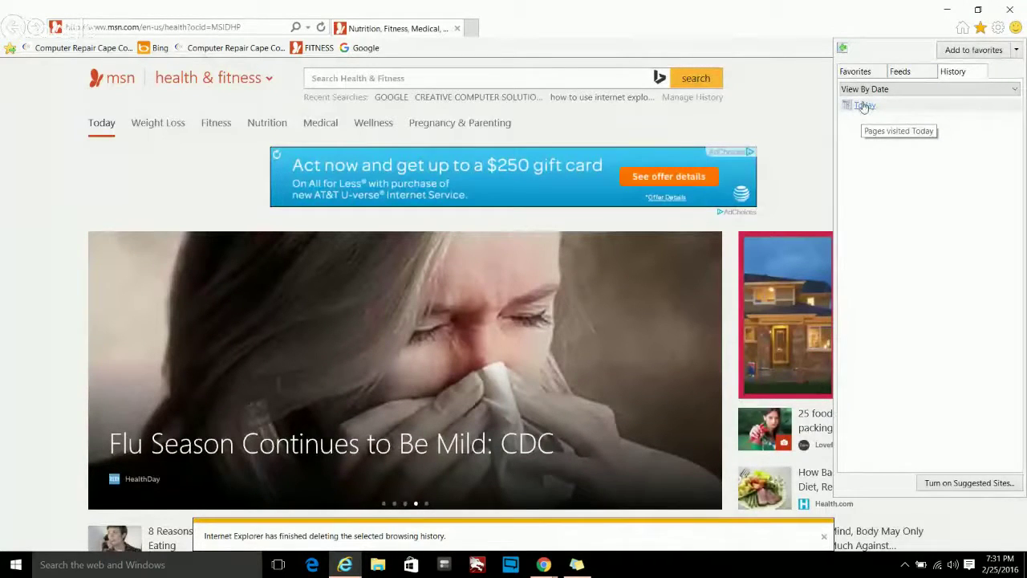
- Expand Today's history to confirm no private-session entries, then close the pane
{"action": "left_click", "coordinate": [857, 105]}
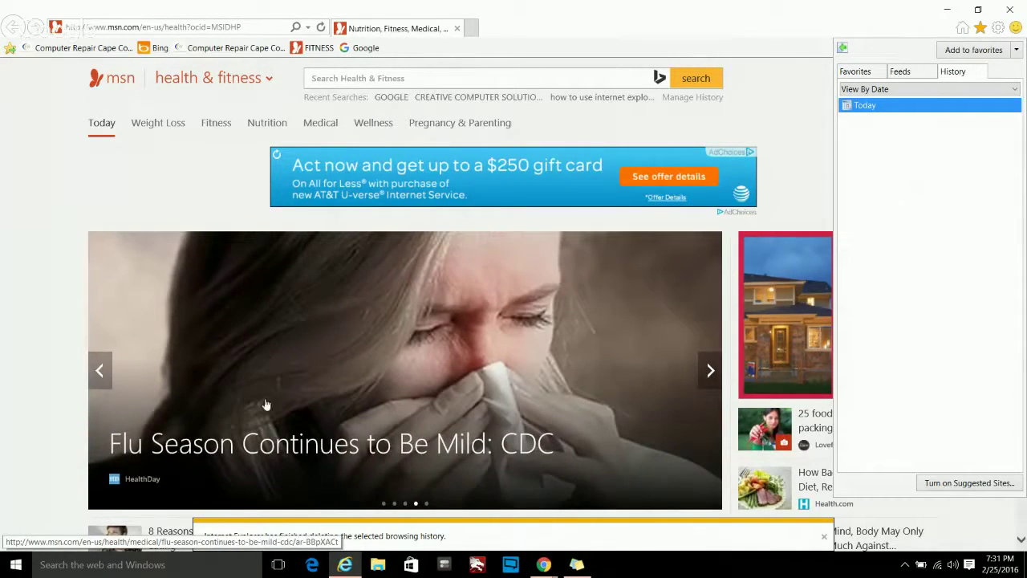
{"action": "left_click", "coordinate": [983, 30]}
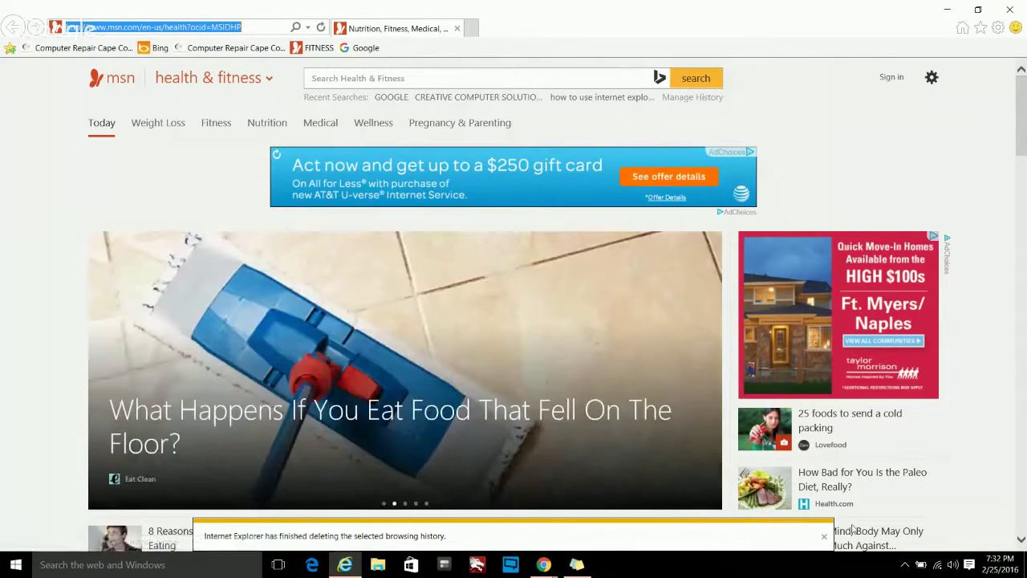
- Load ccsinc.biz, dismiss the Facebook popup, and request the Remote Support download
{"action": "type", "text": "ccsinc"}
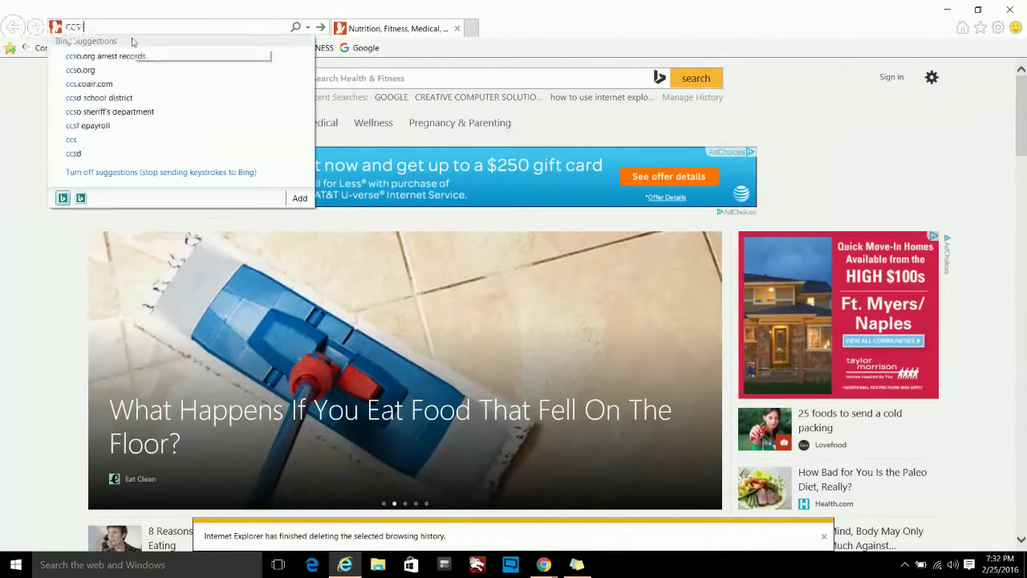
{"action": "type", "text": ".biz"}
{"action": "key", "text": "Return"}
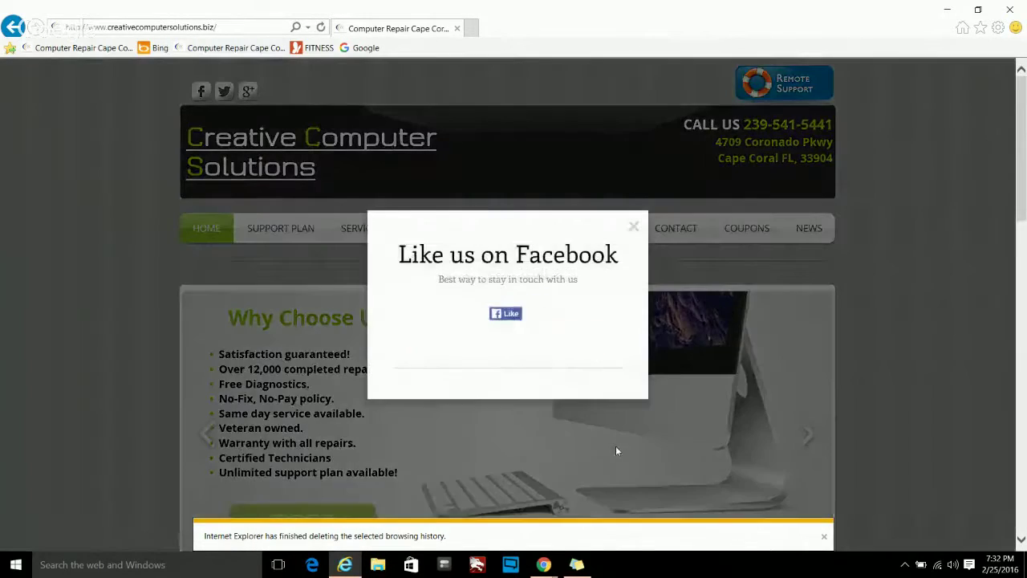
{"action": "left_click", "coordinate": [635, 227]}
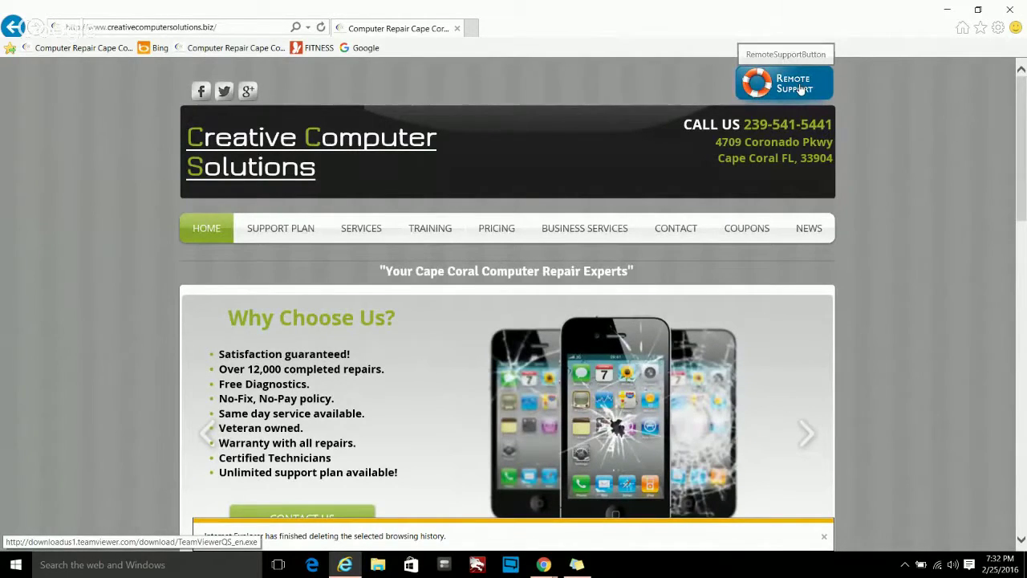
{"action": "left_click", "coordinate": [800, 89]}
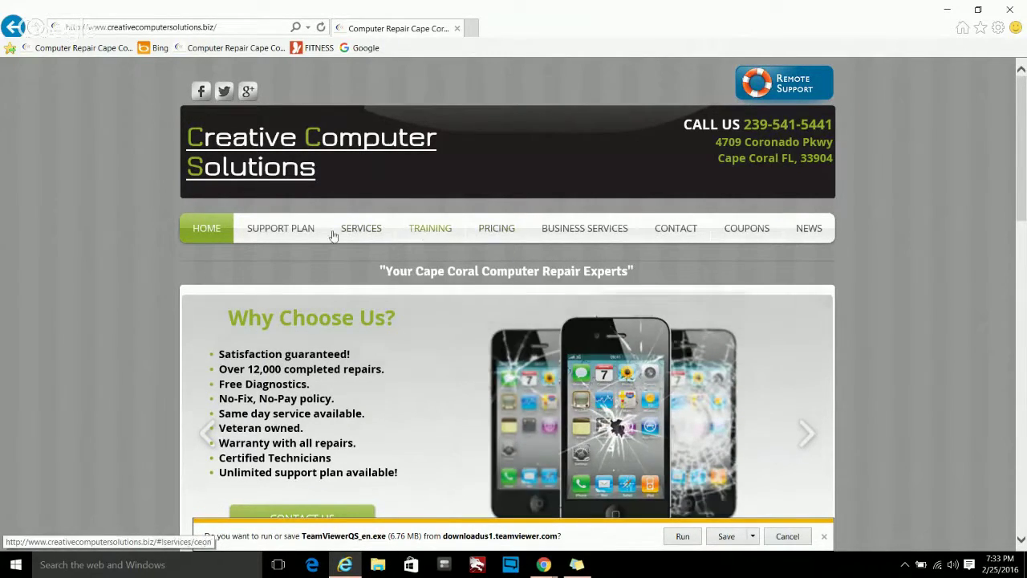
- Review the $19.99/month Unlimited Support Plan checkout, then close it and Internet Explorer
{"action": "left_click", "coordinate": [266, 230]}
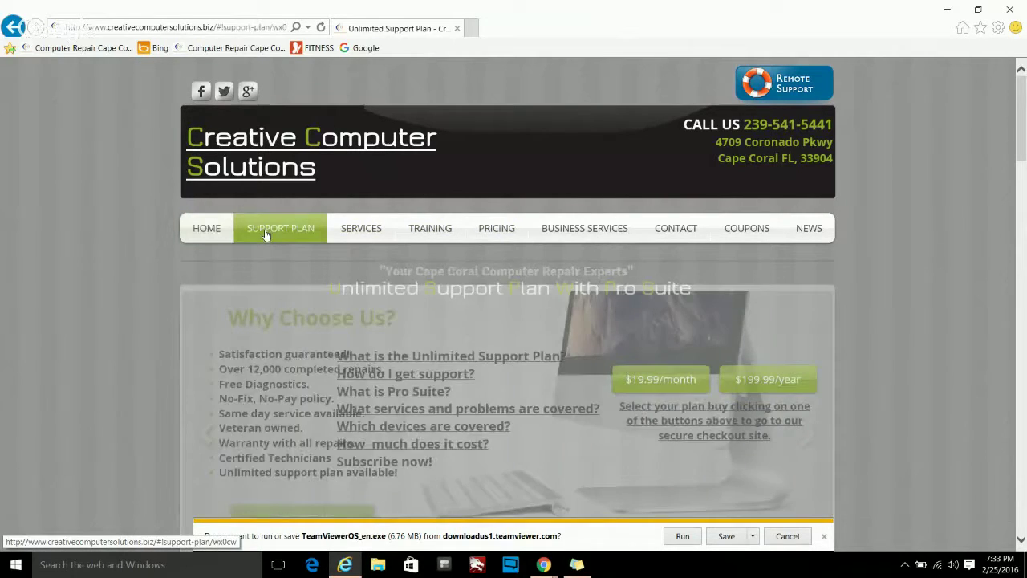
{"action": "left_click", "coordinate": [667, 382]}
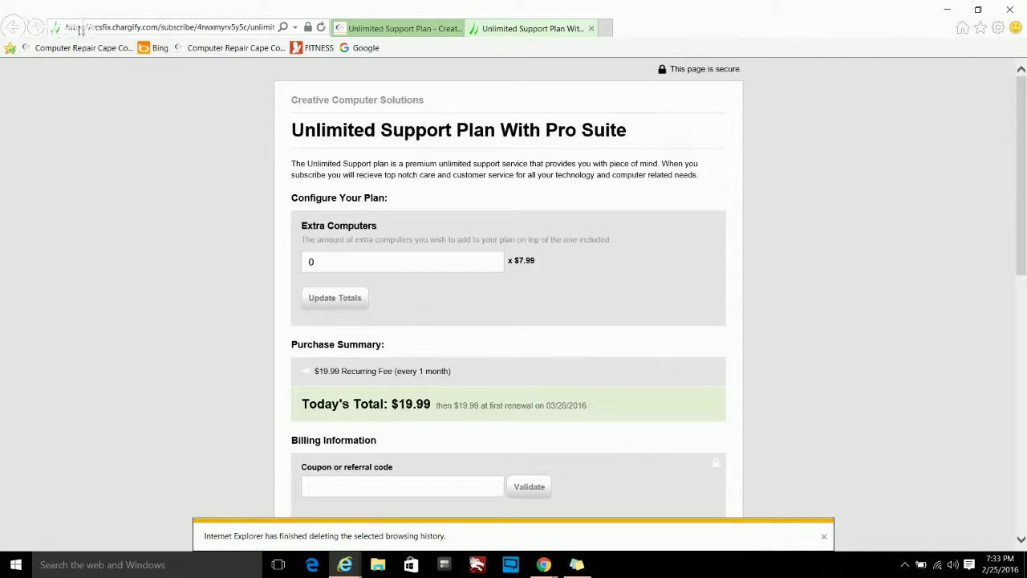
{"action": "left_click", "coordinate": [393, 28]}
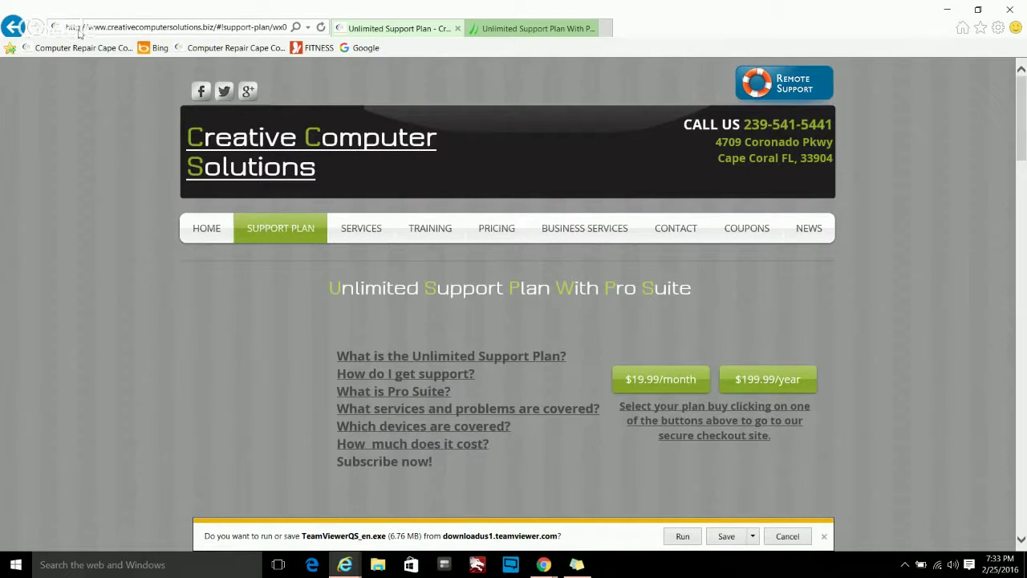
{"action": "left_click", "coordinate": [504, 28]}
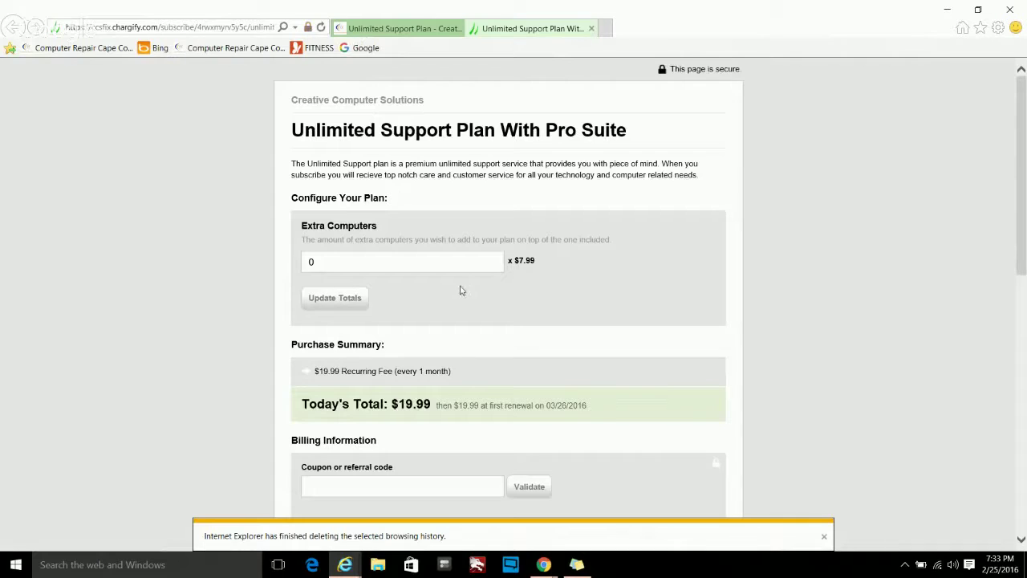
{"action": "scroll", "coordinate": [462, 291], "scroll_direction": "down", "scroll_amount": 2}
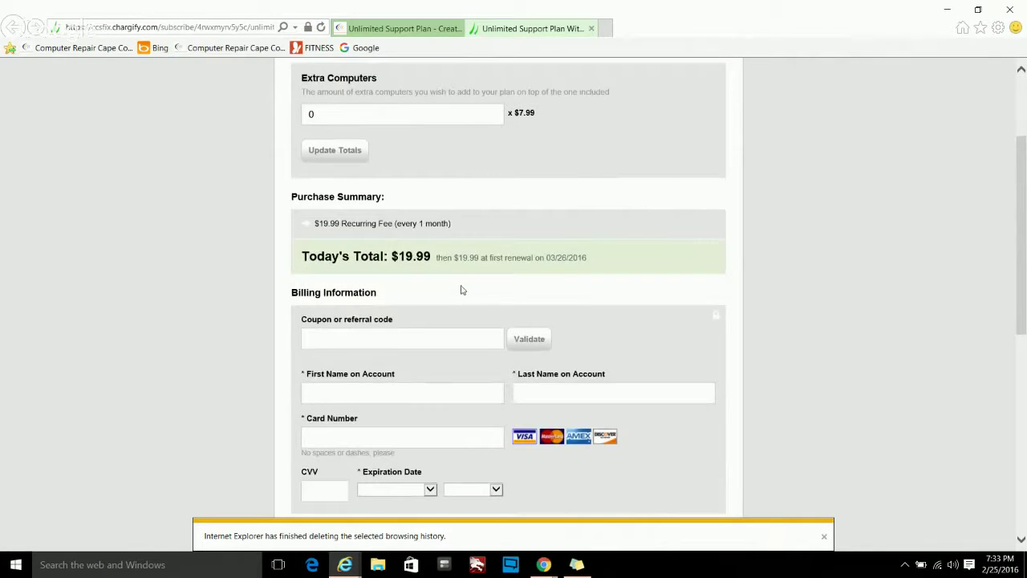
{"action": "scroll", "coordinate": [462, 290], "scroll_direction": "up", "scroll_amount": 2}
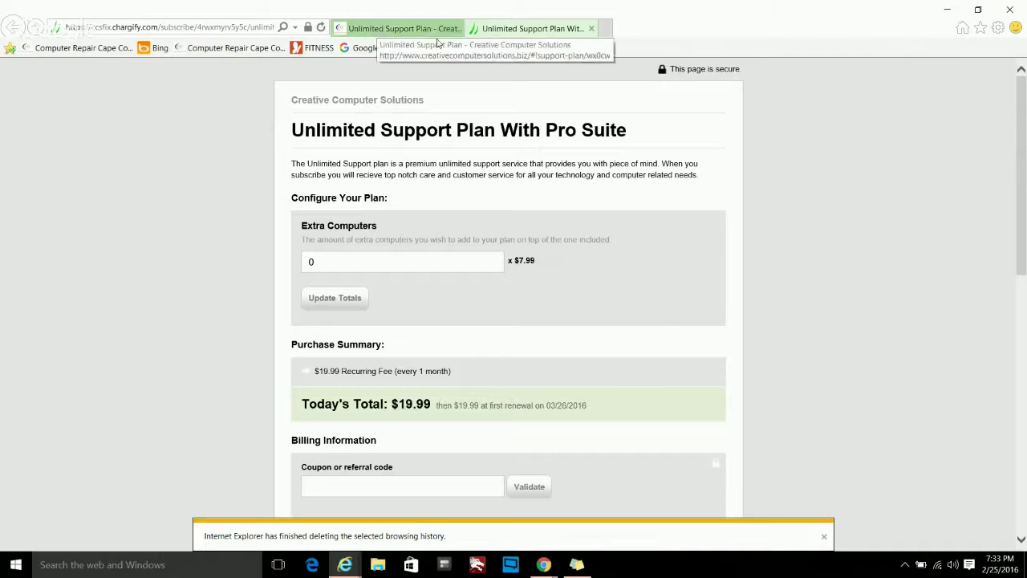
{"action": "left_click", "coordinate": [592, 30]}
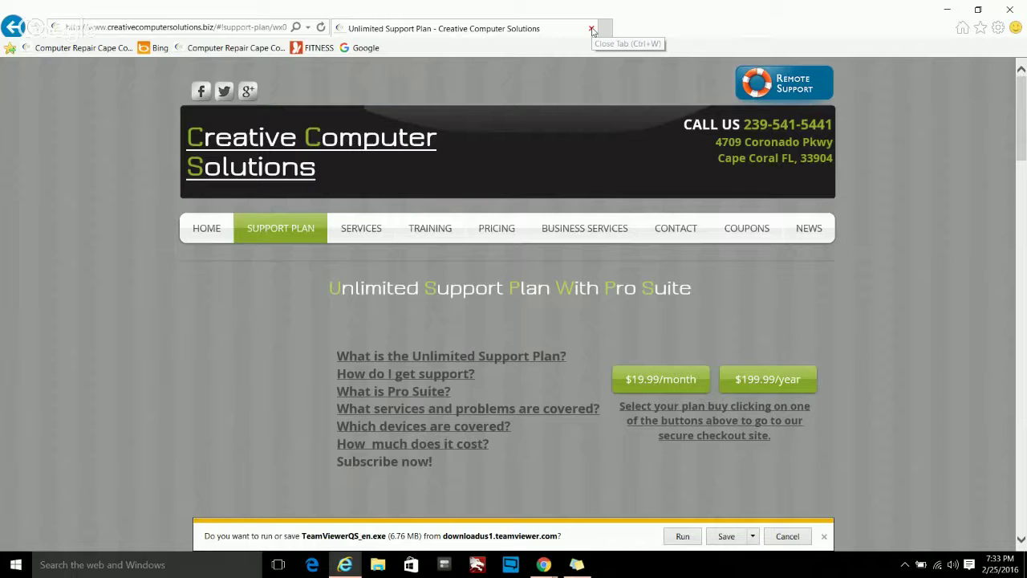
{"action": "left_click", "coordinate": [592, 30]}
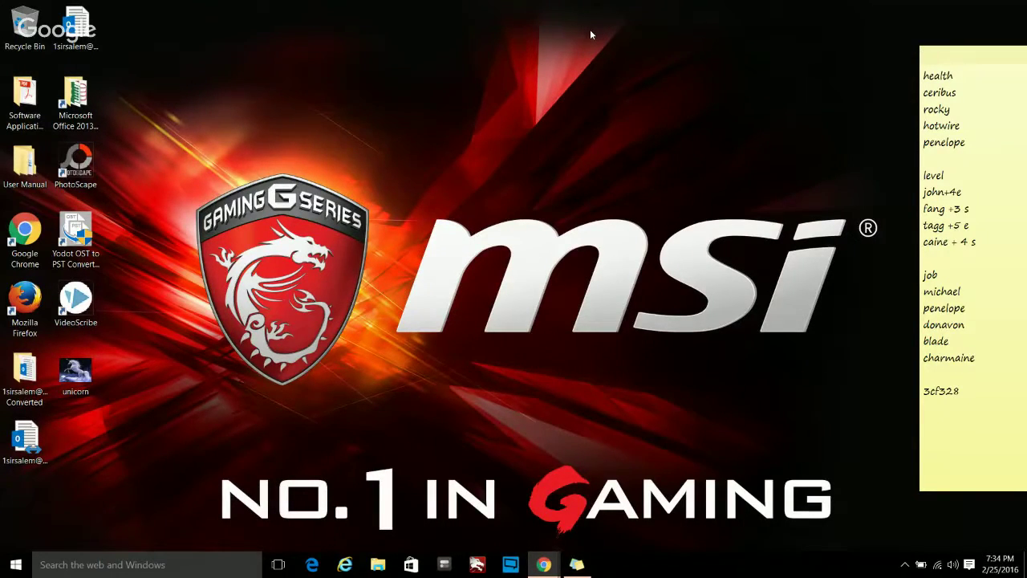
{"action": "mouse_move", "coordinate": [544, 564]}
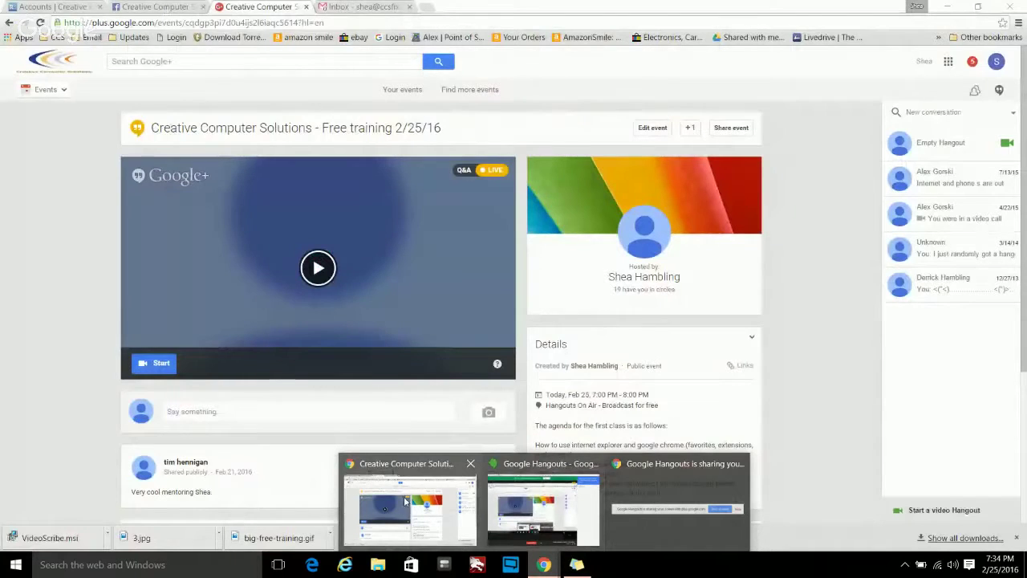
{"action": "left_click", "coordinate": [407, 503]}
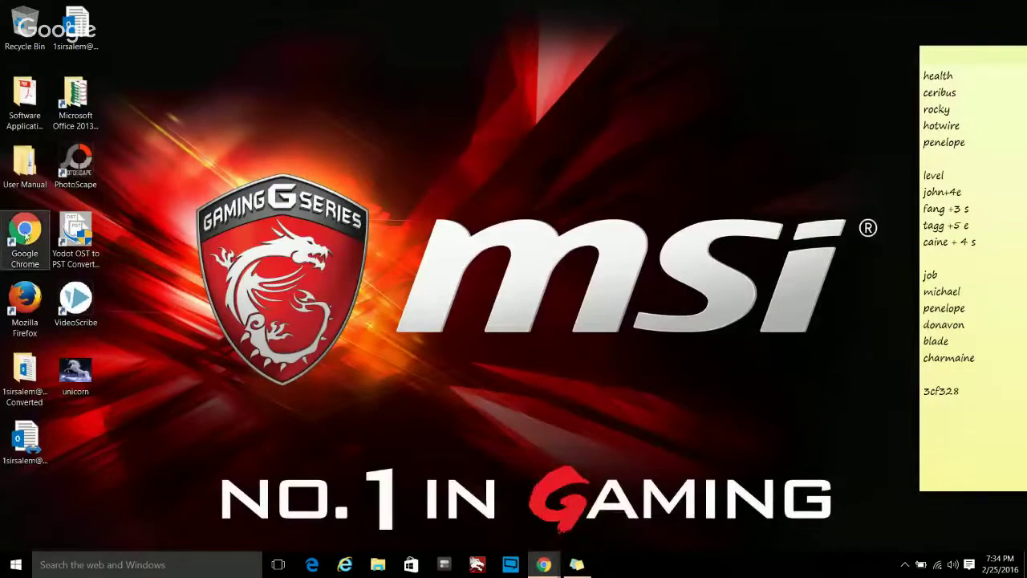
{"action": "left_click_drag", "start_coordinate": [25, 233], "coordinate": [492, 393]}
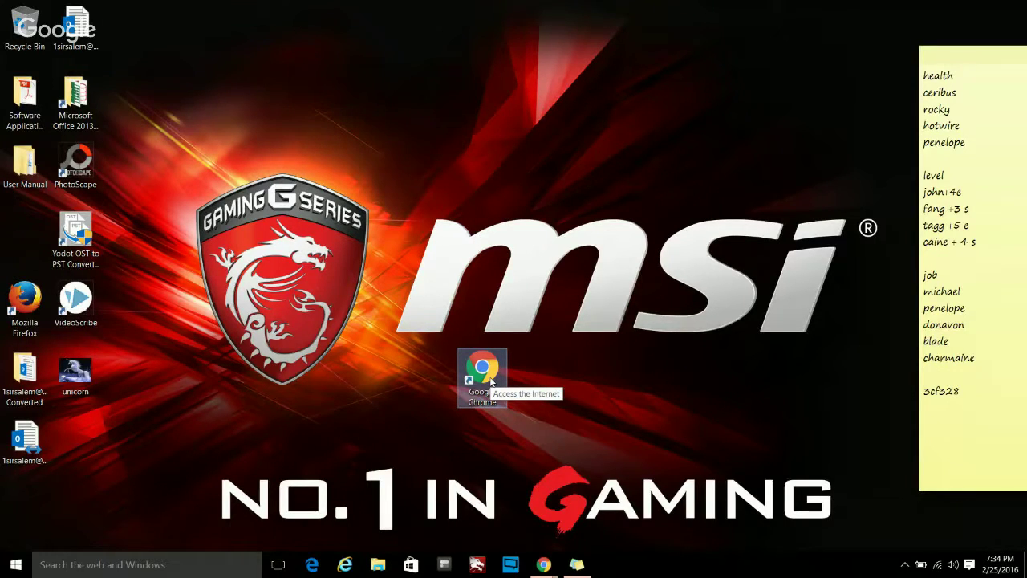
- Launch Chrome maximized from the desktop and bookmark the New Tab page
{"action": "double_click", "coordinate": [492, 383]}
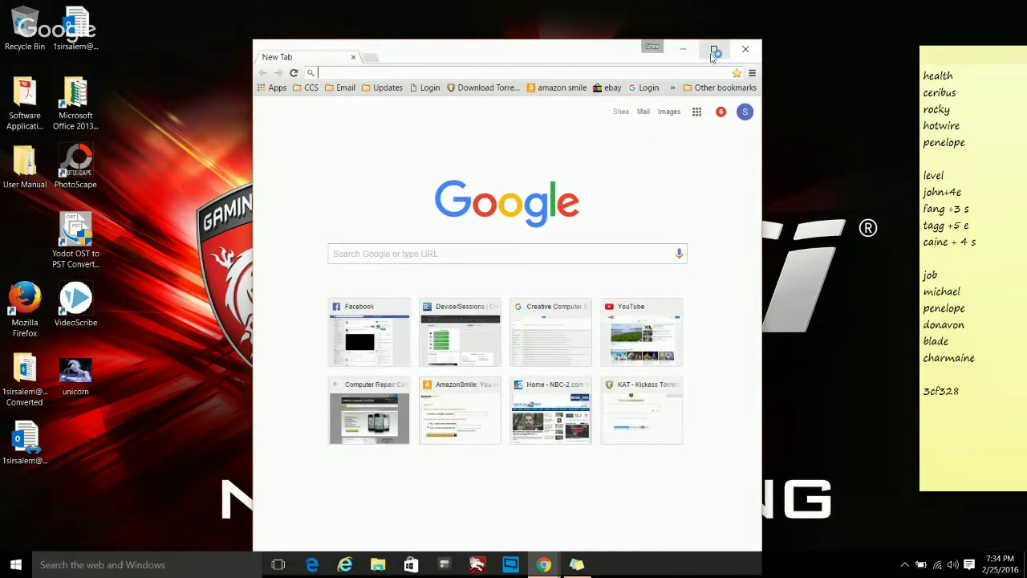
{"action": "left_click", "coordinate": [713, 49]}
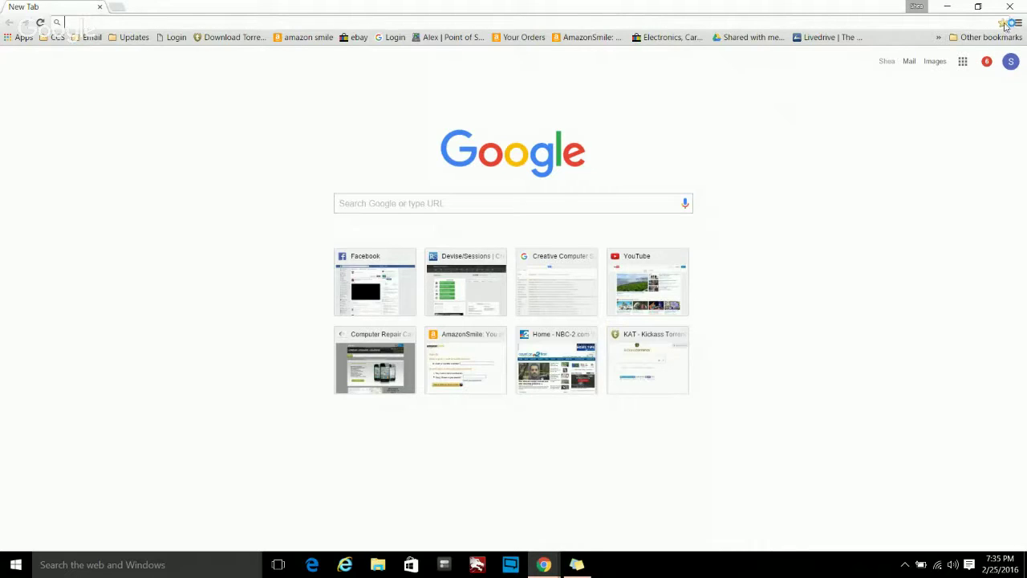
{"action": "left_click", "coordinate": [1003, 23]}
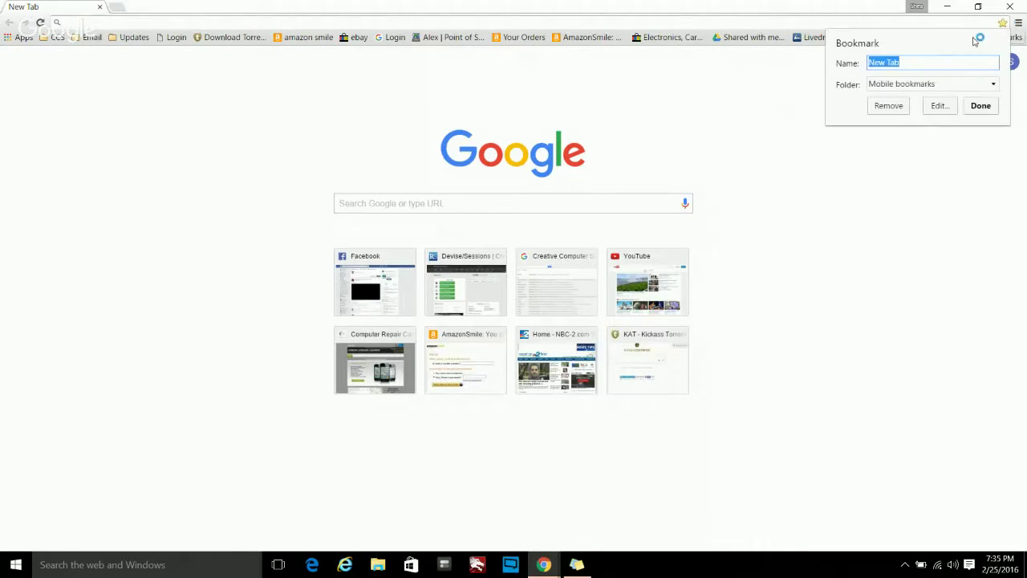
{"action": "left_click", "coordinate": [984, 107]}
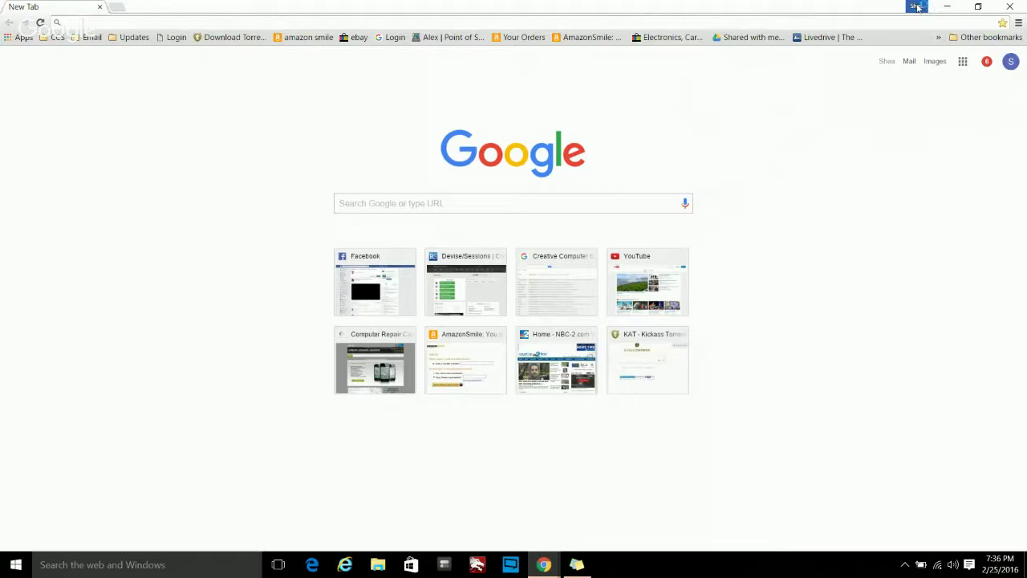
{"action": "left_click", "coordinate": [917, 7]}
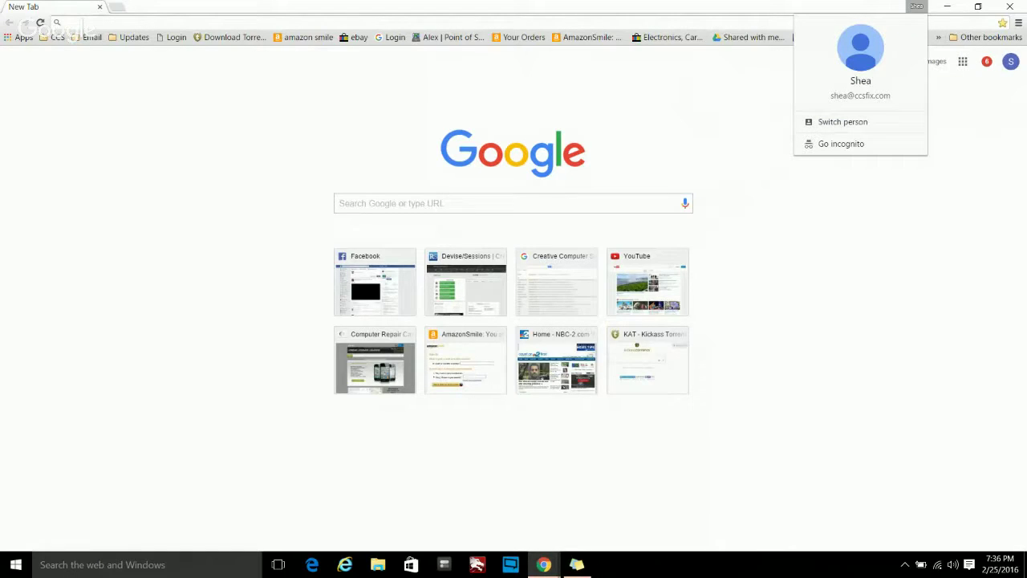
{"action": "left_click", "coordinate": [732, 95]}
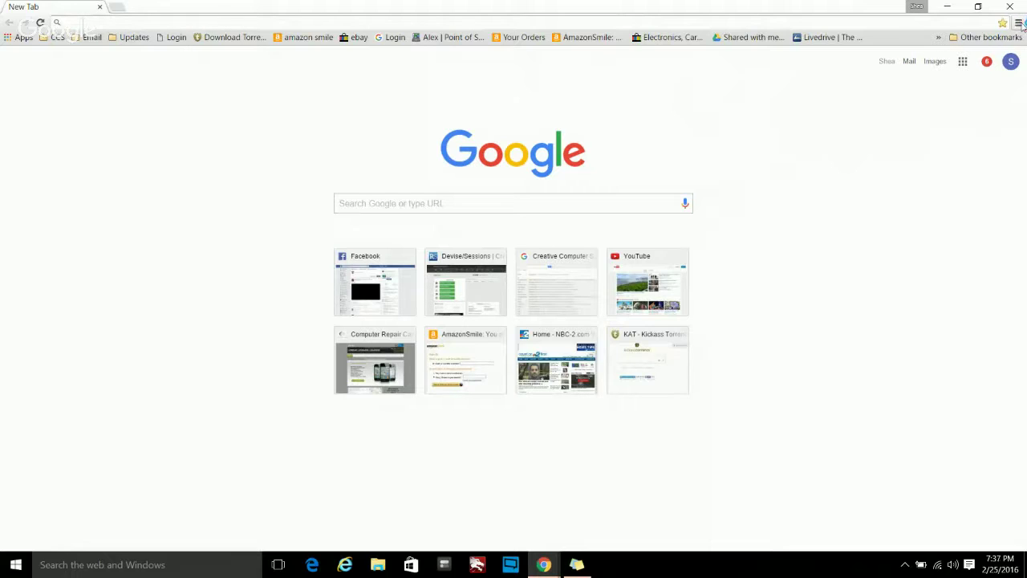
- Look through the Chrome menu's Help and More tools, then show the profile's Switch person options
{"action": "left_click", "coordinate": [1018, 22]}
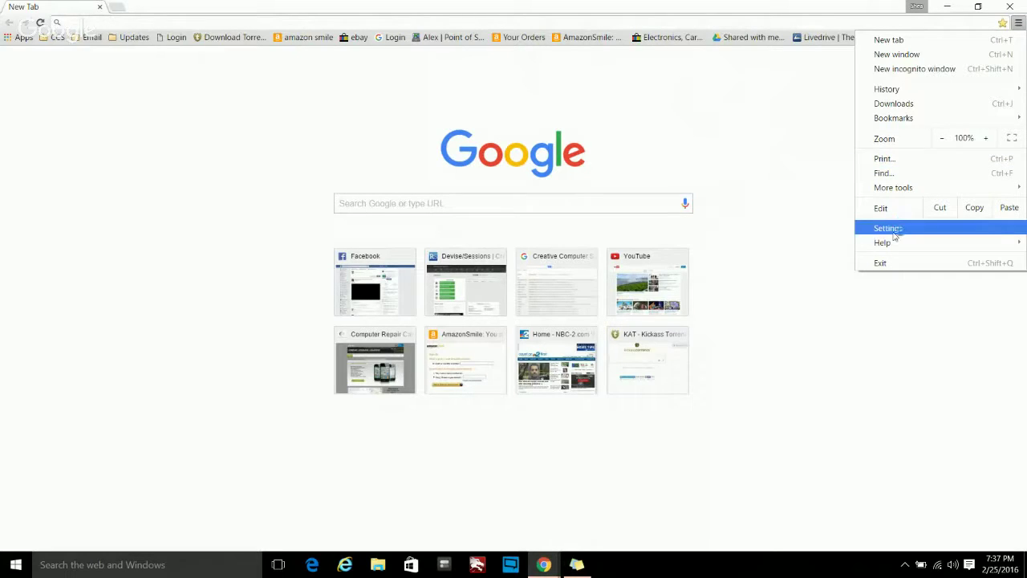
{"action": "mouse_move", "coordinate": [899, 243]}
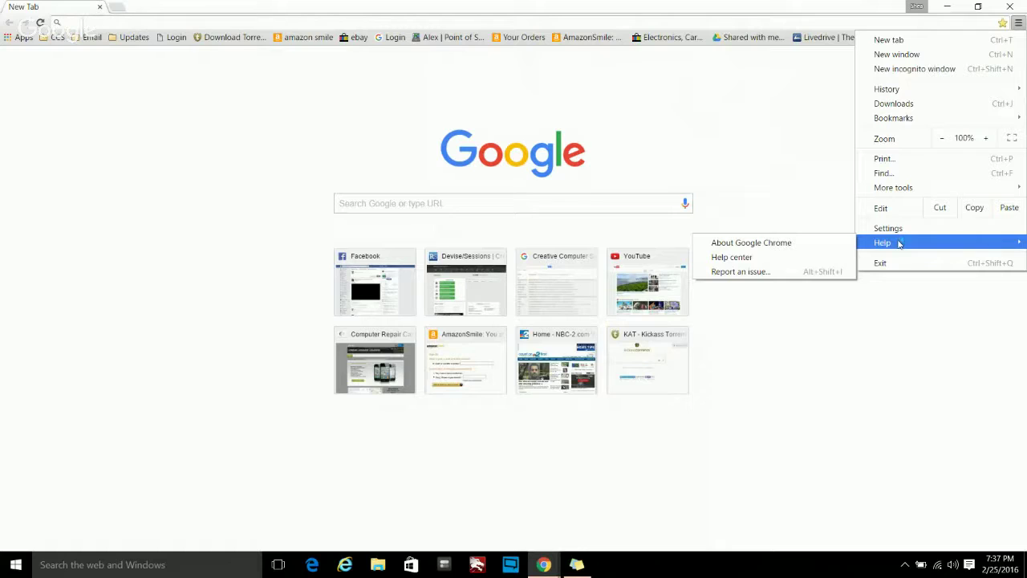
{"action": "mouse_move", "coordinate": [920, 187]}
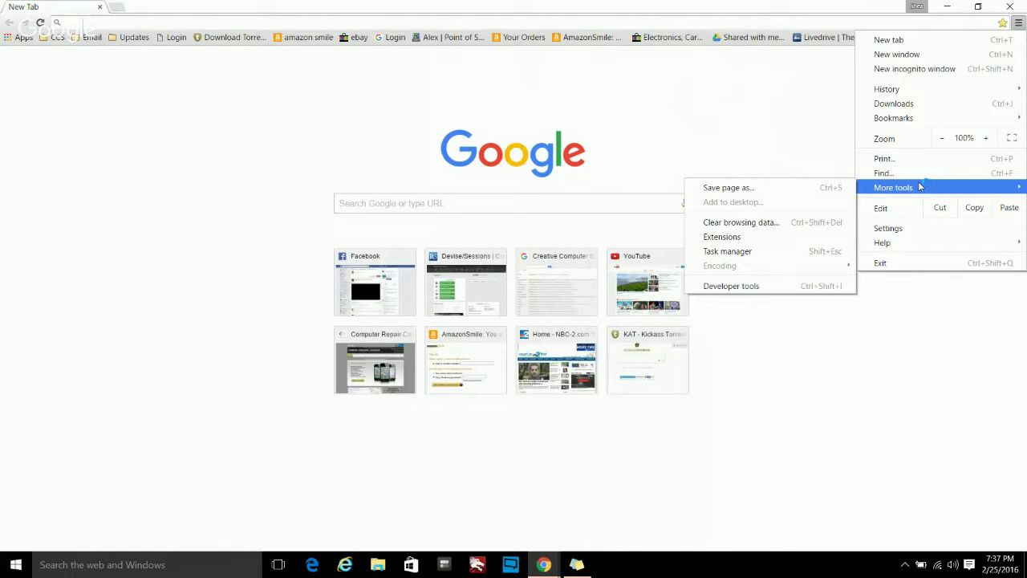
{"action": "left_click", "coordinate": [917, 7]}
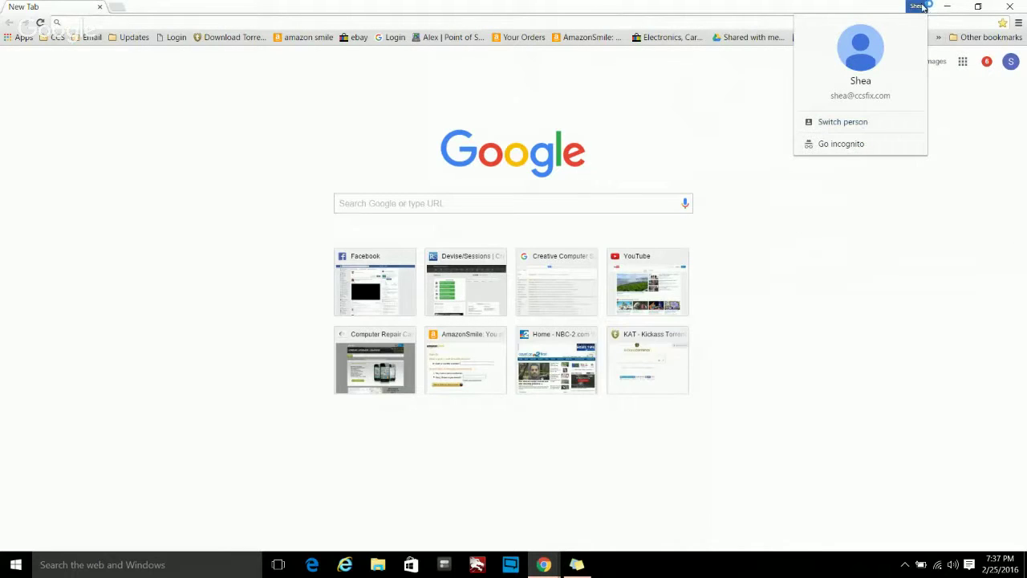
- Open a New incognito window from the Chrome menu, then close it
{"action": "left_click", "coordinate": [964, 175]}
{"action": "left_click", "coordinate": [1016, 24]}
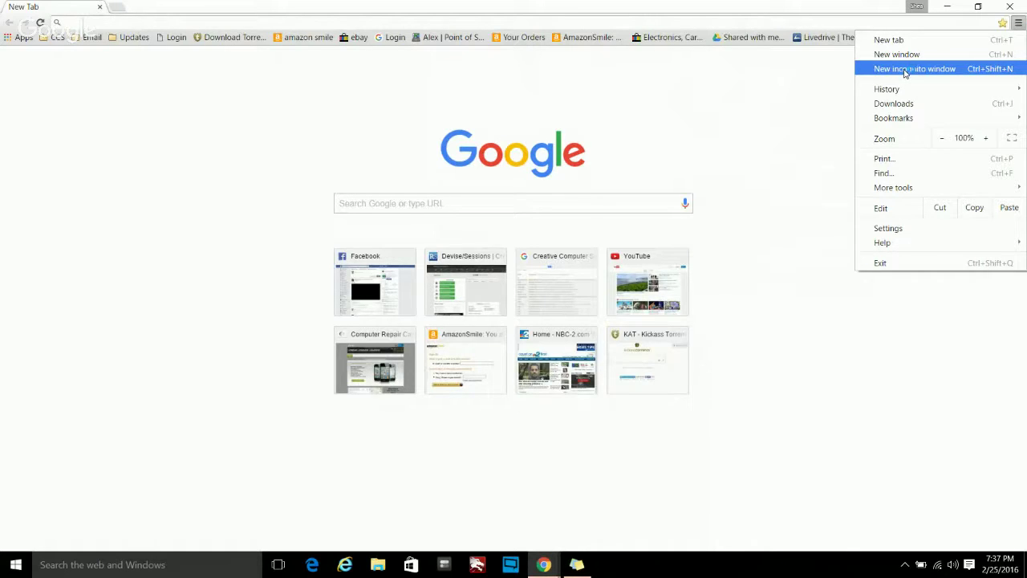
{"action": "left_click", "coordinate": [904, 73]}
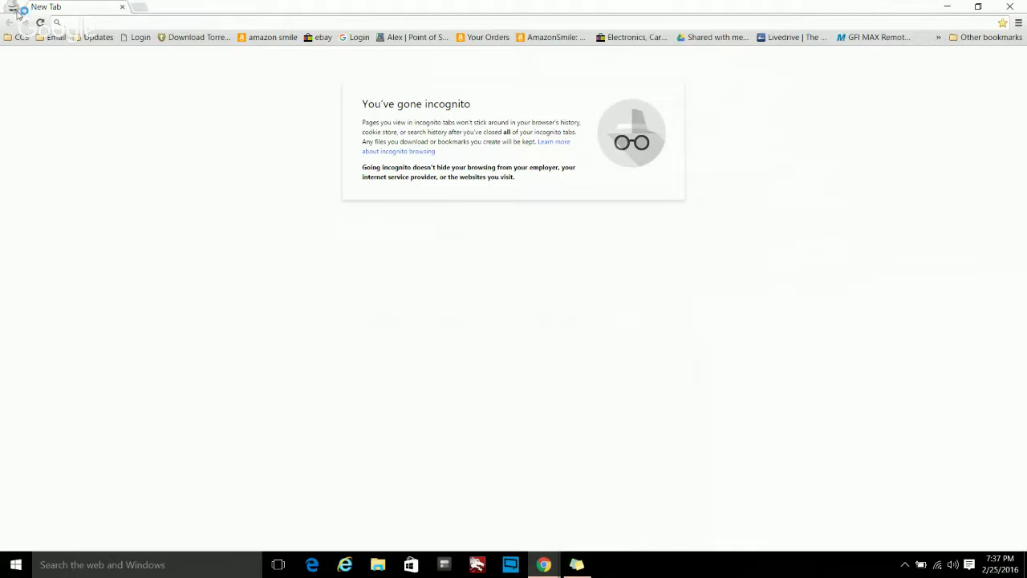
{"action": "left_click", "coordinate": [122, 7]}
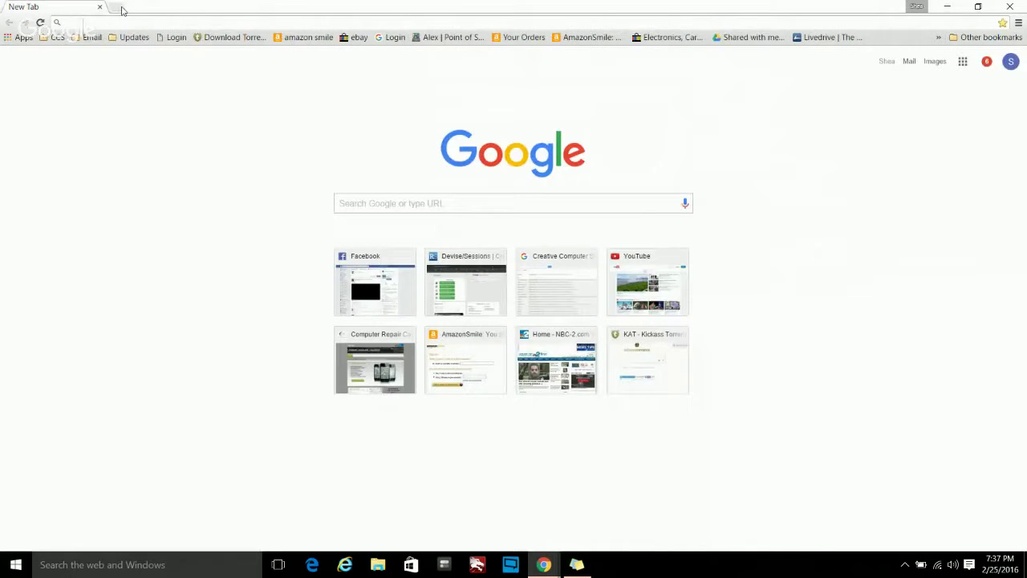
{"action": "left_click", "coordinate": [1018, 24]}
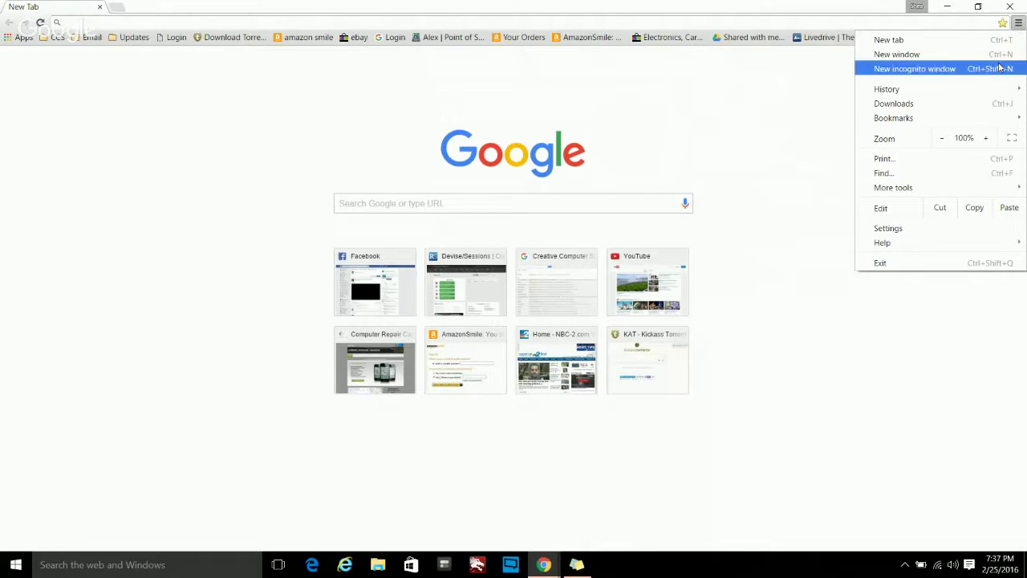
- Open Chrome Settings, add a Google new tab beside it, and return to Settings
{"action": "left_click", "coordinate": [888, 228]}
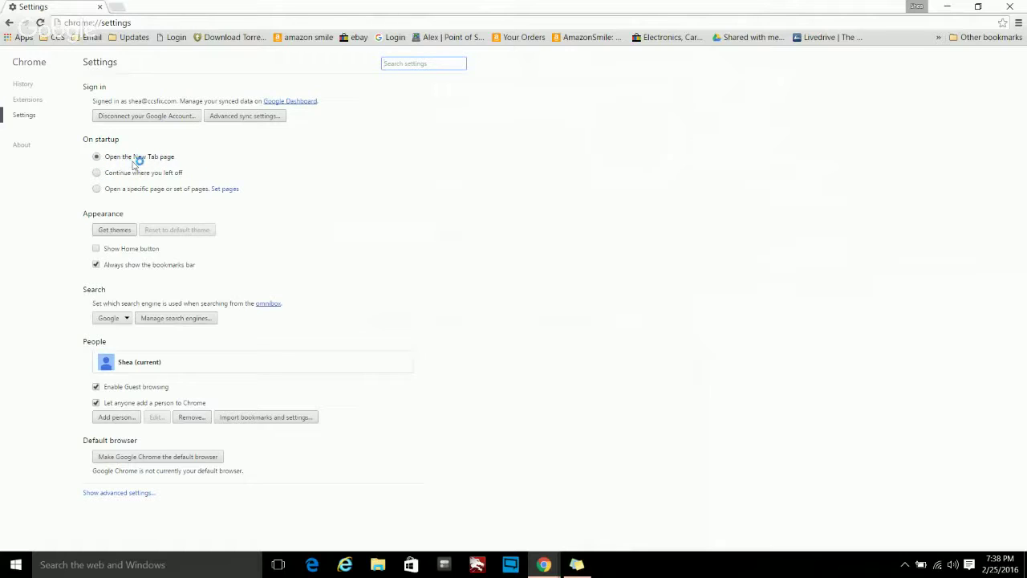
{"action": "left_click", "coordinate": [118, 11]}
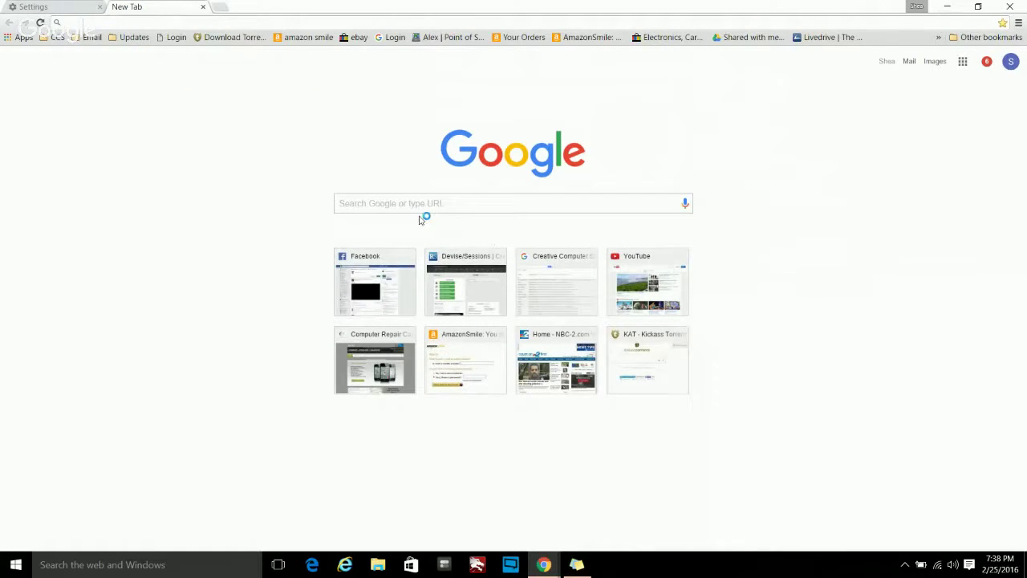
{"action": "left_click", "coordinate": [47, 7]}
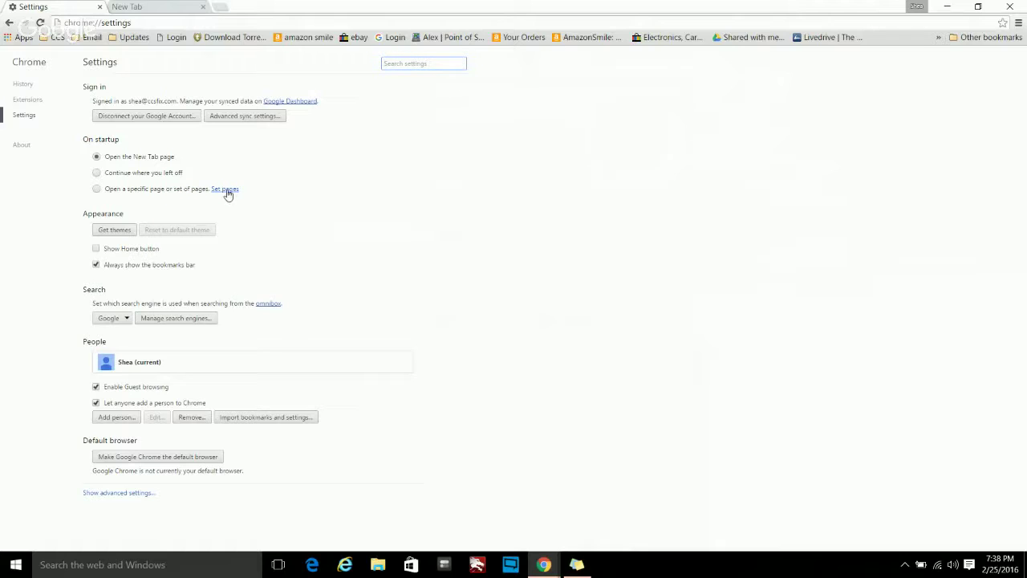
- Load MSN.COM in the New Tab tab, then go back to the startup pages settings
{"action": "left_click", "coordinate": [225, 190]}
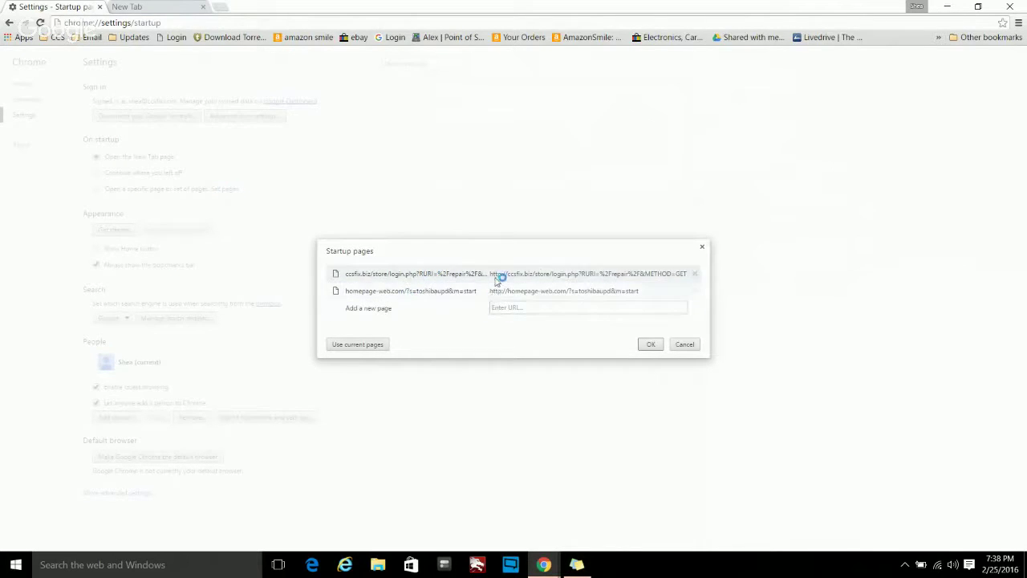
{"action": "left_click", "coordinate": [359, 346]}
{"action": "left_click", "coordinate": [164, 8]}
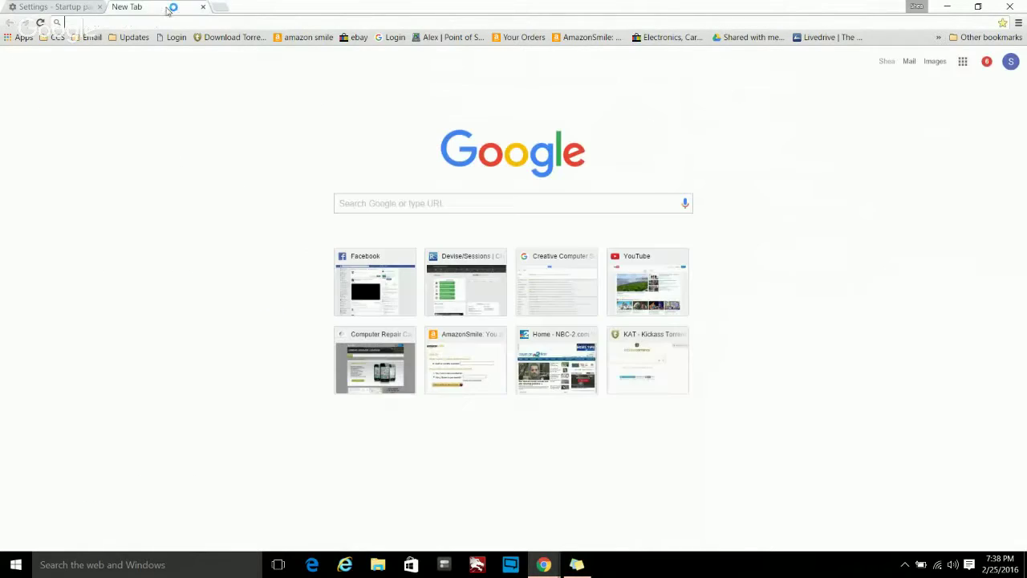
{"action": "left_click", "coordinate": [171, 24]}
{"action": "type", "text": "M"}
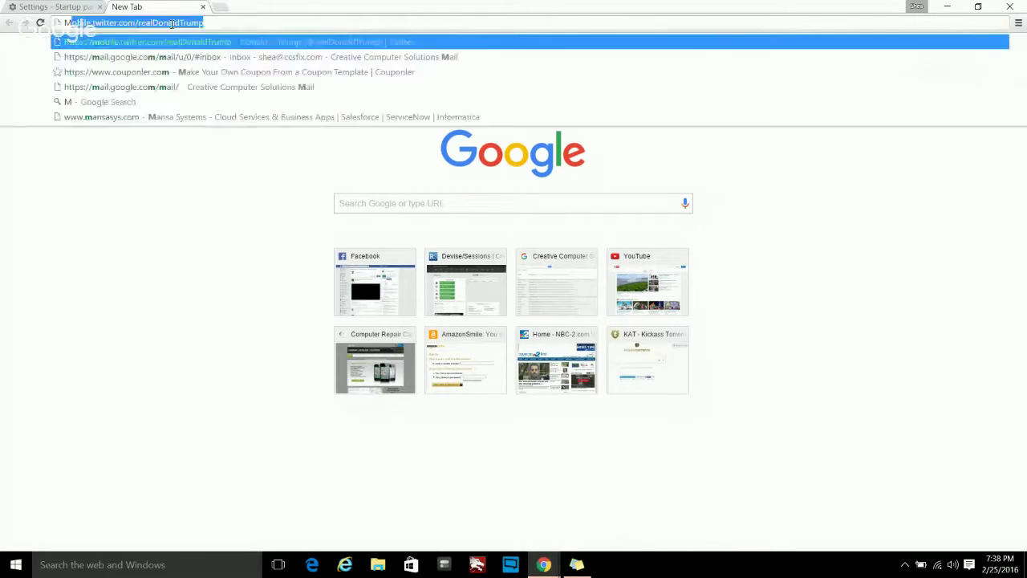
{"action": "type", "text": "SN.COM"}
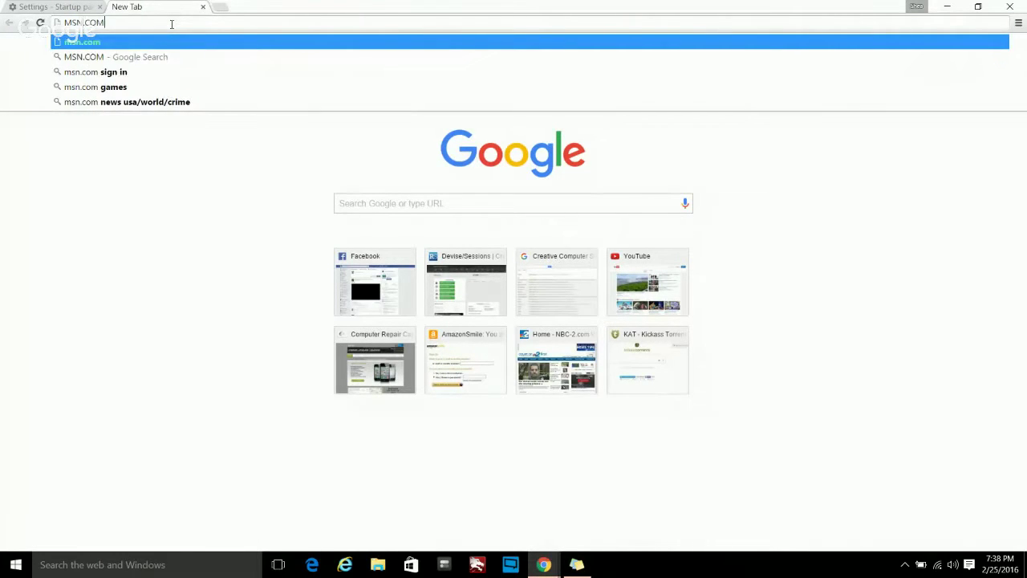
{"action": "key", "text": "Return"}
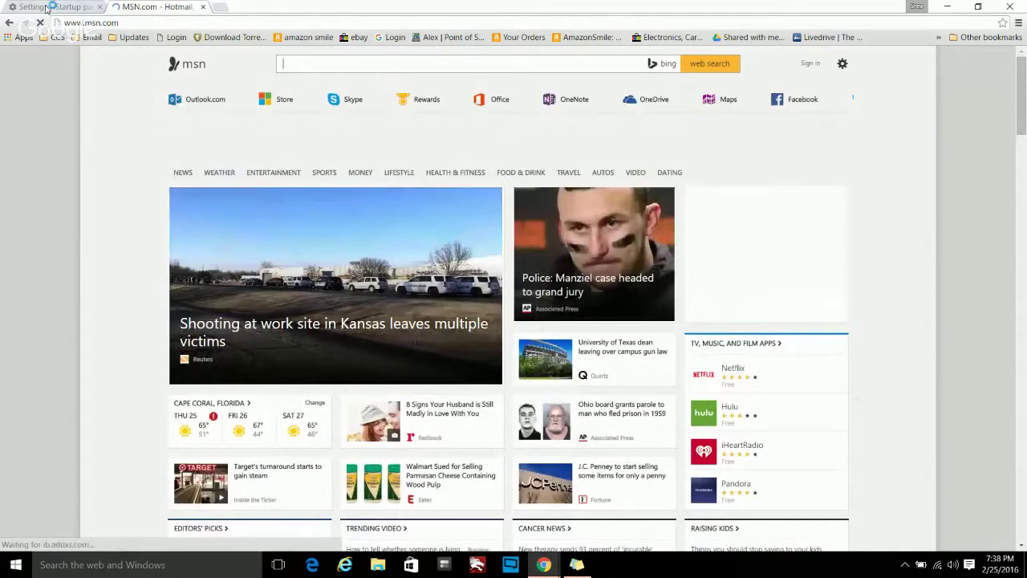
{"action": "left_click", "coordinate": [45, 8]}
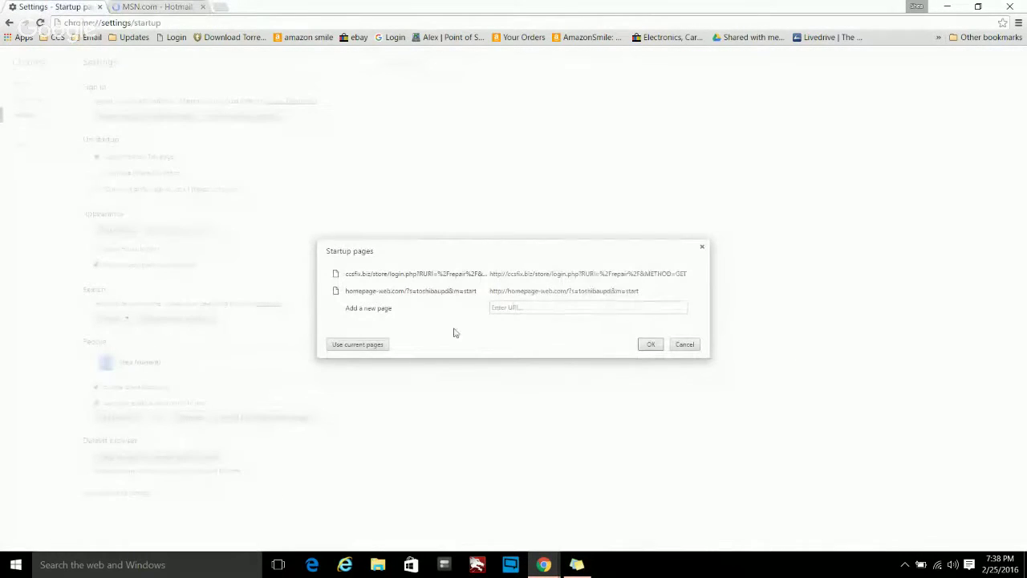
- Trim the startup pages to MSN.com only, removing Hangouts, inbox, training event, Facebook and Accounts, then close the MSN.com tab
{"action": "left_click", "coordinate": [347, 346]}
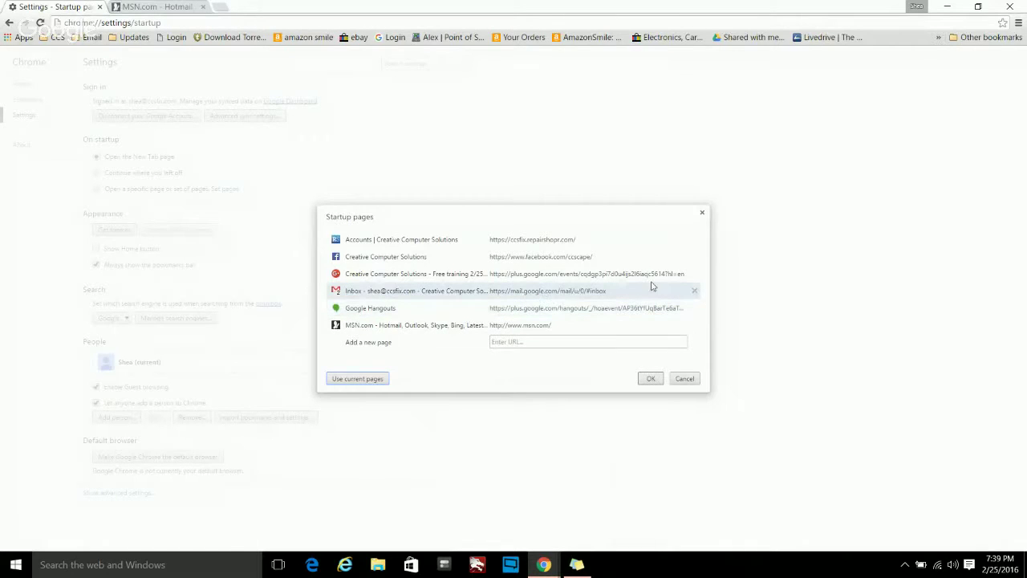
{"action": "left_click", "coordinate": [694, 309]}
{"action": "left_click", "coordinate": [695, 299]}
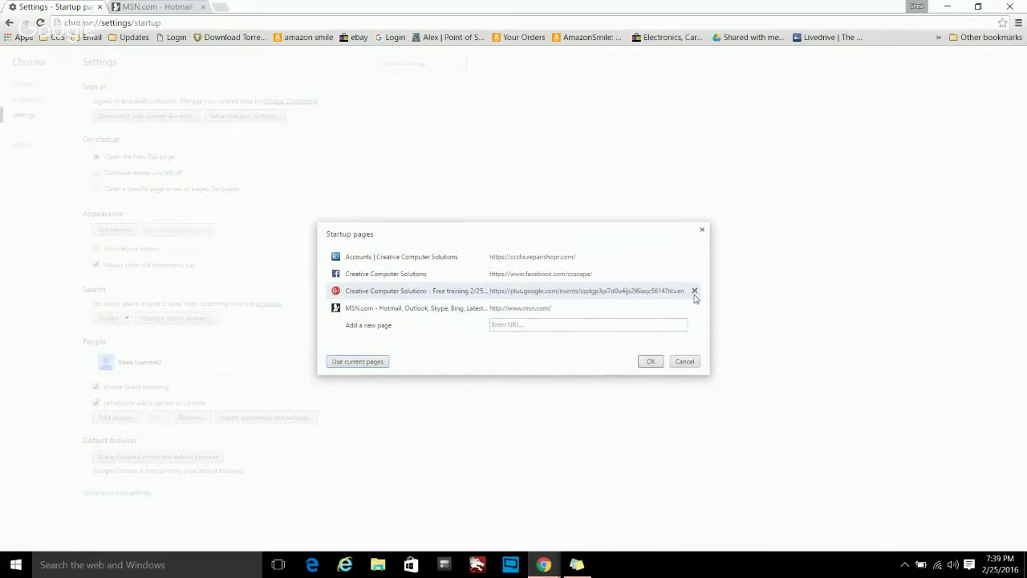
{"action": "left_click", "coordinate": [695, 291]}
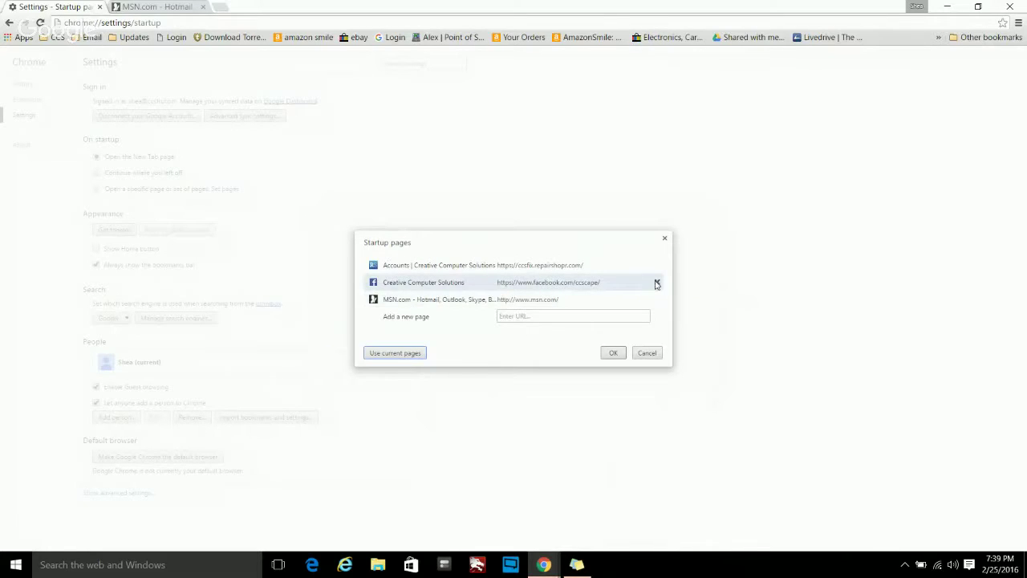
{"action": "left_click", "coordinate": [657, 282]}
{"action": "left_click", "coordinate": [657, 274]}
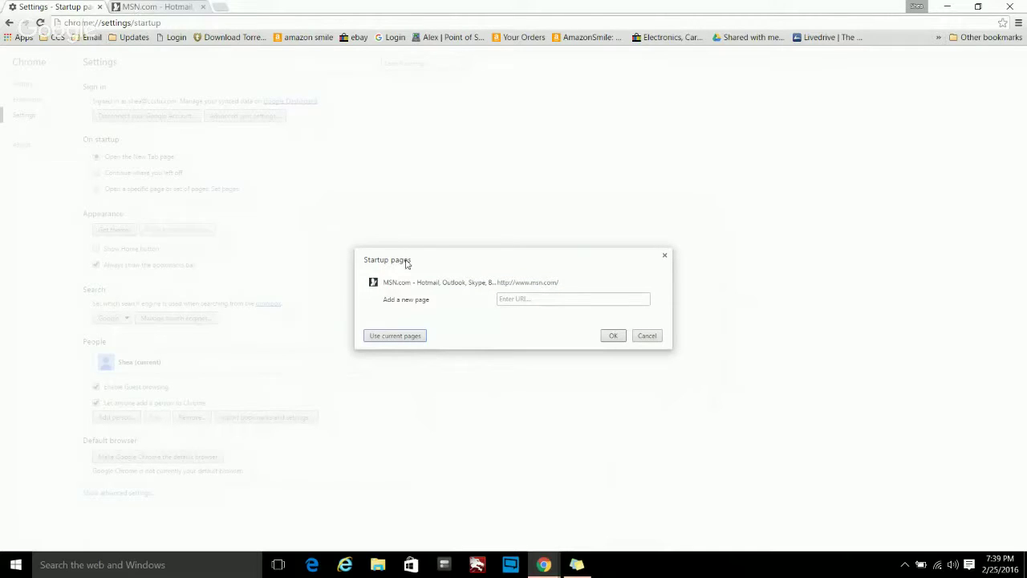
{"action": "left_click", "coordinate": [612, 336]}
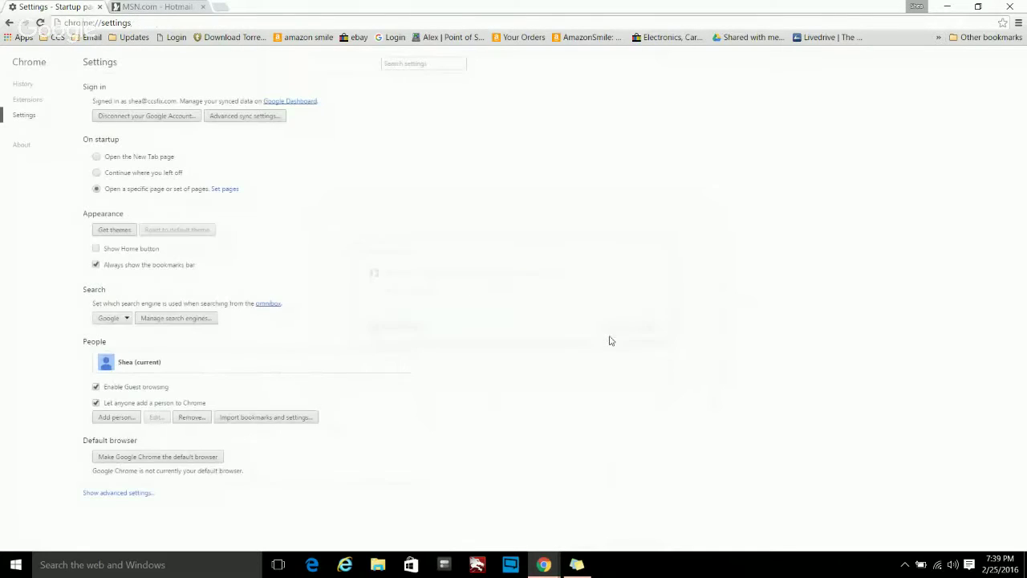
{"action": "left_click", "coordinate": [157, 8]}
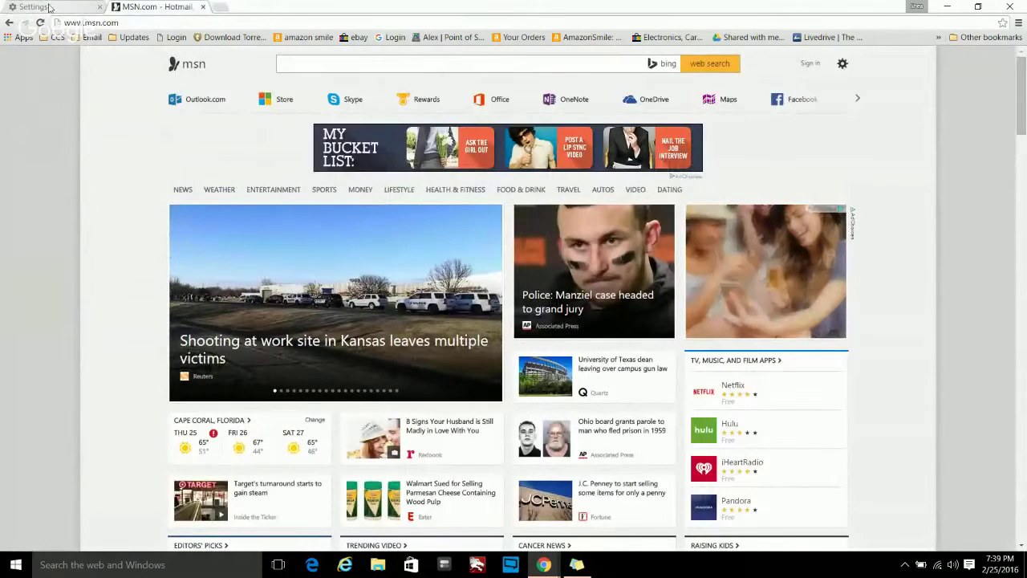
{"action": "left_click", "coordinate": [203, 7]}
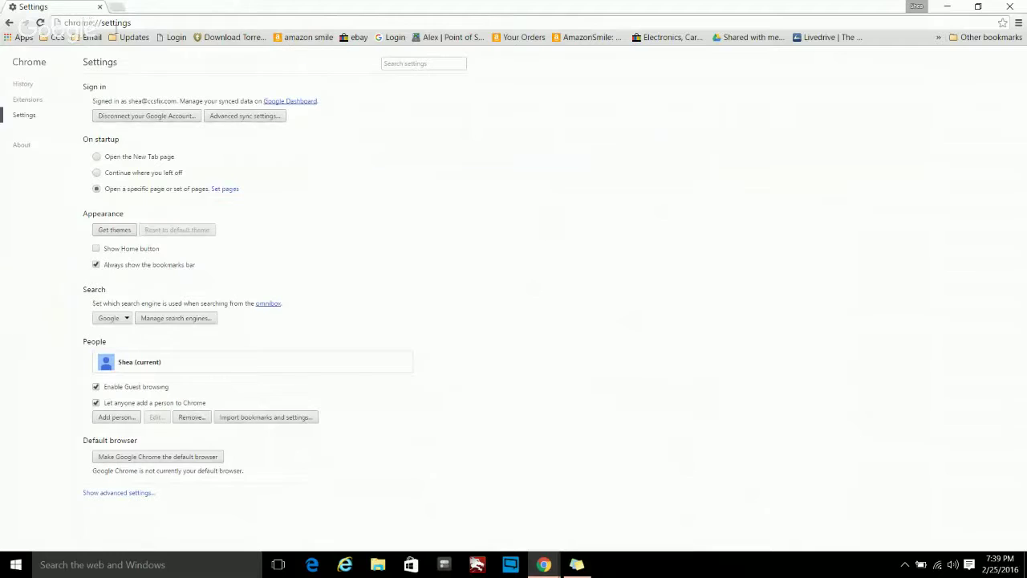
{"action": "left_click", "coordinate": [120, 25]}
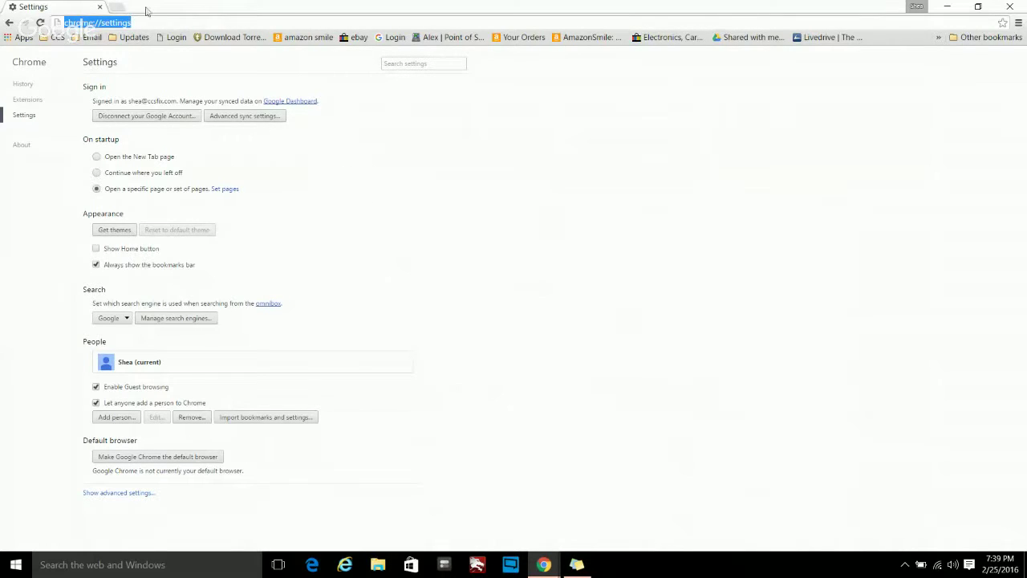
{"action": "left_click", "coordinate": [114, 8]}
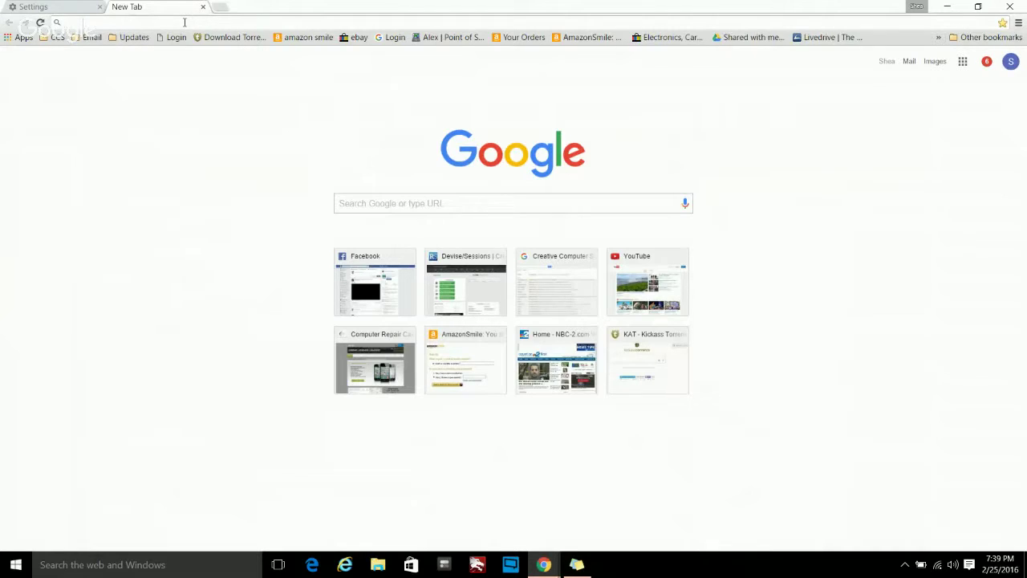
{"action": "type", "text": "www.febay.d"}
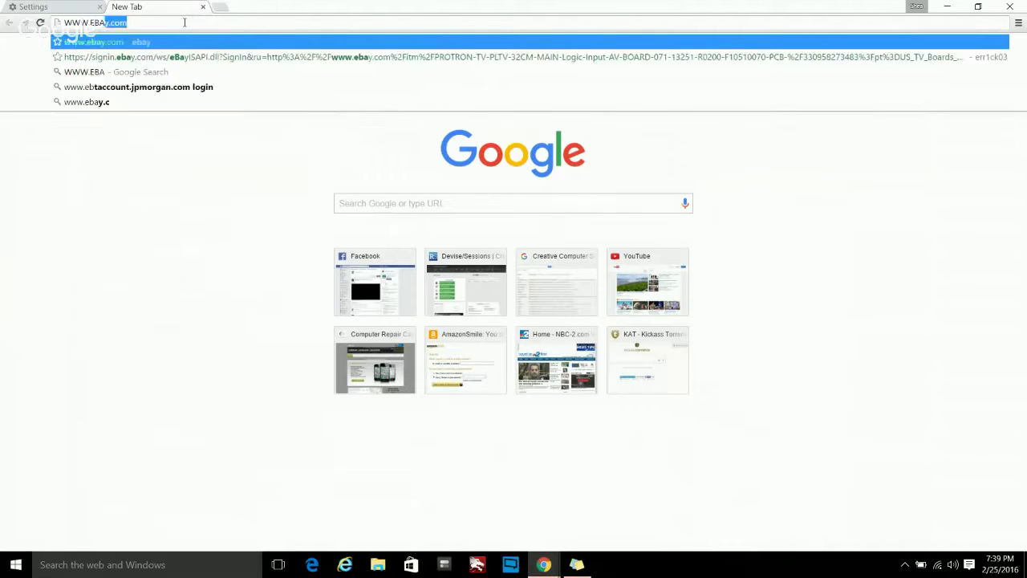
{"action": "type", "text": "e"}
{"action": "key", "text": "Return"}
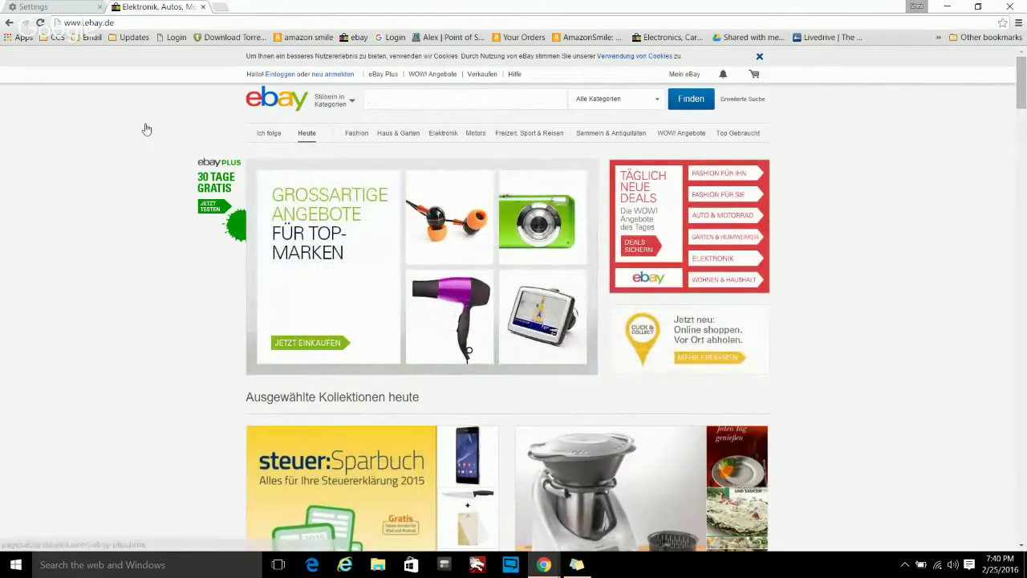
- Dismiss a stray link menu on eBay, then start and clear a new address entry
{"action": "right_click", "coordinate": [146, 128]}
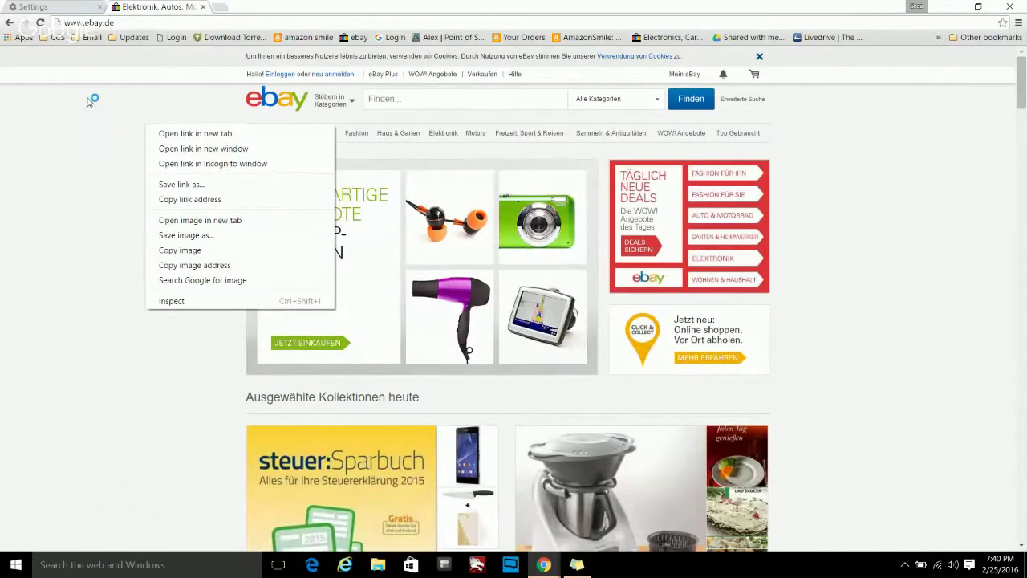
{"action": "left_click", "coordinate": [914, 284]}
{"action": "scroll", "coordinate": [915, 284], "scroll_direction": "down", "scroll_amount": 2}
{"action": "scroll", "coordinate": [901, 268], "scroll_direction": "up", "scroll_amount": 2}
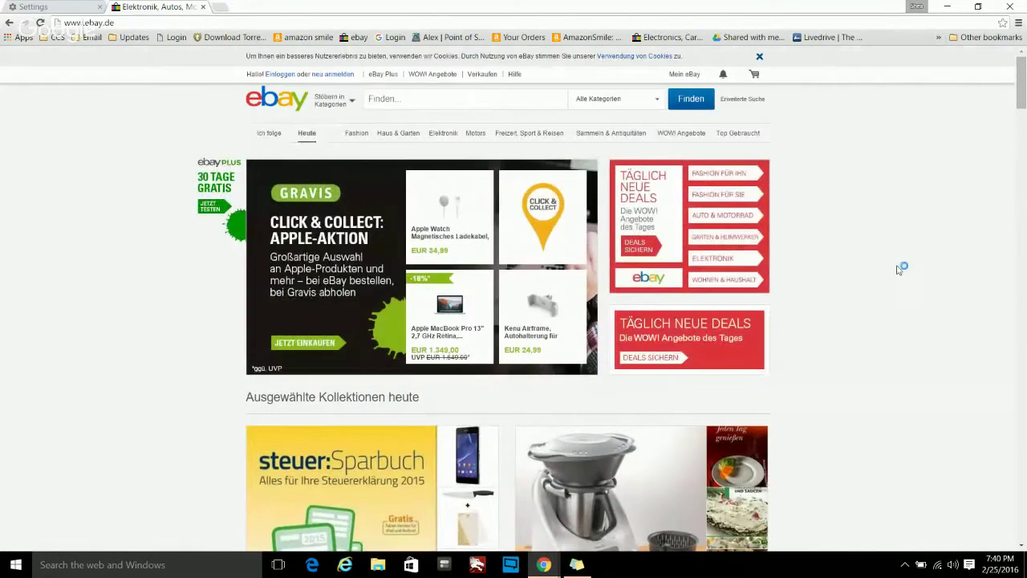
{"action": "left_click", "coordinate": [158, 27]}
{"action": "type", "text": "t"}
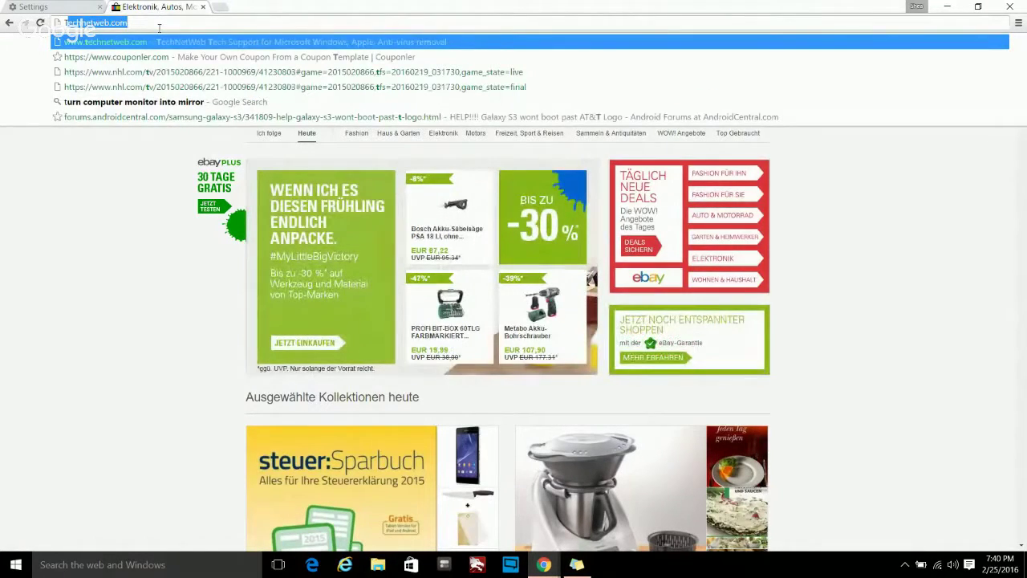
{"action": "key", "text": "BackSpace"}
{"action": "key", "text": "BackSpace"}
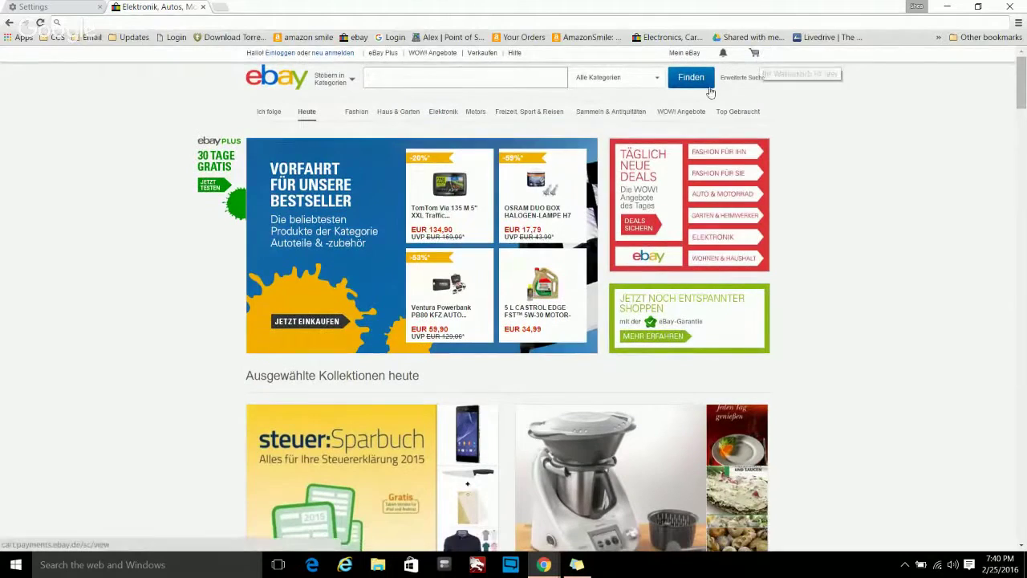
- Dismiss the Chrome menu unused and close the eBay.de tab
{"action": "left_click", "coordinate": [1018, 24]}
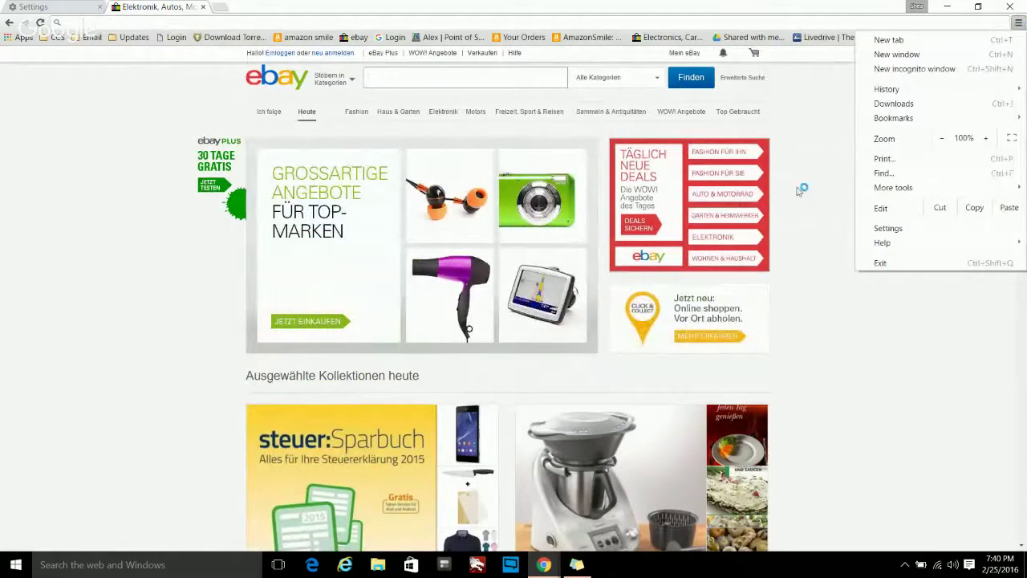
{"action": "mouse_move", "coordinate": [888, 191]}
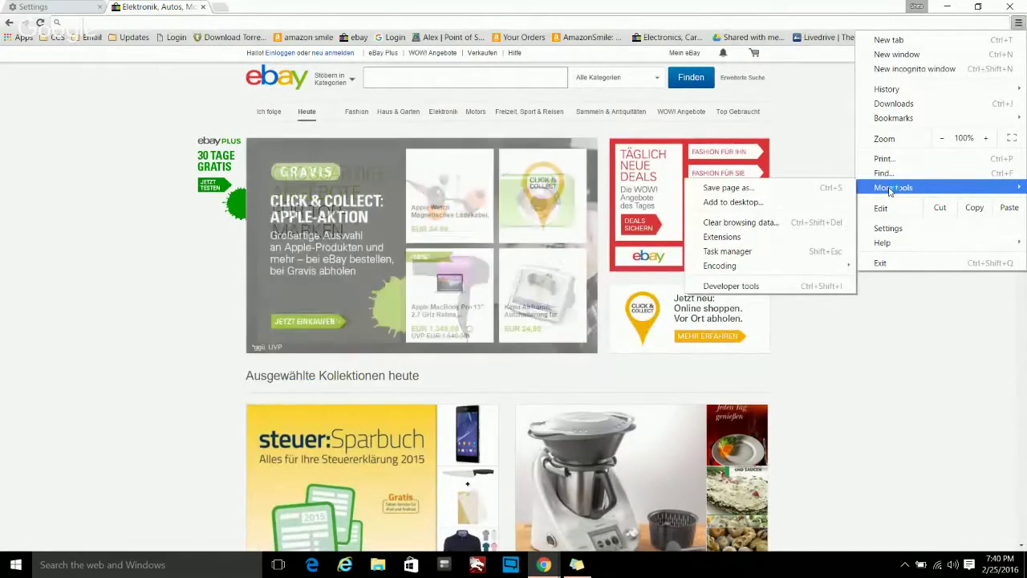
{"action": "left_click", "coordinate": [830, 141]}
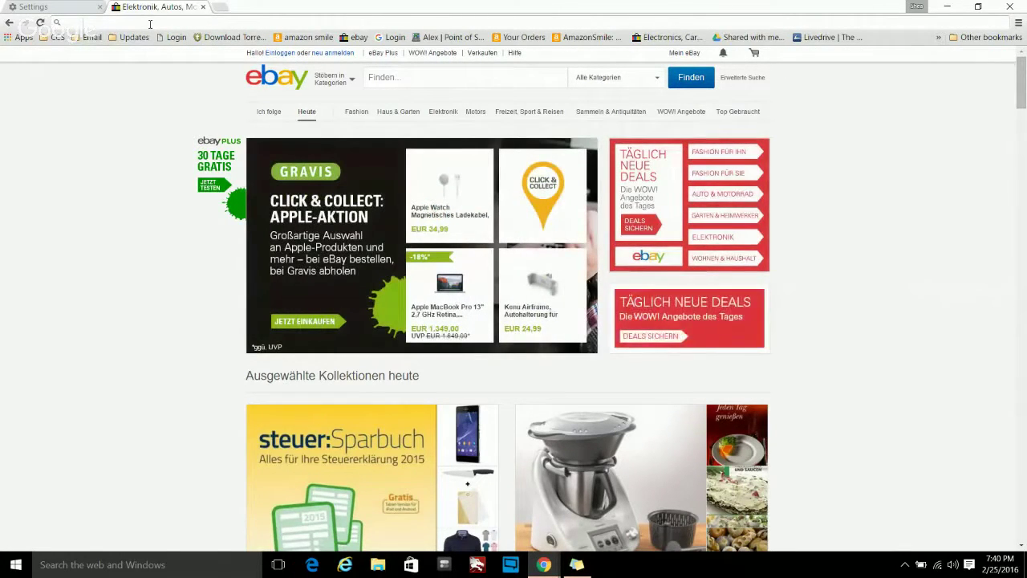
{"action": "left_click", "coordinate": [202, 7]}
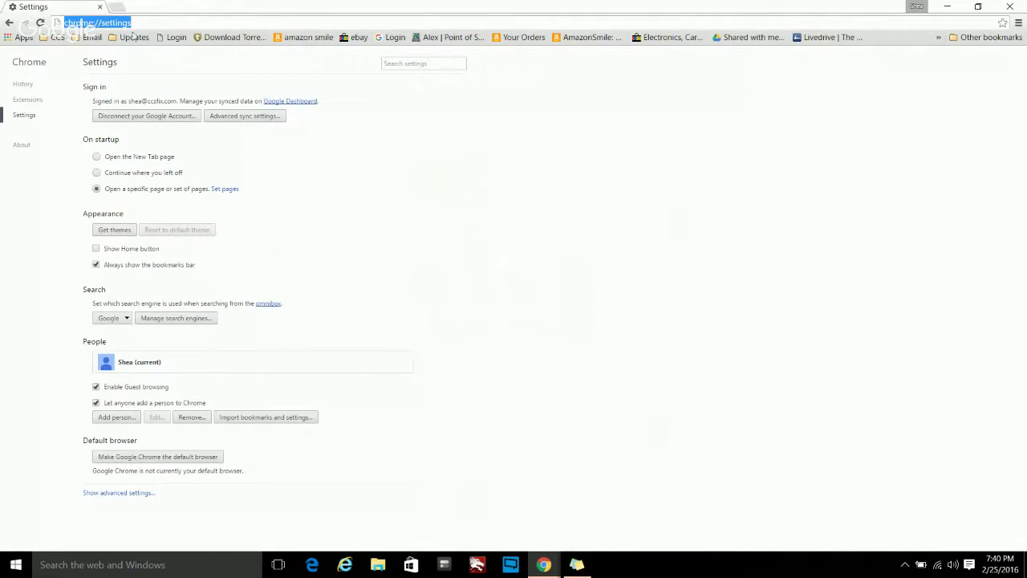
- Open CCSFIX.COM in a new tab and start the Remote Support download
{"action": "left_click", "coordinate": [117, 9]}
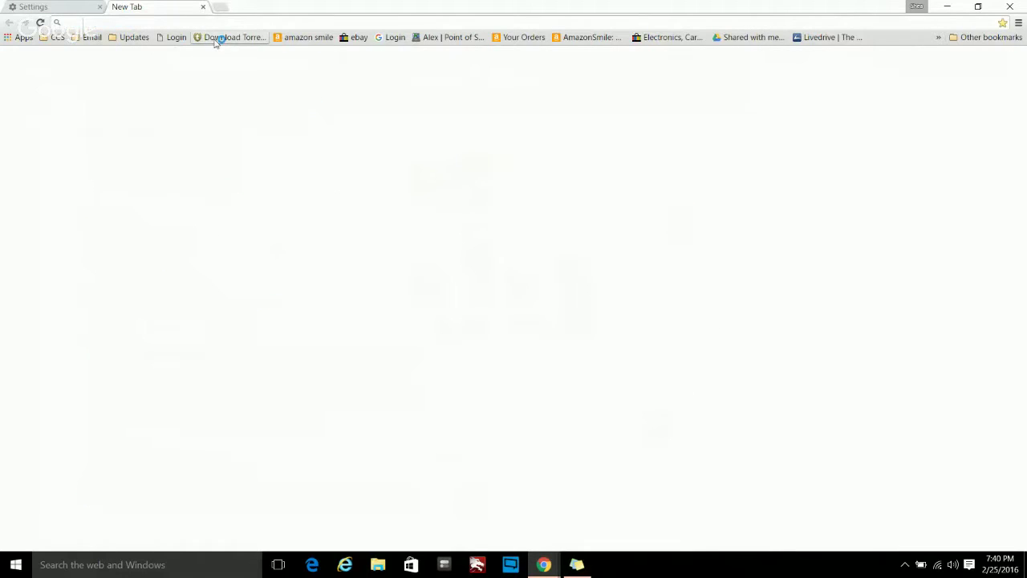
{"action": "type", "text": "CCSF"}
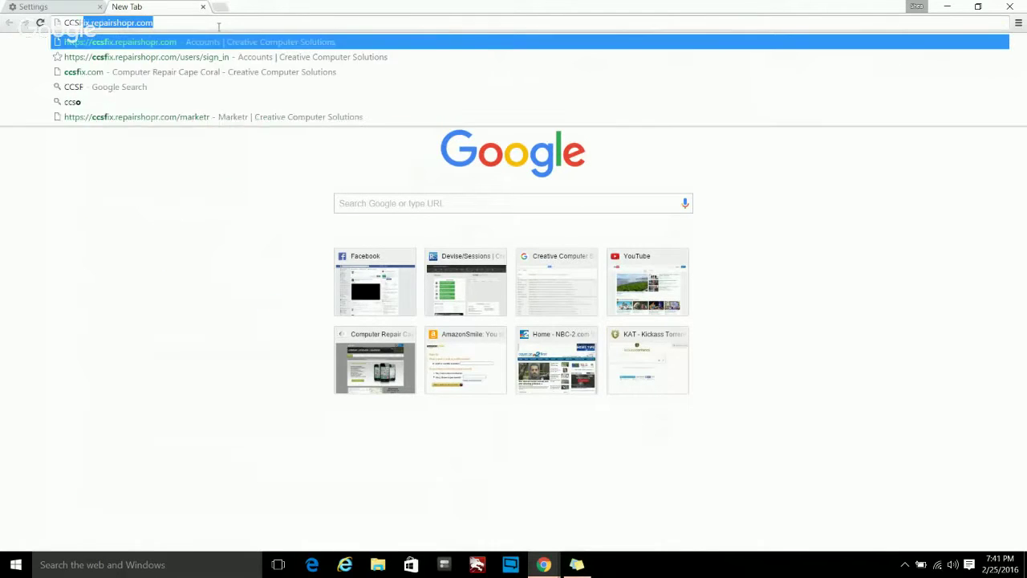
{"action": "type", "text": "IX.COM"}
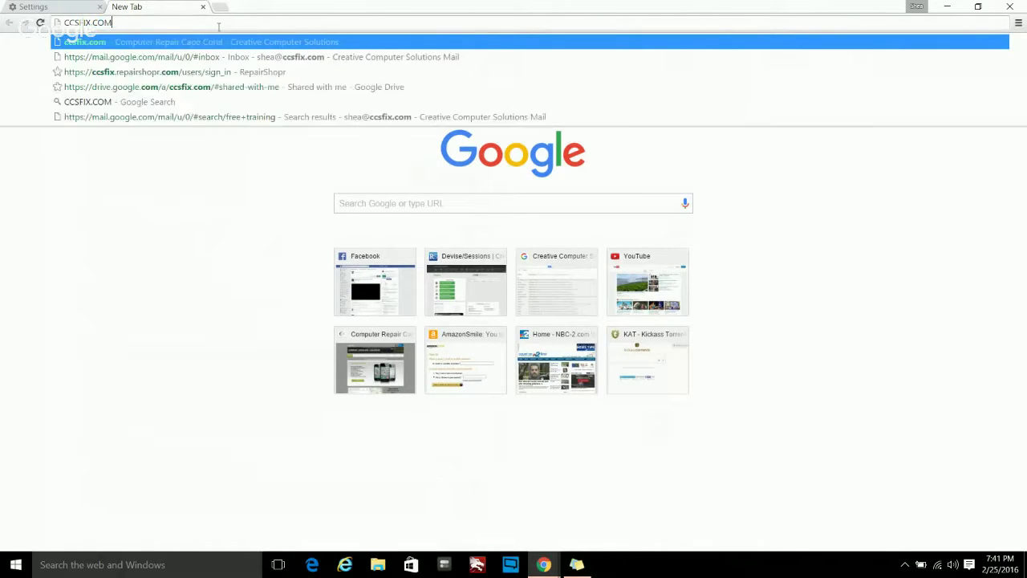
{"action": "key", "text": "Return"}
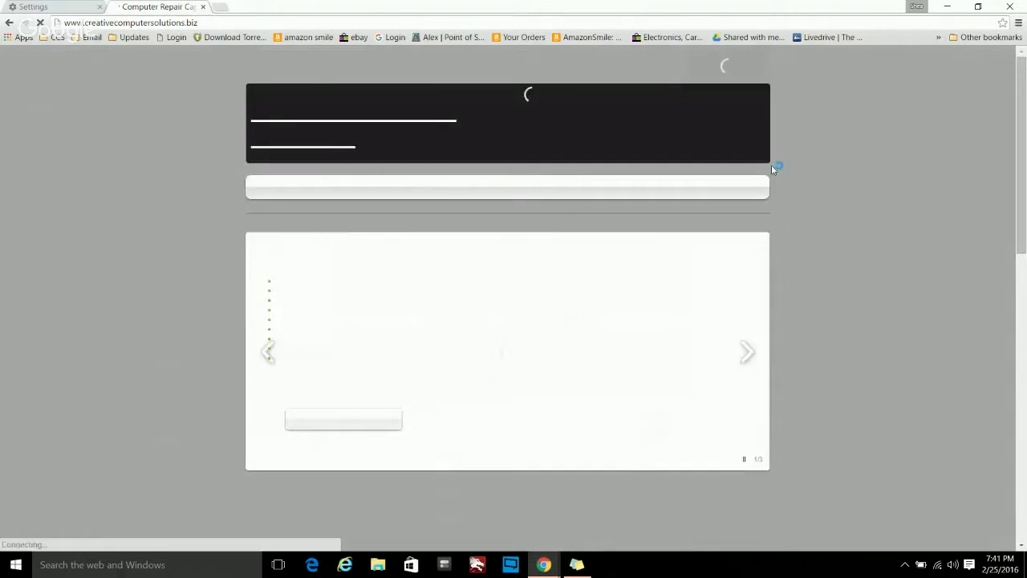
{"action": "left_click", "coordinate": [743, 73]}
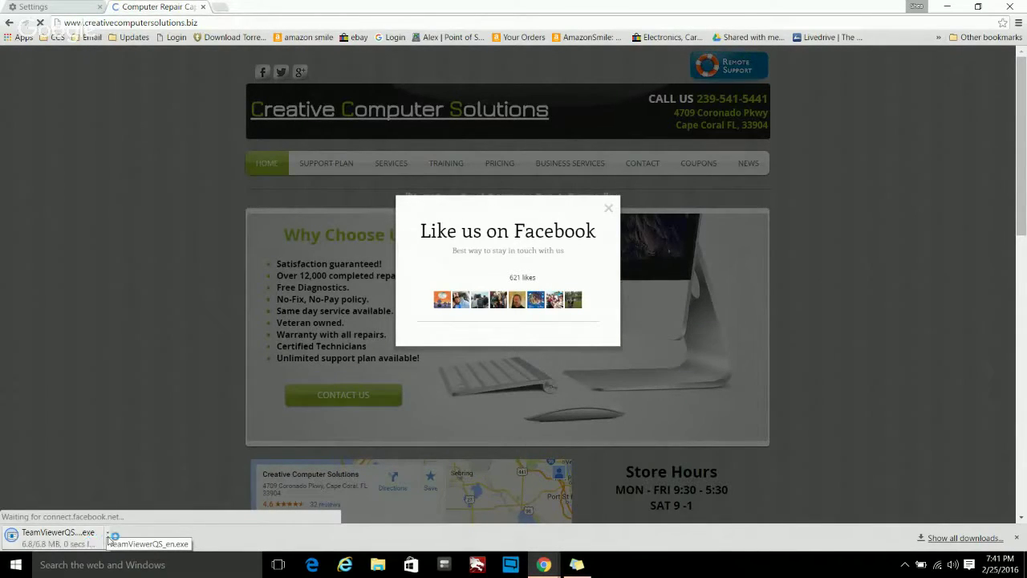
- Check the download's options, dismiss the Like us on Facebook popup, and switch to Internet Explorer
{"action": "left_click", "coordinate": [108, 535]}
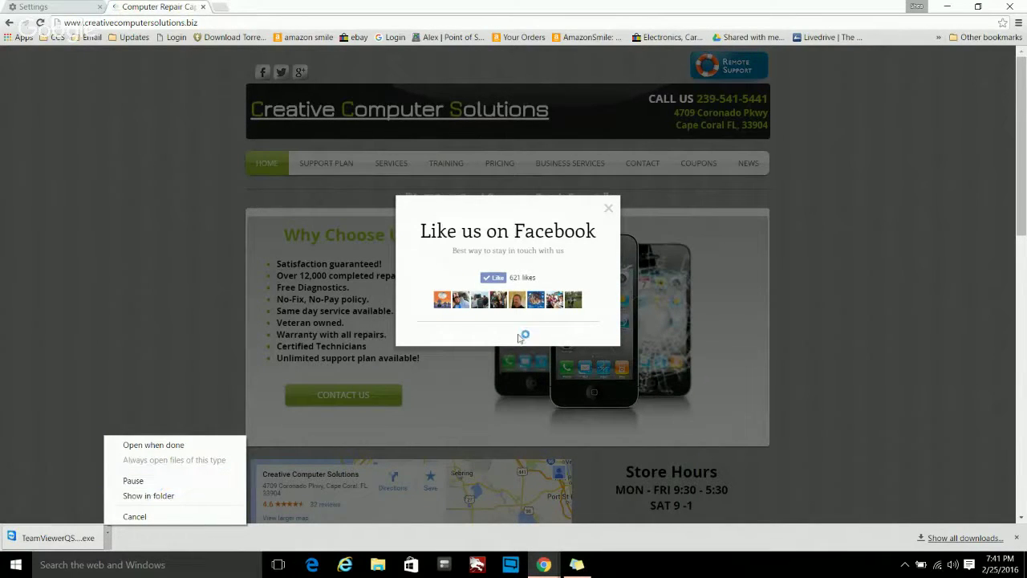
{"action": "left_click", "coordinate": [612, 214]}
{"action": "left_click", "coordinate": [612, 214]}
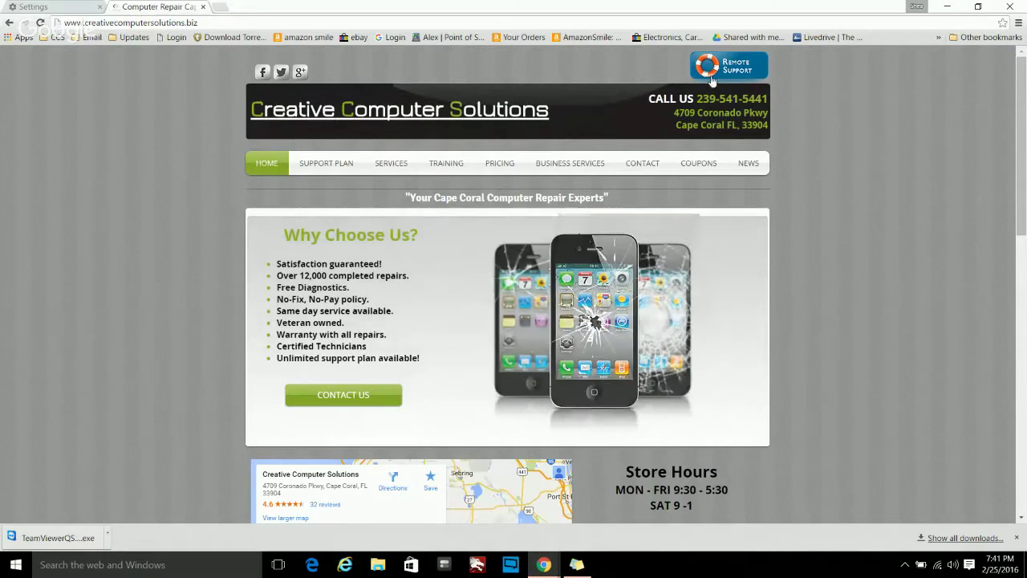
{"action": "right_click", "coordinate": [478, 11]}
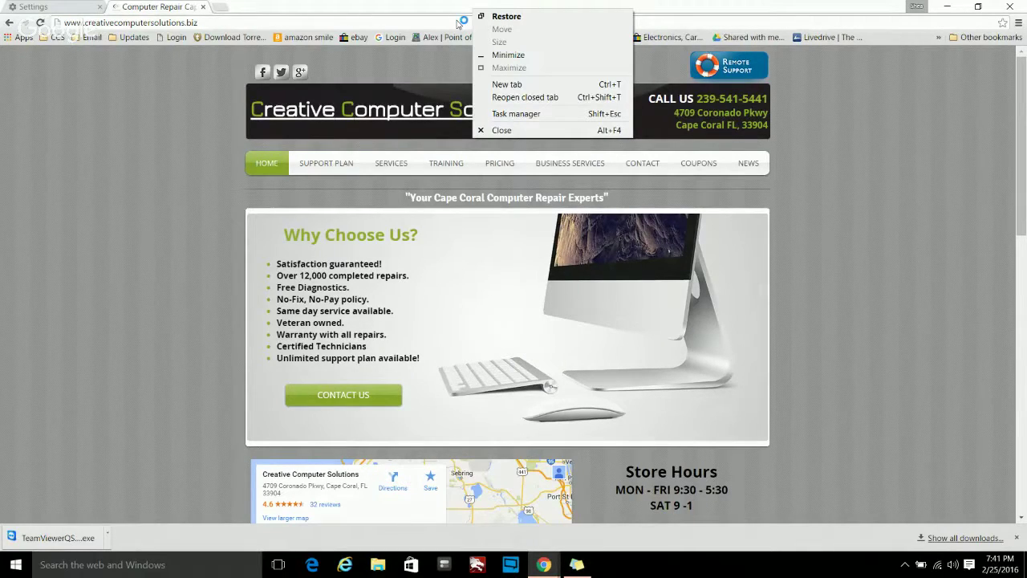
{"action": "left_click", "coordinate": [342, 567]}
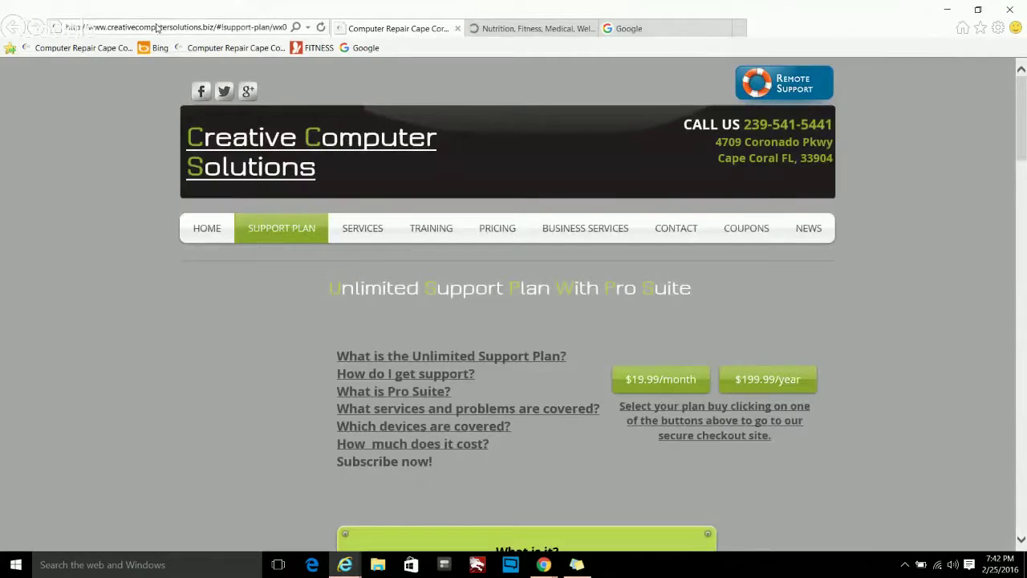
- Search Bing for GOOGLE CHROME and open the Get Google Chrome result
{"action": "left_click", "coordinate": [157, 25]}
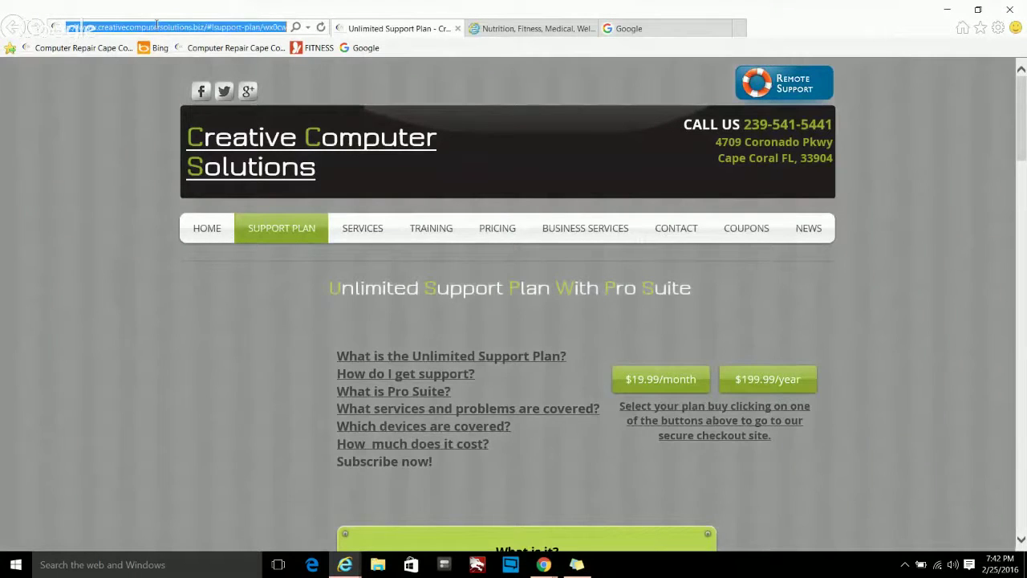
{"action": "type", "text": "GOOGLE CH"}
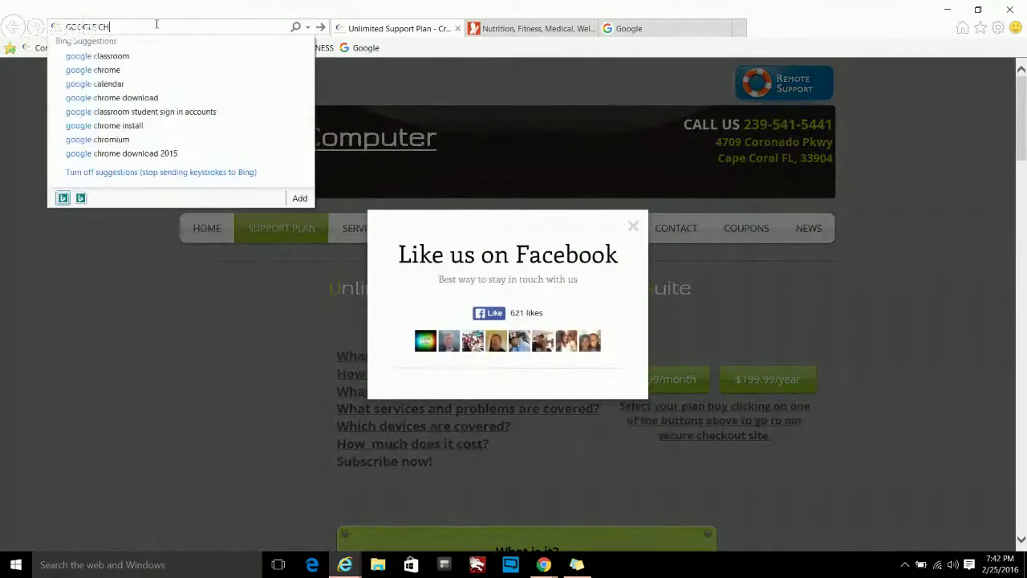
{"action": "type", "text": "ROME"}
{"action": "key", "text": "Return"}
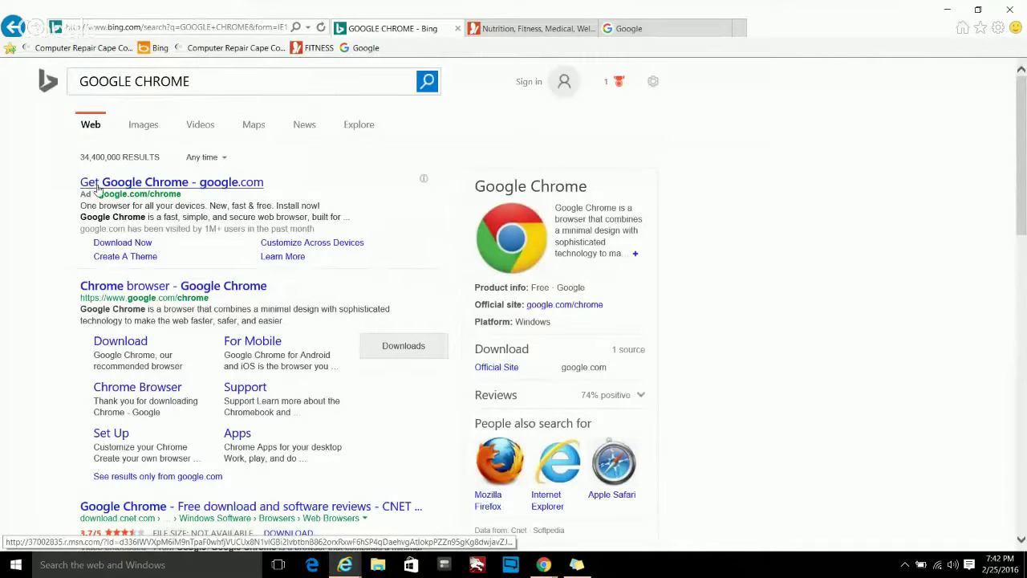
{"action": "left_click", "coordinate": [98, 184]}
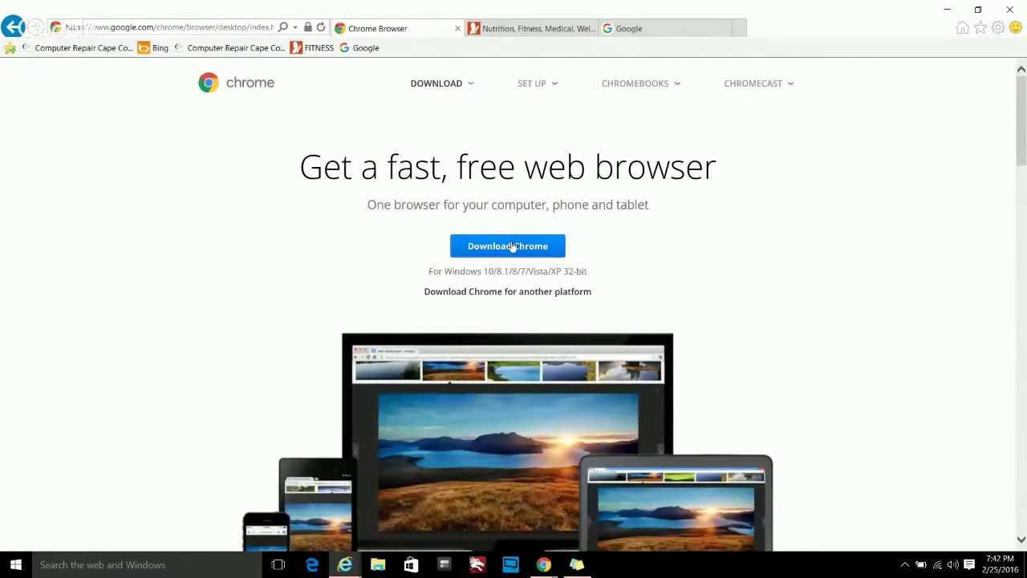
- Download Chrome for Windows past the installer error, then close Internet Explorer with all its tabs
{"action": "left_click", "coordinate": [517, 247]}
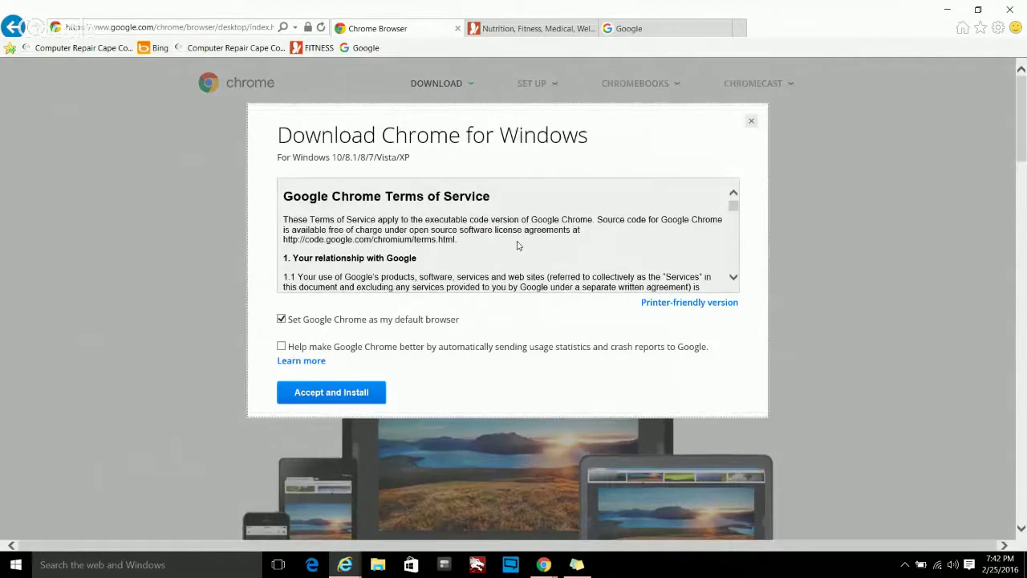
{"action": "left_click", "coordinate": [325, 392]}
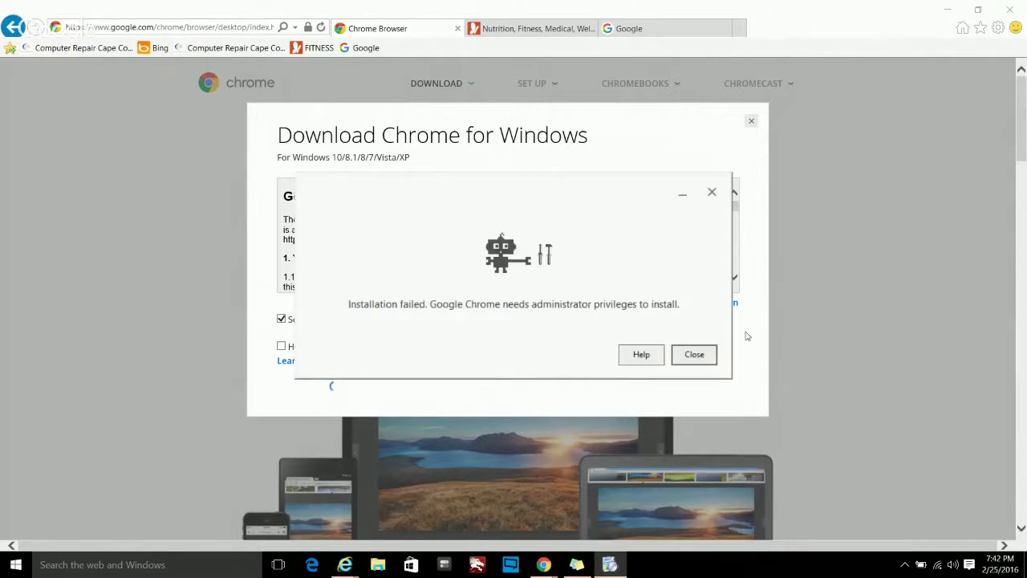
{"action": "left_click", "coordinate": [692, 354]}
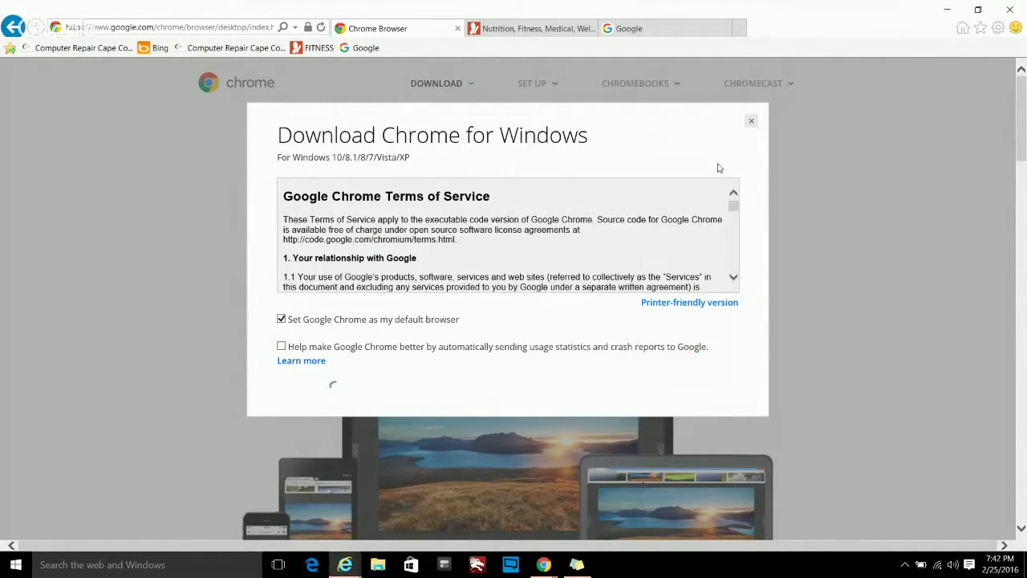
{"action": "left_click", "coordinate": [752, 127]}
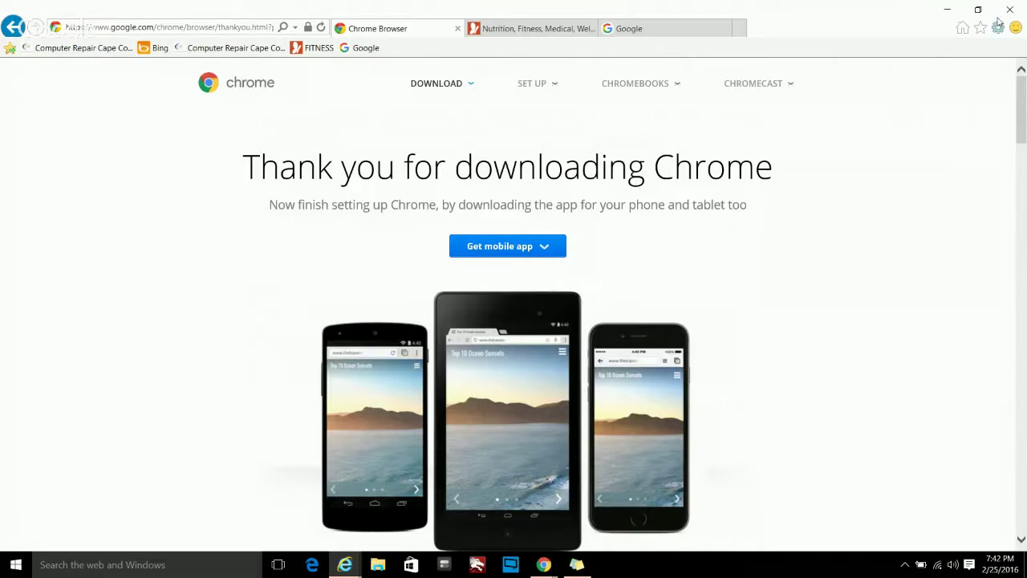
{"action": "left_click", "coordinate": [1004, 11]}
{"action": "left_click", "coordinate": [491, 286]}
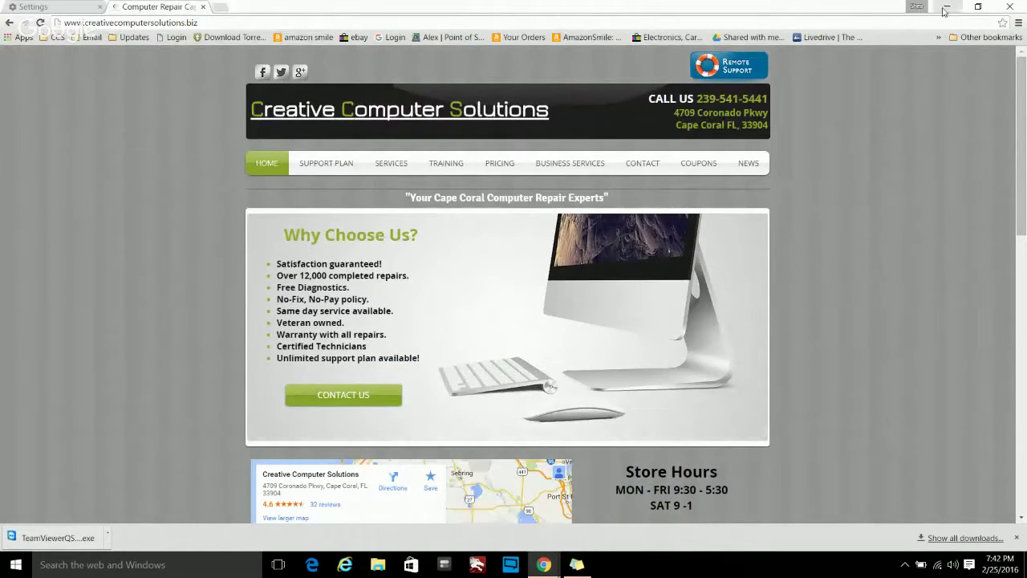
- Minimize Chrome and launch Word 2013 from the Microsoft Office 2013 group in All apps
{"action": "left_click", "coordinate": [945, 7]}
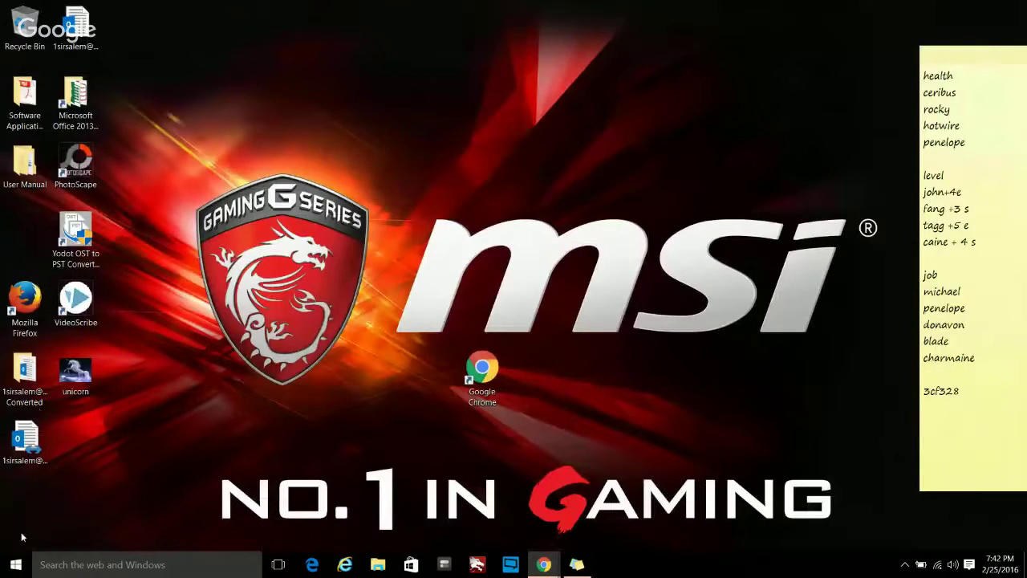
{"action": "left_click", "coordinate": [15, 564]}
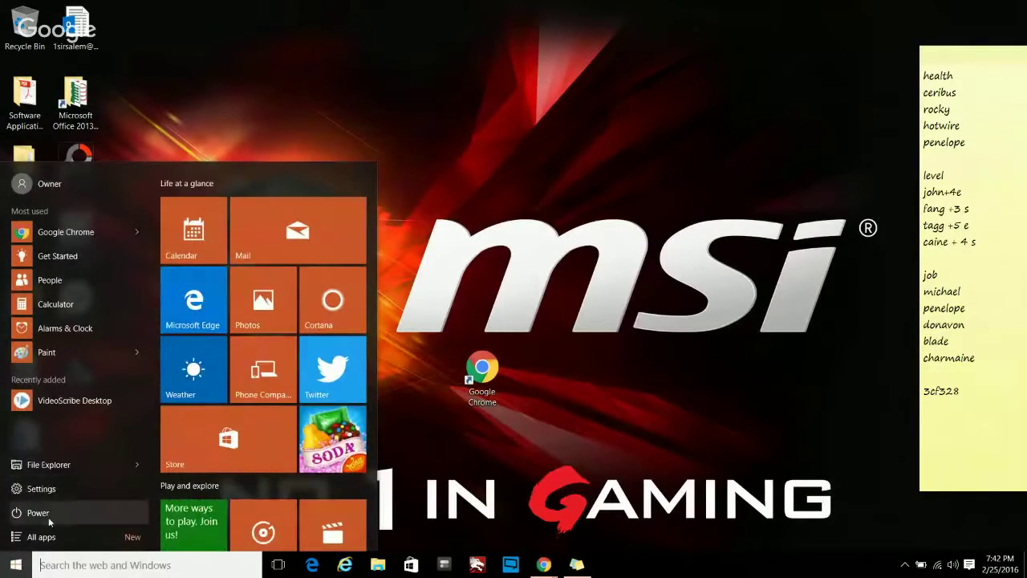
{"action": "left_click", "coordinate": [55, 536]}
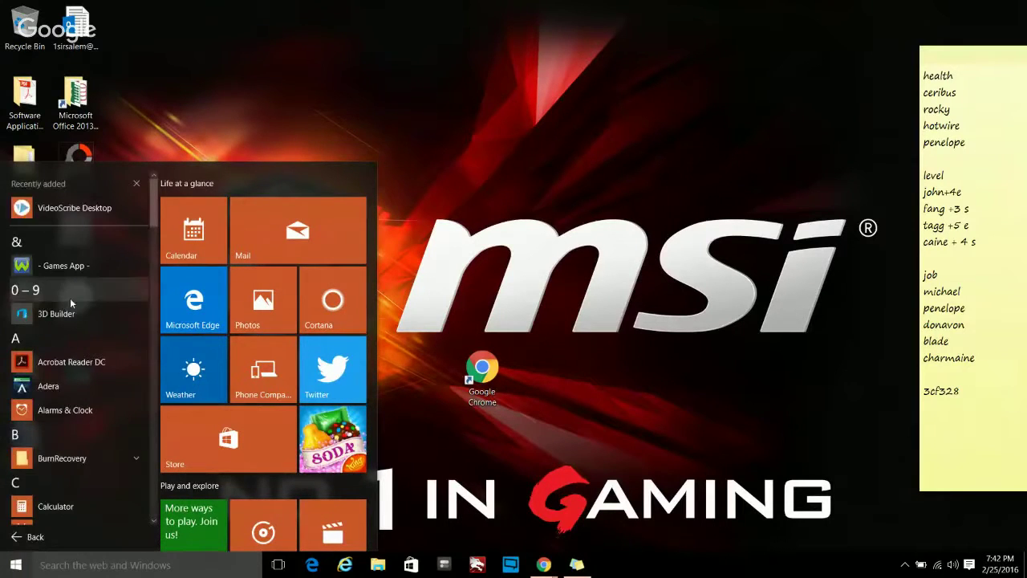
{"action": "scroll", "coordinate": [100, 398], "scroll_direction": "down", "scroll_amount": 8}
{"action": "scroll", "coordinate": [99, 398], "scroll_direction": "down", "scroll_amount": 5}
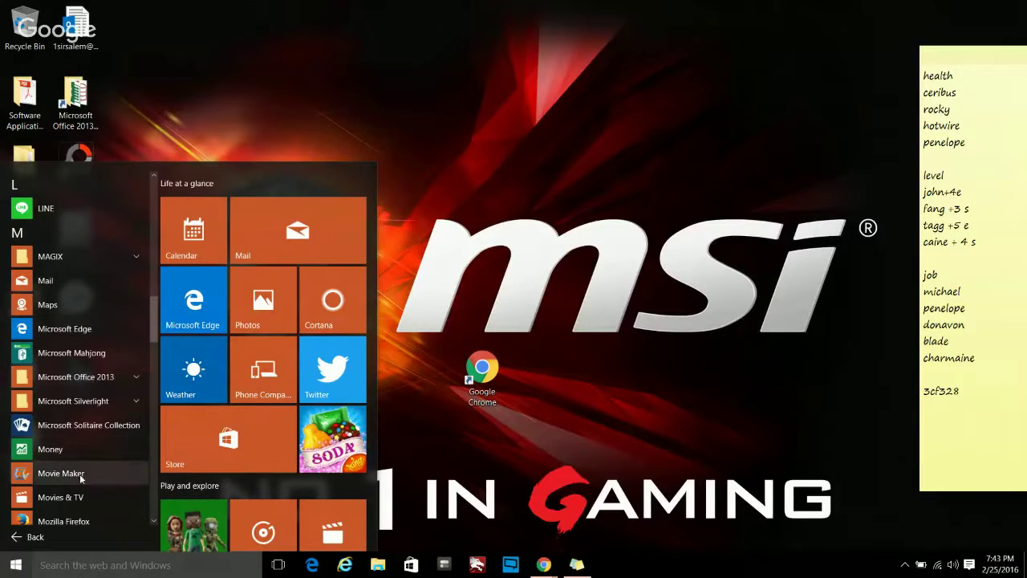
{"action": "scroll", "coordinate": [96, 465], "scroll_direction": "down", "scroll_amount": 1}
{"action": "left_click", "coordinate": [103, 328]}
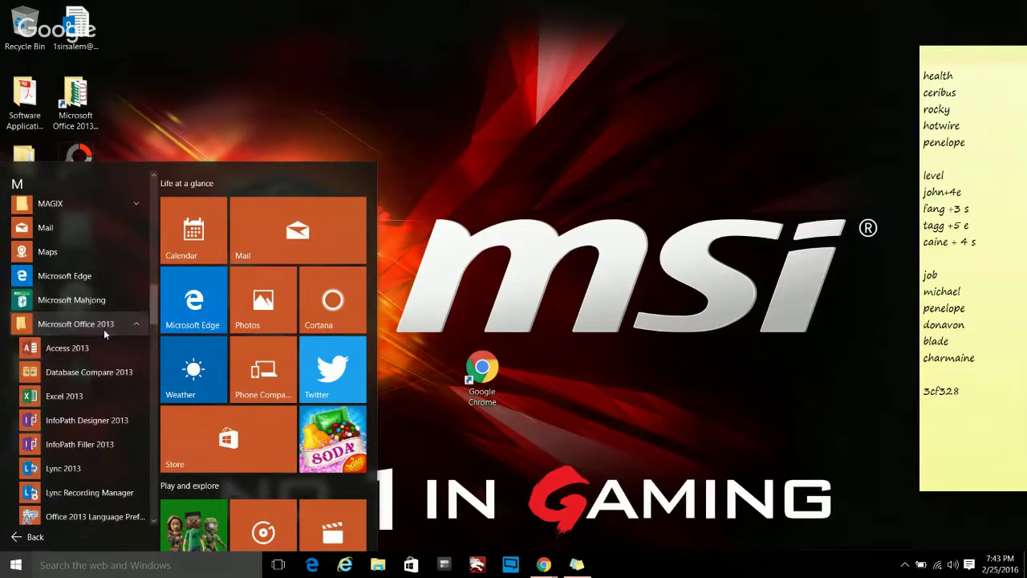
{"action": "scroll", "coordinate": [71, 462], "scroll_direction": "down", "scroll_amount": 5}
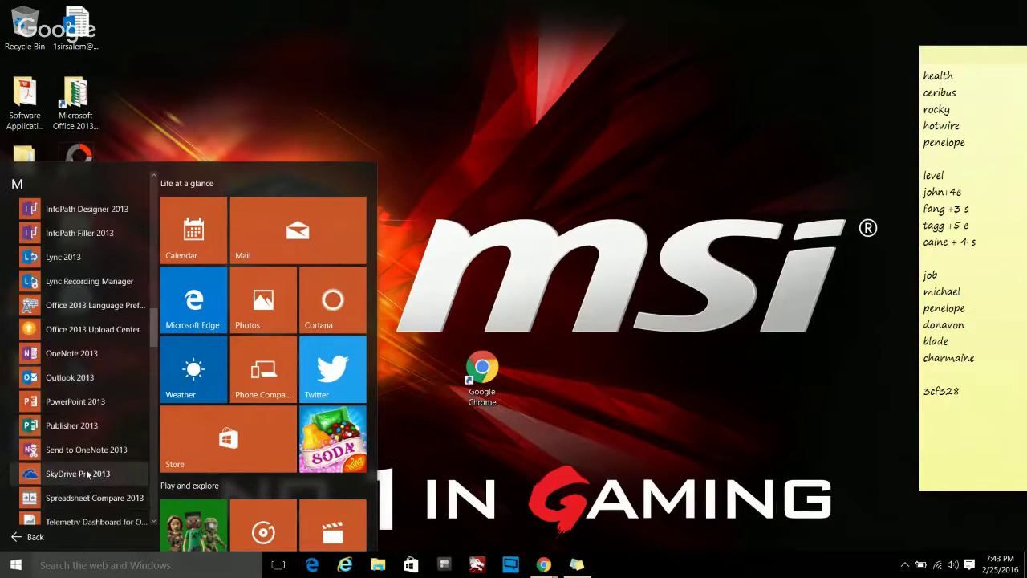
{"action": "scroll", "coordinate": [73, 485], "scroll_direction": "down", "scroll_amount": 3}
{"action": "left_click", "coordinate": [65, 465]}
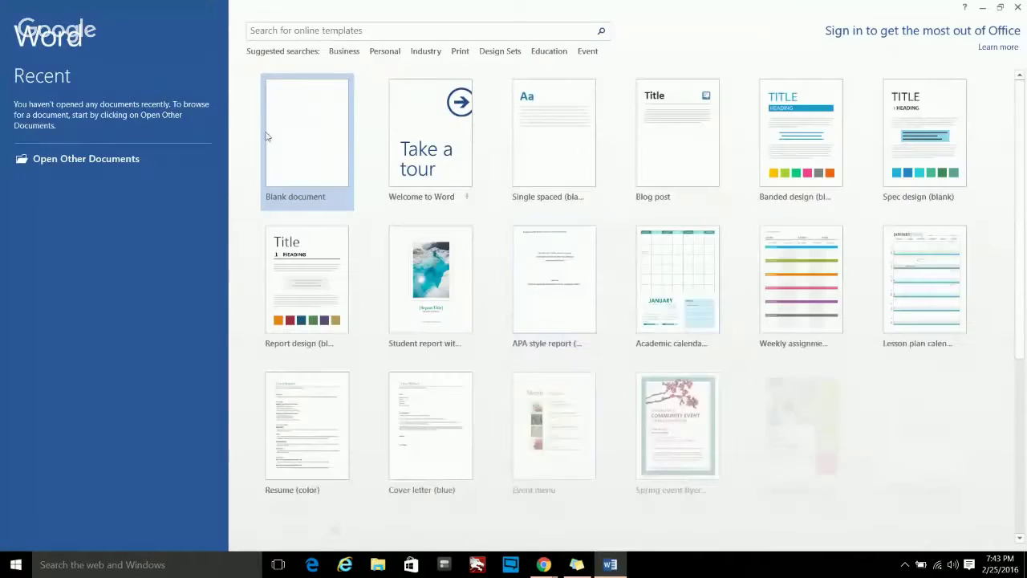
- Type TYPE SOMETHING in a new blank document and copy it
{"action": "left_click", "coordinate": [268, 136]}
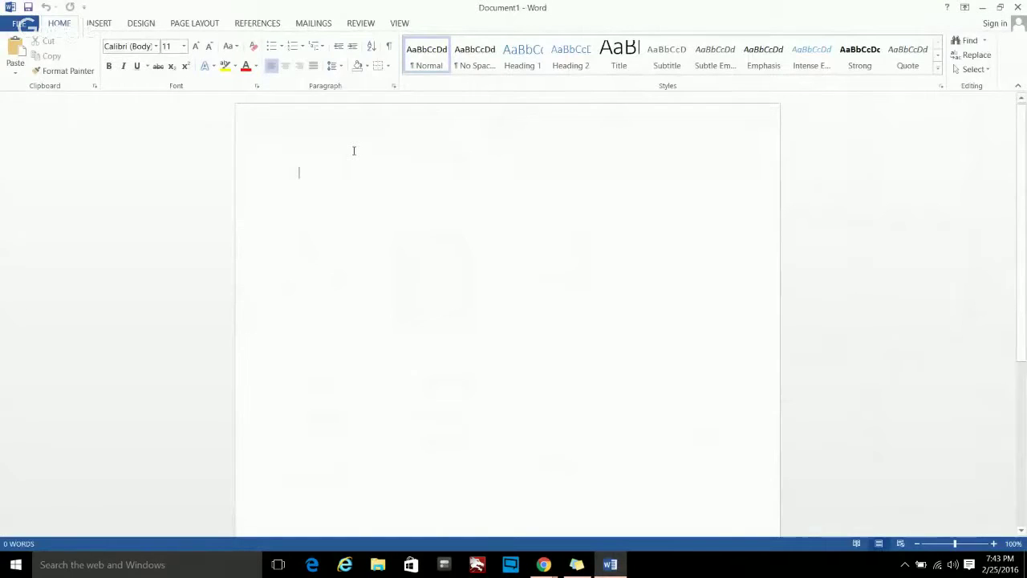
{"action": "type", "text": "TYPE"}
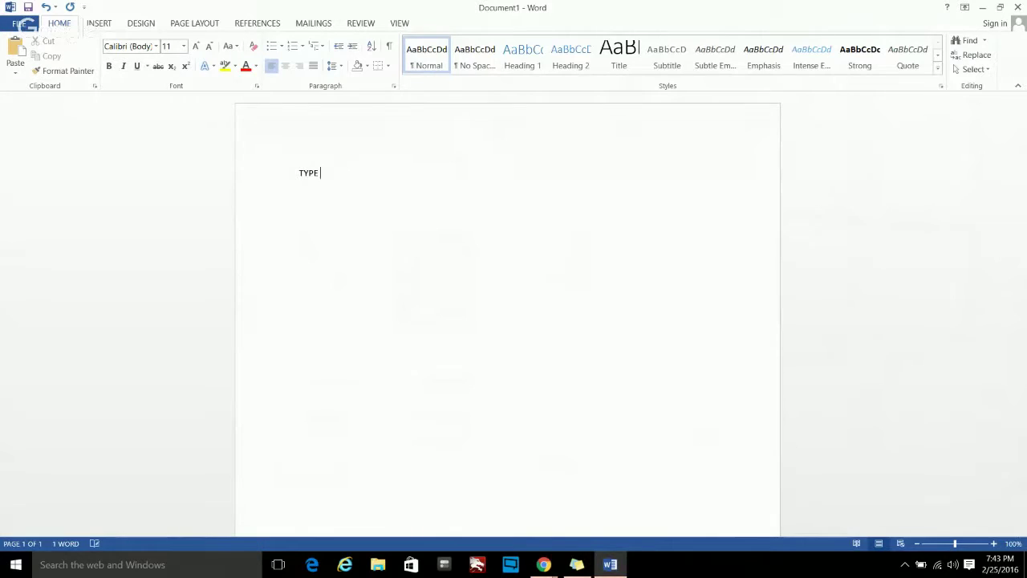
{"action": "type", "text": " TH"}
{"action": "key", "text": "BackSpace"}
{"action": "type", "text": "SOMETHING"}
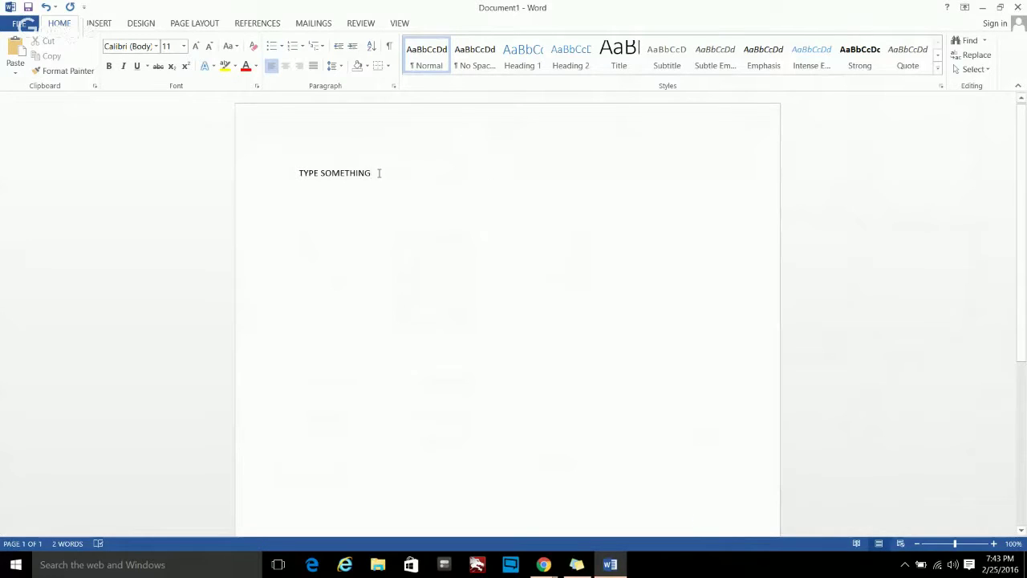
{"action": "left_click_drag", "start_coordinate": [379, 173], "coordinate": [305, 177]}
{"action": "key", "text": "ctrl+c"}
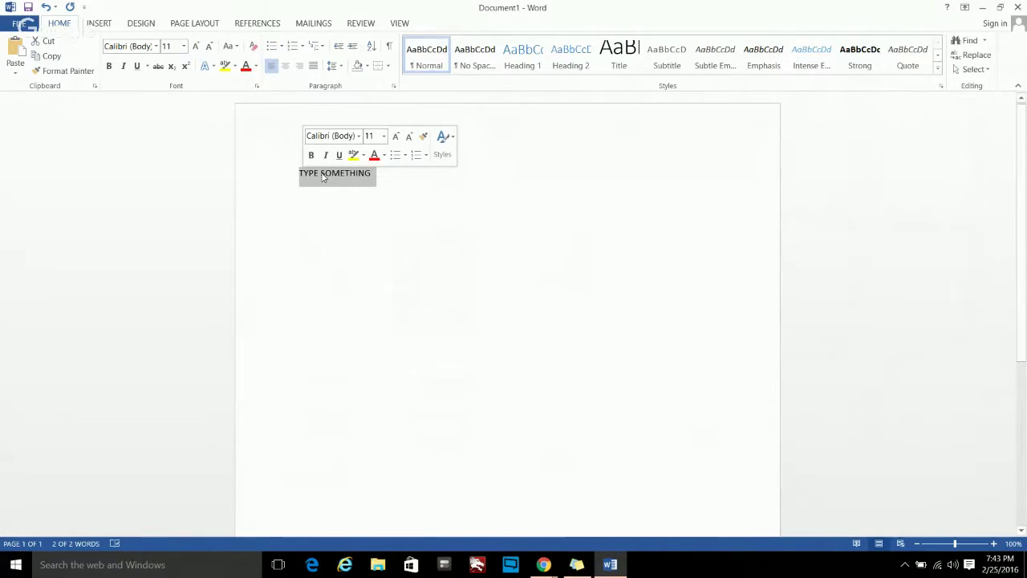
{"action": "right_click", "coordinate": [322, 177]}
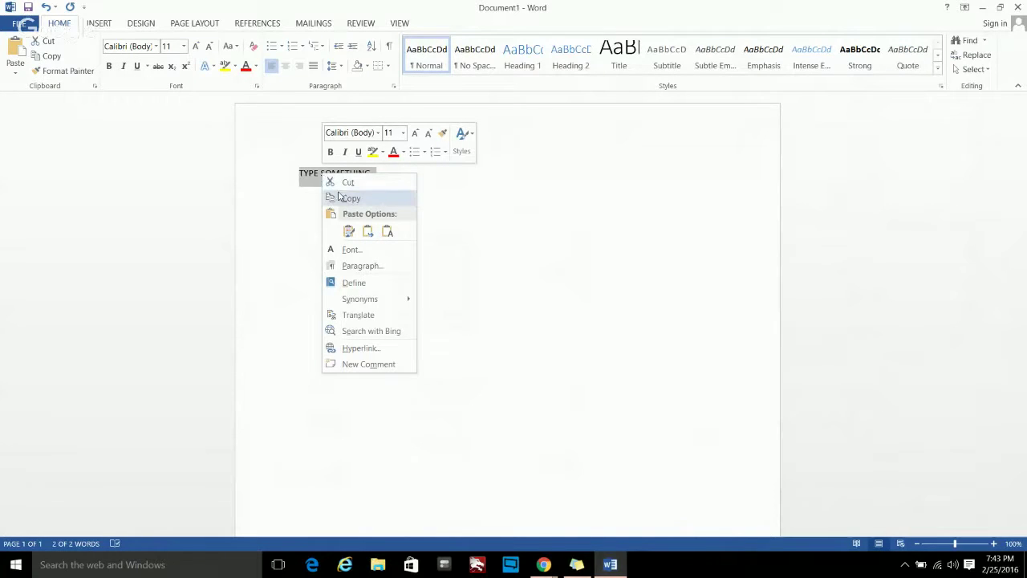
{"action": "left_click", "coordinate": [350, 199]}
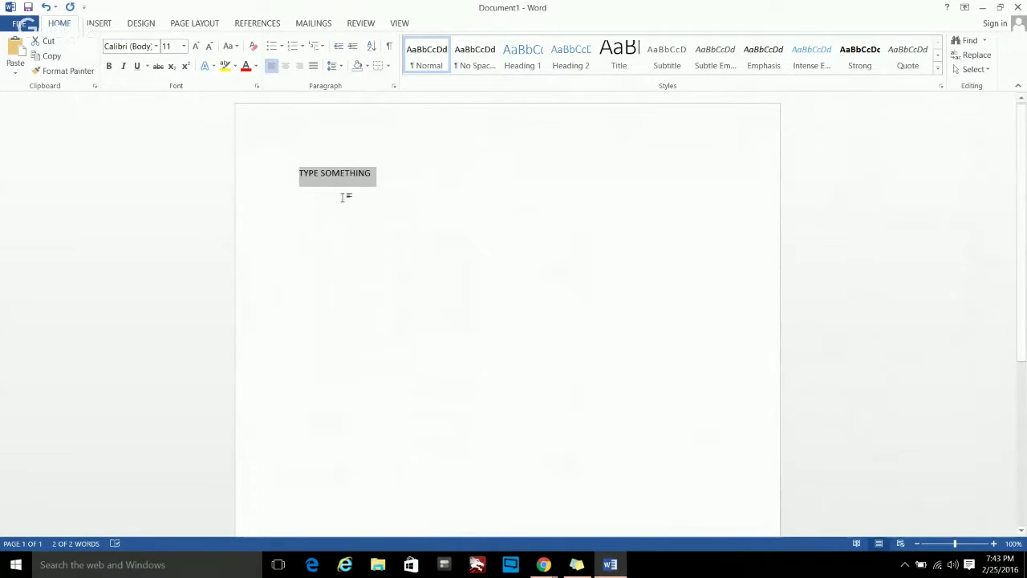
- Paste three more copies of TYPE SOMETHING after it on the same line
{"action": "left_click", "coordinate": [418, 170]}
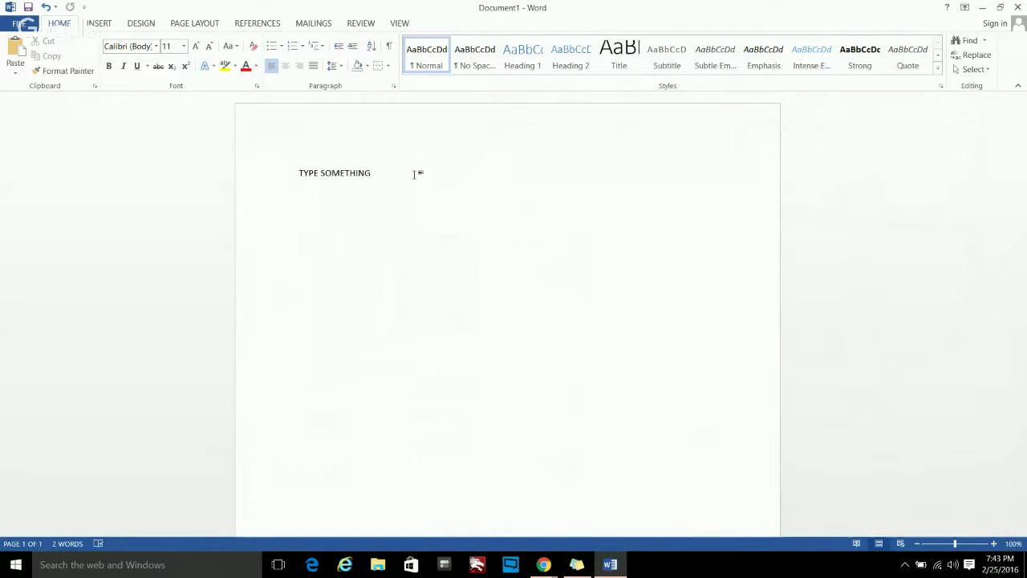
{"action": "right_click", "coordinate": [415, 174]}
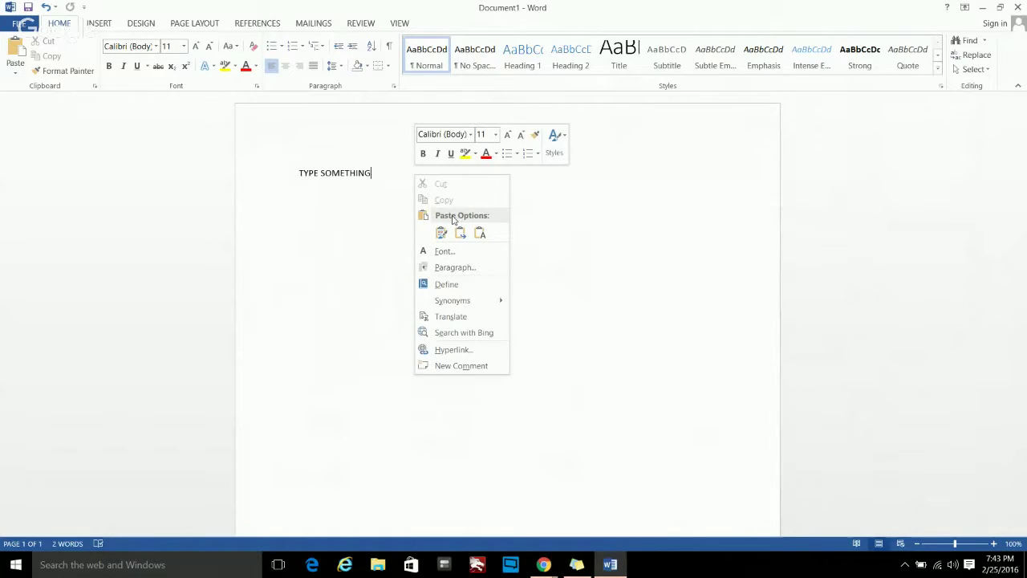
{"action": "left_click", "coordinate": [442, 233]}
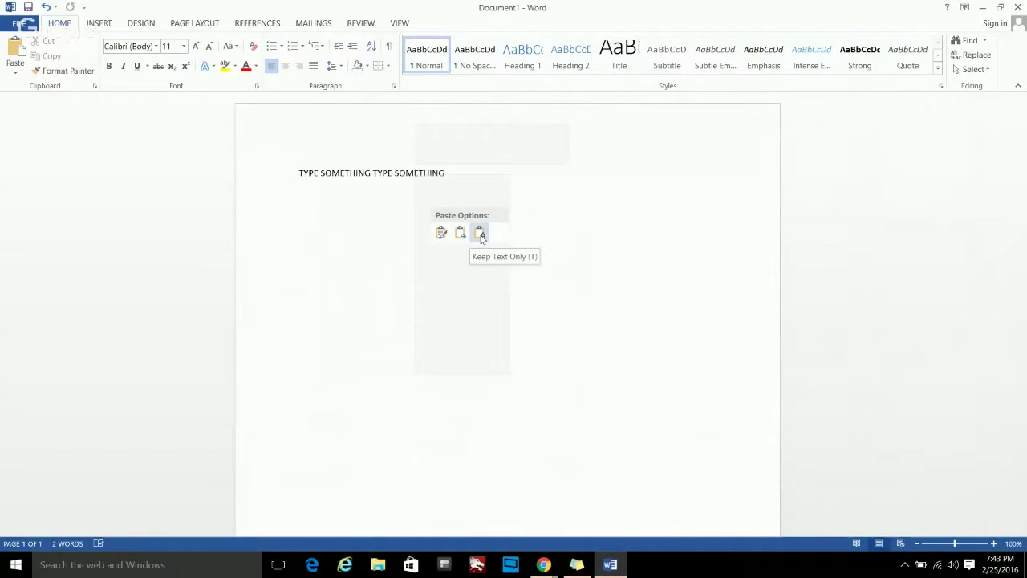
{"action": "right_click", "coordinate": [491, 178]}
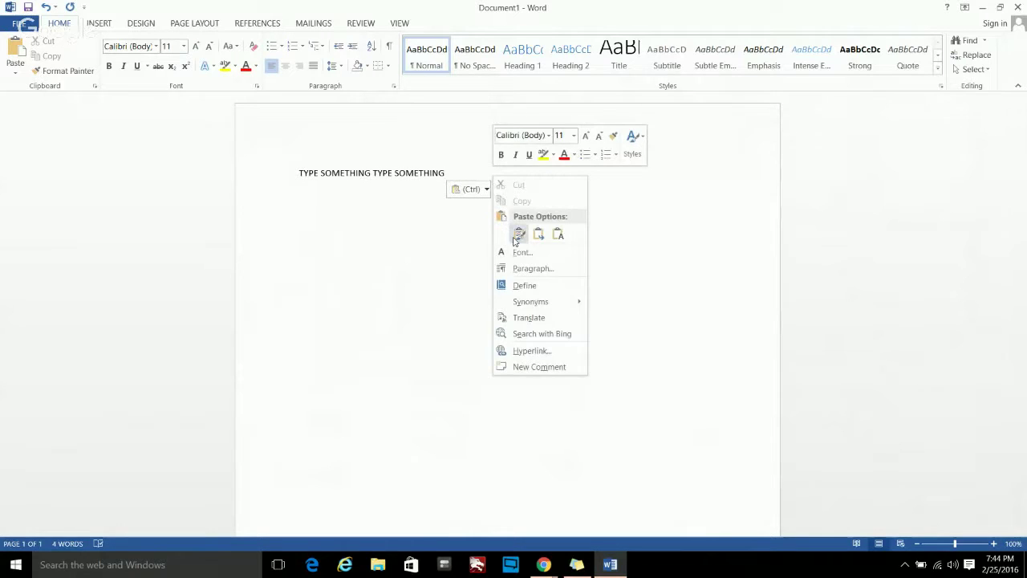
{"action": "left_click", "coordinate": [559, 233]}
{"action": "right_click", "coordinate": [586, 179]}
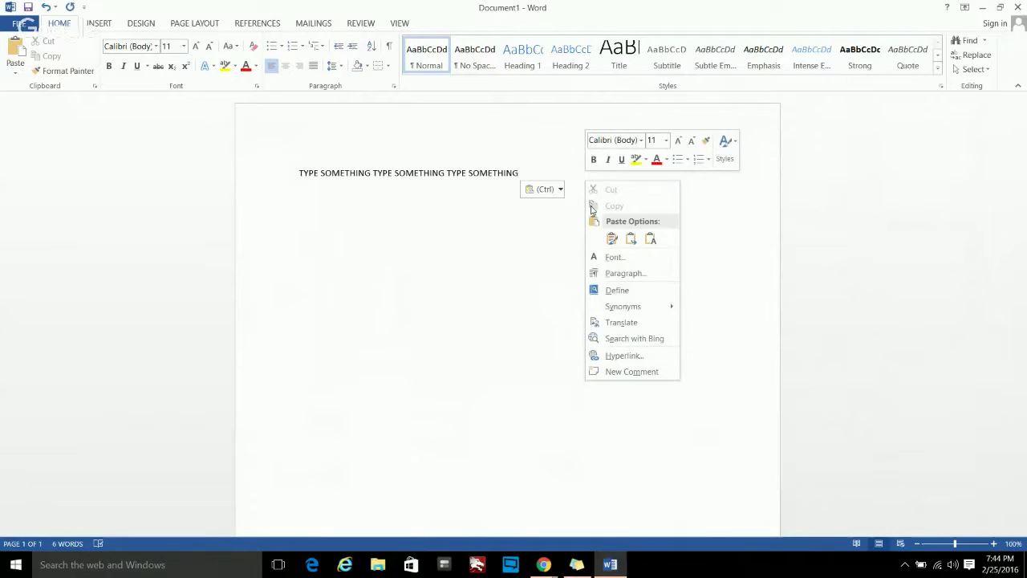
{"action": "left_click", "coordinate": [650, 238]}
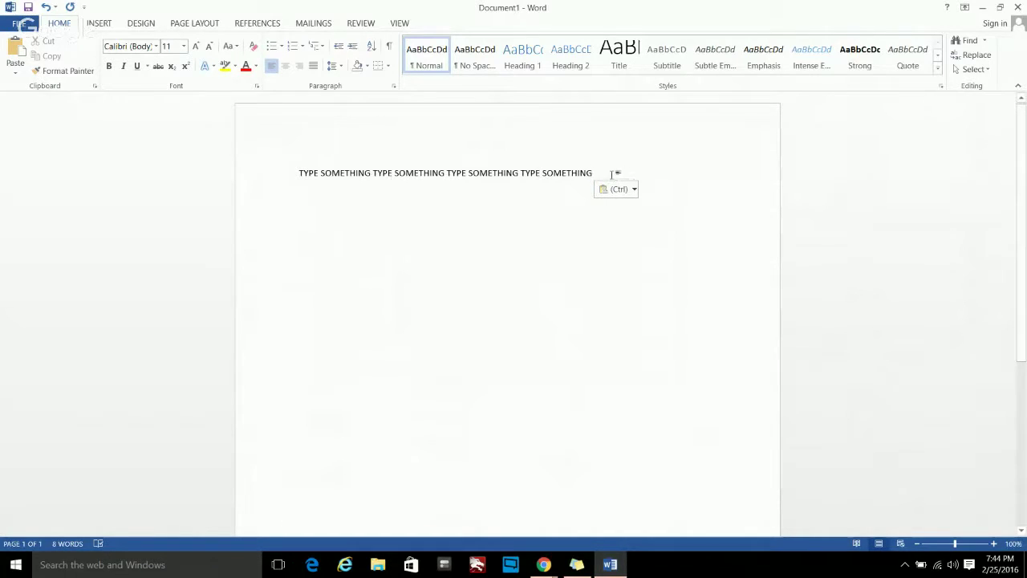
- Copy the whole repeated TYPE SOMETHING line and switch to Chrome
{"action": "left_click_drag", "start_coordinate": [605, 172], "coordinate": [308, 174]}
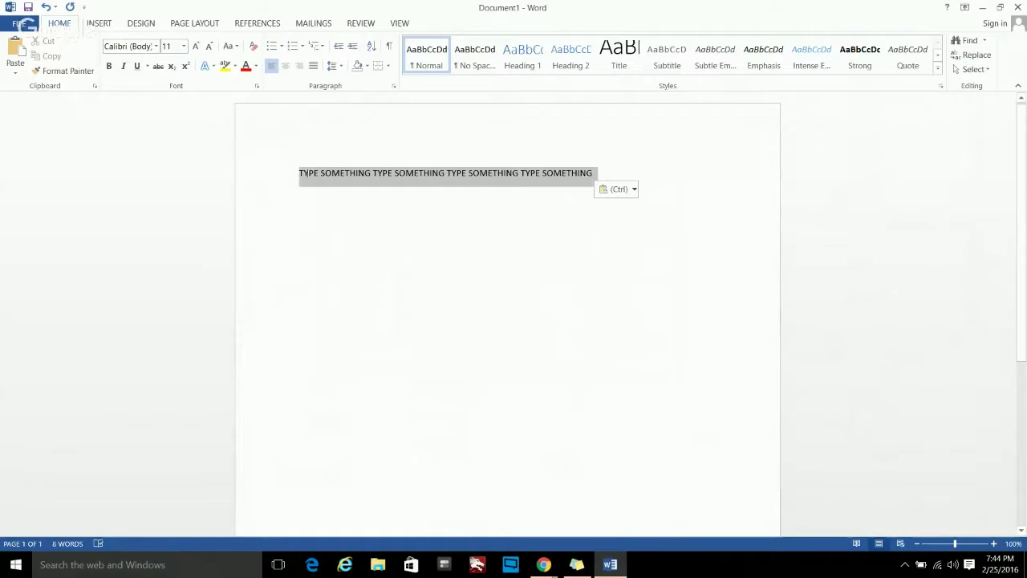
{"action": "right_click", "coordinate": [309, 171]}
{"action": "left_click", "coordinate": [330, 193]}
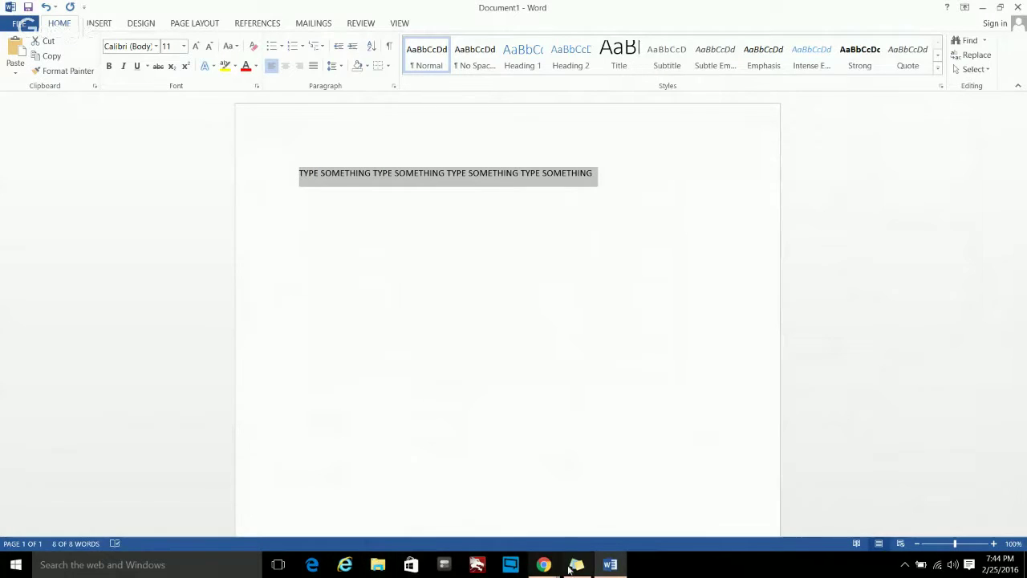
{"action": "left_click", "coordinate": [543, 565]}
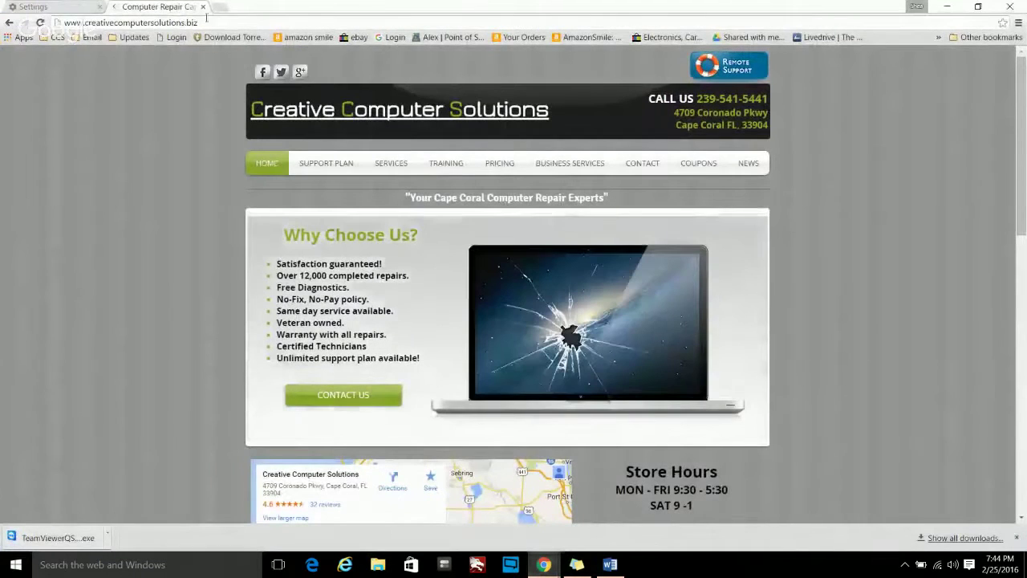
- Paste the copied Word text over Chrome's address bar contents
{"action": "left_click", "coordinate": [163, 25]}
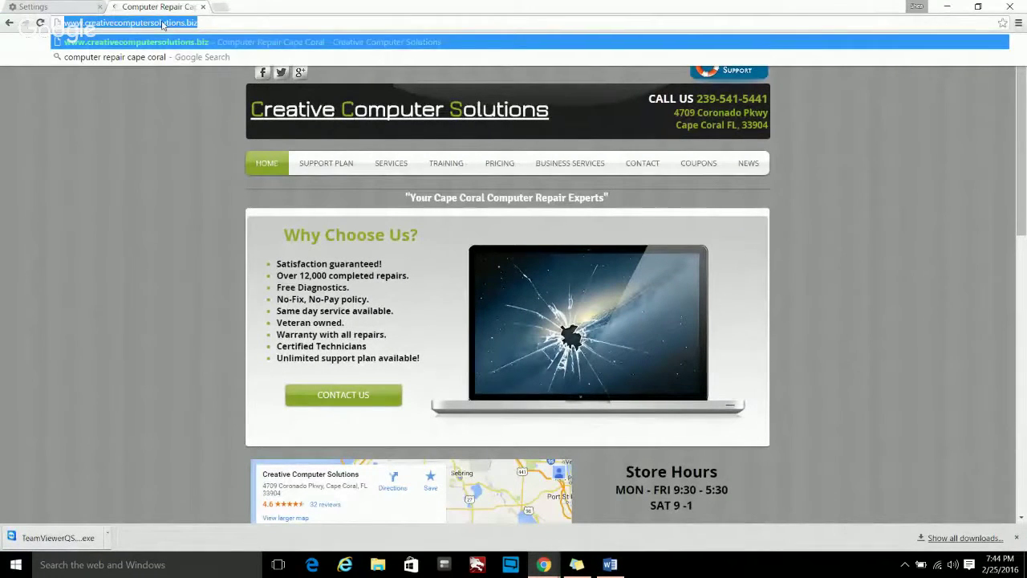
{"action": "right_click", "coordinate": [163, 25]}
{"action": "left_click", "coordinate": [192, 78]}
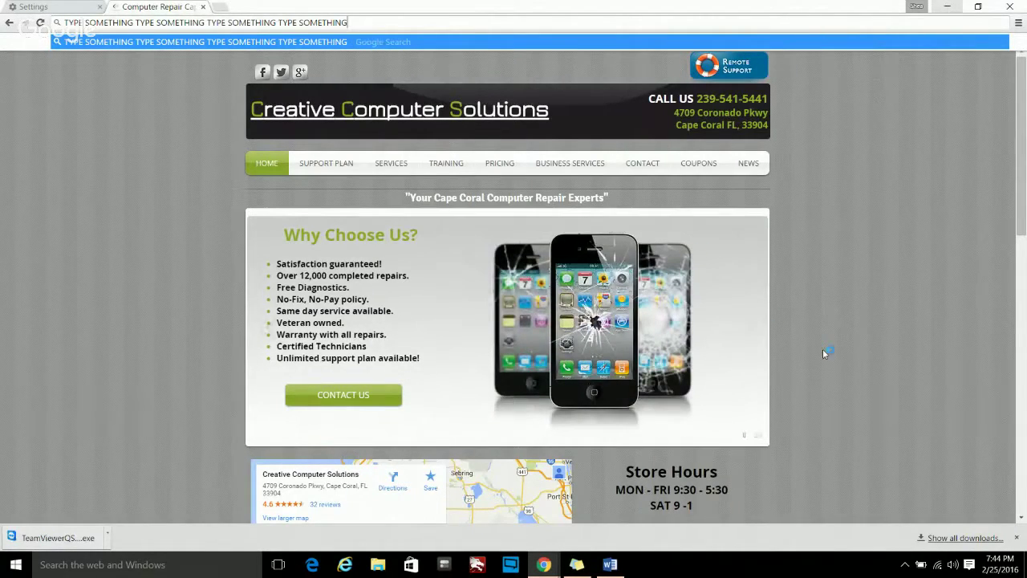
{"action": "scroll", "coordinate": [823, 353], "scroll_direction": "down", "scroll_amount": 3}
{"action": "scroll", "coordinate": [826, 353], "scroll_direction": "down", "scroll_amount": 3}
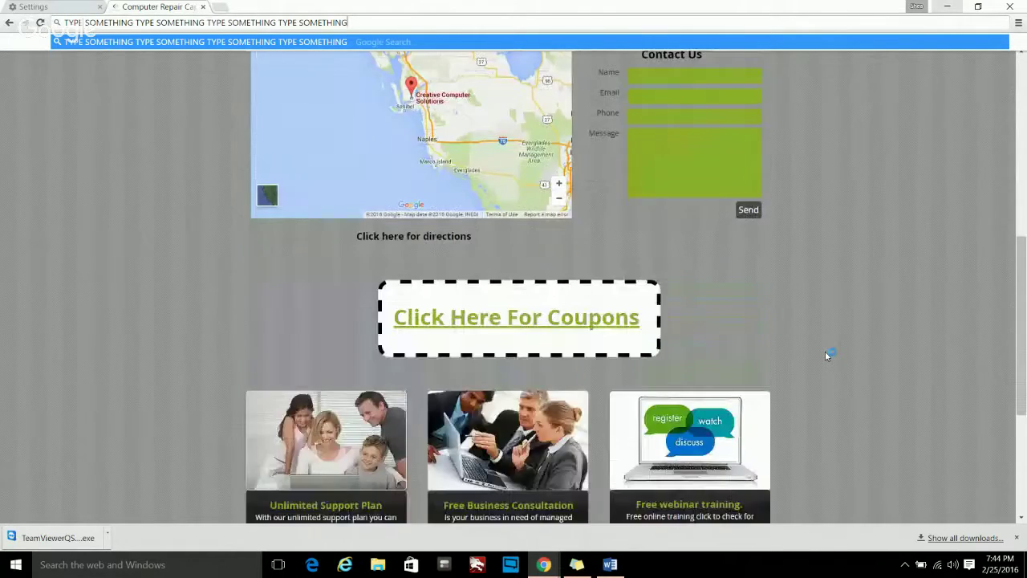
{"action": "scroll", "coordinate": [826, 353], "scroll_direction": "up", "scroll_amount": 5}
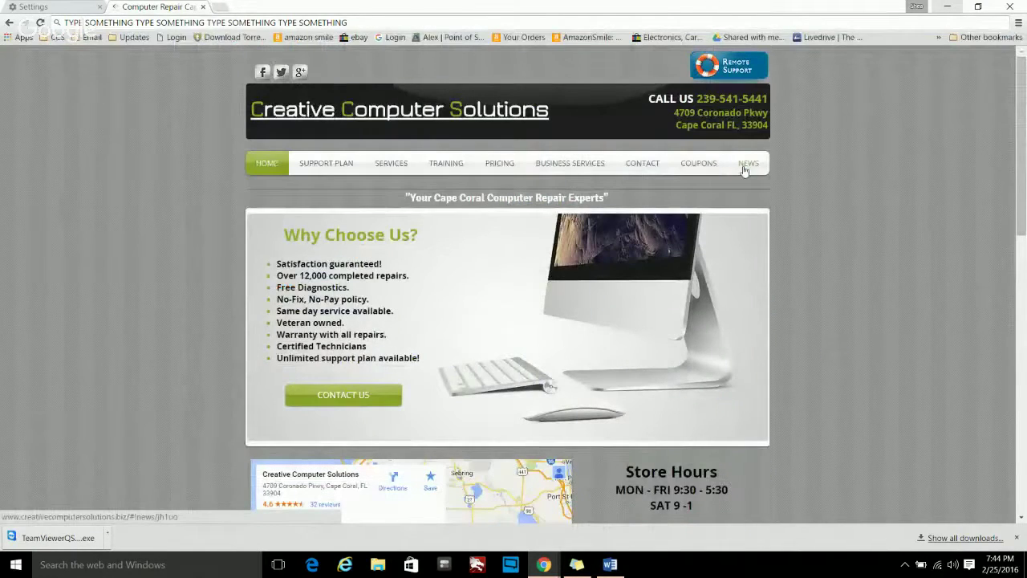
- Open the Computer Virus Removal - Cape Coral news post and copy its opening facts through 'popular ways.'
{"action": "left_click", "coordinate": [744, 166]}
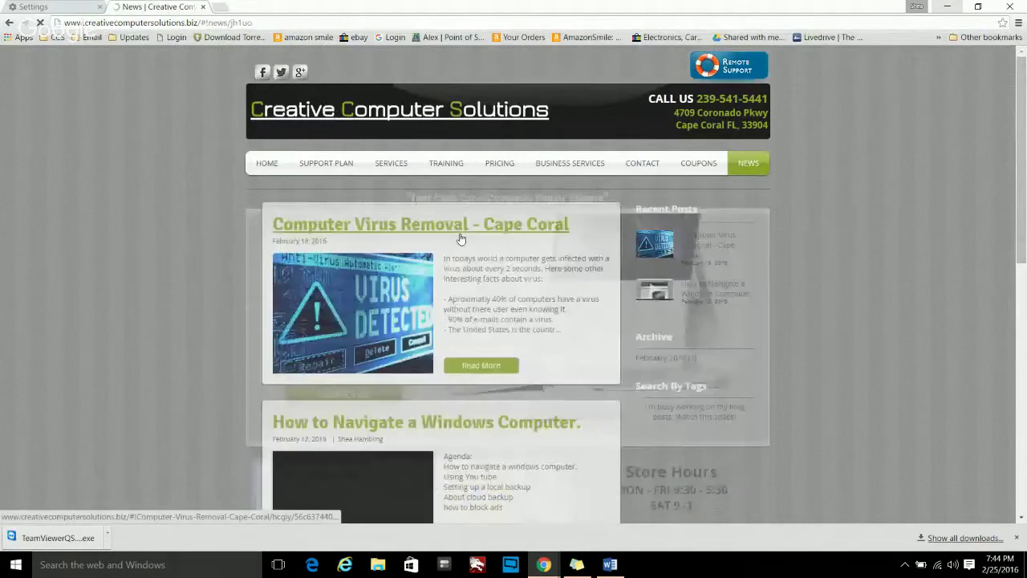
{"action": "left_click", "coordinate": [451, 231]}
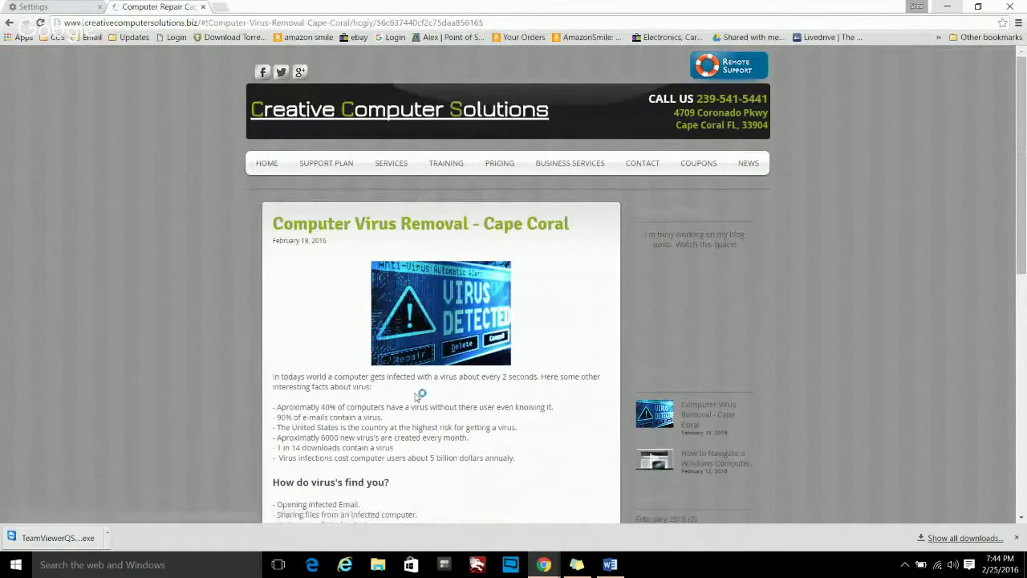
{"action": "scroll", "coordinate": [487, 414], "scroll_direction": "down", "scroll_amount": 2}
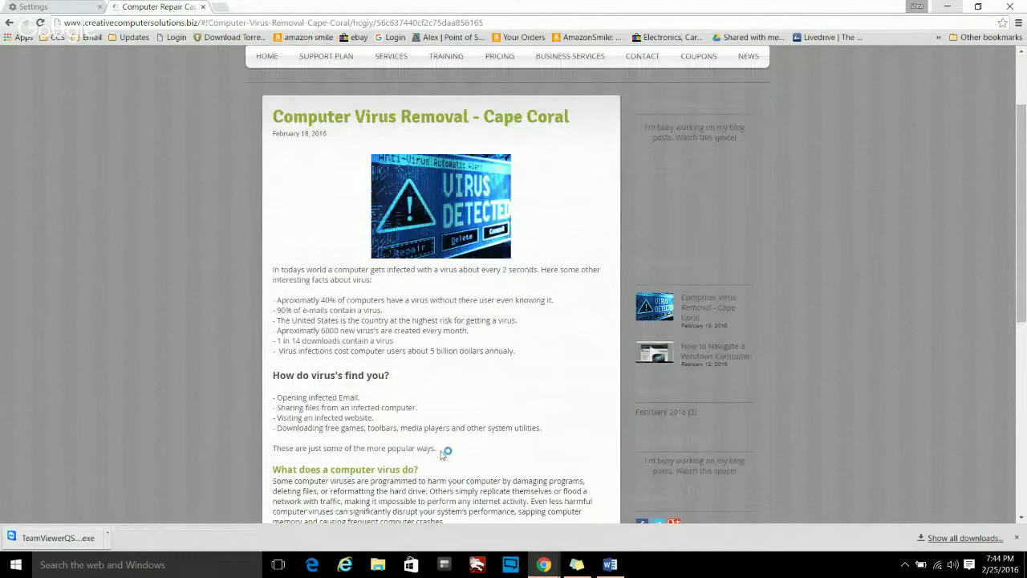
{"action": "left_click_drag", "start_coordinate": [435, 447], "coordinate": [276, 273]}
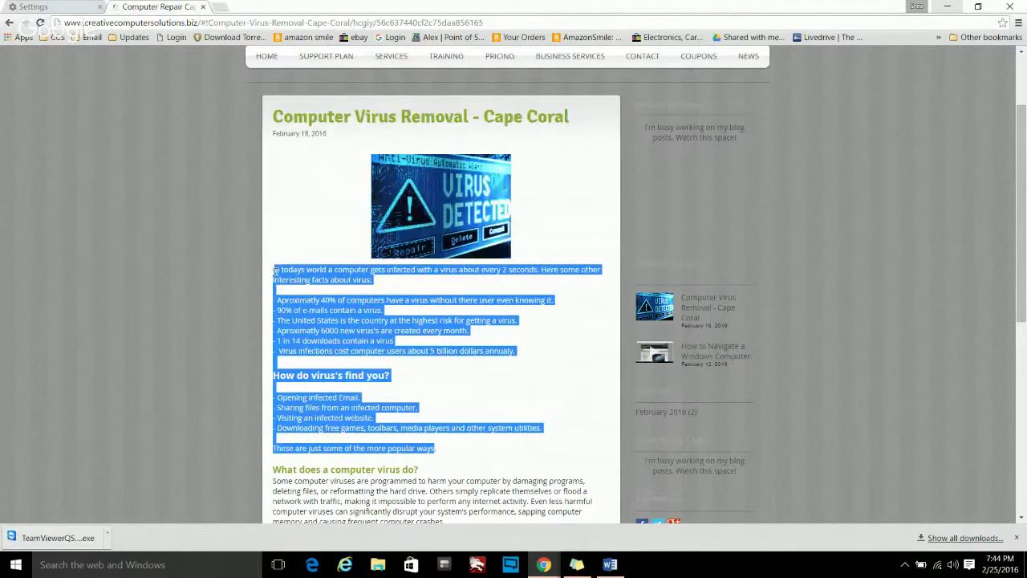
{"action": "right_click", "coordinate": [300, 274]}
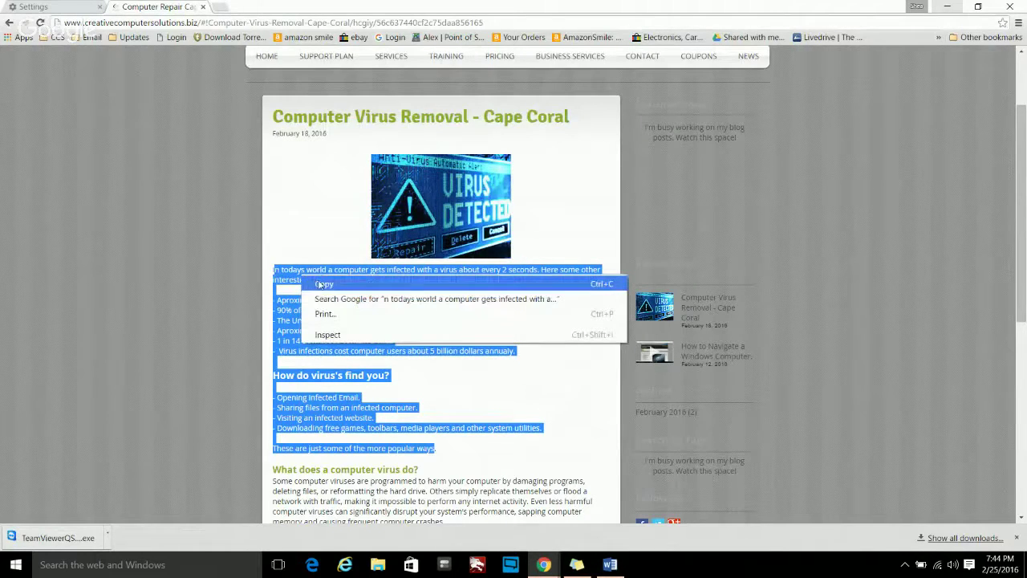
{"action": "left_click", "coordinate": [324, 285]}
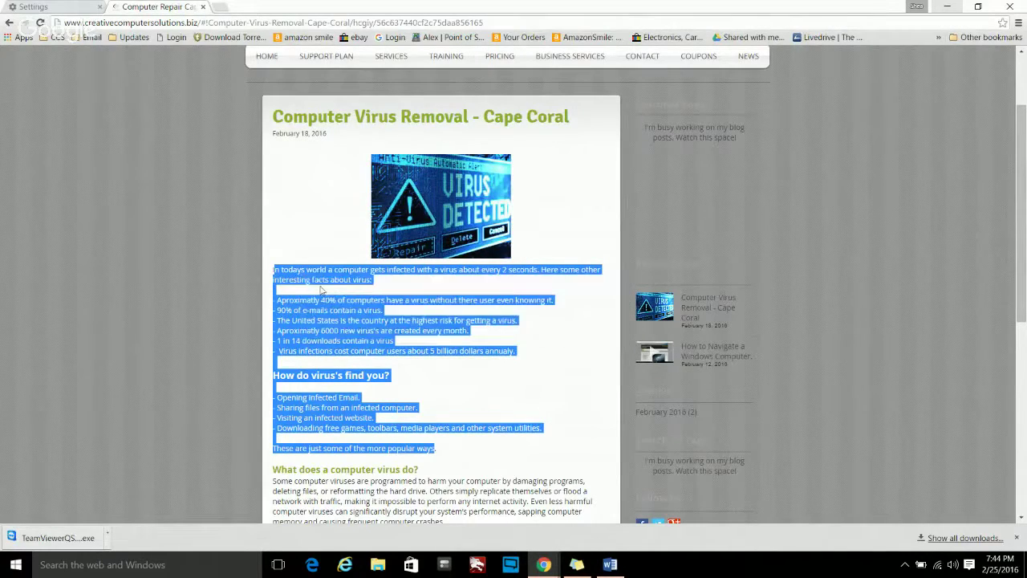
- Paste the virus-facts text over the TYPE SOMETHING line as Keep Text Only, then minimize Word and Chrome
{"action": "left_click", "coordinate": [607, 565]}
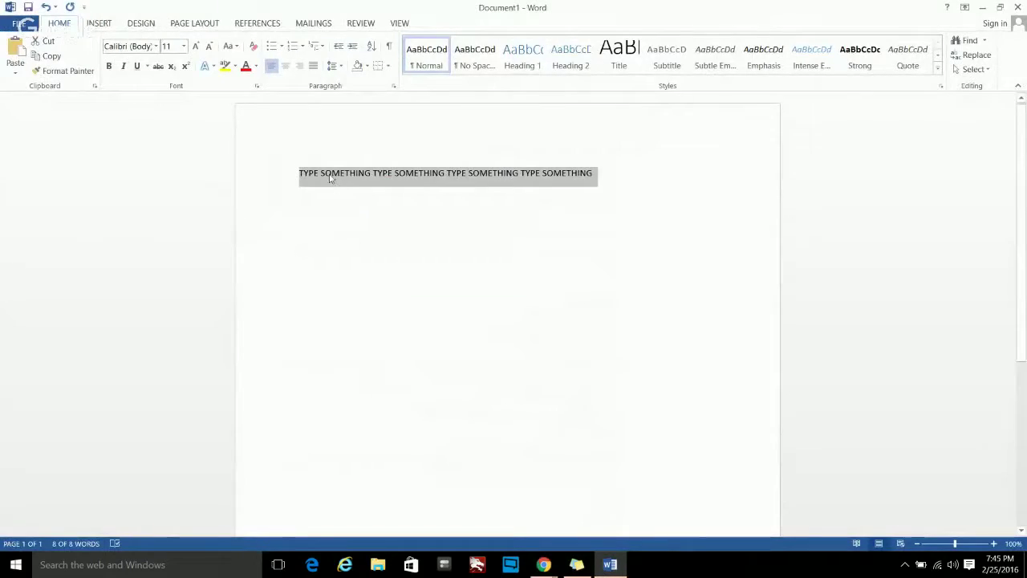
{"action": "right_click", "coordinate": [333, 178]}
{"action": "left_click", "coordinate": [394, 232]}
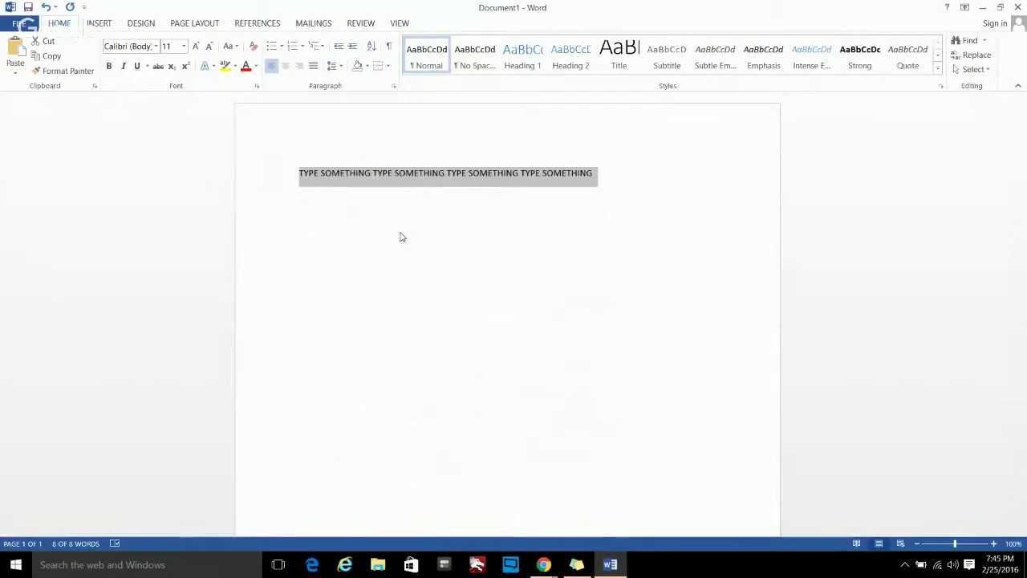
{"action": "scroll", "coordinate": [449, 273], "scroll_direction": "down", "scroll_amount": 5}
{"action": "scroll", "coordinate": [449, 272], "scroll_direction": "up", "scroll_amount": 5}
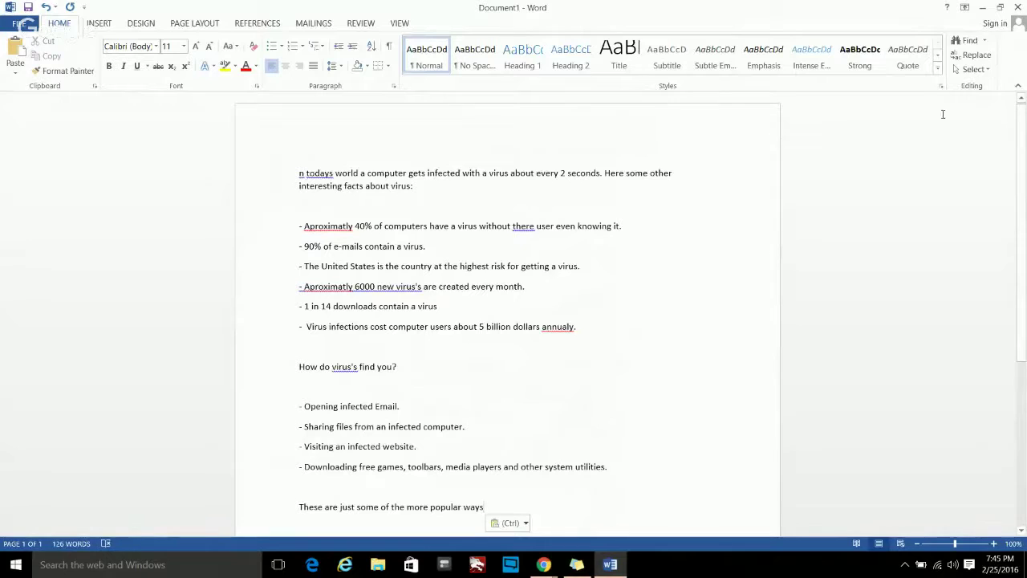
{"action": "left_click", "coordinate": [984, 8]}
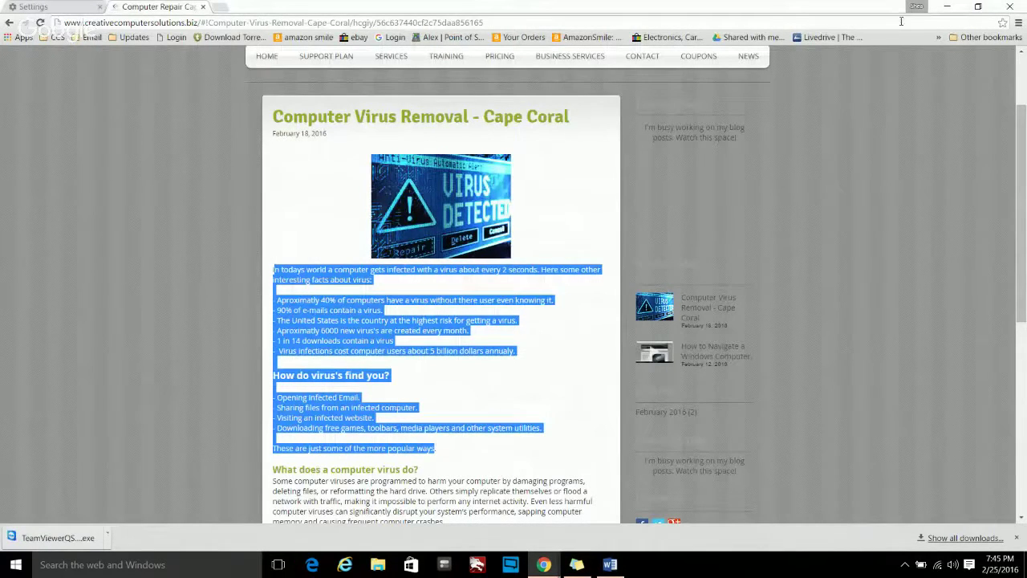
{"action": "left_click", "coordinate": [949, 9]}
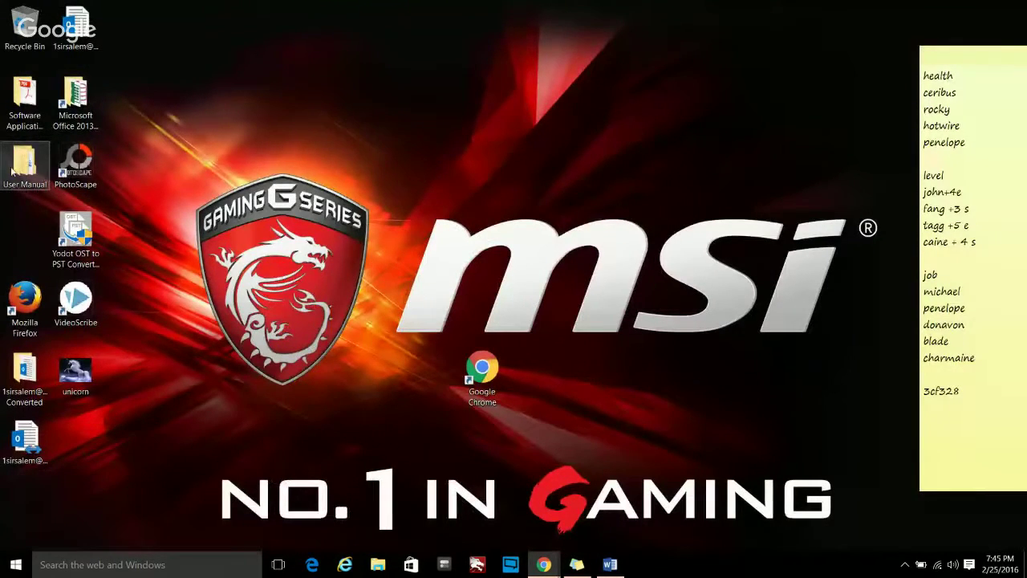
- Copy the User Manual folder on the desktop
{"action": "left_click_drag", "start_coordinate": [27, 160], "coordinate": [504, 186]}
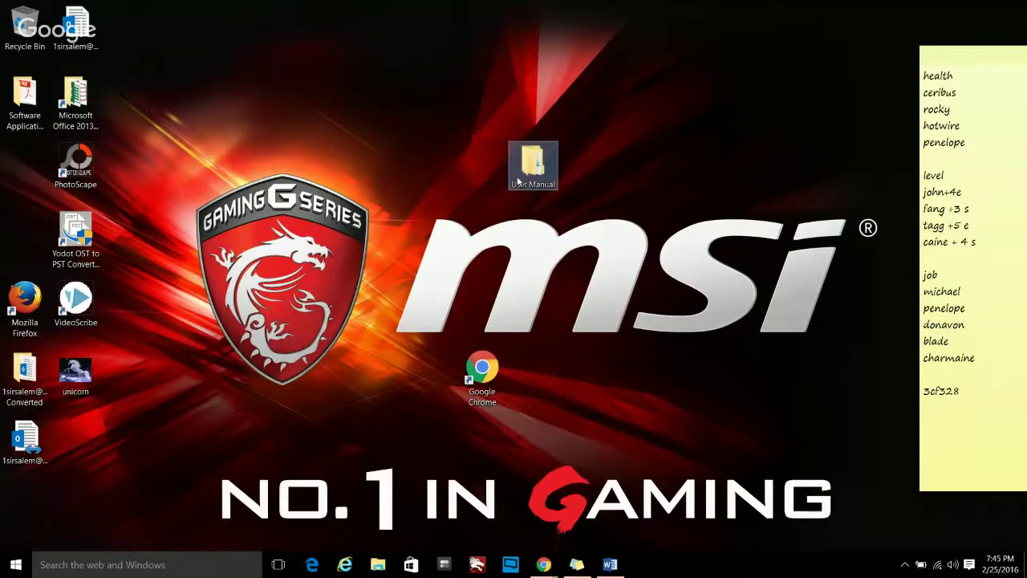
{"action": "right_click", "coordinate": [526, 162]}
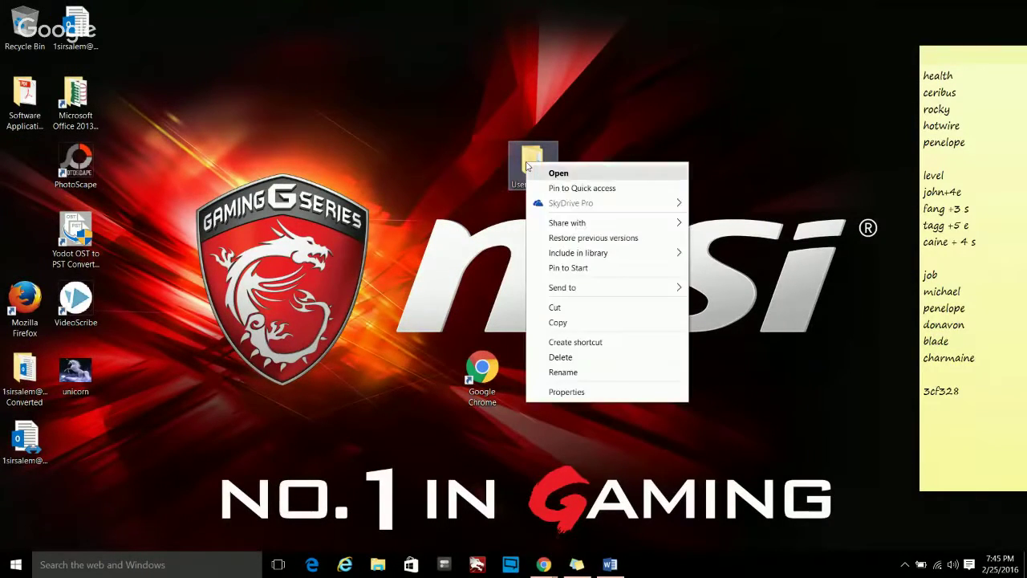
{"action": "left_click", "coordinate": [567, 322]}
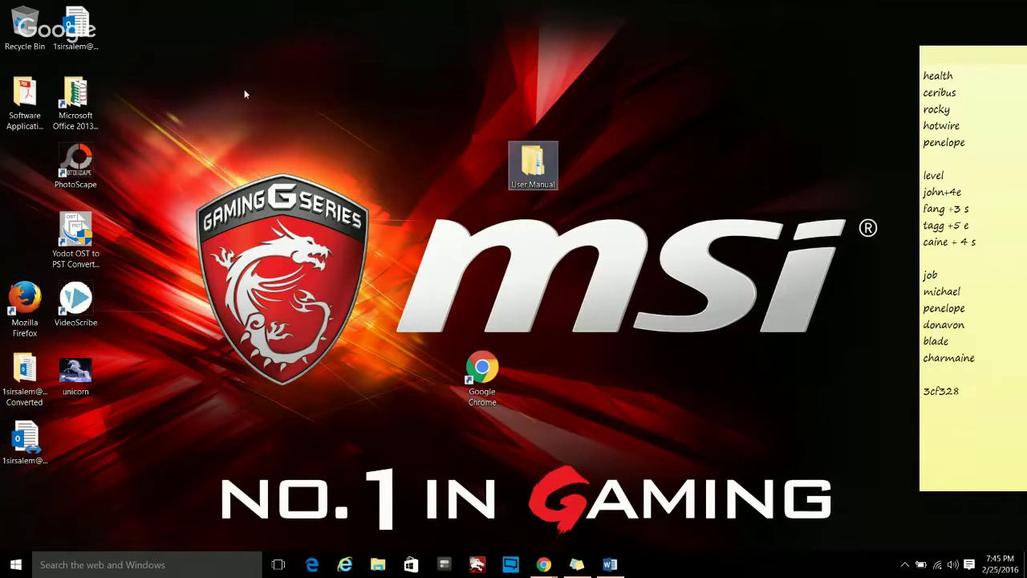
- Paste the User Manual folder into Downloads in File Explorer, close the window, and reposition the icon
{"action": "left_click", "coordinate": [16, 564]}
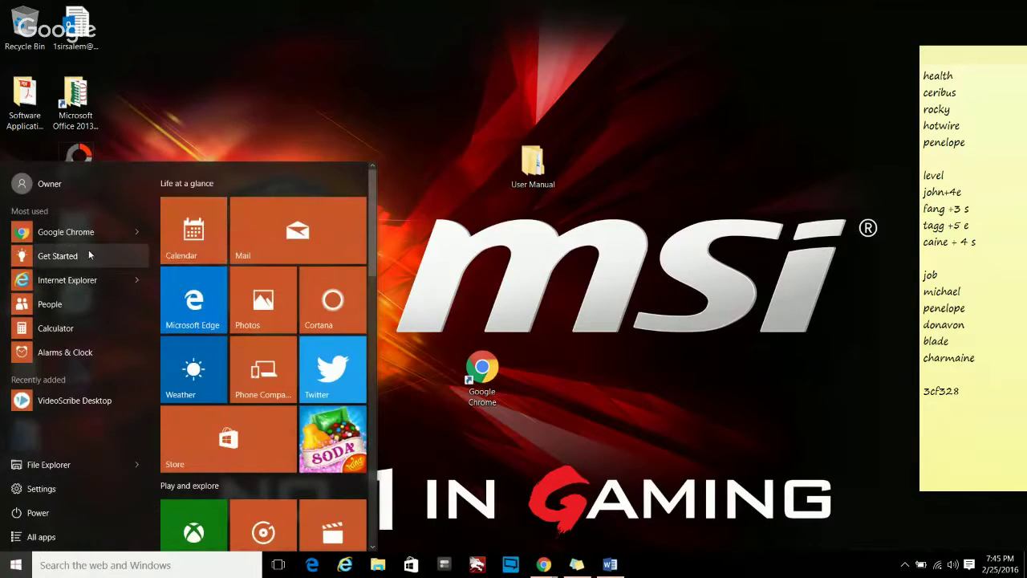
{"action": "left_click", "coordinate": [59, 472]}
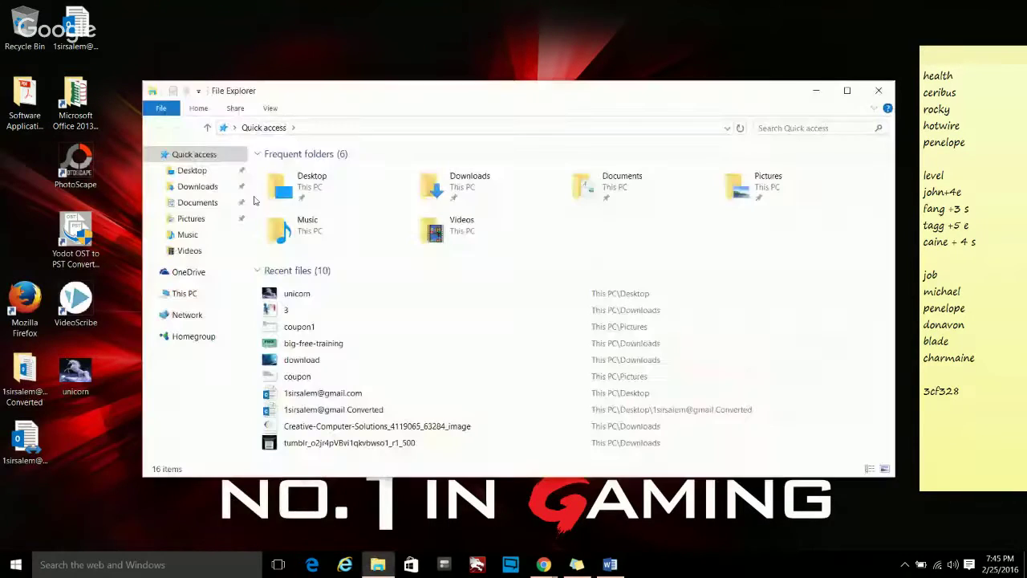
{"action": "double_click", "coordinate": [437, 187]}
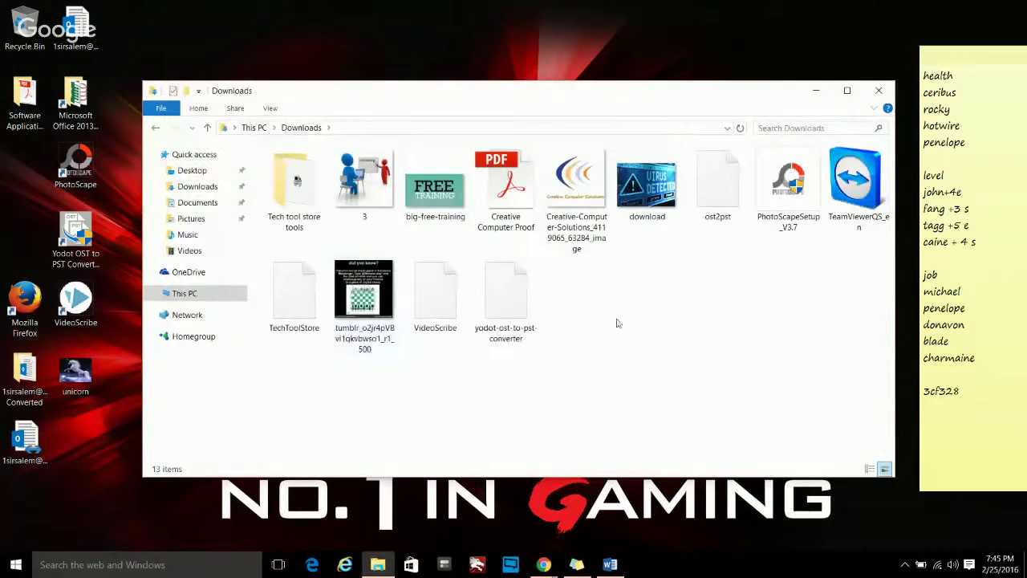
{"action": "right_click", "coordinate": [631, 283]}
{"action": "left_click", "coordinate": [675, 380]}
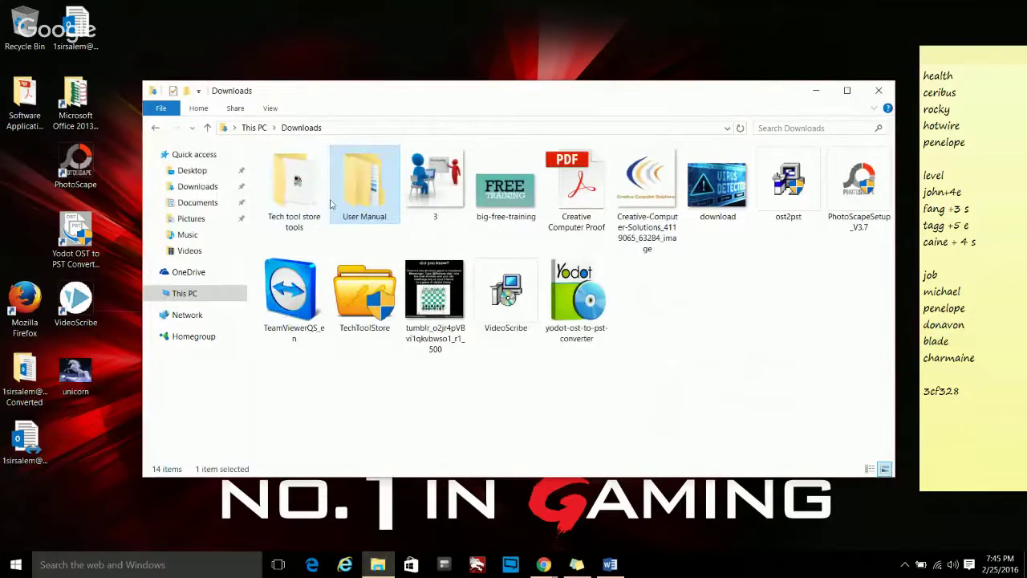
{"action": "left_click", "coordinate": [879, 90]}
{"action": "left_click_drag", "start_coordinate": [504, 189], "coordinate": [523, 181]}
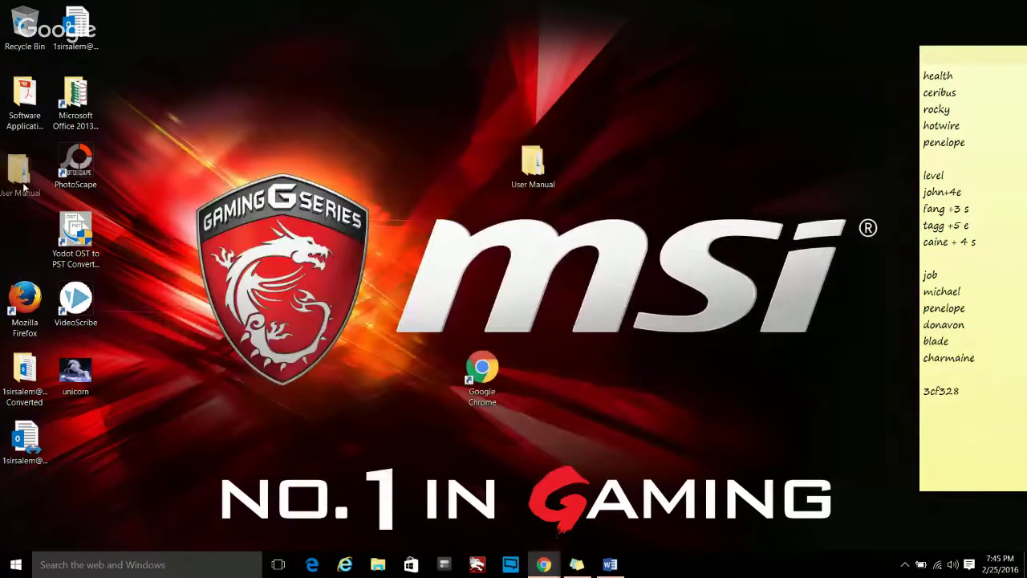
- Duplicate the Google Chrome shortcut, delete the duplicate, and place the original above Mozilla Firefox
{"action": "left_click_drag", "start_coordinate": [484, 376], "coordinate": [298, 120]}
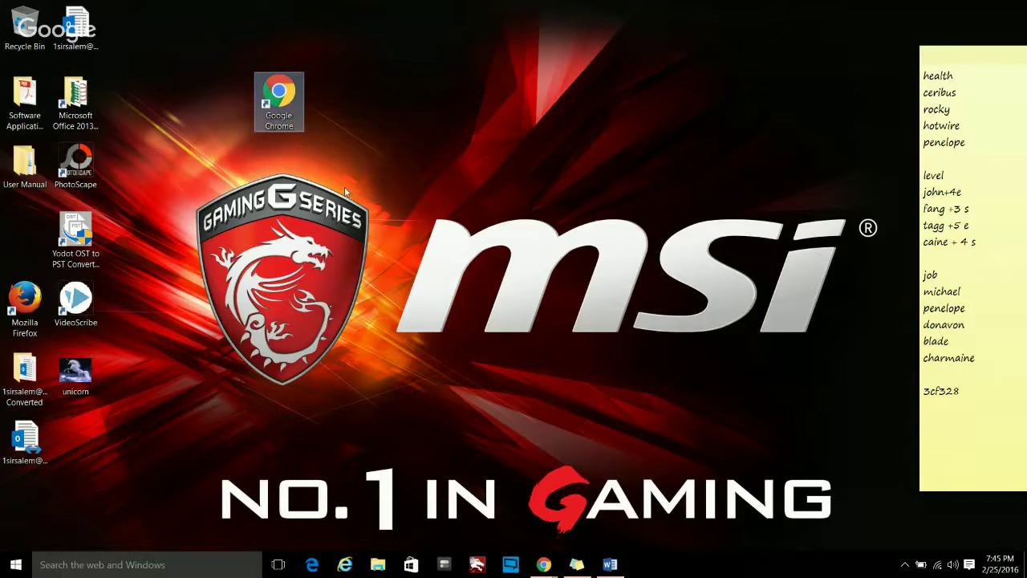
{"action": "right_click", "coordinate": [282, 91]}
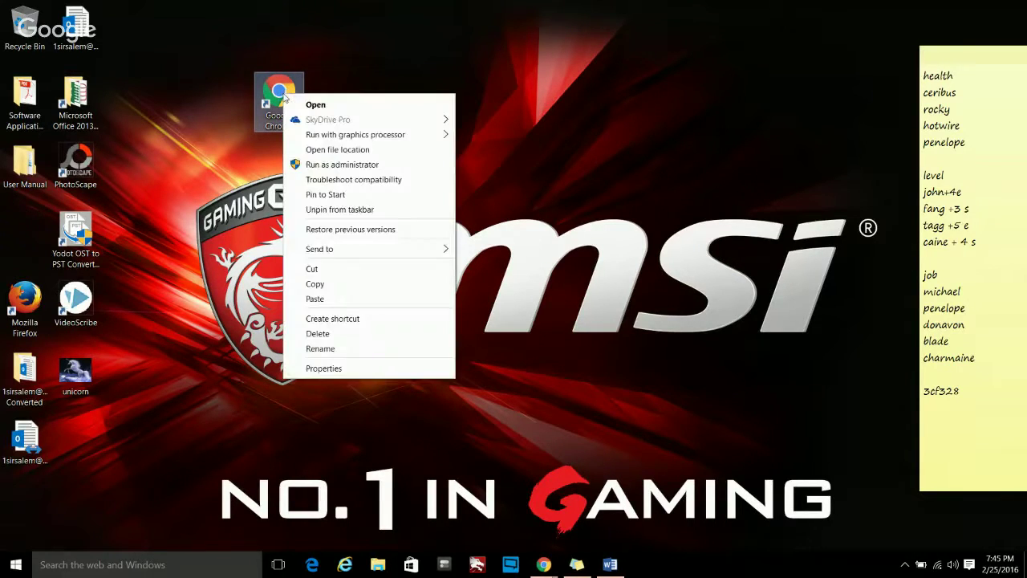
{"action": "left_click", "coordinate": [328, 287]}
{"action": "right_click", "coordinate": [602, 131]}
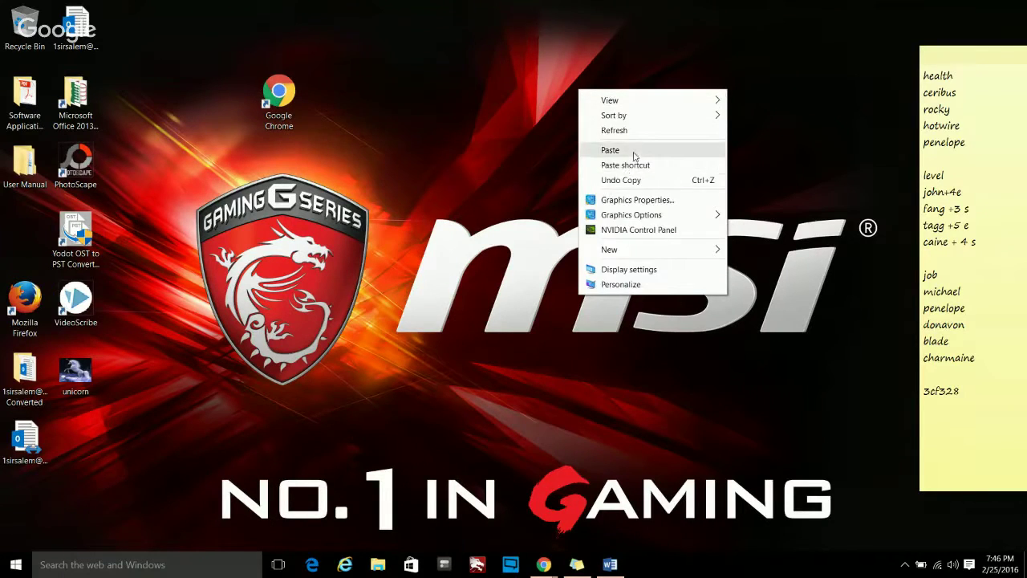
{"action": "left_click", "coordinate": [633, 151]}
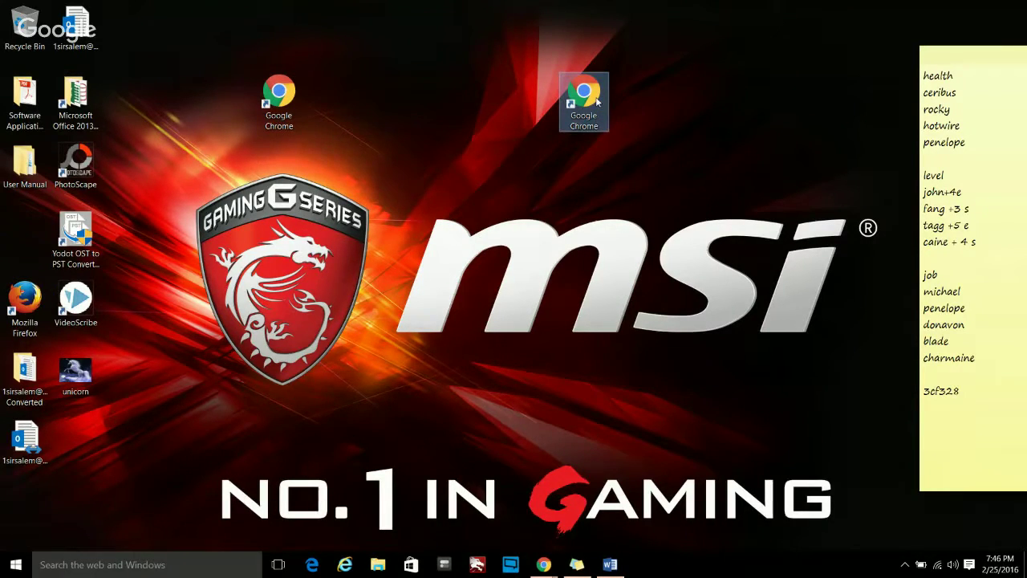
{"action": "key", "text": "Delete"}
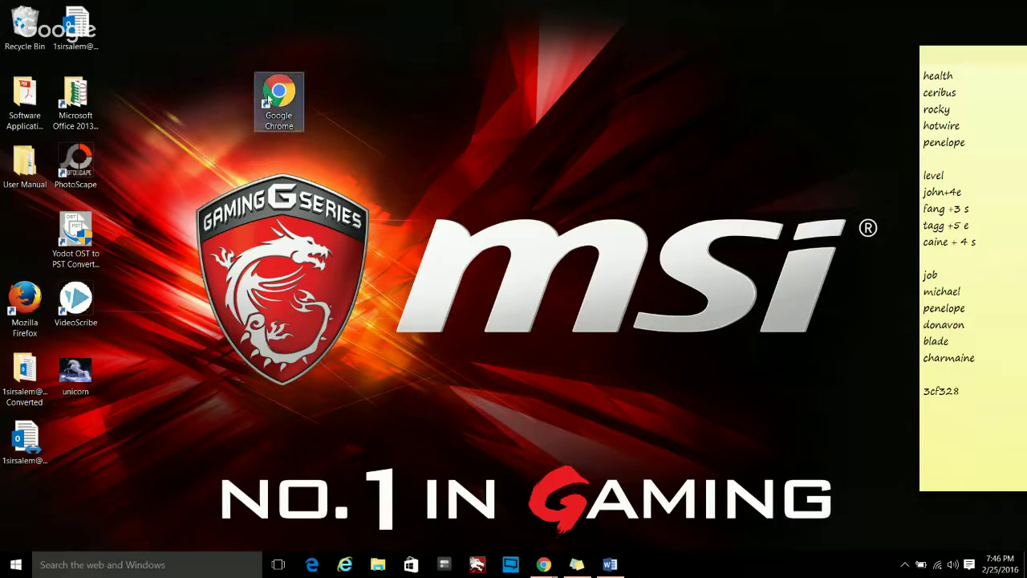
{"action": "left_click_drag", "start_coordinate": [279, 96], "coordinate": [20, 223]}
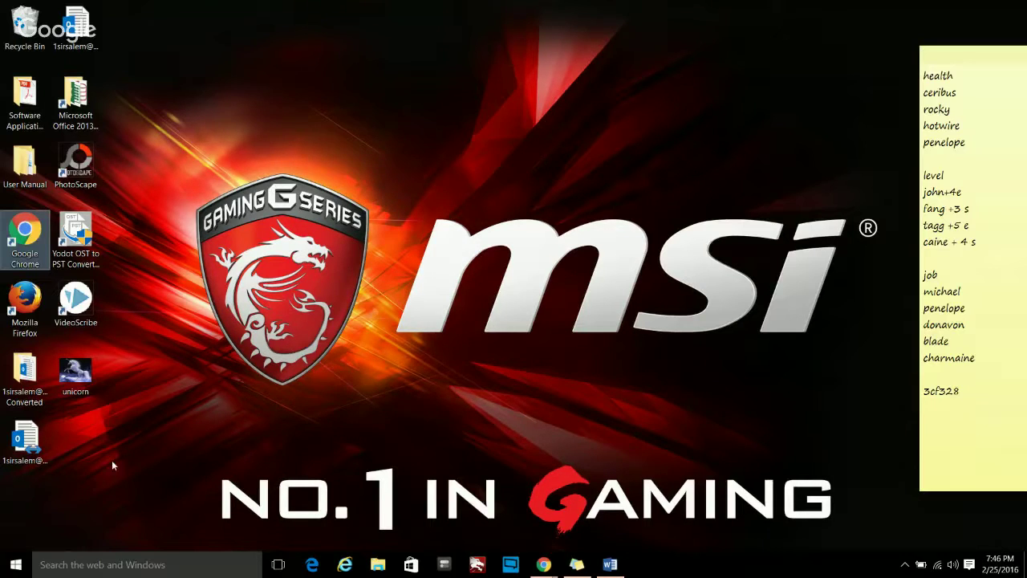
- Show the Win+X quick-link menu listing Control Panel, Task Manager and Command Prompt
{"action": "left_click", "coordinate": [16, 565]}
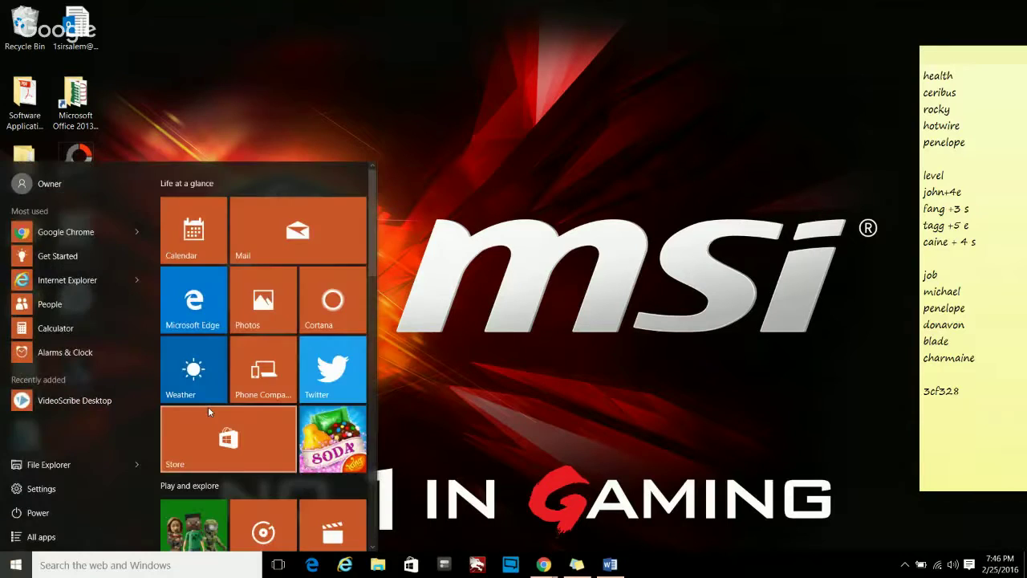
{"action": "left_click", "coordinate": [452, 367]}
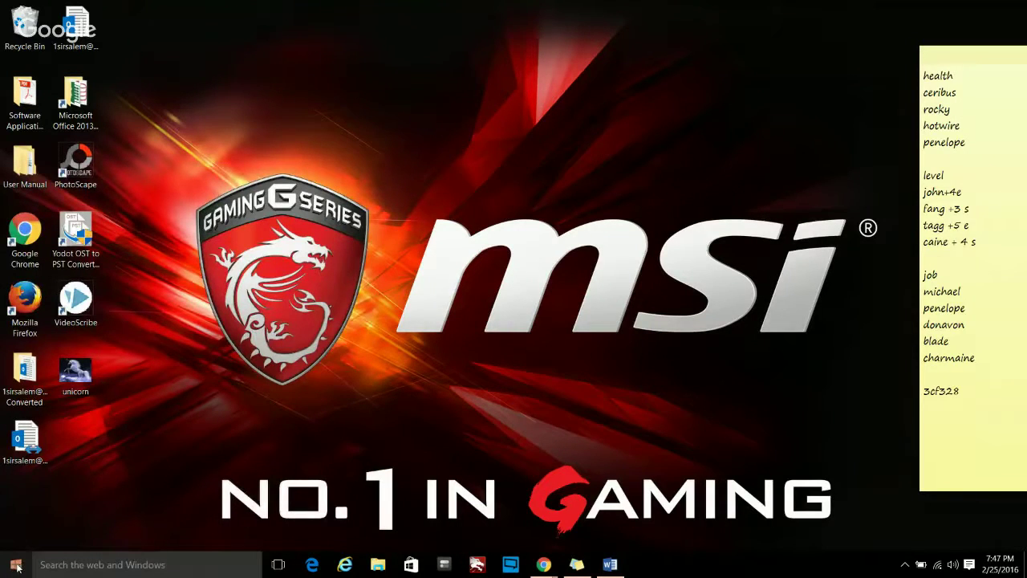
{"action": "right_click", "coordinate": [16, 566]}
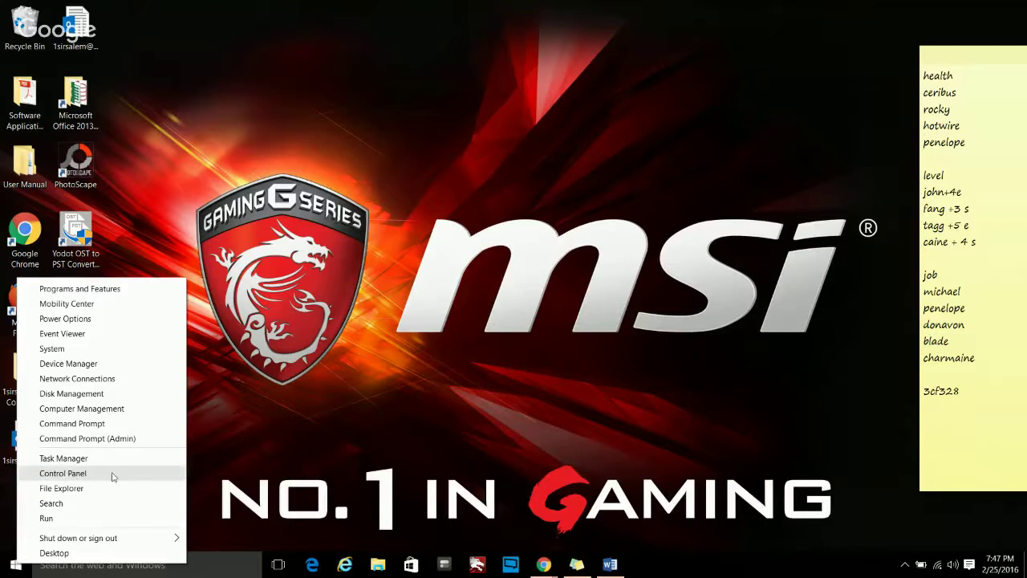
- Search the Start menu for 'contr' and launch Control Panel from the results
{"action": "left_click", "coordinate": [211, 443]}
{"action": "left_click", "coordinate": [58, 566]}
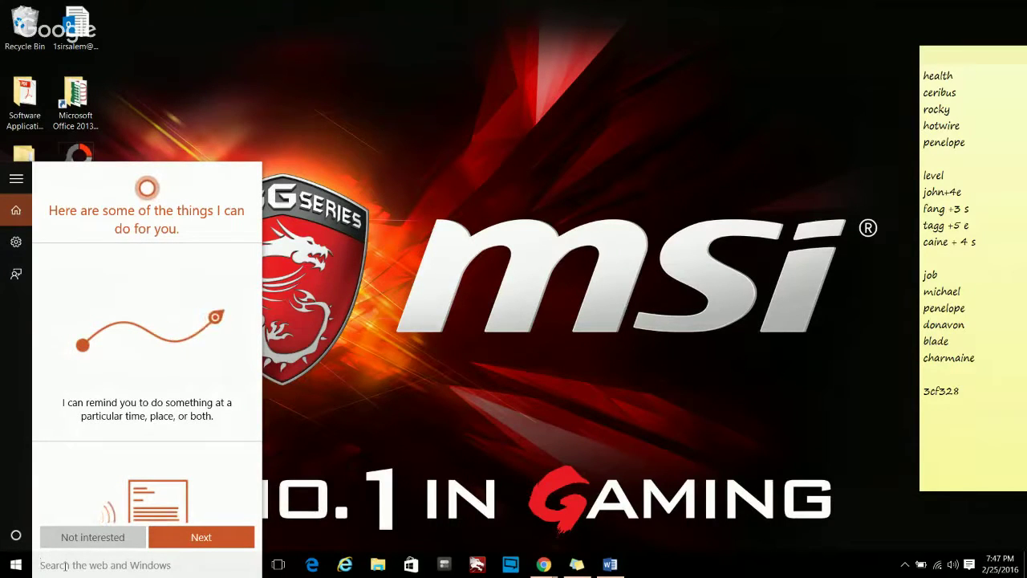
{"action": "type", "text": "contr"}
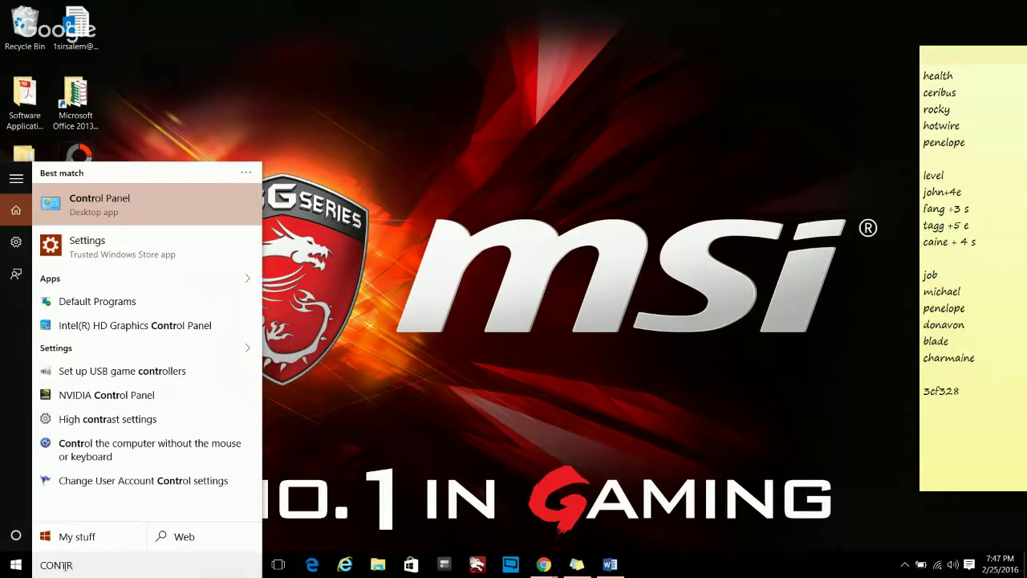
{"action": "left_click", "coordinate": [105, 203]}
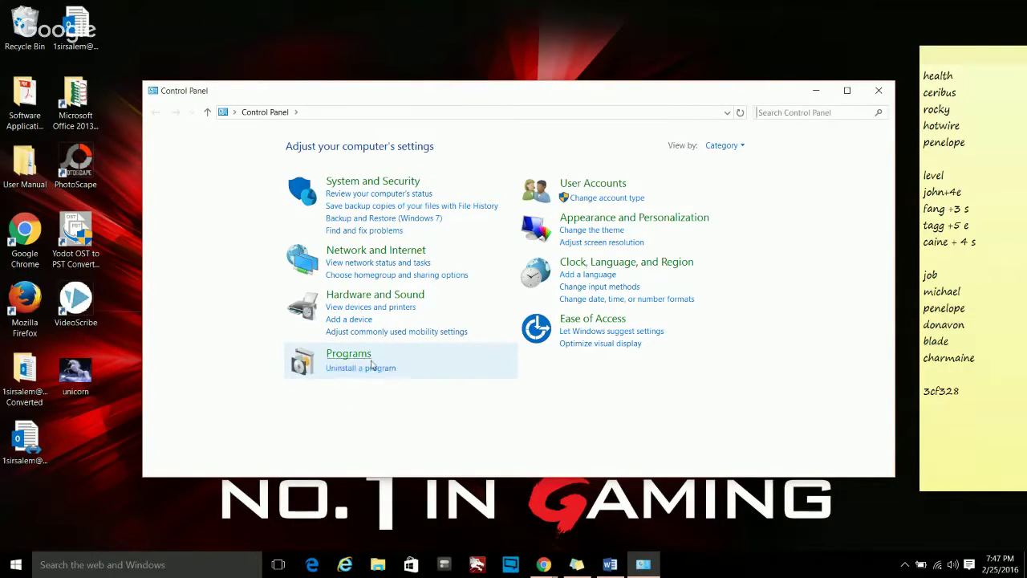
- Preview Small icons and Large icons views, return to Category view, and open Programs
{"action": "left_click", "coordinate": [729, 147]}
{"action": "left_click", "coordinate": [730, 193]}
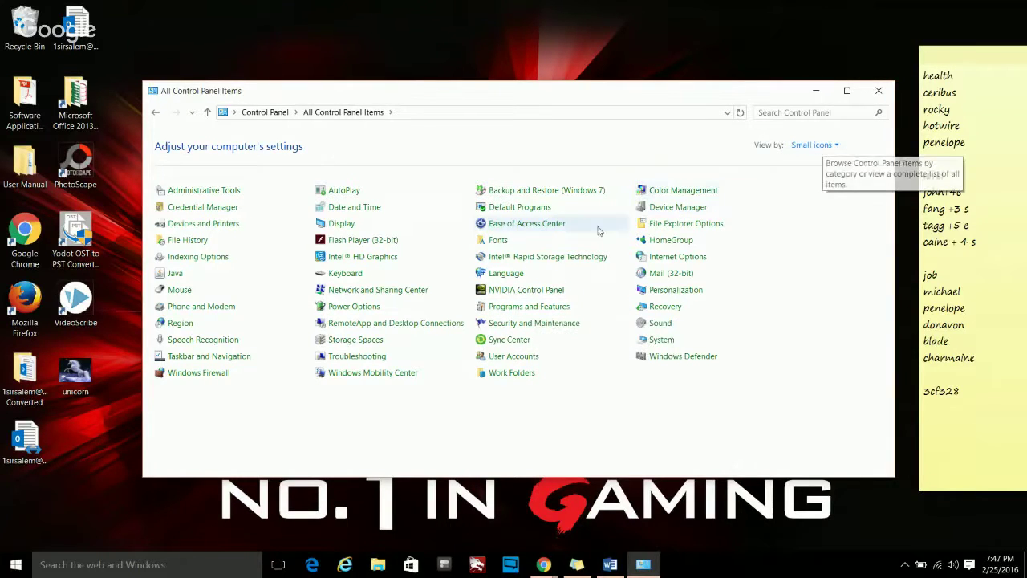
{"action": "left_click", "coordinate": [831, 145]}
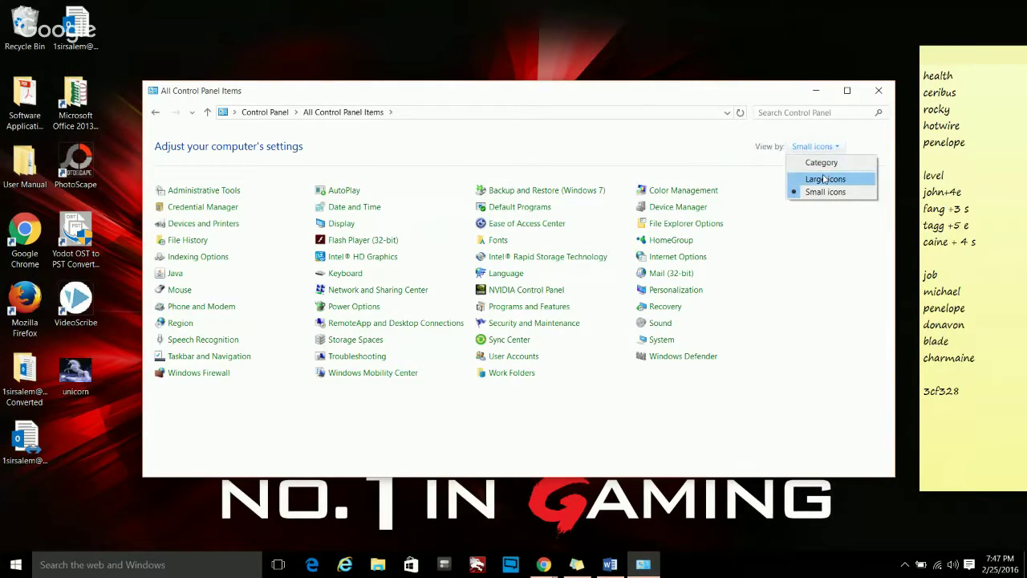
{"action": "left_click", "coordinate": [823, 178]}
{"action": "left_click", "coordinate": [815, 145]}
{"action": "left_click", "coordinate": [819, 159]}
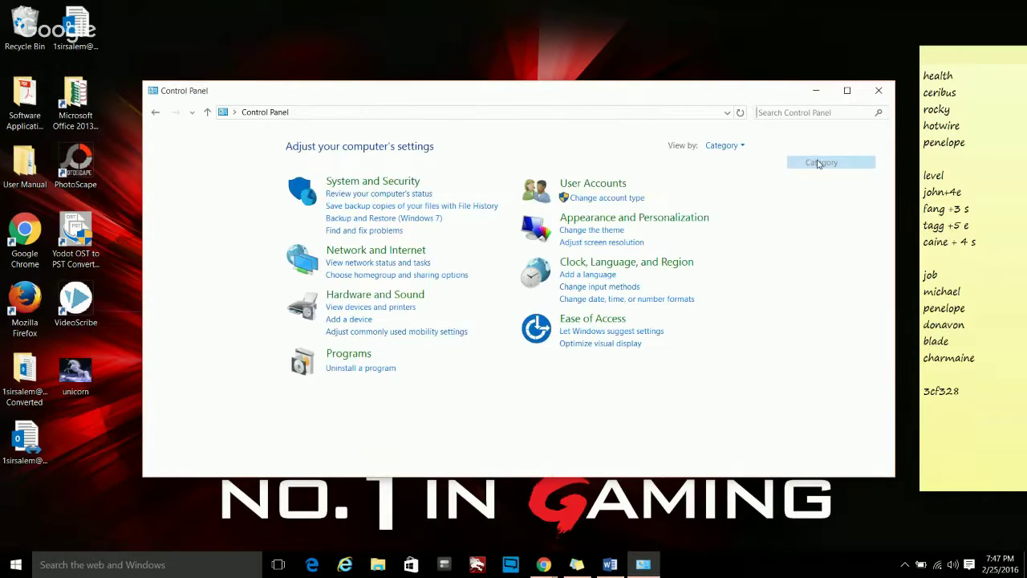
{"action": "left_click", "coordinate": [352, 353]}
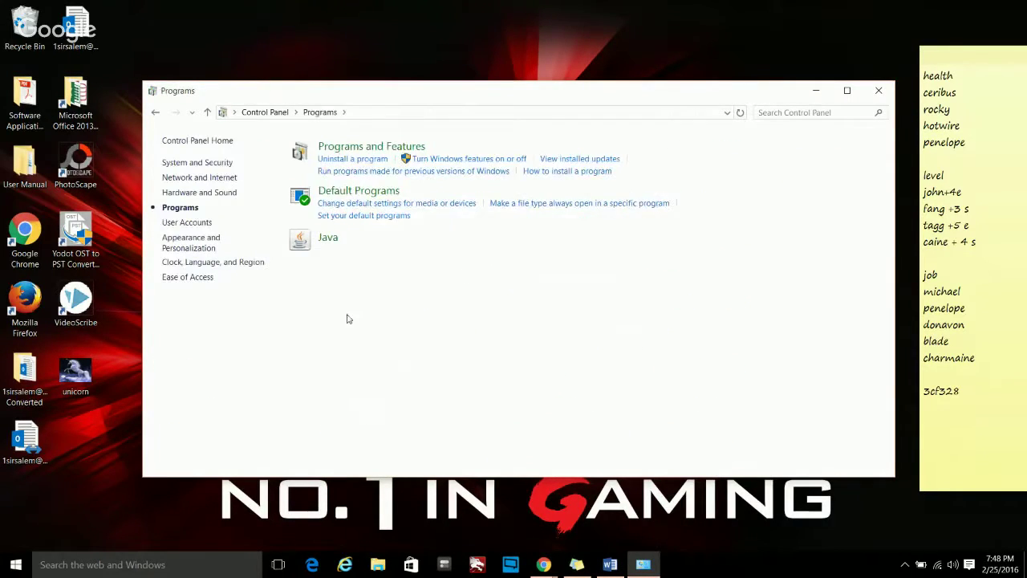
- Open Programs and Features and browse the list of installed programs
{"action": "left_click", "coordinate": [353, 158]}
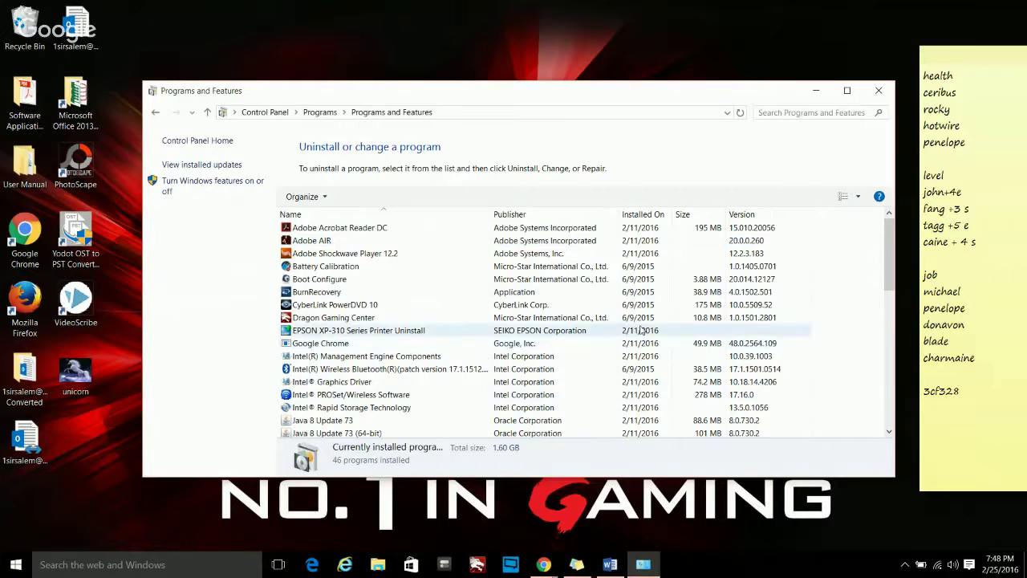
{"action": "scroll", "coordinate": [639, 329], "scroll_direction": "down", "scroll_amount": 2}
{"action": "scroll", "coordinate": [639, 329], "scroll_direction": "down", "scroll_amount": 9}
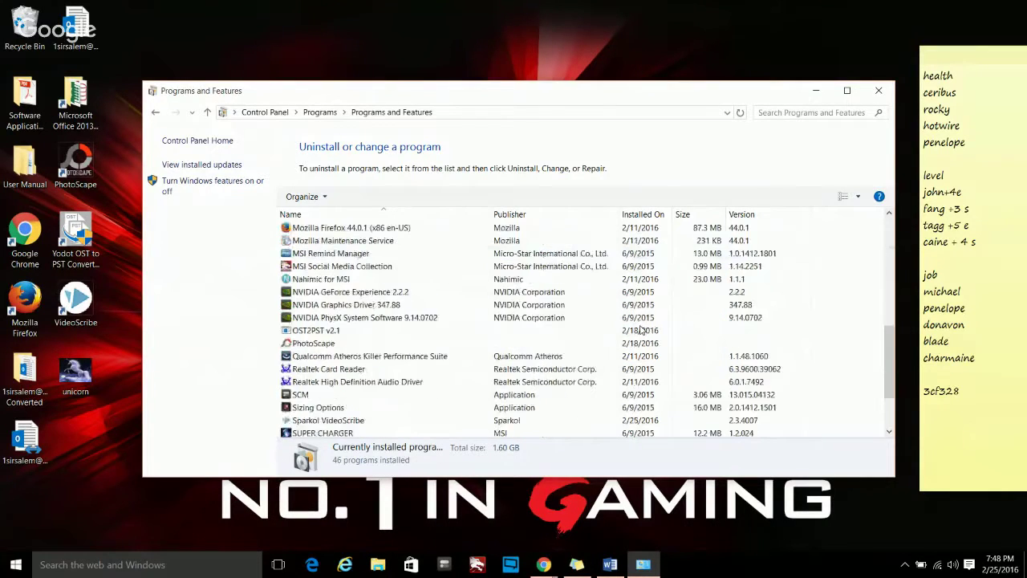
{"action": "scroll", "coordinate": [639, 330], "scroll_direction": "up", "scroll_amount": 8}
{"action": "scroll", "coordinate": [640, 330], "scroll_direction": "up", "scroll_amount": 3}
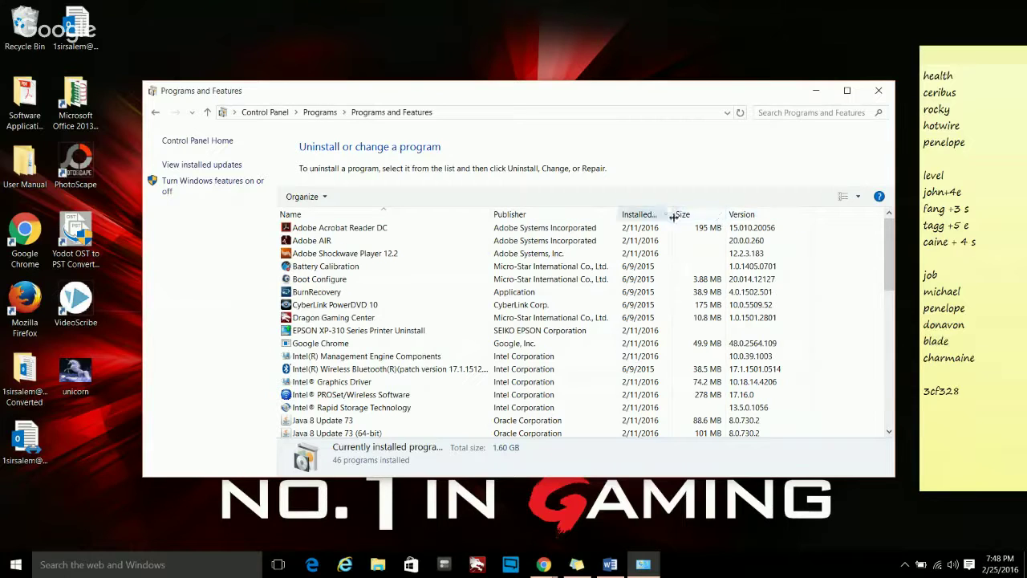
- Sort the programs by Installed On, newest first, and select OST2PST v2.1
{"action": "left_click", "coordinate": [633, 215]}
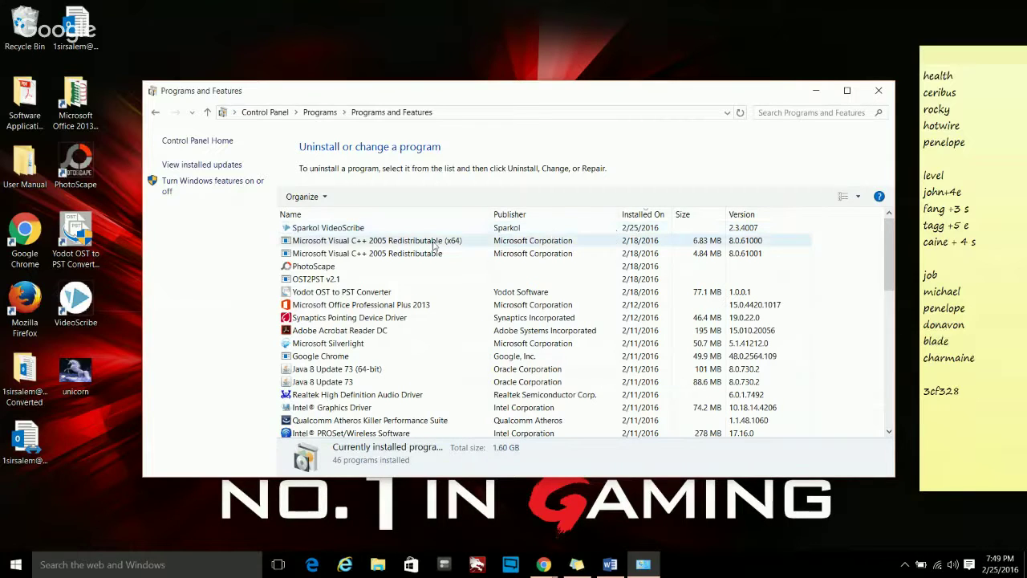
{"action": "scroll", "coordinate": [610, 361], "scroll_direction": "down", "scroll_amount": 10}
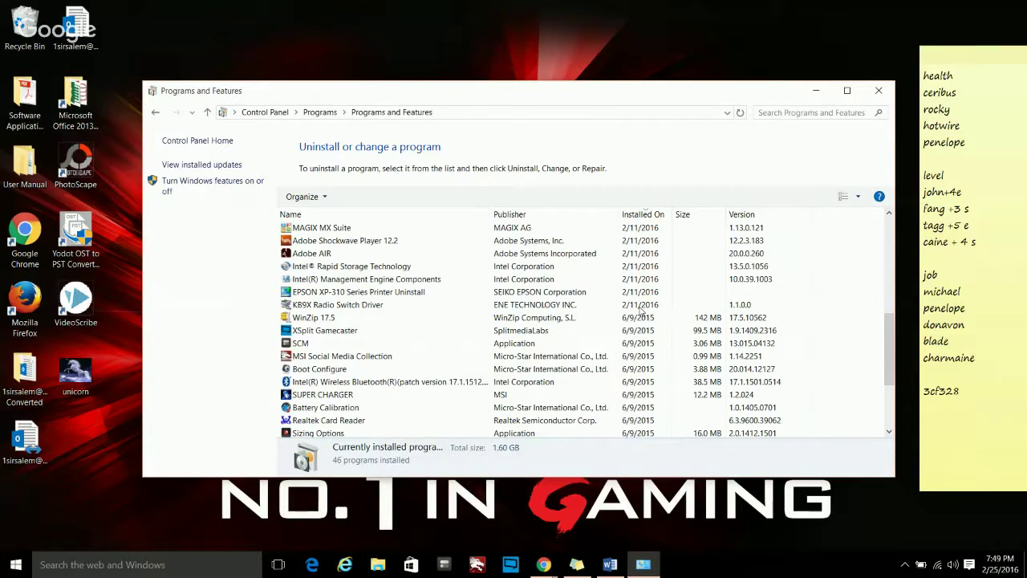
{"action": "scroll", "coordinate": [618, 337], "scroll_direction": "up", "scroll_amount": 10}
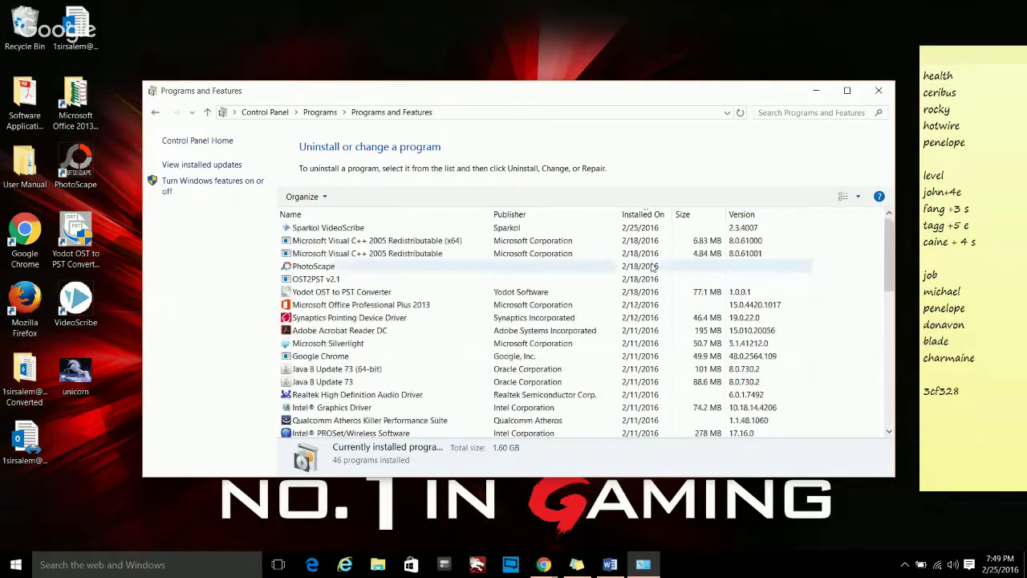
{"action": "left_click", "coordinate": [640, 216]}
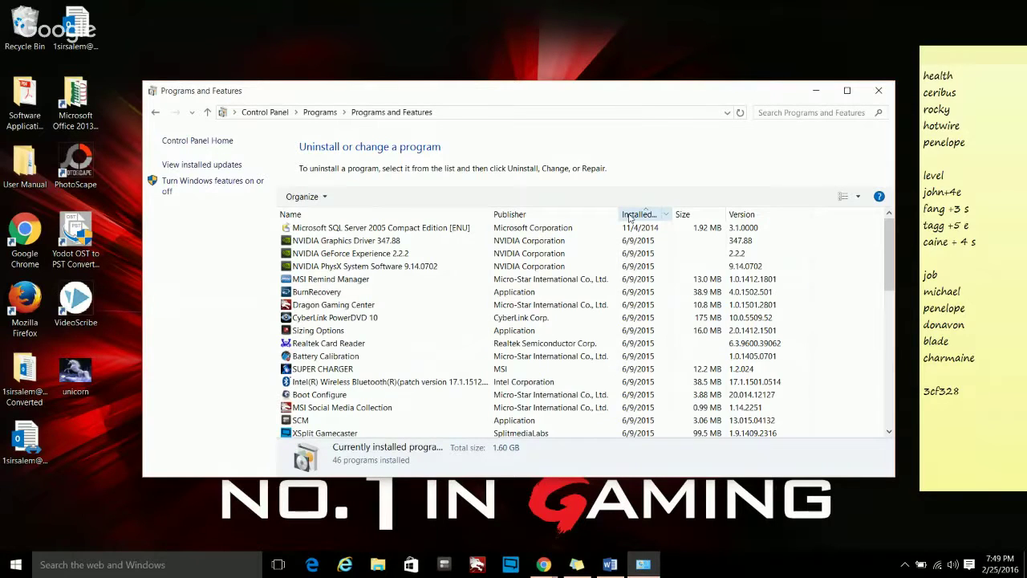
{"action": "left_click", "coordinate": [630, 219]}
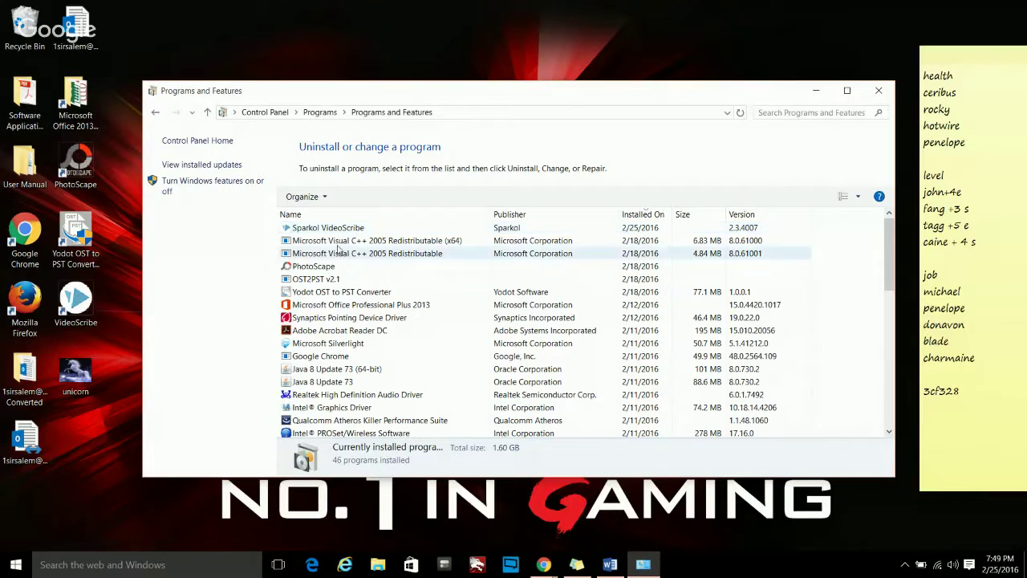
{"action": "left_click", "coordinate": [313, 282]}
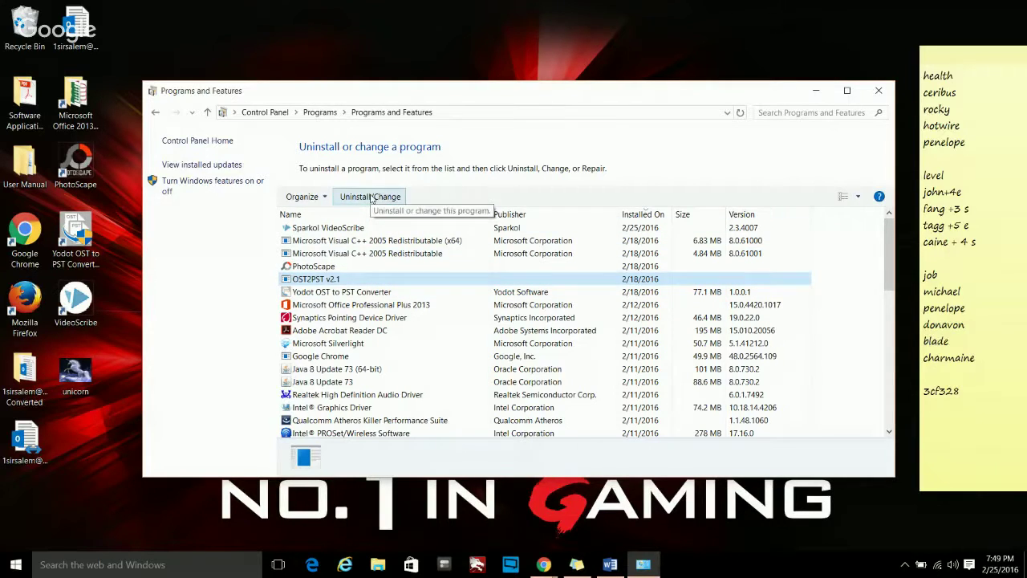
- Run the OST2PST v2.1 uninstaller to completion, then select Yodot OST to PST Converter
{"action": "left_click", "coordinate": [371, 197]}
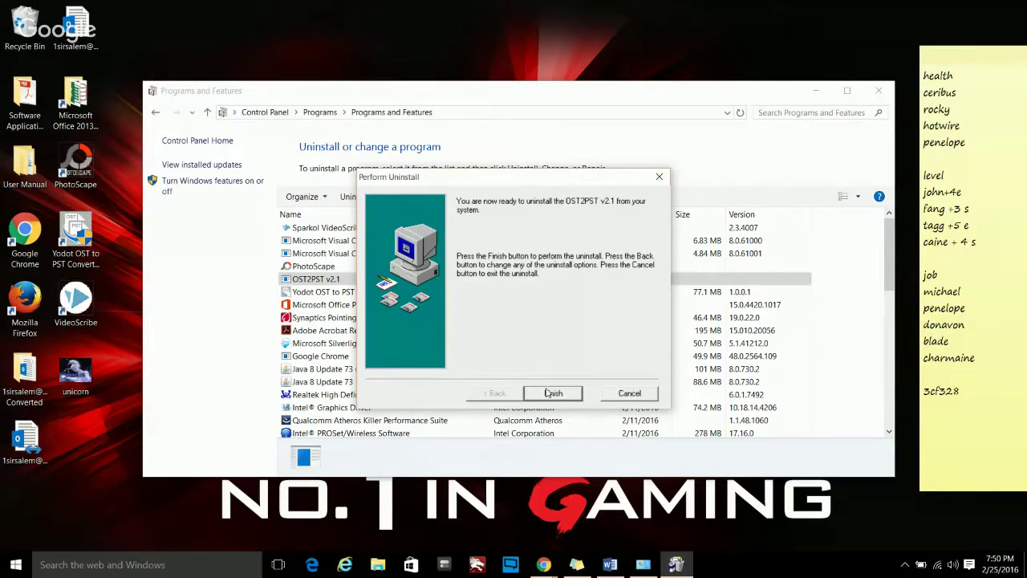
{"action": "left_click", "coordinate": [551, 393]}
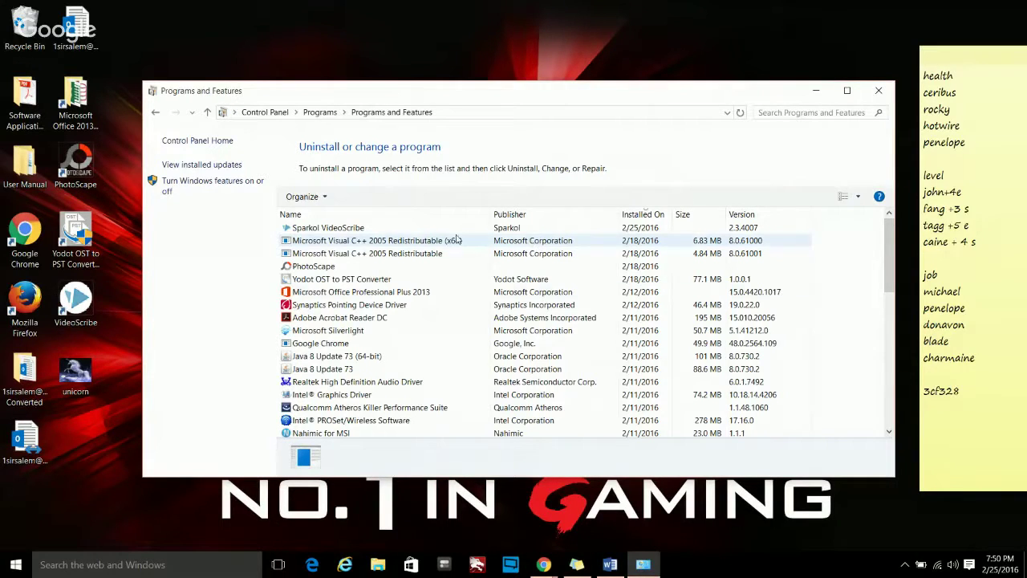
{"action": "left_click", "coordinate": [360, 278]}
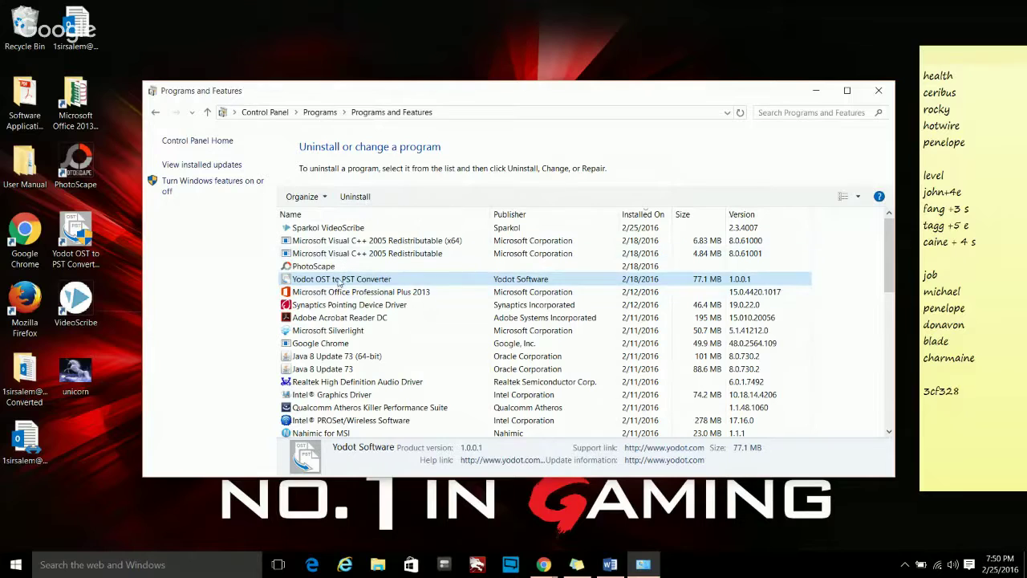
- Uninstall Yodot OST to PST Converter, confirming complete removal and dismissing the success message
{"action": "left_click", "coordinate": [353, 198]}
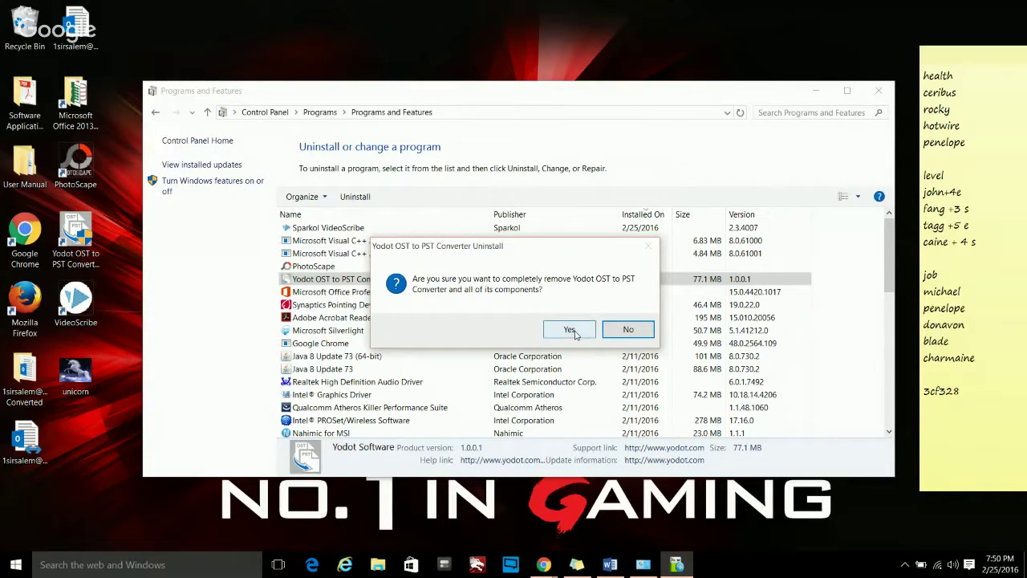
{"action": "left_click", "coordinate": [570, 330]}
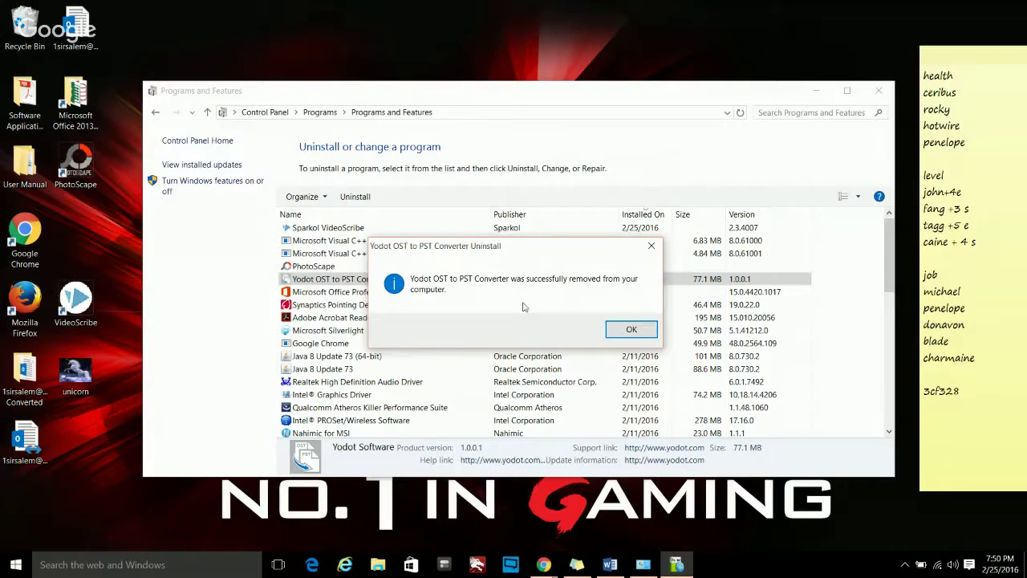
{"action": "left_click", "coordinate": [632, 329]}
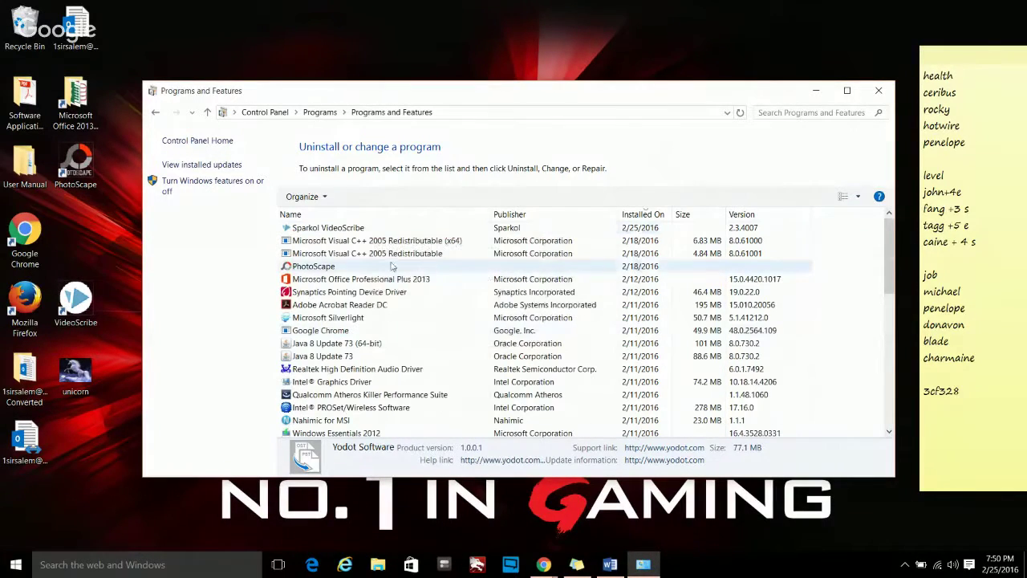
- Select PhotoScape V3.7 and run its uninstaller through to completion
{"action": "left_click", "coordinate": [386, 268]}
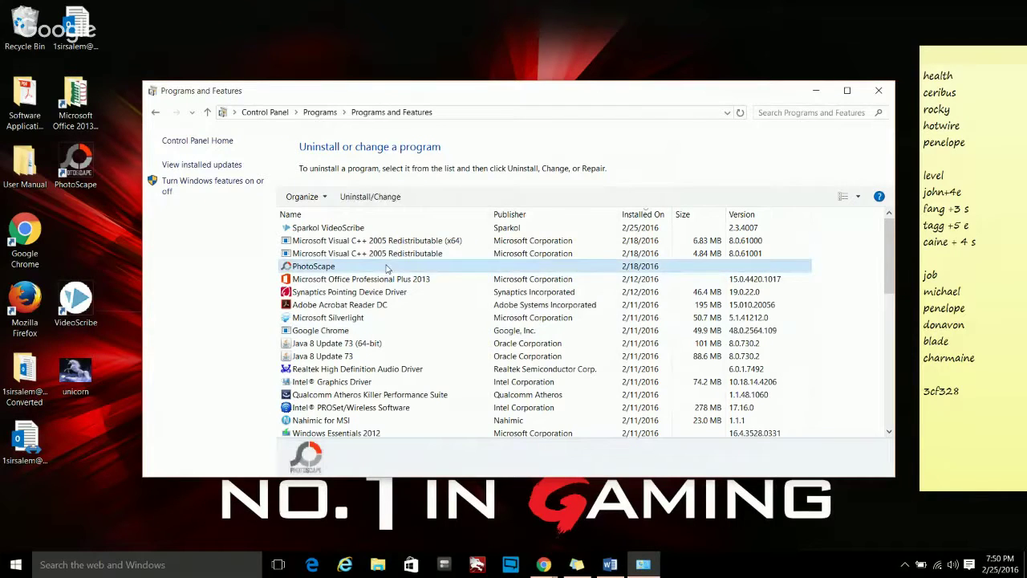
{"action": "left_click", "coordinate": [379, 200]}
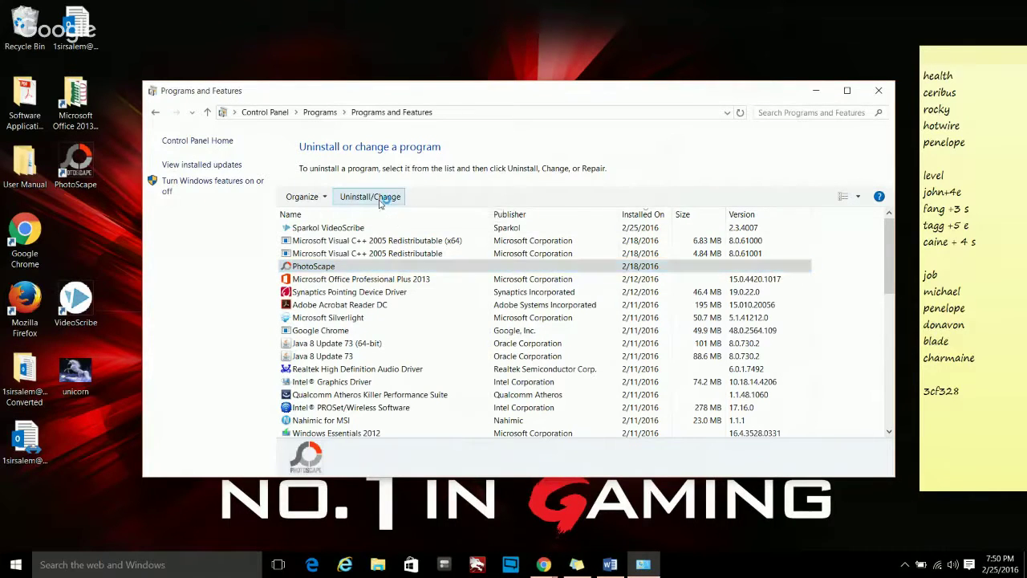
{"action": "left_click", "coordinate": [588, 391]}
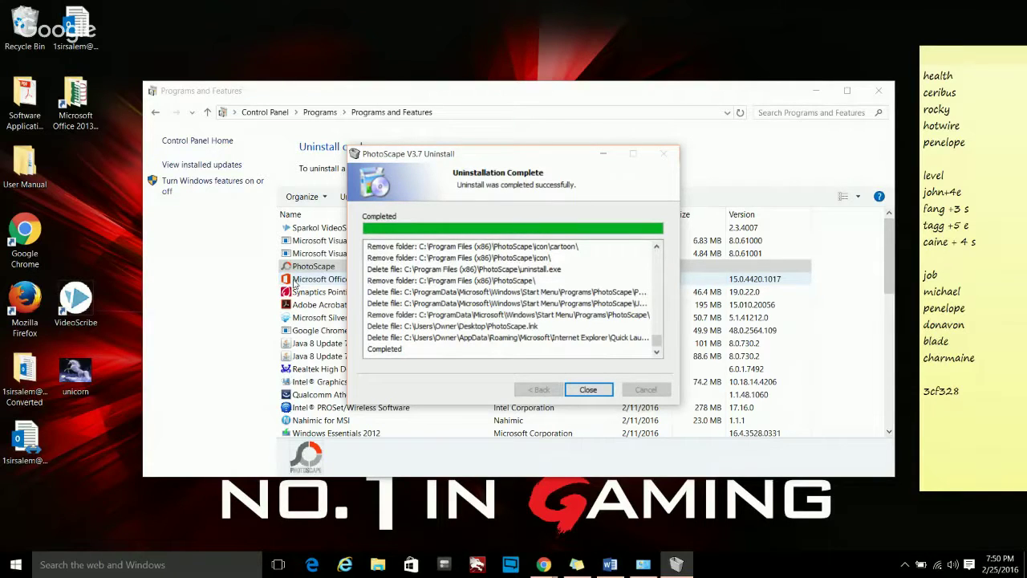
{"action": "left_click", "coordinate": [588, 389]}
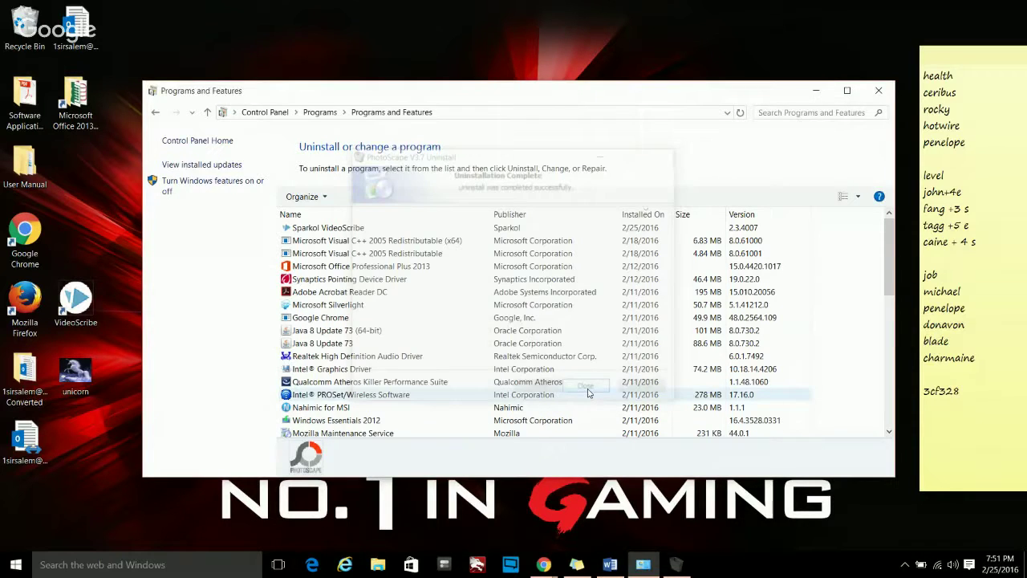
{"action": "scroll", "coordinate": [508, 337], "scroll_direction": "down", "scroll_amount": 4}
{"action": "scroll", "coordinate": [508, 337], "scroll_direction": "down", "scroll_amount": 5}
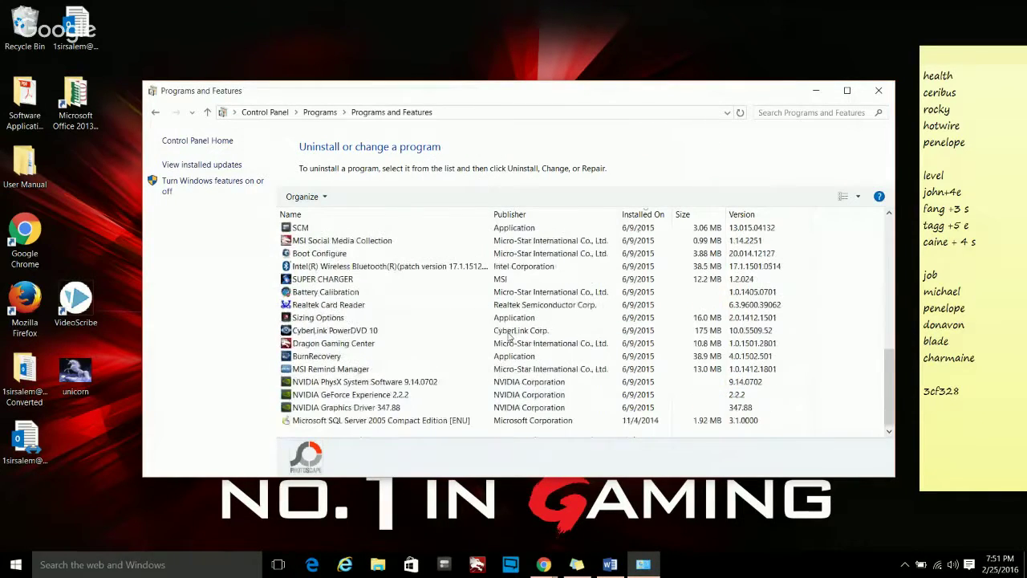
{"action": "scroll", "coordinate": [508, 337], "scroll_direction": "up", "scroll_amount": 10}
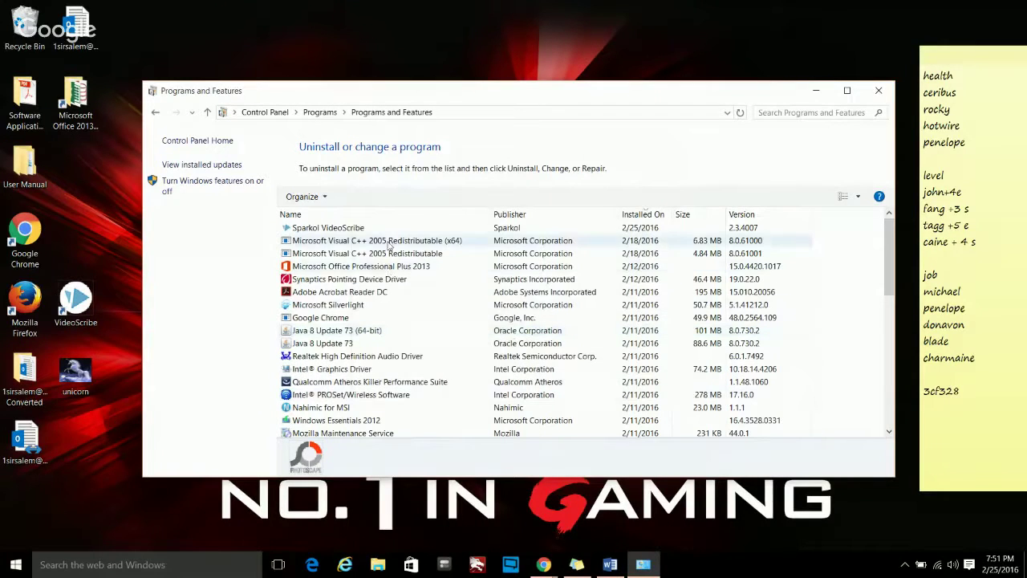
{"action": "scroll", "coordinate": [417, 283], "scroll_direction": "down", "scroll_amount": 10}
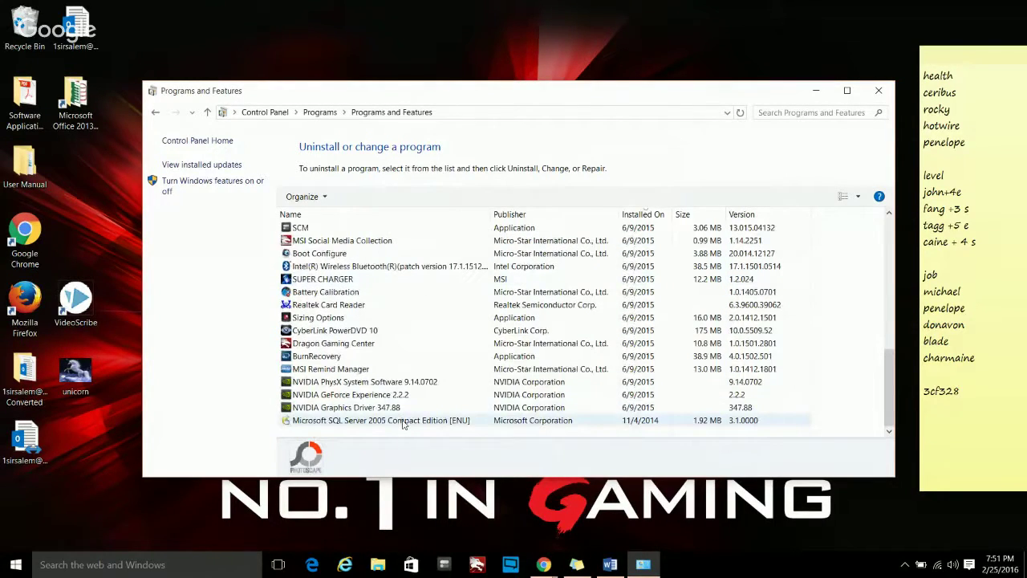
{"action": "scroll", "coordinate": [404, 424], "scroll_direction": "up", "scroll_amount": 10}
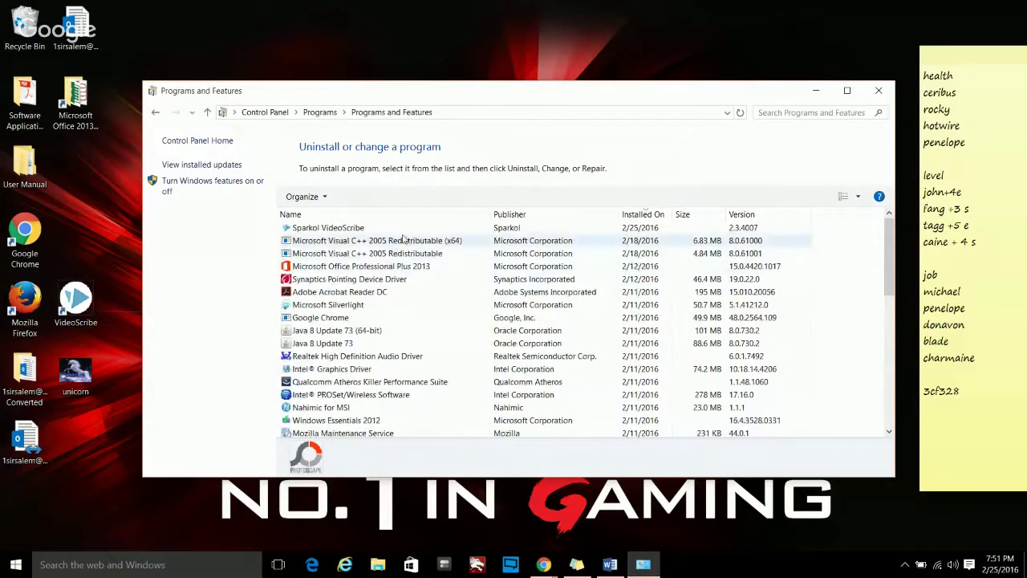
{"action": "scroll", "coordinate": [404, 417], "scroll_direction": "down", "scroll_amount": 10}
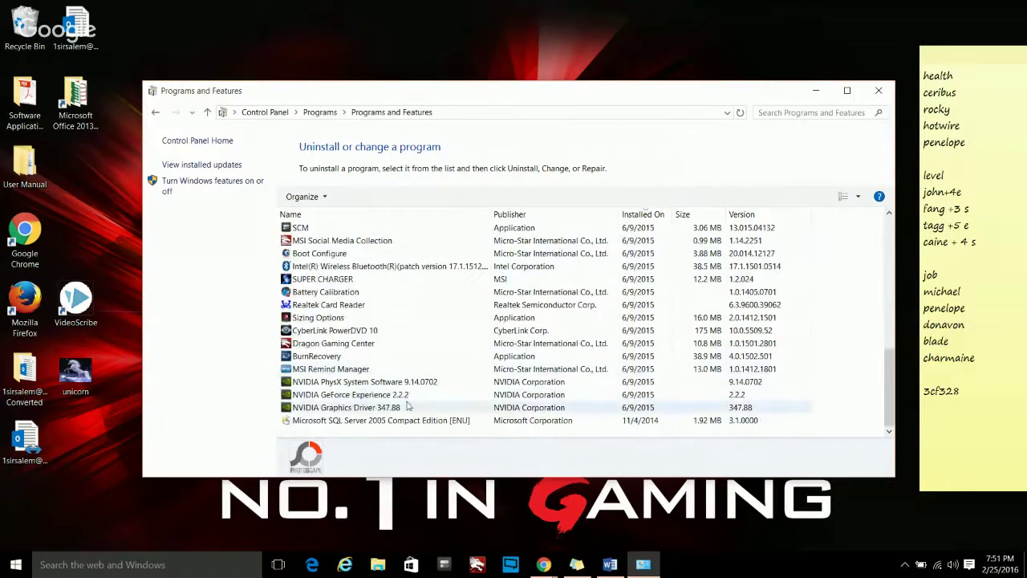
{"action": "scroll", "coordinate": [404, 393], "scroll_direction": "up", "scroll_amount": 10}
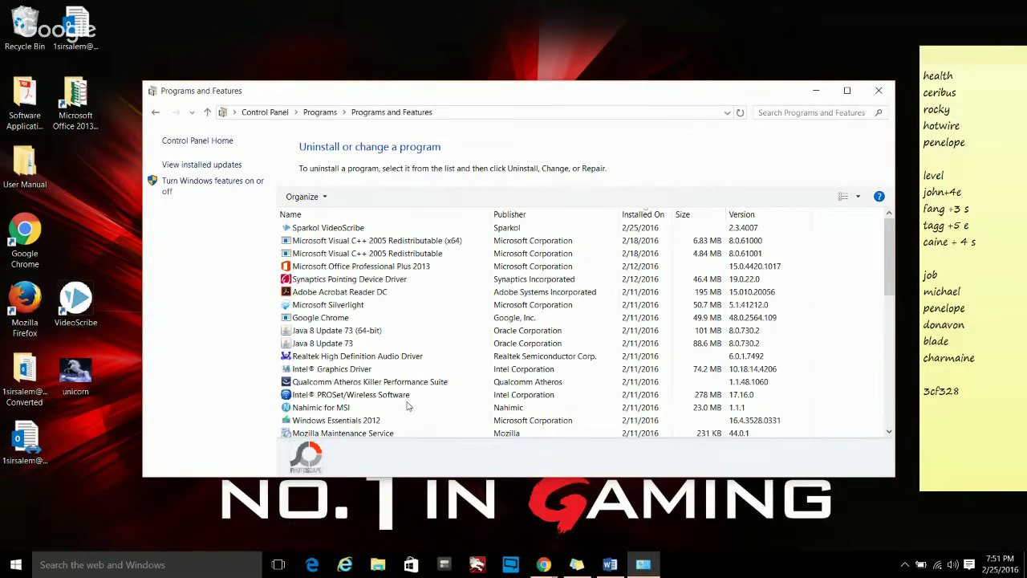
{"action": "scroll", "coordinate": [407, 407], "scroll_direction": "down", "scroll_amount": 10}
{"action": "scroll", "coordinate": [406, 406], "scroll_direction": "up", "scroll_amount": 10}
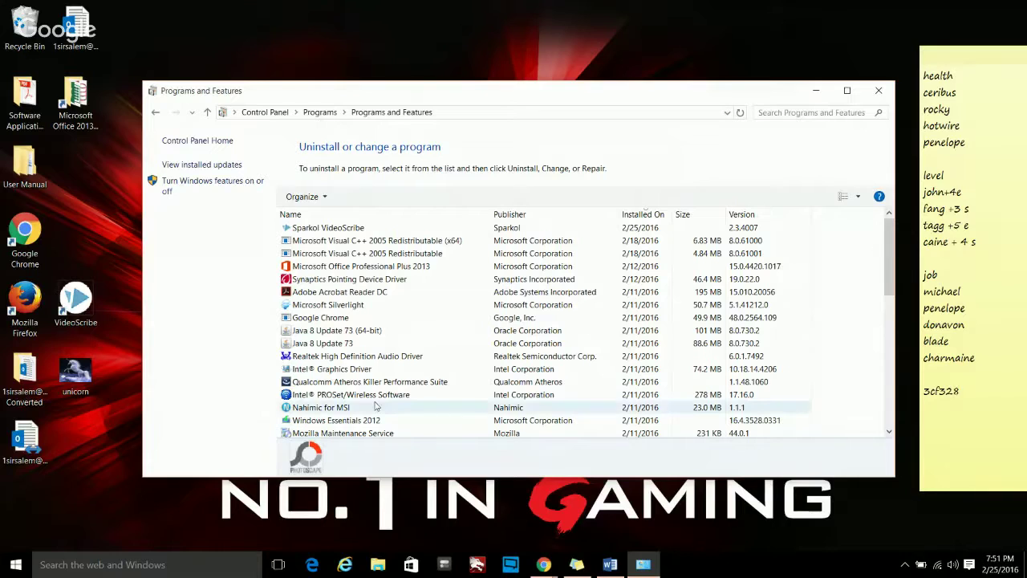
{"action": "right_click", "coordinate": [392, 399]}
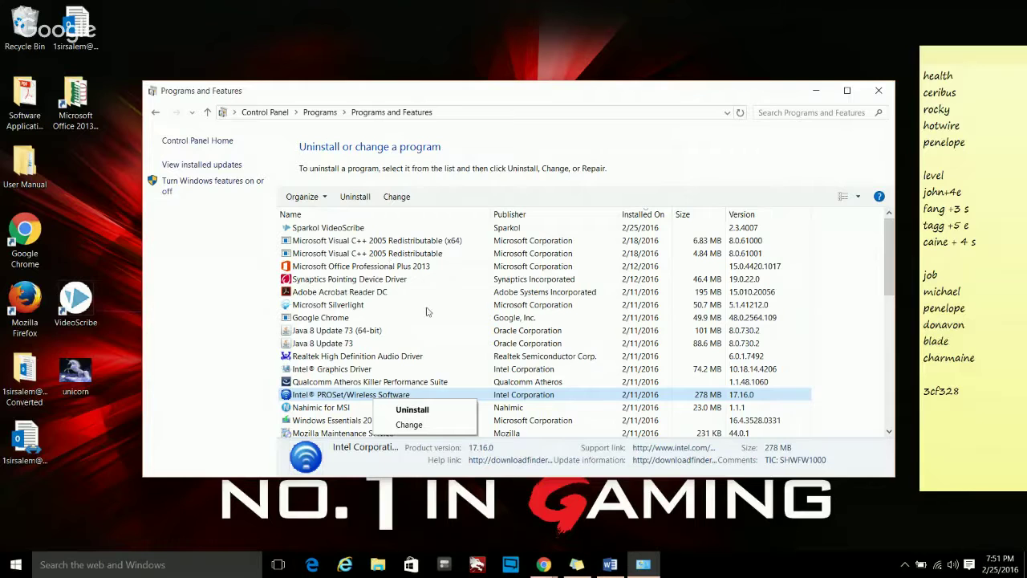
{"action": "left_click", "coordinate": [452, 335]}
{"action": "scroll", "coordinate": [452, 341], "scroll_direction": "down", "scroll_amount": 3}
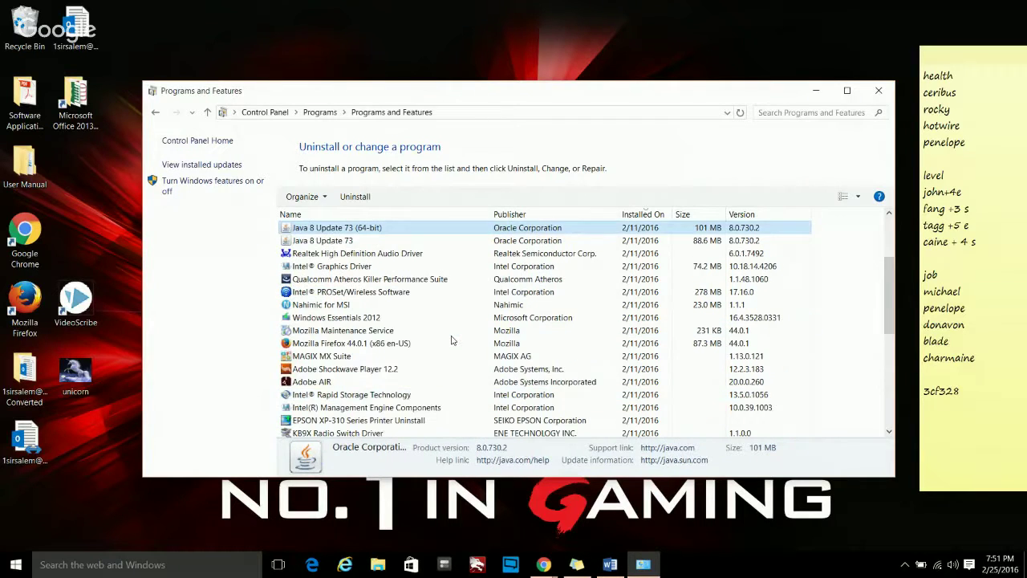
{"action": "scroll", "coordinate": [454, 344], "scroll_direction": "down", "scroll_amount": 7}
{"action": "scroll", "coordinate": [454, 347], "scroll_direction": "up", "scroll_amount": 10}
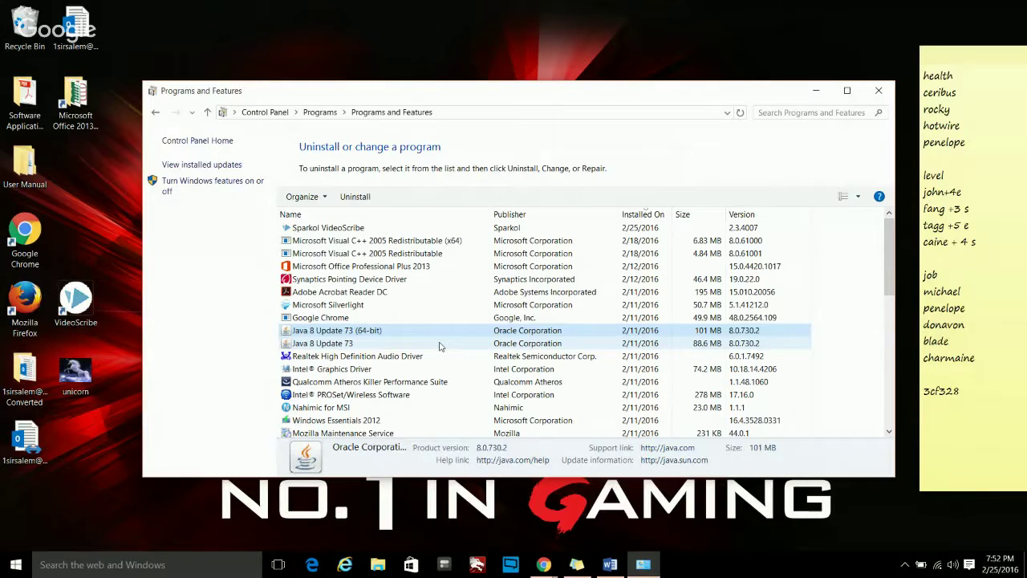
{"action": "left_click", "coordinate": [343, 230]}
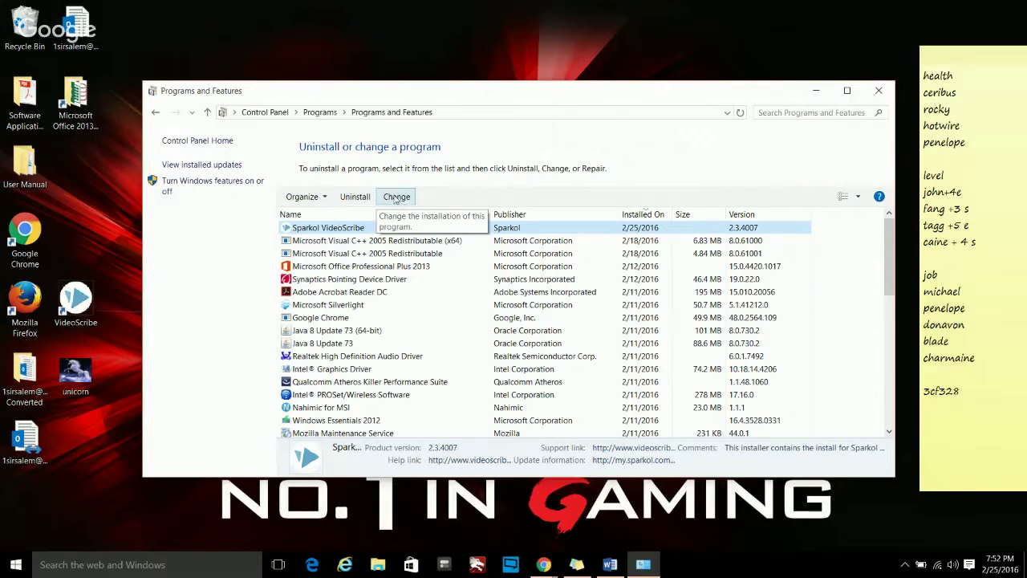
{"action": "left_click", "coordinate": [396, 199]}
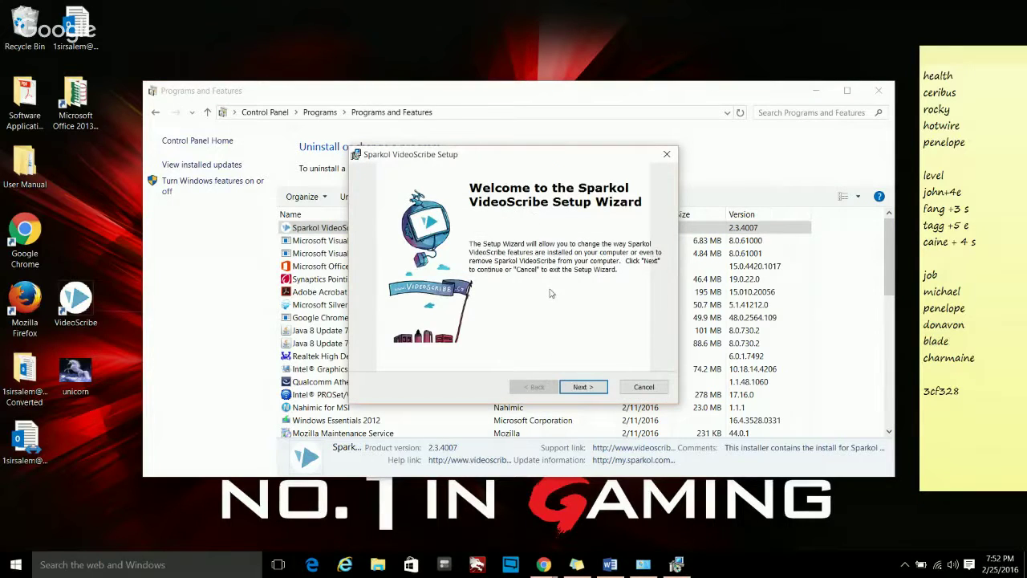
{"action": "left_click", "coordinate": [574, 387]}
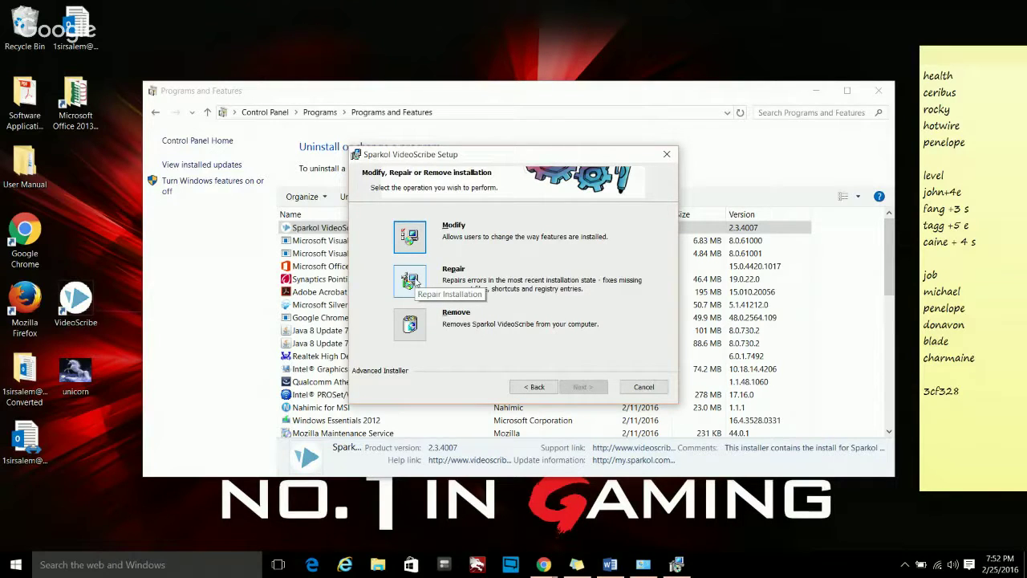
{"action": "left_click", "coordinate": [413, 281]}
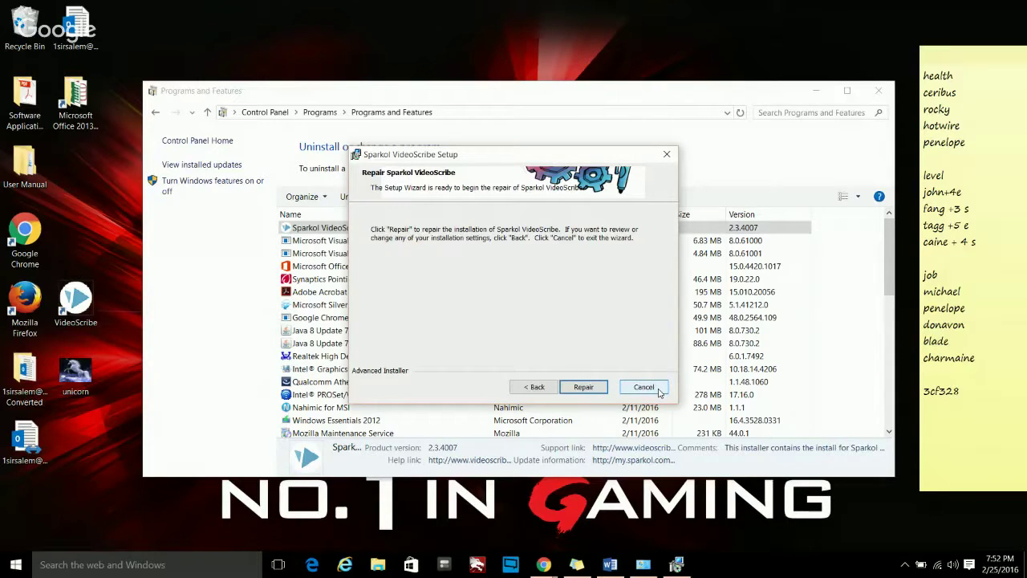
{"action": "left_click", "coordinate": [658, 389]}
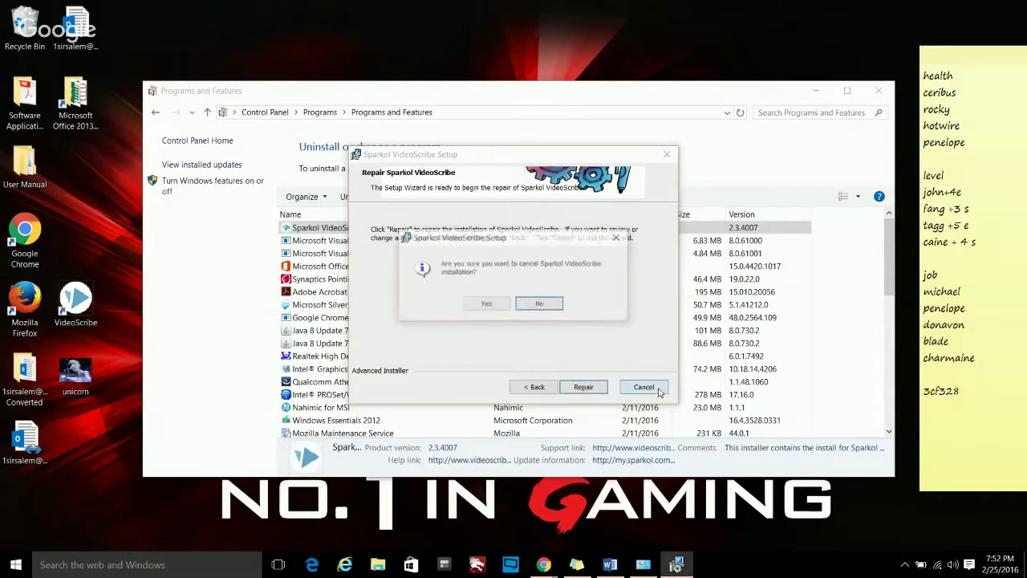
{"action": "left_click", "coordinate": [499, 305]}
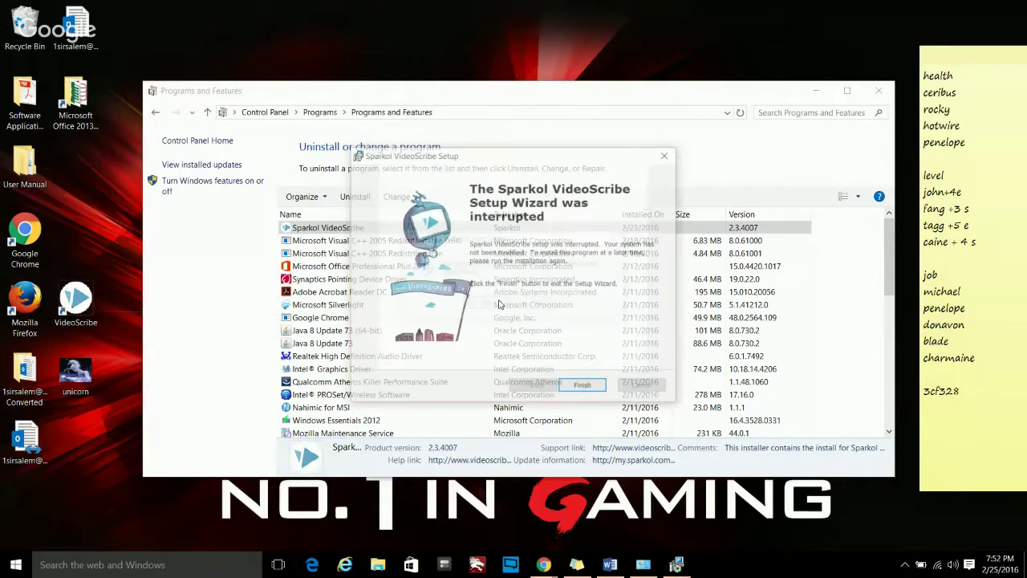
{"action": "left_click", "coordinate": [582, 384]}
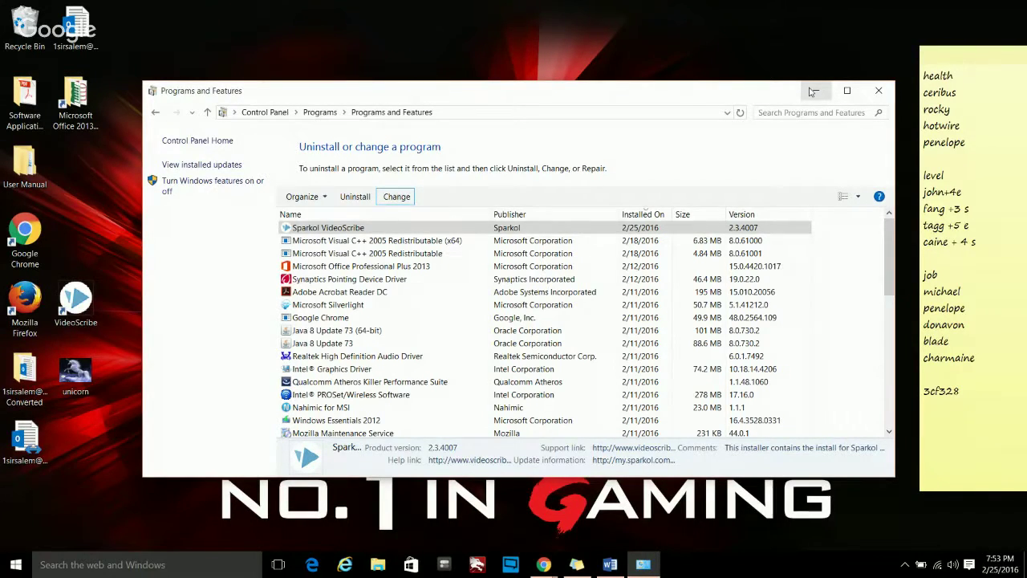
- Close Programs and Features and switch to Chrome showing the Cape Coral virus-removal blog
{"action": "left_click", "coordinate": [879, 91]}
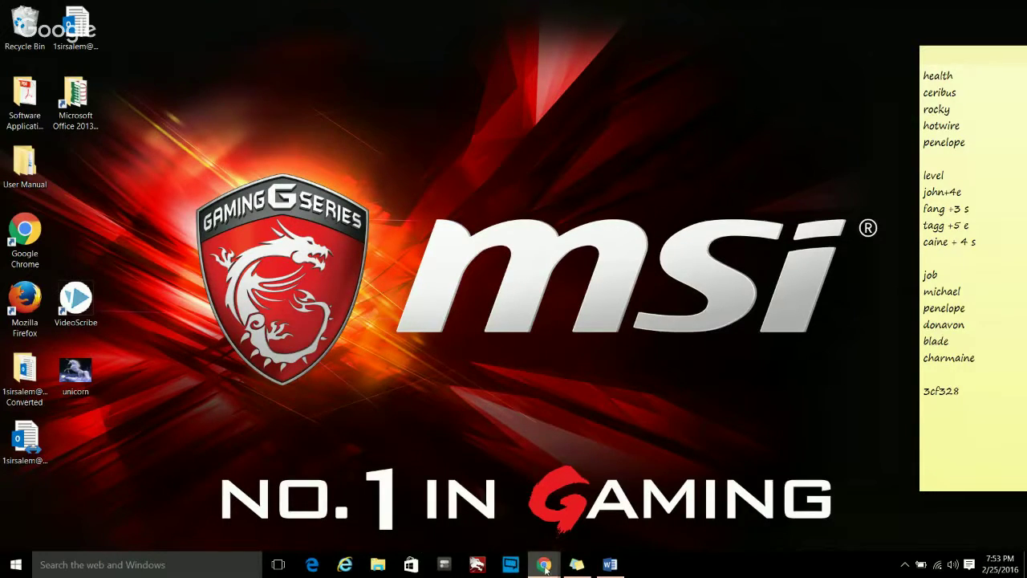
{"action": "mouse_move", "coordinate": [545, 566]}
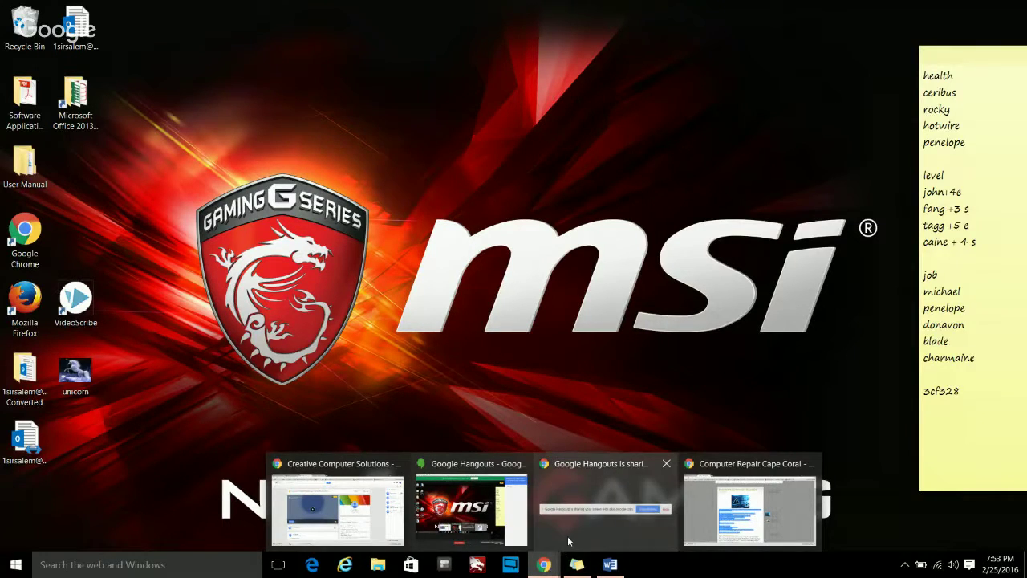
{"action": "mouse_move", "coordinate": [567, 536]}
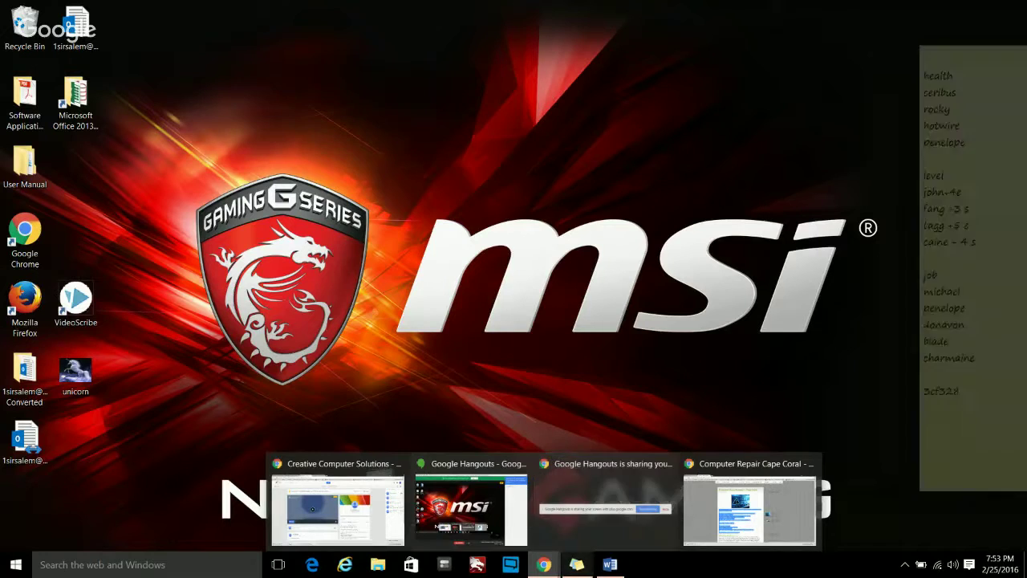
{"action": "key", "text": "alt+Tab"}
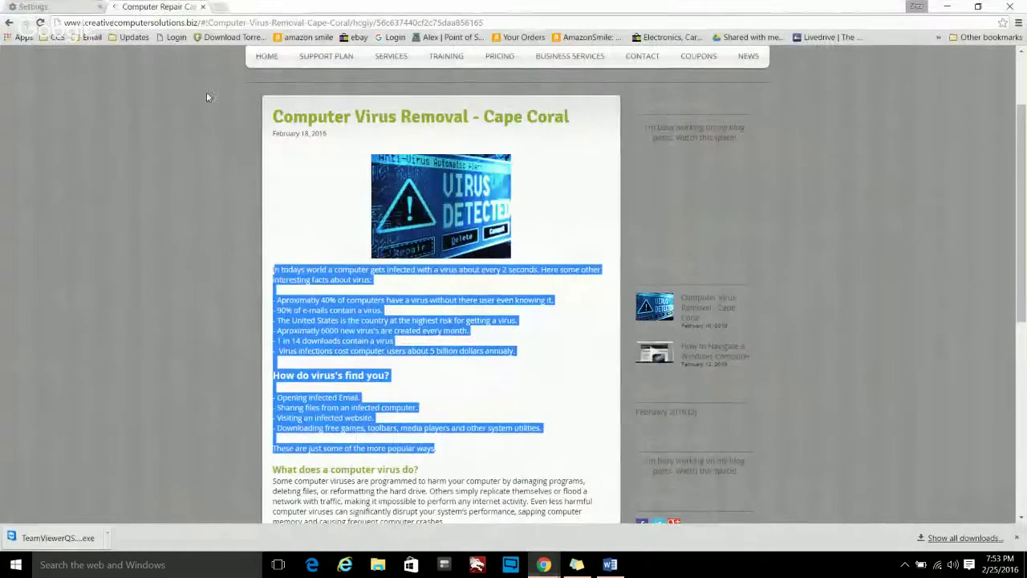
- Close the blog and Settings tabs, open a new tab and search Google for FLIGHT 1157
{"action": "left_click", "coordinate": [203, 8]}
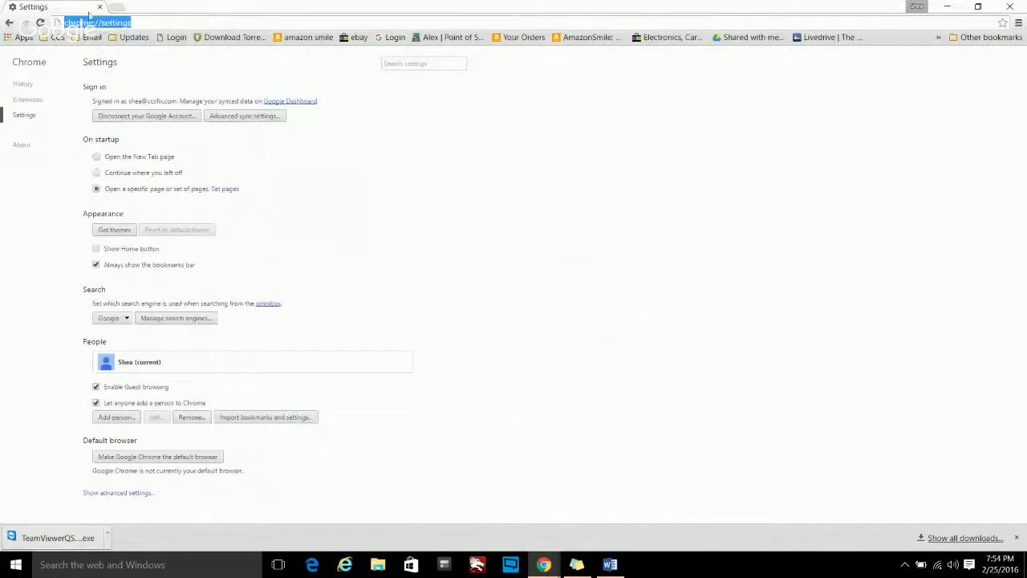
{"action": "left_click", "coordinate": [101, 8]}
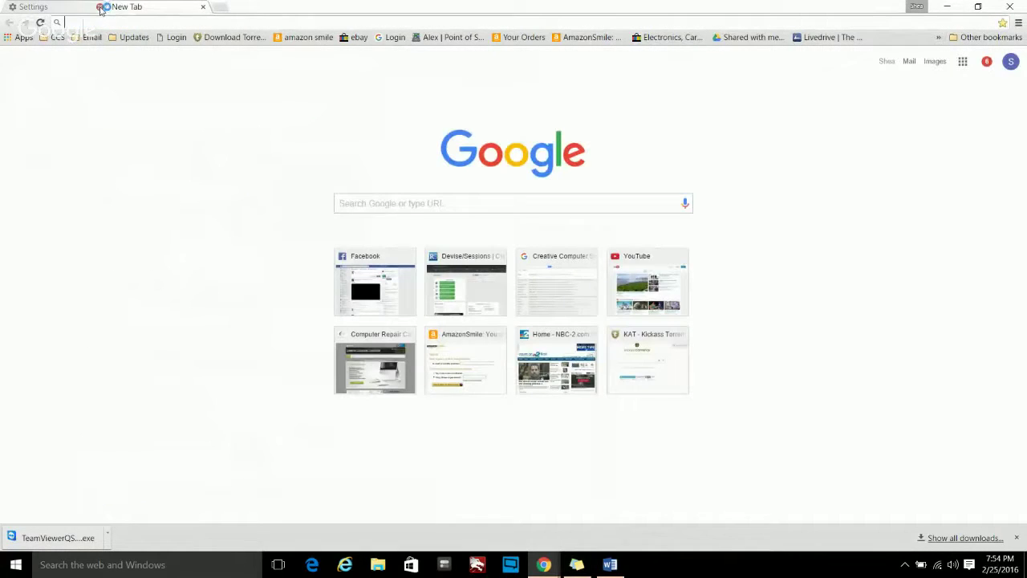
{"action": "left_click", "coordinate": [90, 8]}
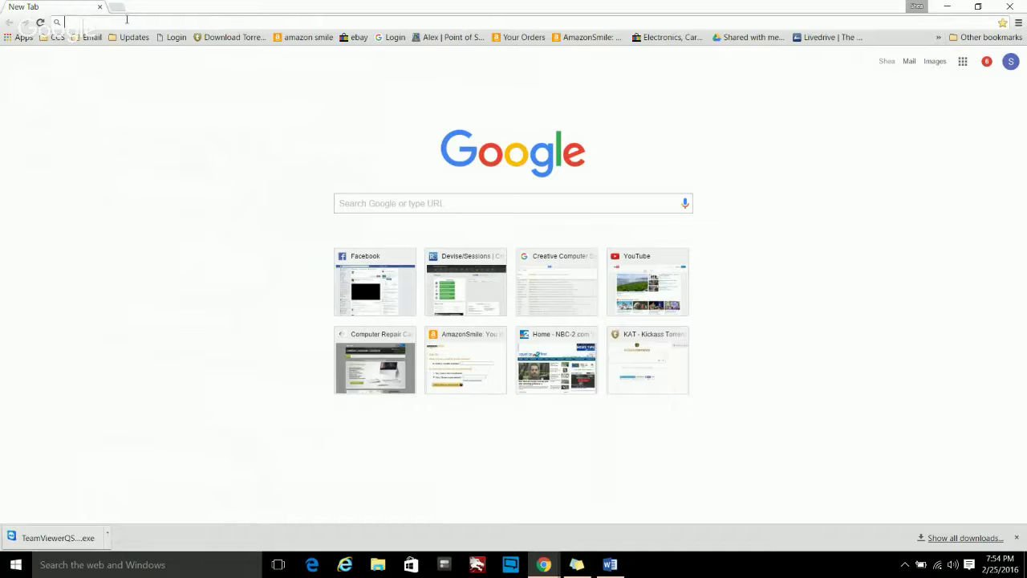
{"action": "type", "text": "FLIGHT"}
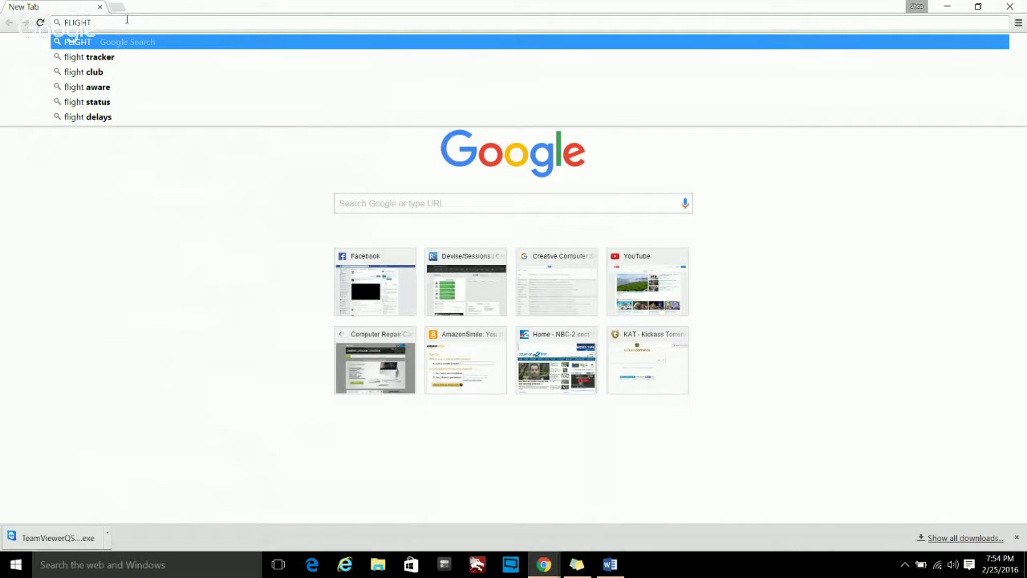
{"action": "type", "text": " 1157"}
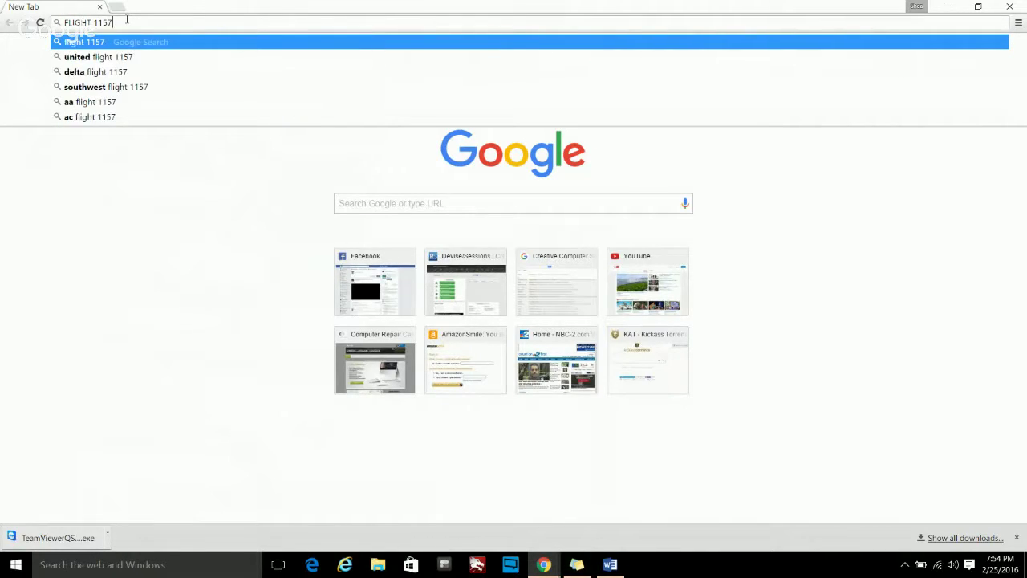
{"action": "key", "text": "Return"}
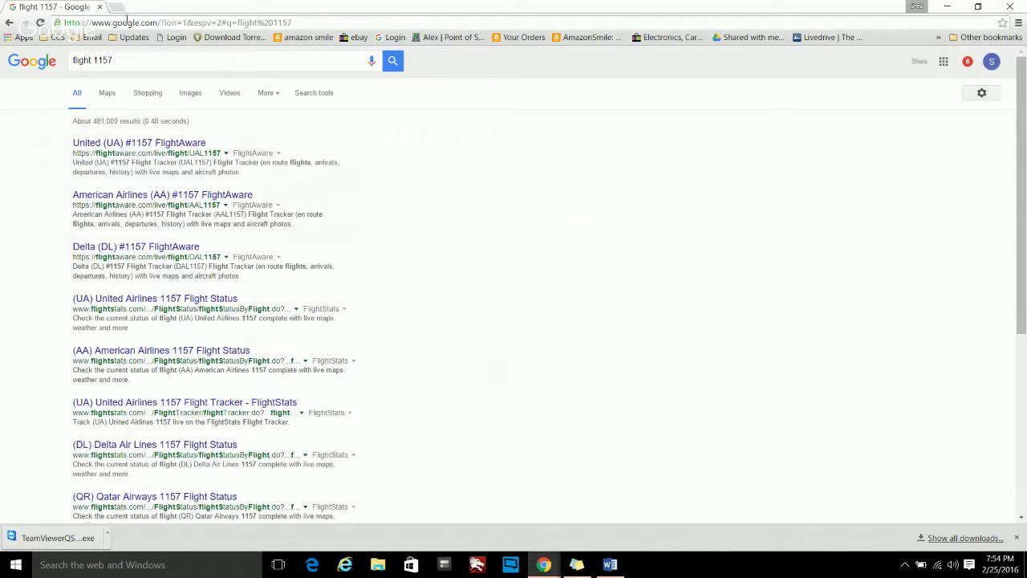
- Edit the search query to flight 456 and run it
{"action": "triple_click", "coordinate": [114, 63]}
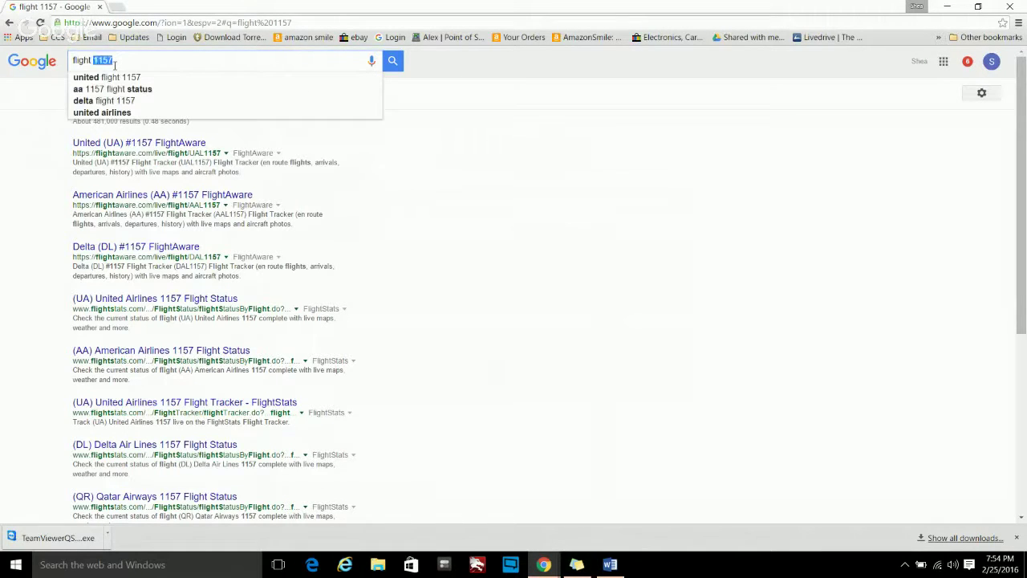
{"action": "left_click", "coordinate": [117, 64]}
{"action": "key", "text": "BackSpace"}
{"action": "key", "text": "BackSpace"}
{"action": "key", "text": "BackSpace"}
{"action": "key", "text": "BackSpace"}
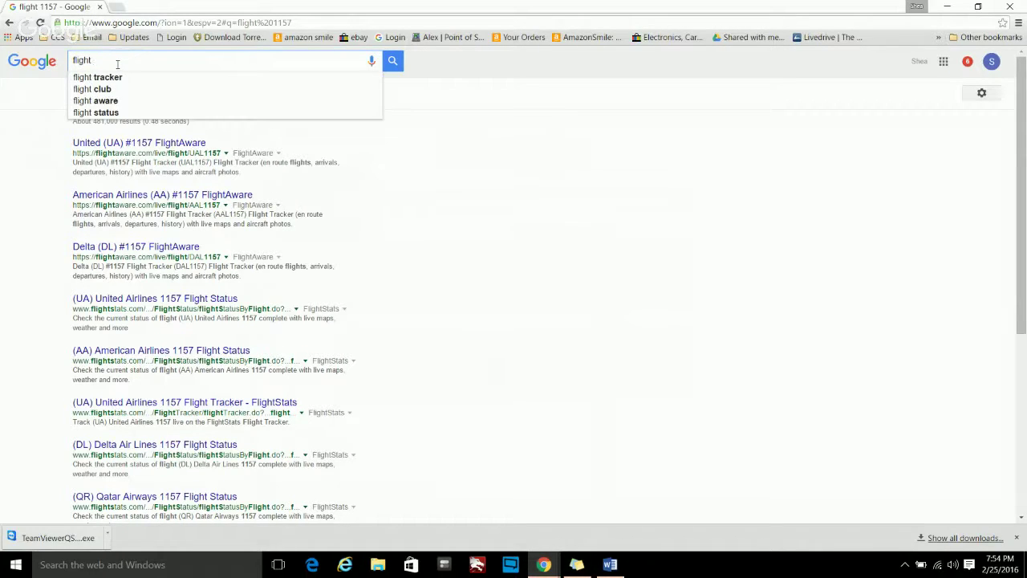
{"action": "type", "text": "456"}
{"action": "key", "text": "Return"}
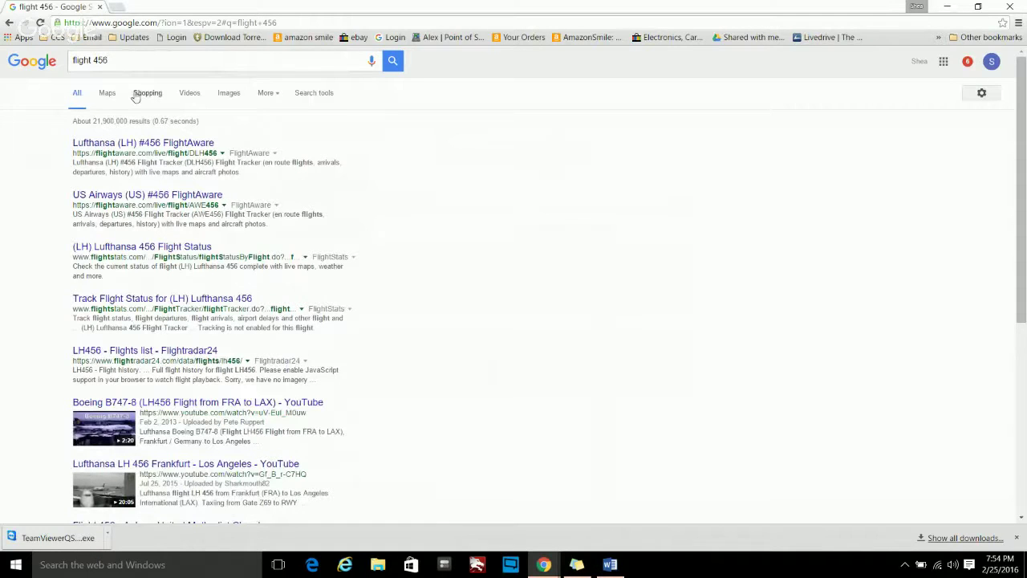
{"action": "double_click", "coordinate": [121, 61]}
- In a new tab, search Google for 'RSW arrivals' and open the airport's Arrivals board
{"action": "left_click", "coordinate": [124, 8]}
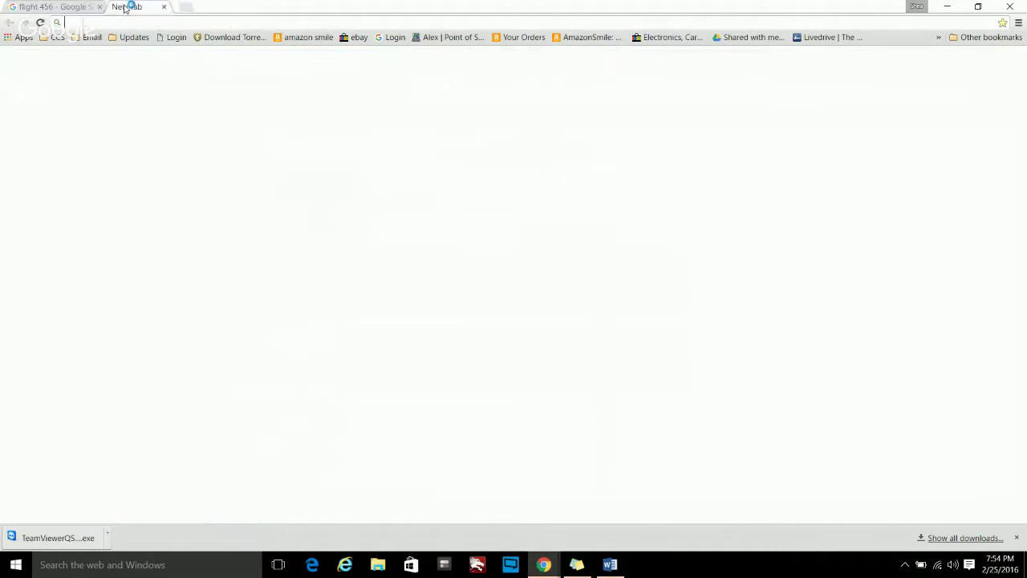
{"action": "type", "text": "RS"}
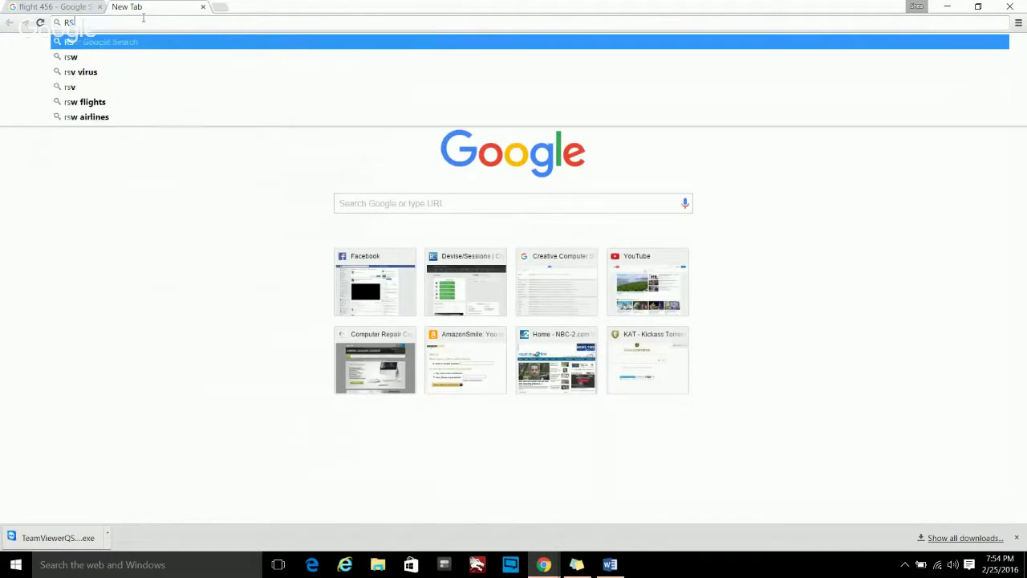
{"action": "type", "text": "W arrivals"}
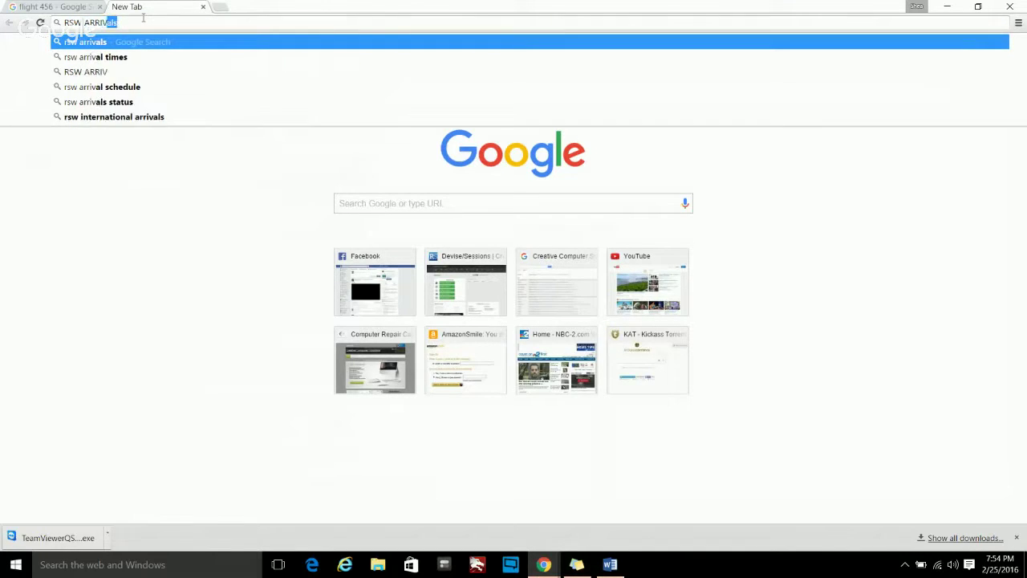
{"action": "key", "text": "Return"}
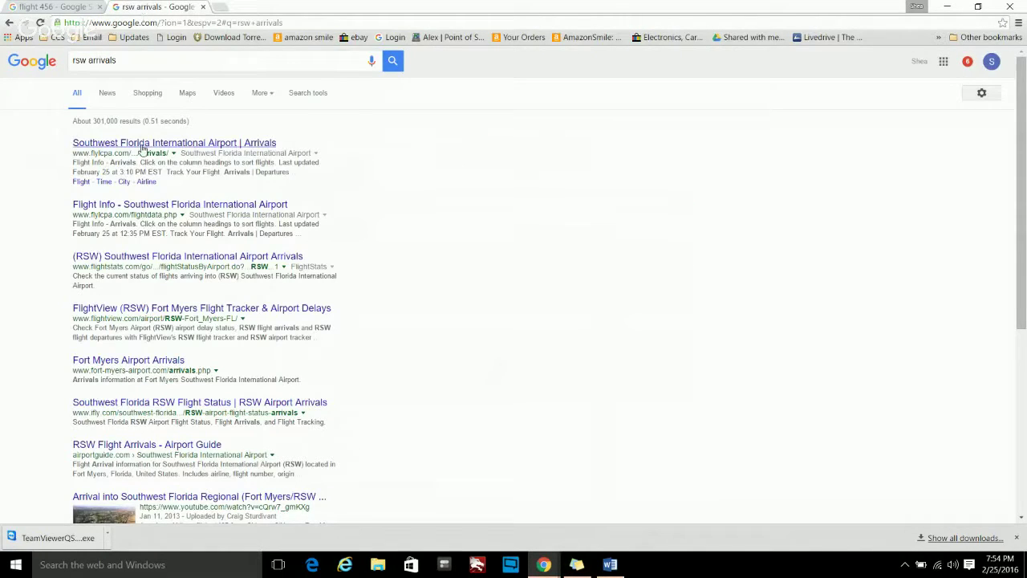
{"action": "left_click", "coordinate": [143, 147]}
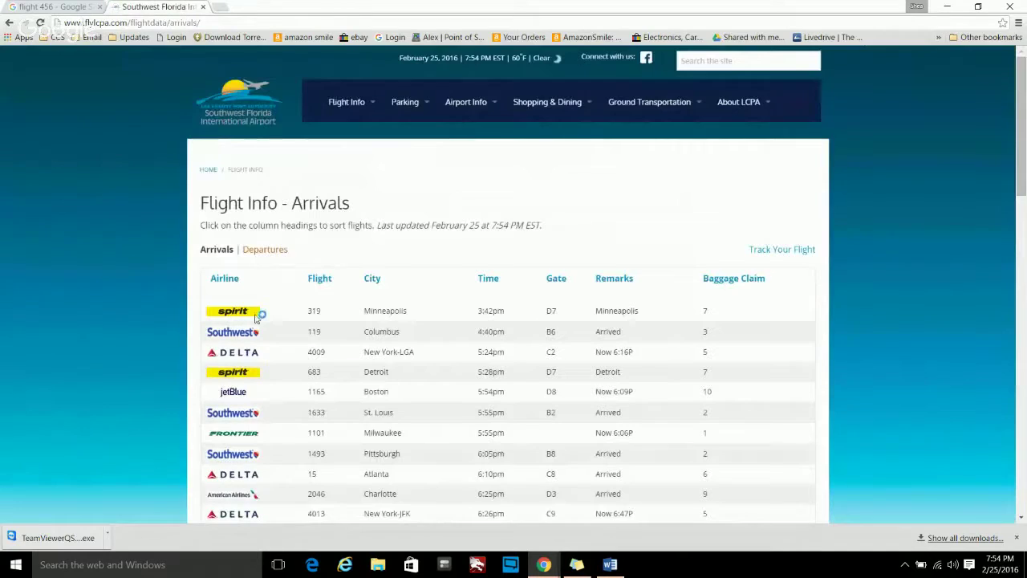
{"action": "scroll", "coordinate": [482, 333], "scroll_direction": "down", "scroll_amount": 6}
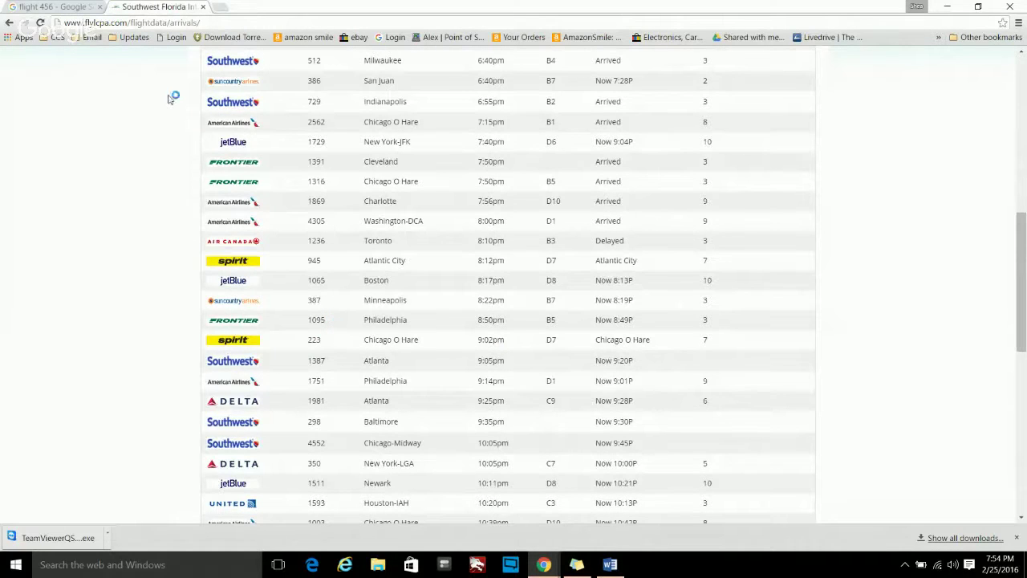
- On the flight 456 tab, search for flight 1095, then for flight TRACKER 1095
{"action": "left_click", "coordinate": [80, 6]}
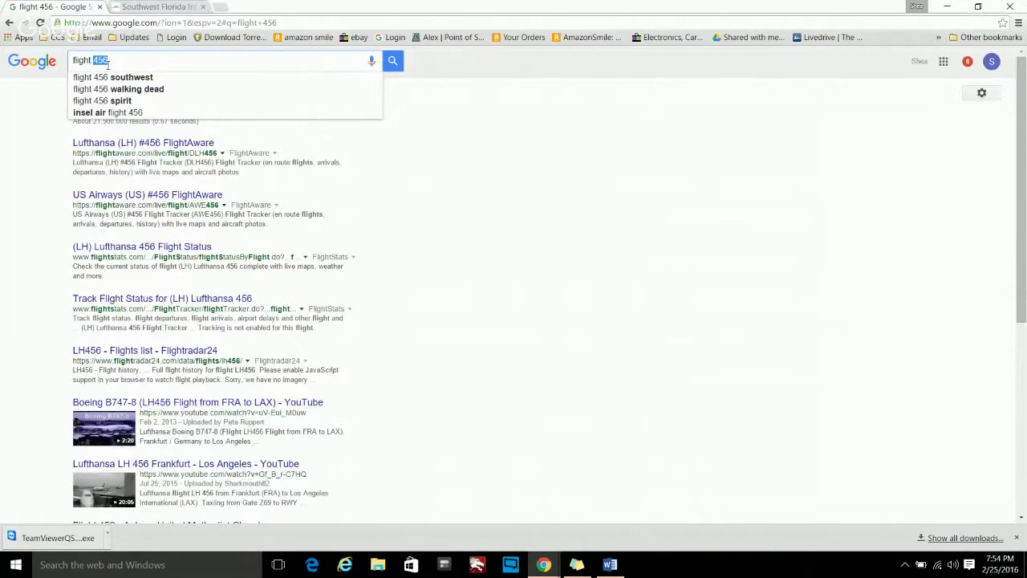
{"action": "type", "text": "1095"}
{"action": "key", "text": "Return"}
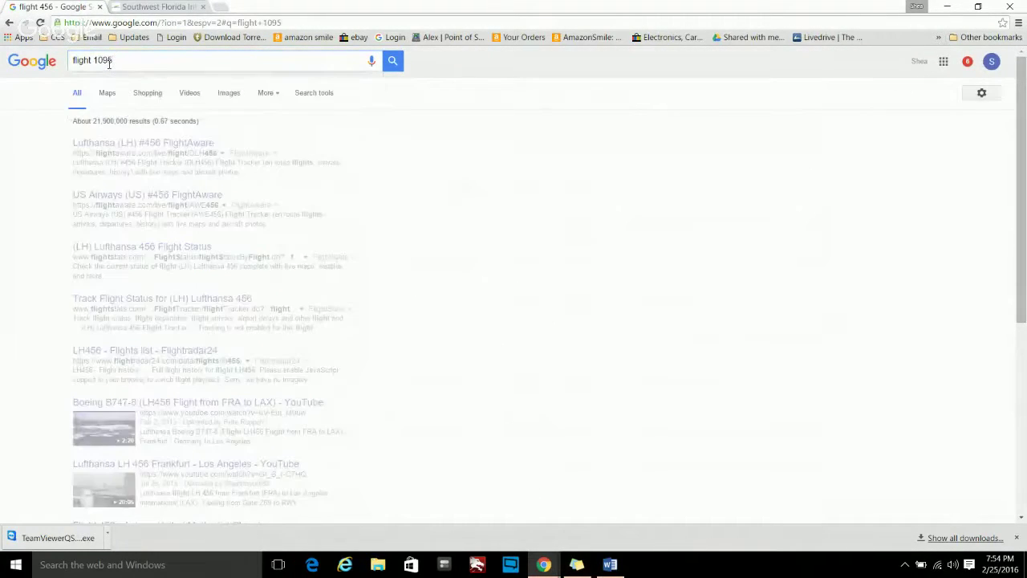
{"action": "scroll", "coordinate": [281, 295], "scroll_direction": "down", "scroll_amount": 4}
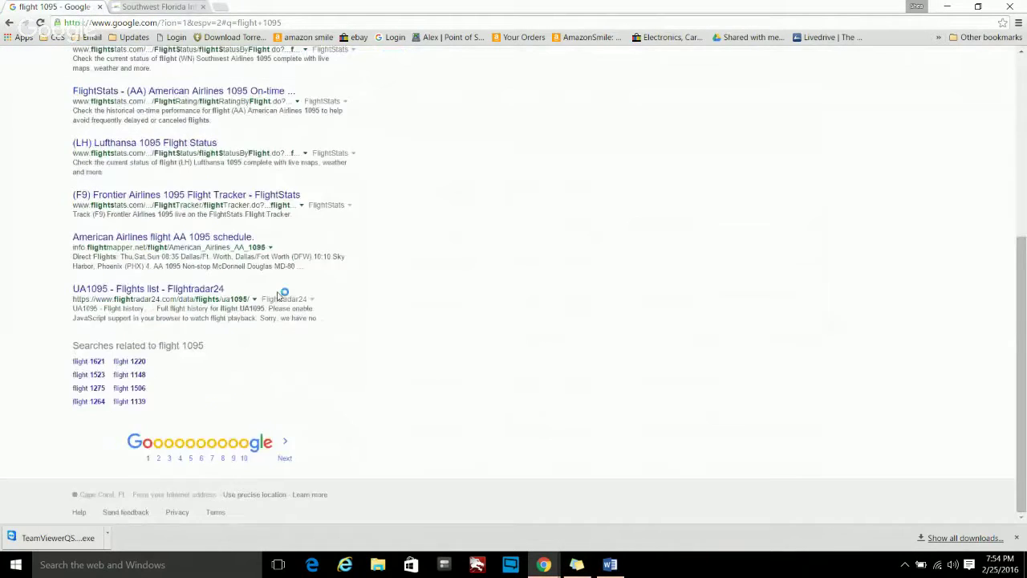
{"action": "scroll", "coordinate": [281, 295], "scroll_direction": "up", "scroll_amount": 4}
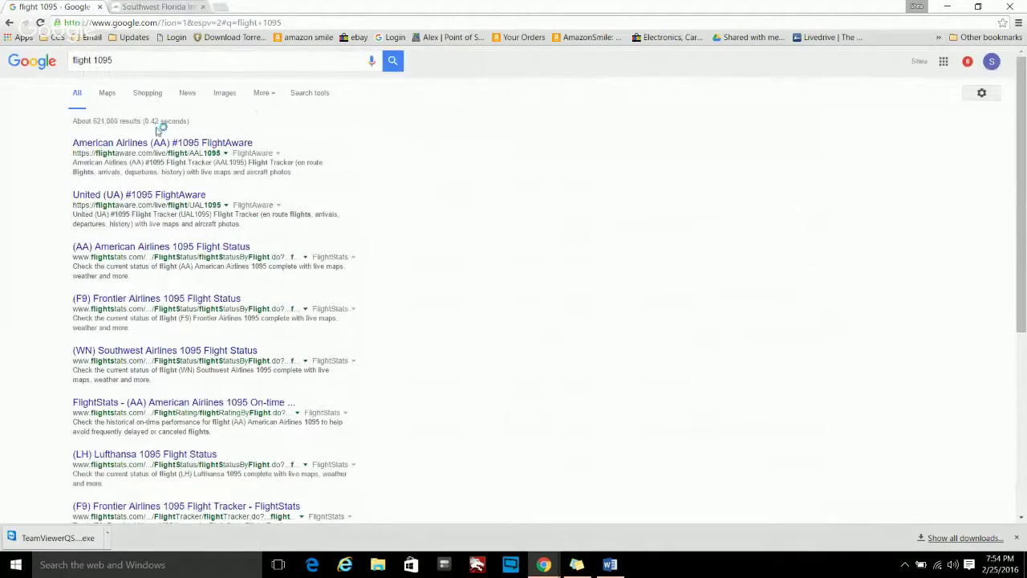
{"action": "left_click", "coordinate": [276, 96]}
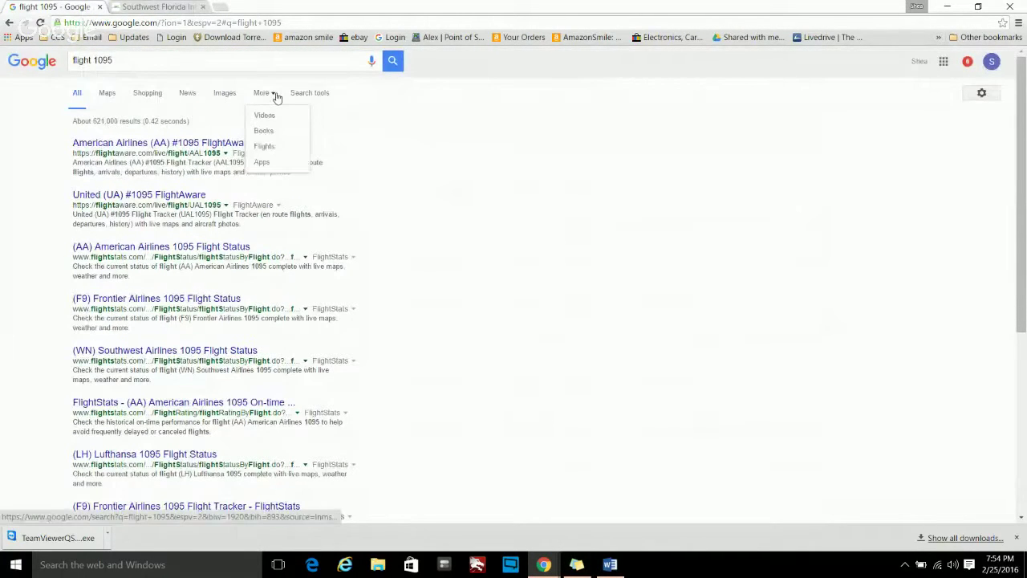
{"action": "left_click", "coordinate": [94, 59]}
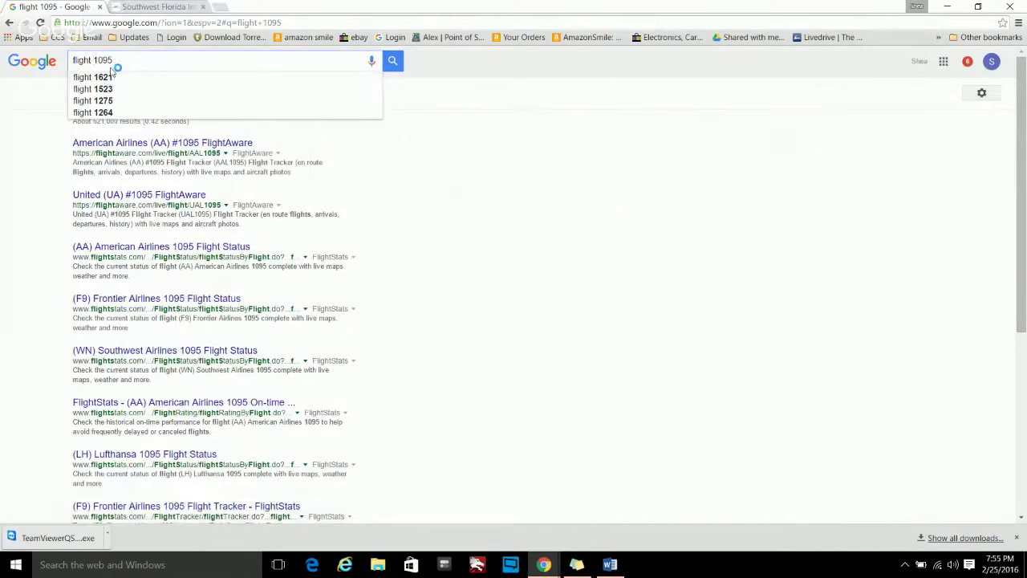
{"action": "type", "text": "TRACKER"}
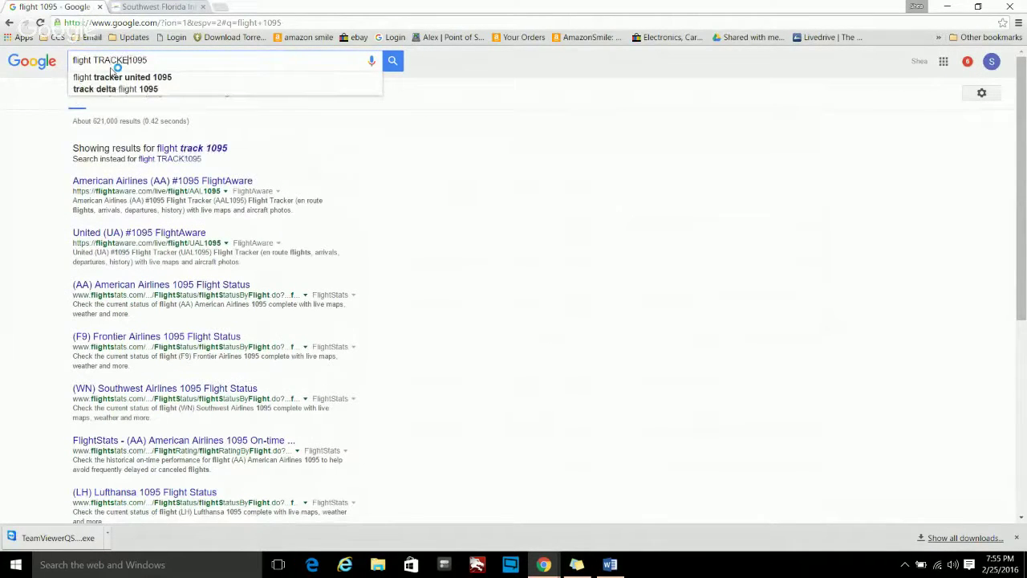
{"action": "key", "text": "Return"}
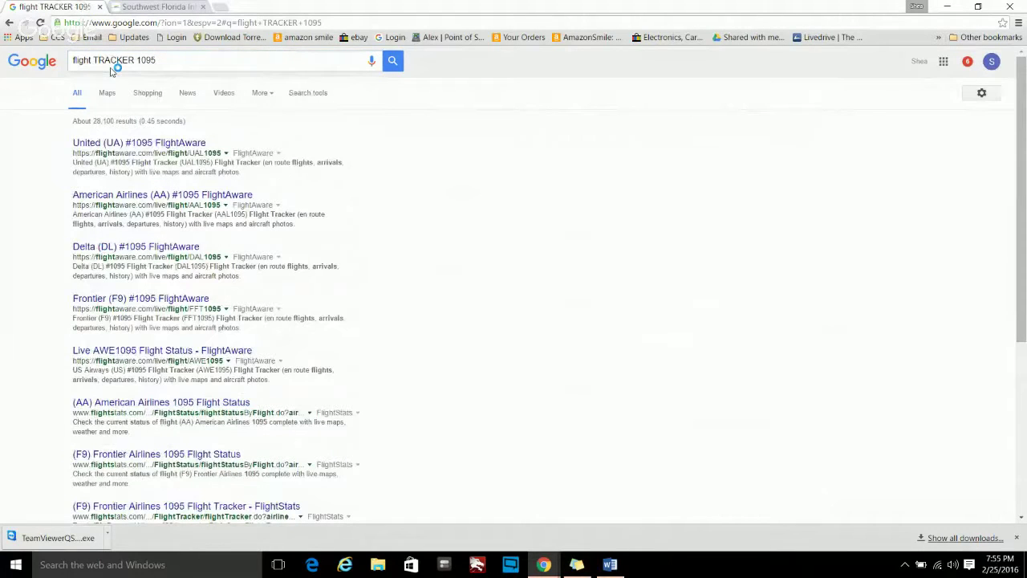
- Replace the query with 'TRACK A FLIGHT' and search
{"action": "key", "text": "BackSpace"}
{"action": "key", "text": "BackSpace"}
{"action": "key", "text": "BackSpace"}
{"action": "key", "text": "BackSpace"}
{"action": "key", "text": "BackSpace"}
{"action": "key", "text": "BackSpace"}
{"action": "key", "text": "BackSpace"}
{"action": "key", "text": "BackSpace"}
{"action": "key", "text": "BackSpace"}
{"action": "key", "text": "BackSpace"}
{"action": "key", "text": "BackSpace"}
{"action": "key", "text": "BackSpace"}
{"action": "key", "text": "BackSpace"}
{"action": "key", "text": "BackSpace"}
{"action": "key", "text": "BackSpace"}
{"action": "key", "text": "BackSpace"}
{"action": "key", "text": "BackSpace"}
{"action": "key", "text": "BackSpace"}
{"action": "key", "text": "BackSpace"}
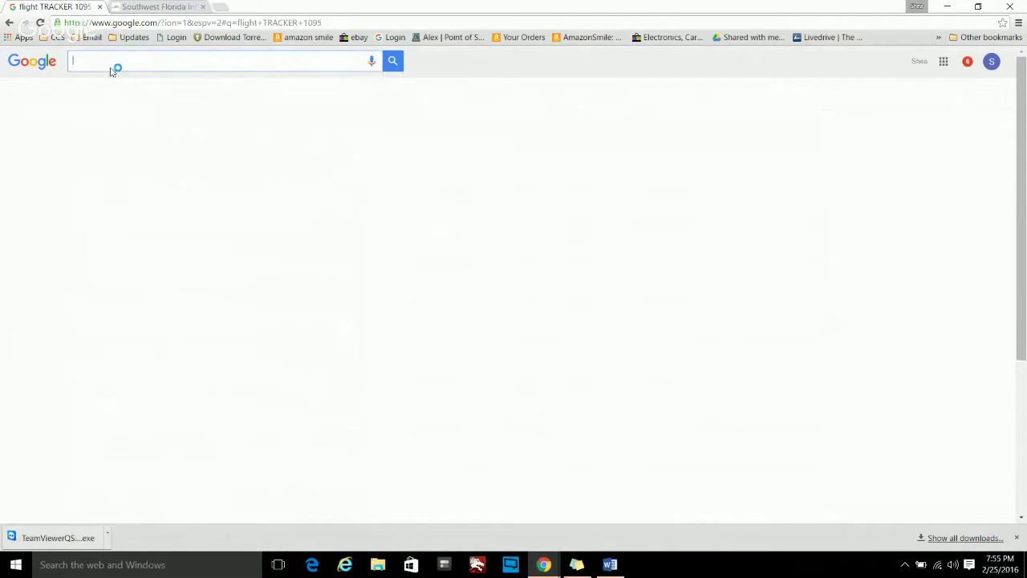
{"action": "type", "text": "TRACK A"}
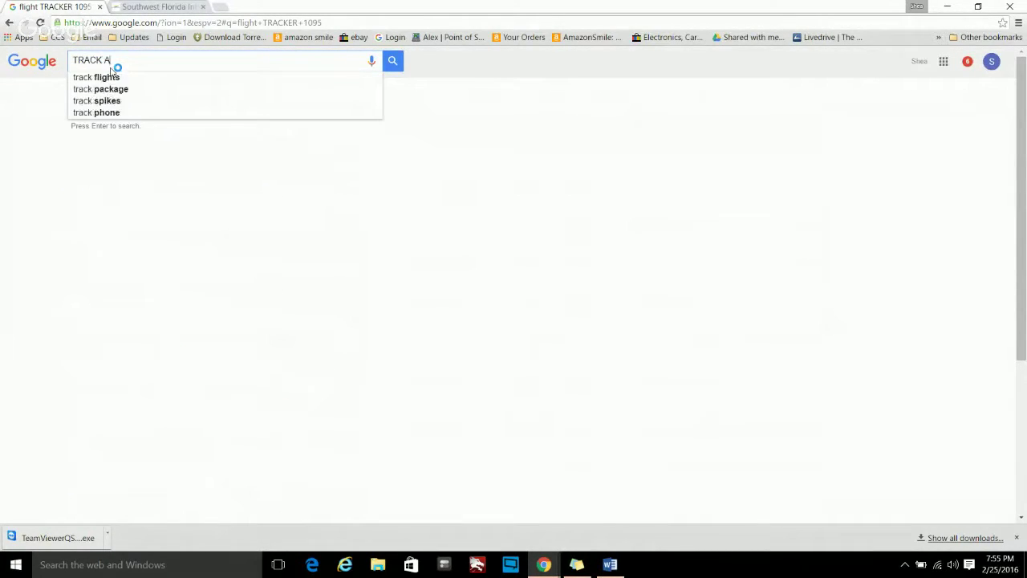
{"action": "type", "text": " FLIGHT"}
{"action": "key", "text": "Return"}
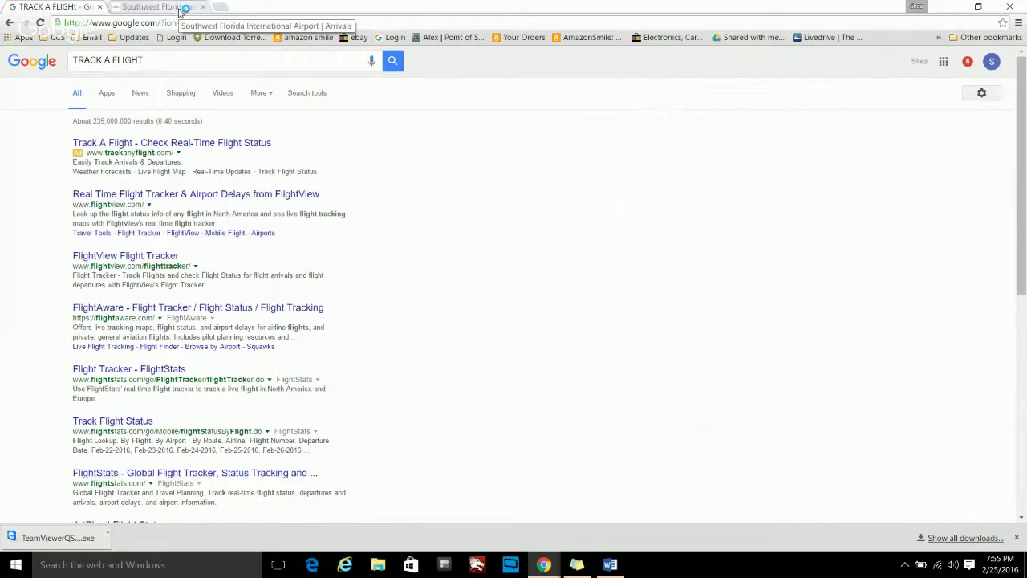
{"action": "scroll", "coordinate": [217, 321], "scroll_direction": "down", "scroll_amount": 3}
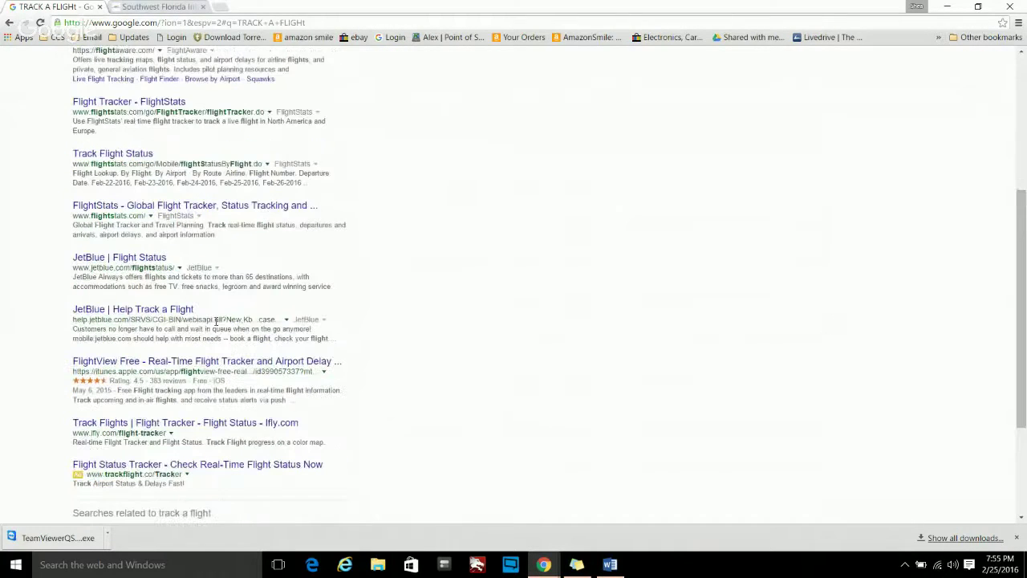
{"action": "scroll", "coordinate": [215, 321], "scroll_direction": "up", "scroll_amount": 3}
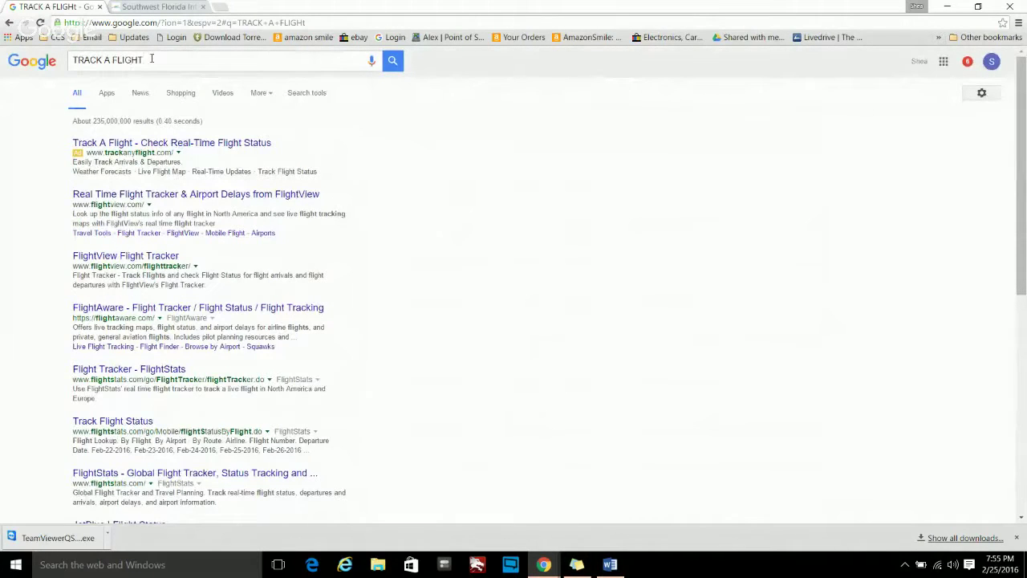
{"action": "left_click", "coordinate": [151, 60]}
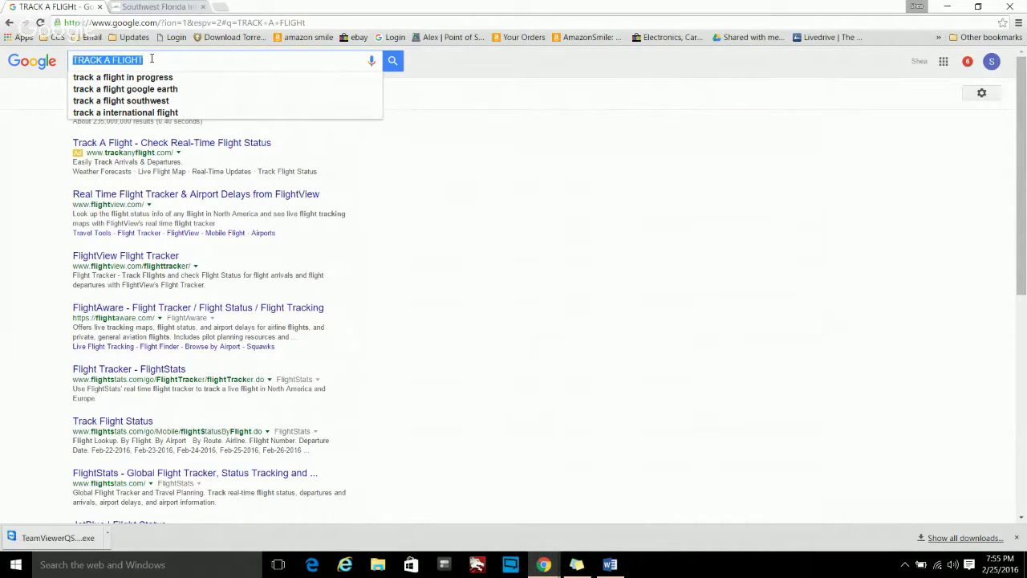
- Search Google for TIMER and toggle the widget between Timer and Stopwatch
{"action": "type", "text": "TIMER"}
{"action": "key", "text": "Return"}
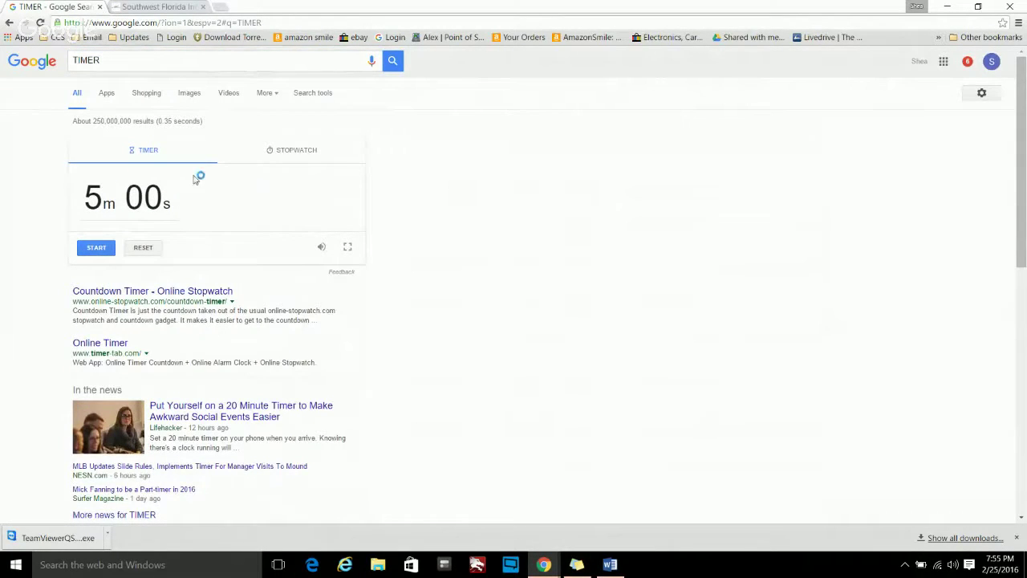
{"action": "left_click", "coordinate": [272, 152]}
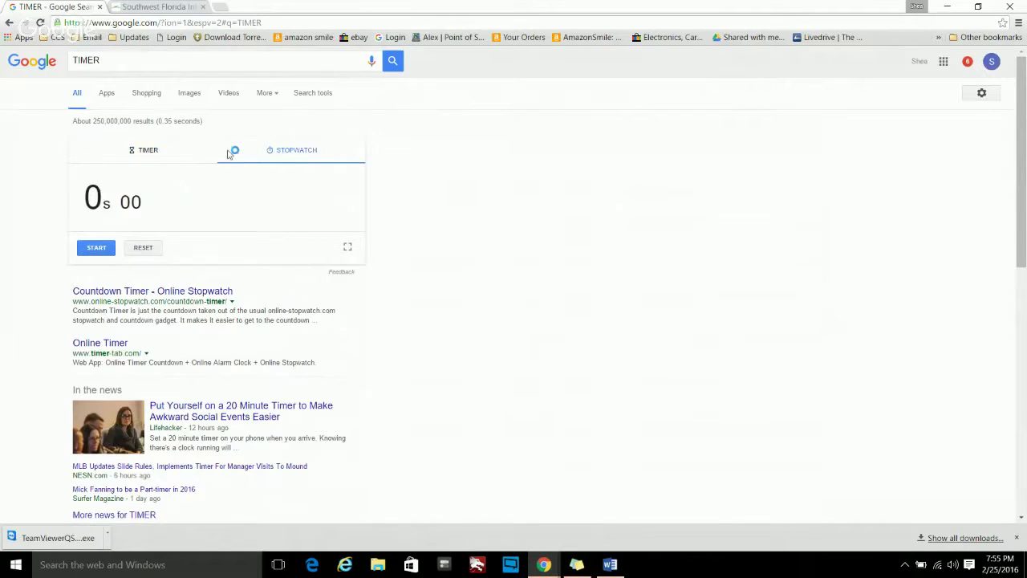
{"action": "left_click", "coordinate": [135, 155]}
{"action": "left_click", "coordinate": [287, 155]}
{"action": "left_click", "coordinate": [130, 153]}
- Start the 5-minute countdown, then run the stopwatch and stop it at 1s 56
{"action": "left_click", "coordinate": [102, 204]}
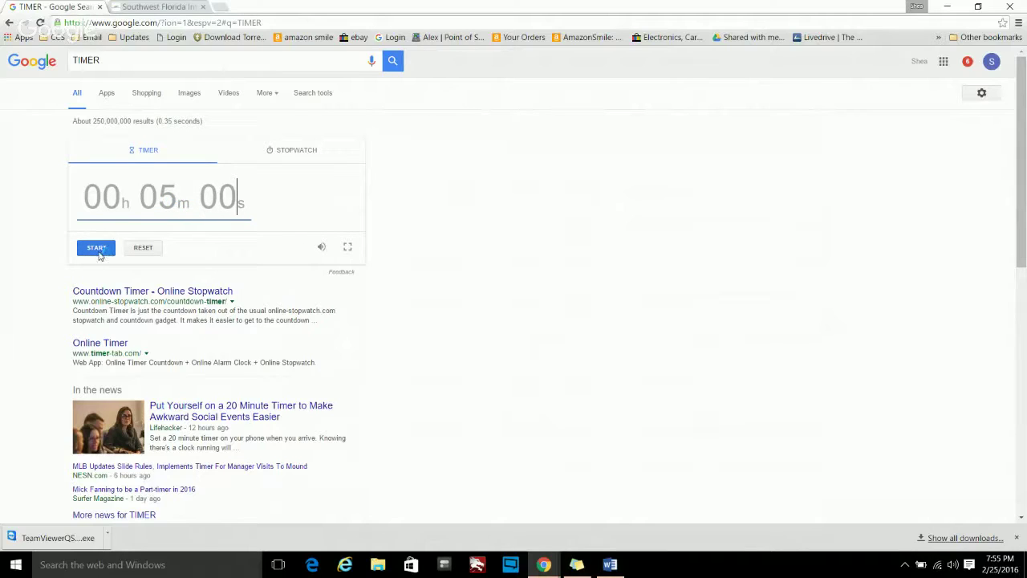
{"action": "left_click", "coordinate": [96, 249]}
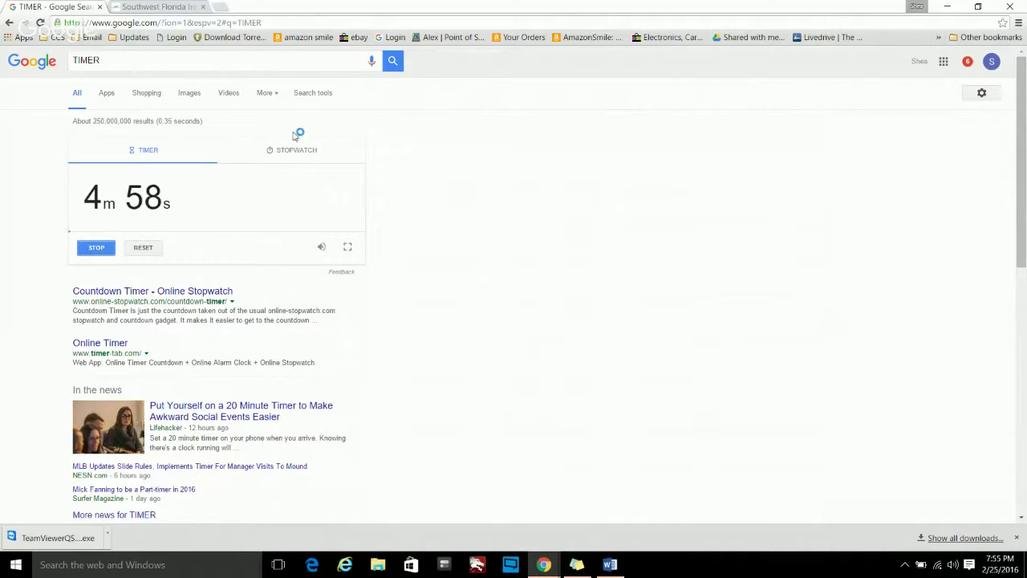
{"action": "left_click", "coordinate": [294, 152]}
{"action": "left_click", "coordinate": [96, 249]}
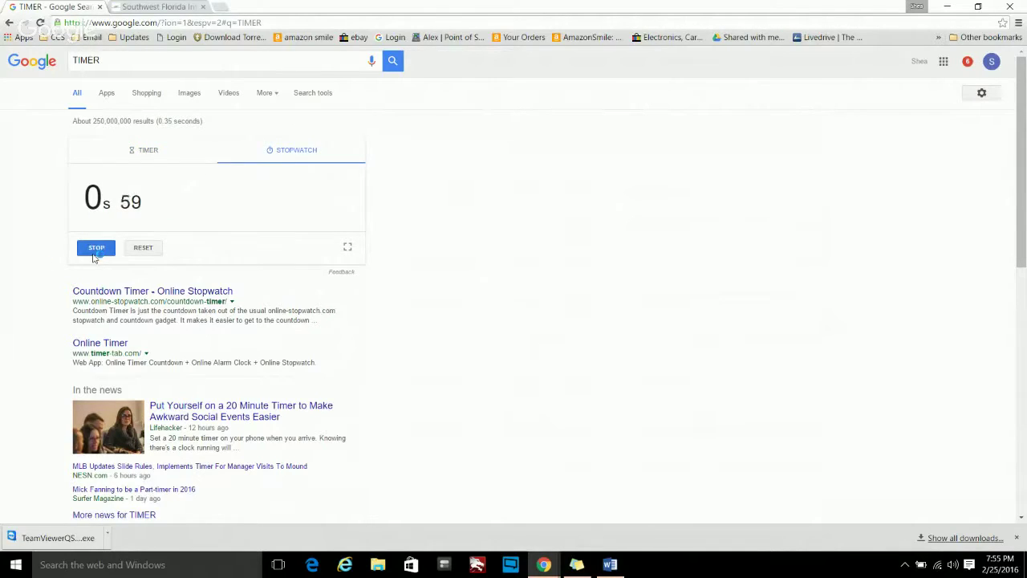
{"action": "left_click", "coordinate": [100, 252]}
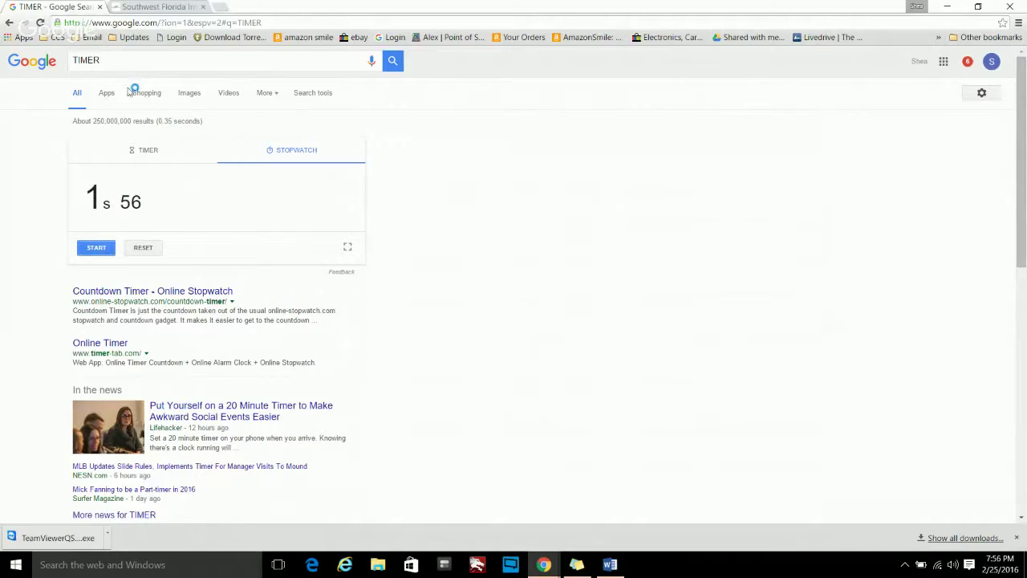
{"action": "double_click", "coordinate": [111, 65]}
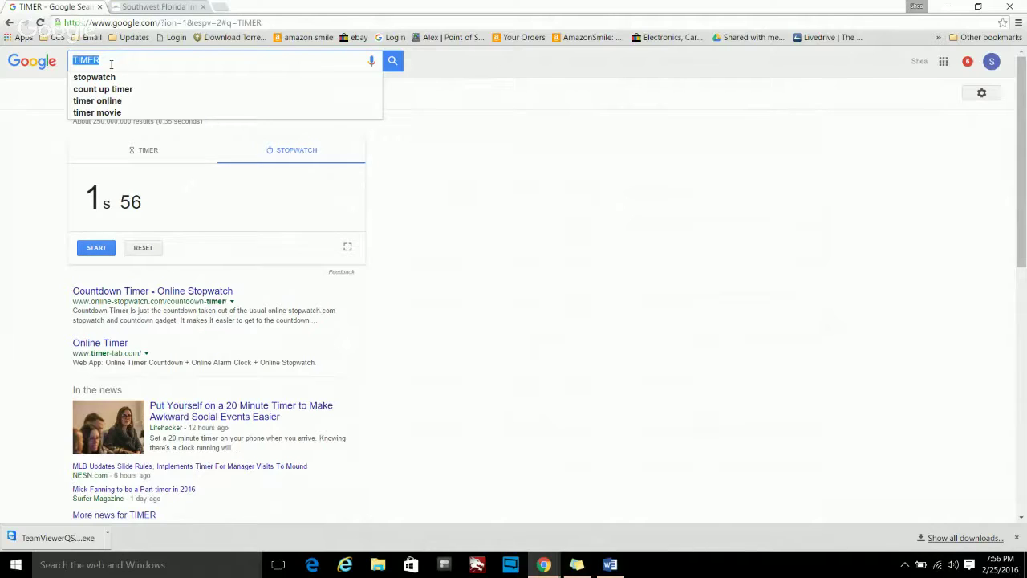
- Search 'GOOGLE MAPS' from the address bar and open the Google Maps result
{"action": "left_click", "coordinate": [141, 26]}
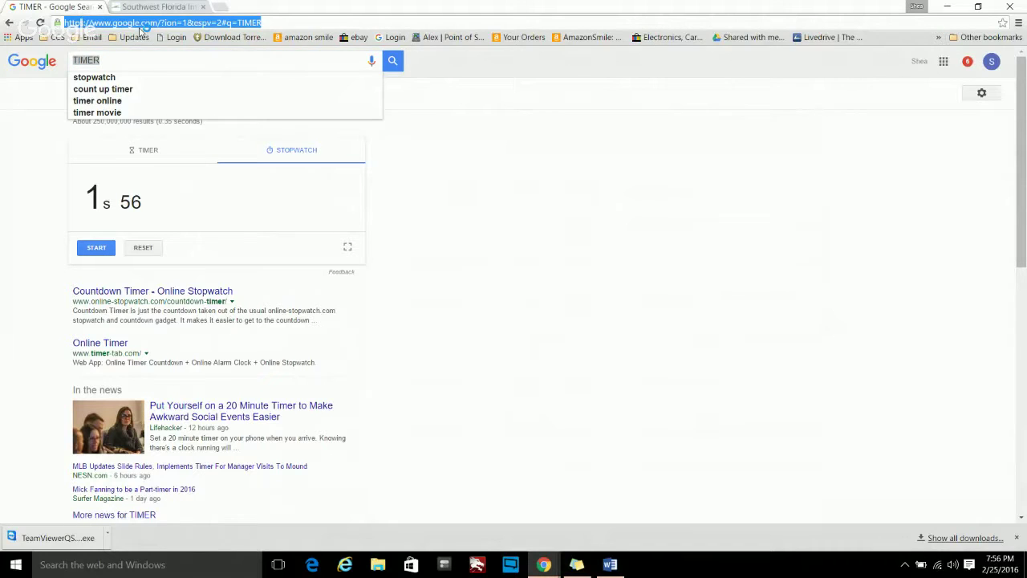
{"action": "type", "text": "GOO"}
{"action": "type", "text": "GLE MAPS"}
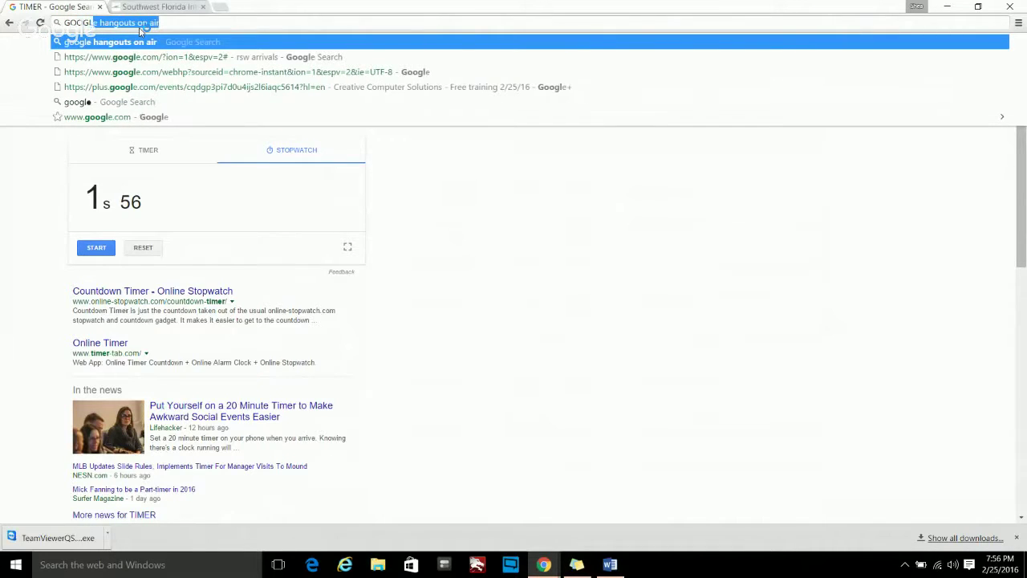
{"action": "key", "text": "Return"}
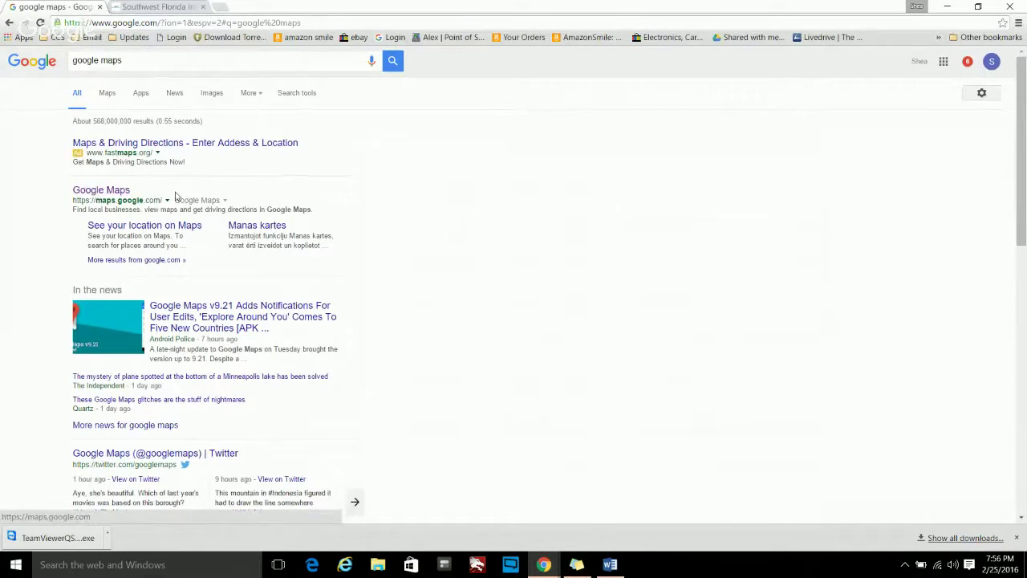
{"action": "left_click", "coordinate": [112, 190]}
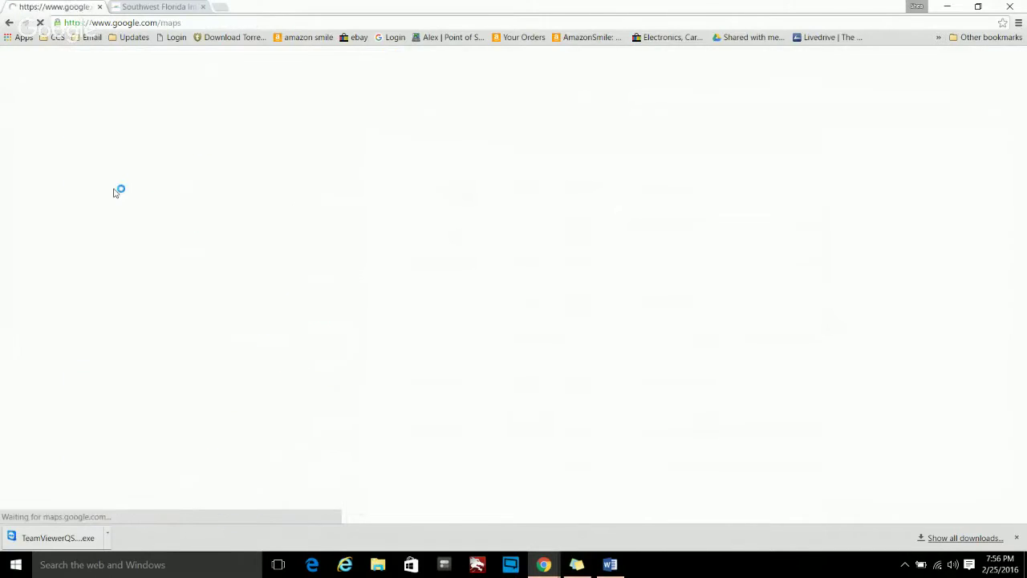
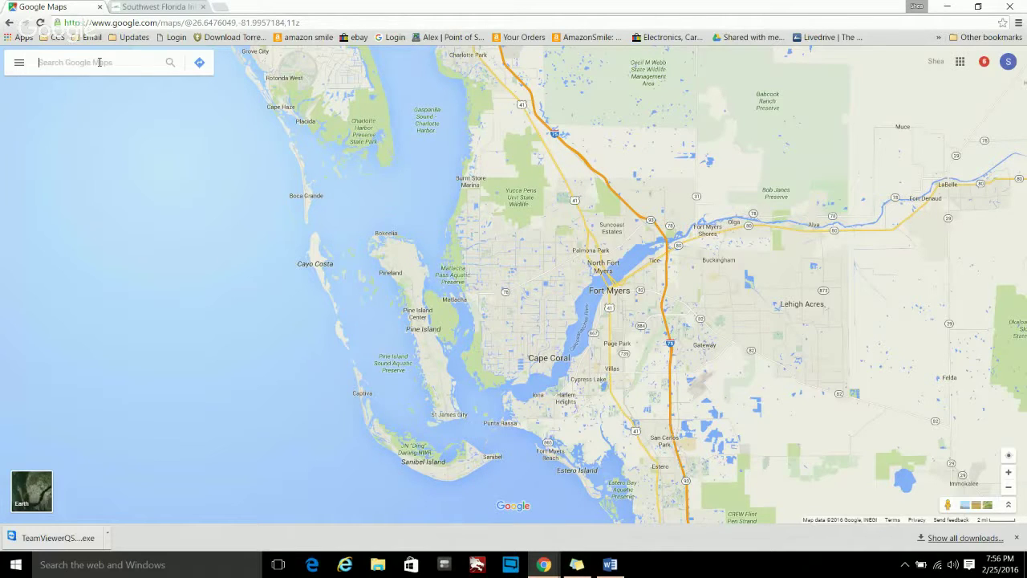
- Search Google Maps for 'CREATIVE COMPUTER SOLUTION'
{"action": "type", "text": "CRE"}
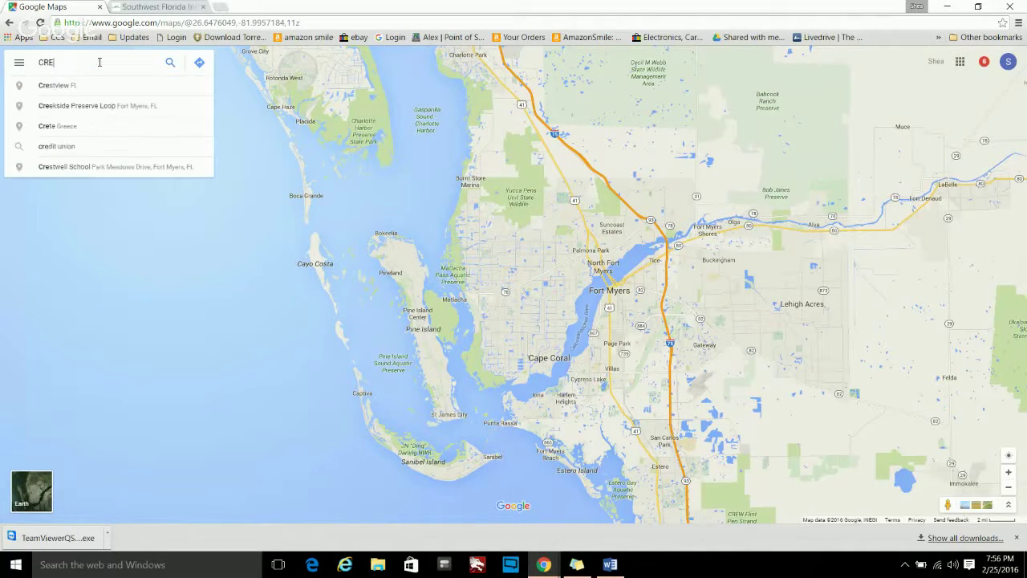
{"action": "type", "text": "ATIVE"}
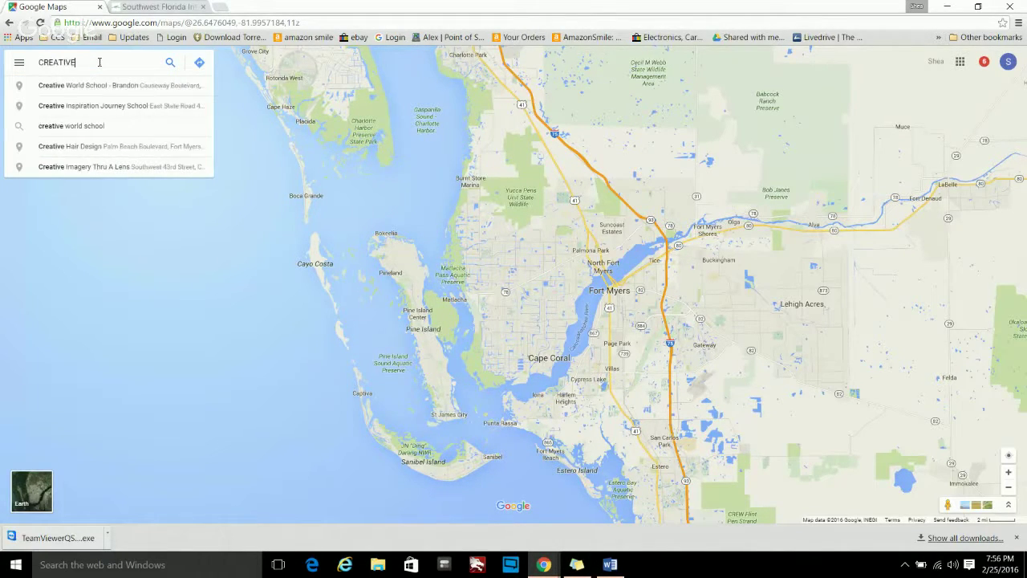
{"action": "type", "text": " COM"}
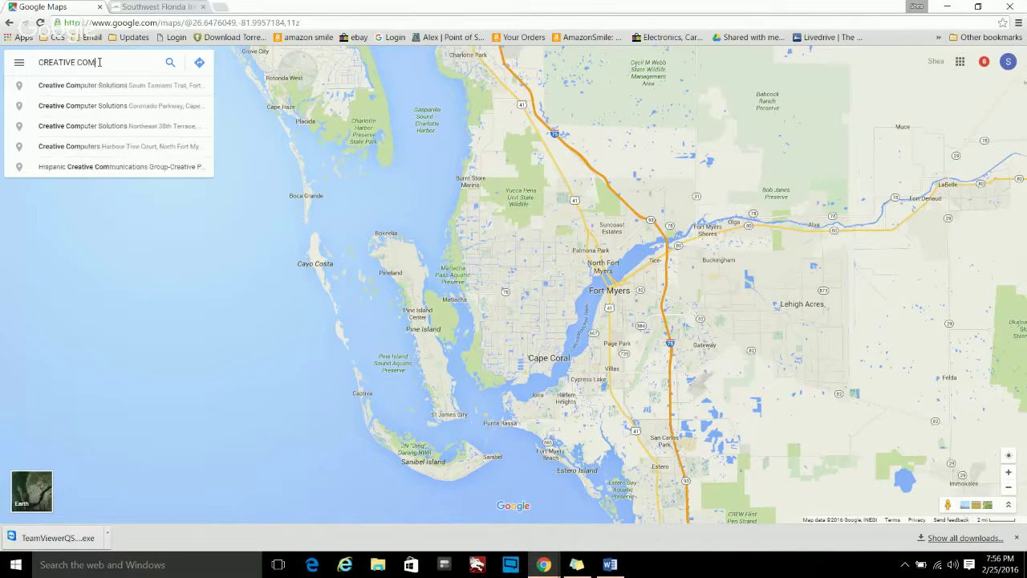
{"action": "type", "text": "PUTER SOLUTION"}
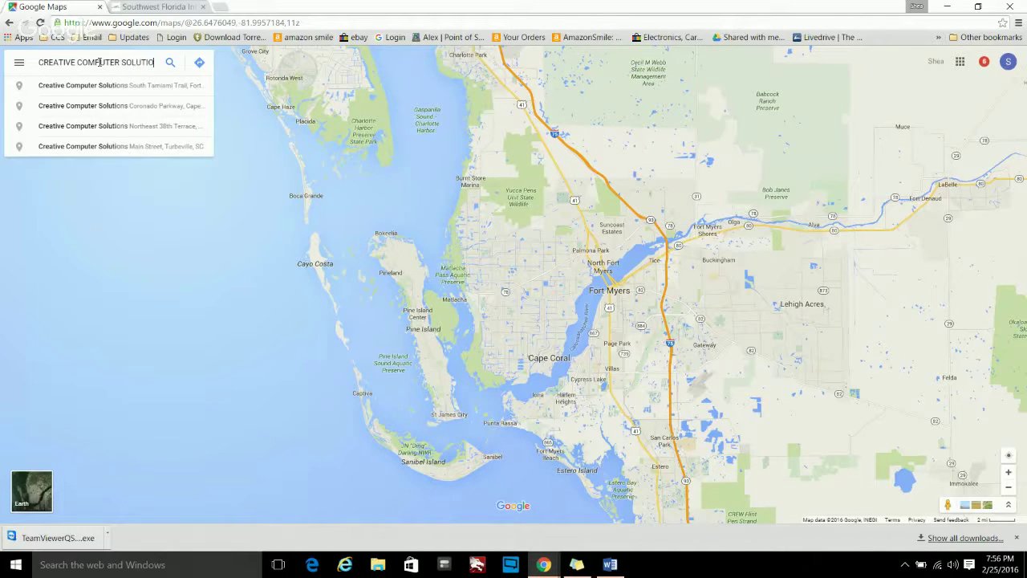
{"action": "key", "text": "Return"}
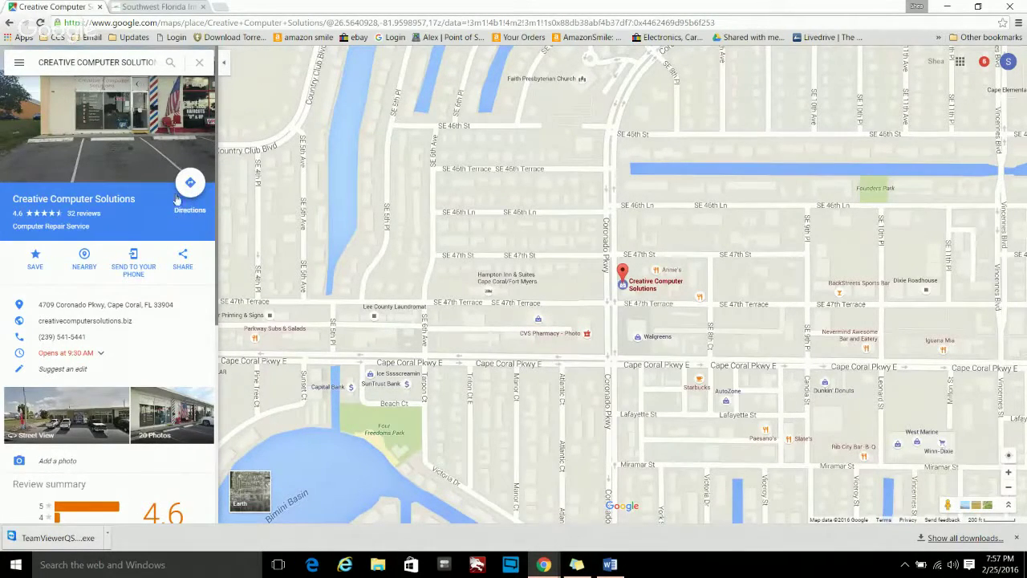
{"action": "left_click", "coordinate": [191, 186]}
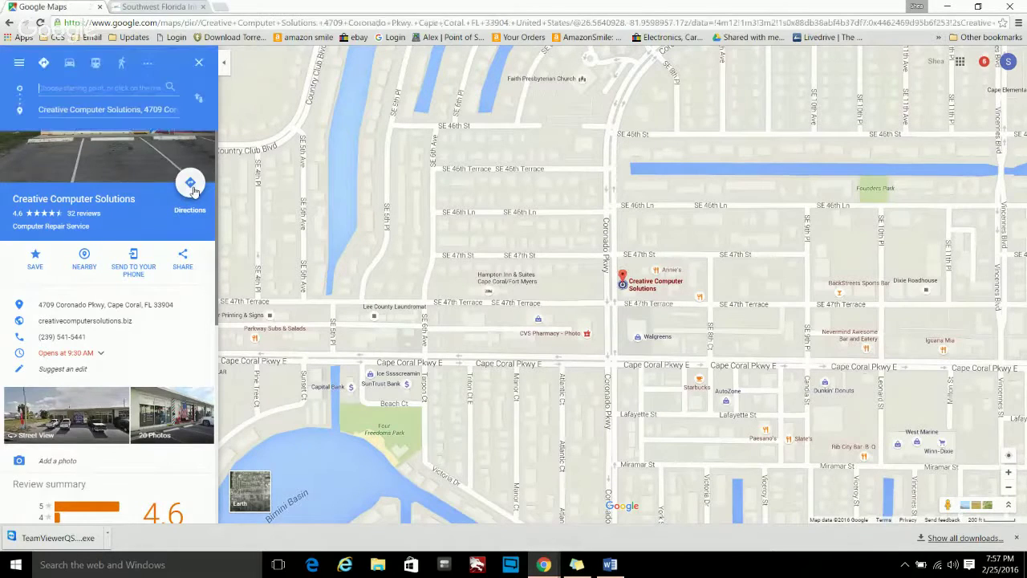
{"action": "left_click", "coordinate": [52, 88]}
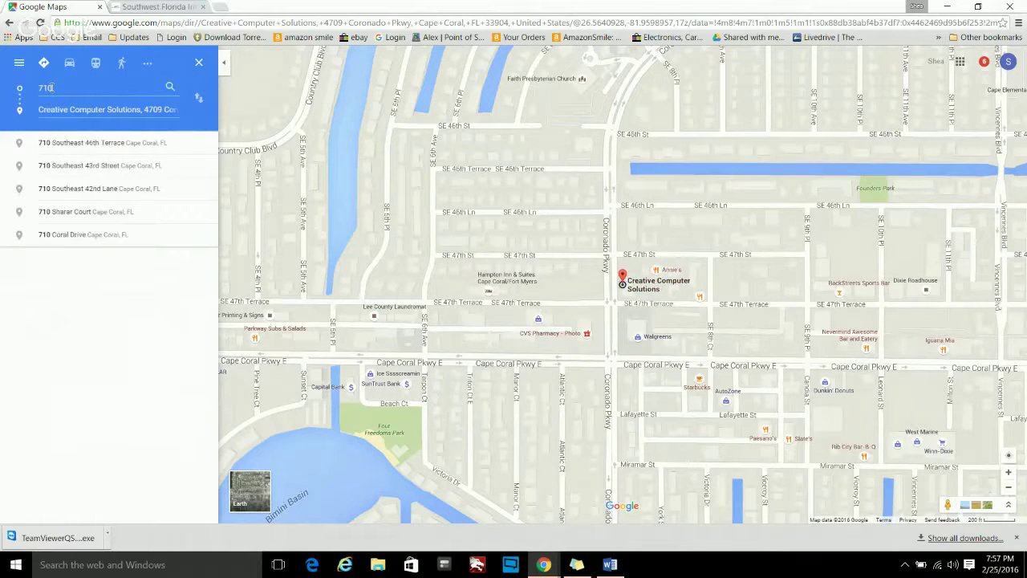
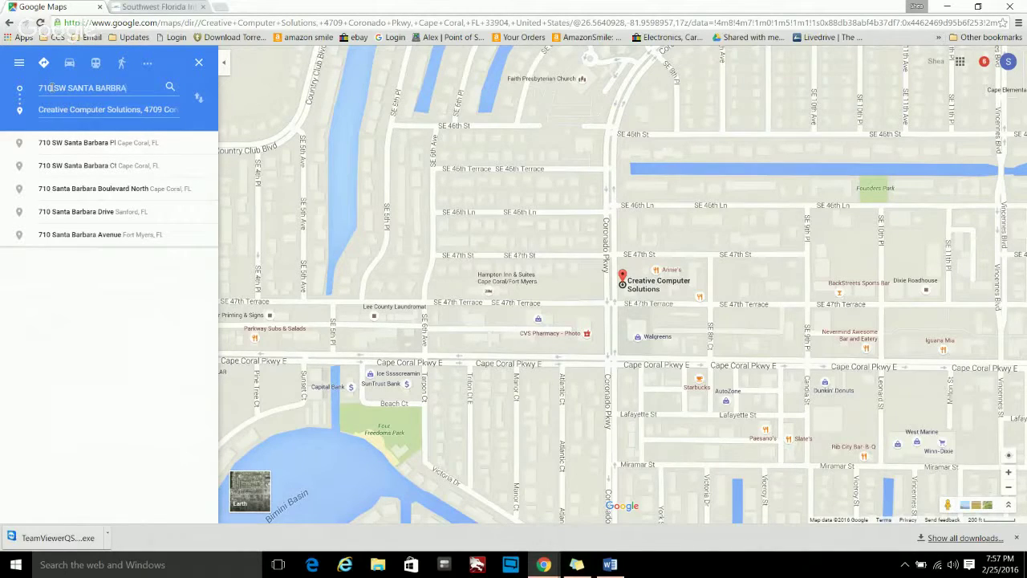
{"action": "left_click", "coordinate": [51, 142]}
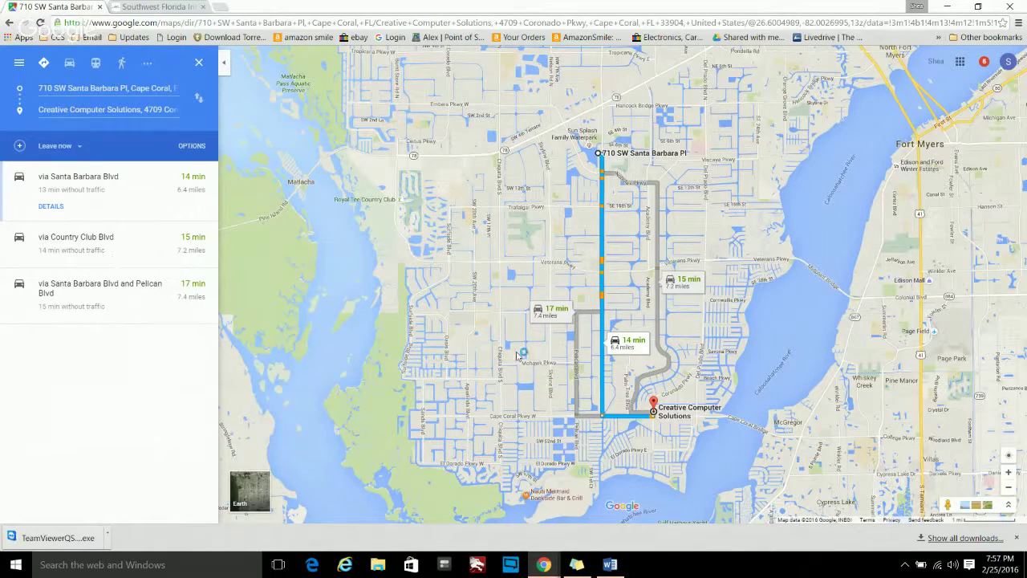
{"action": "left_click", "coordinate": [114, 183]}
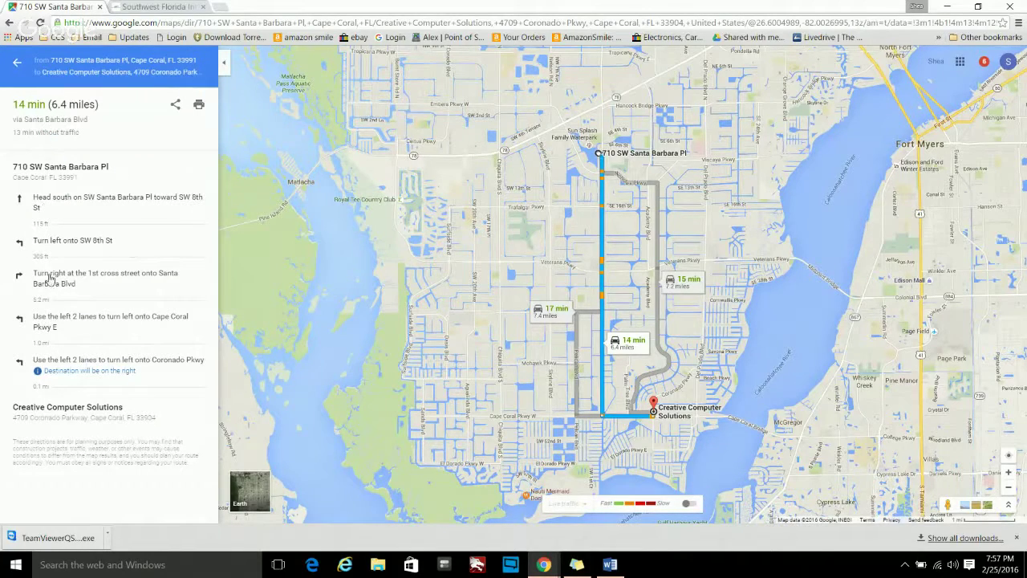
{"action": "left_click", "coordinate": [176, 107]}
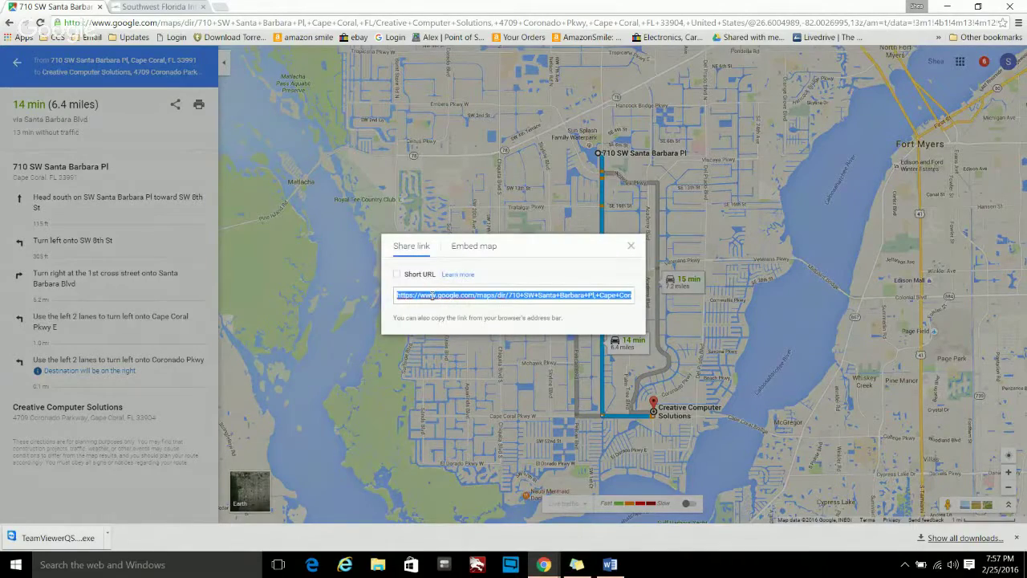
{"action": "left_click", "coordinate": [631, 245]}
{"action": "left_click", "coordinate": [225, 64]}
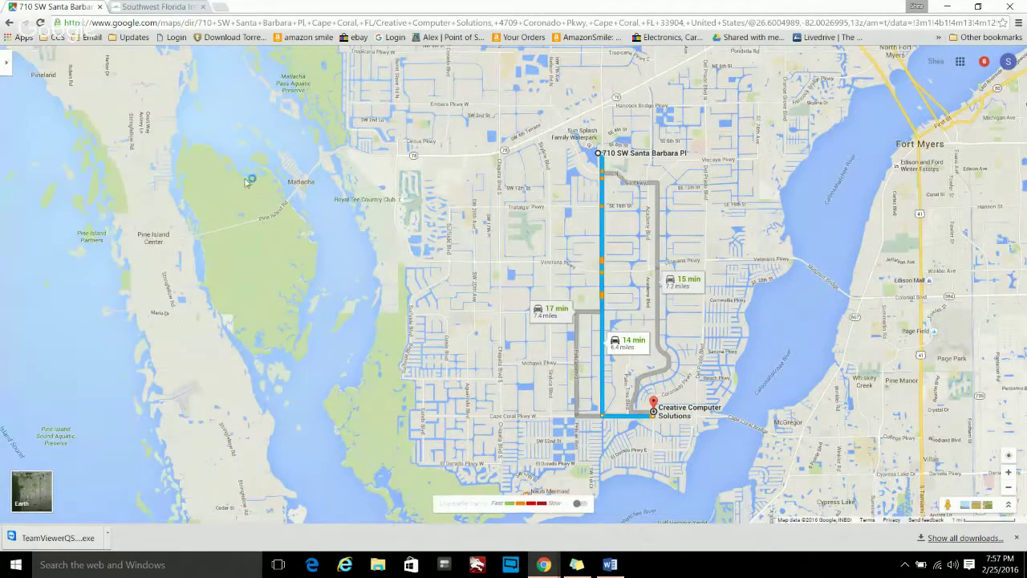
{"action": "left_click", "coordinate": [10, 65]}
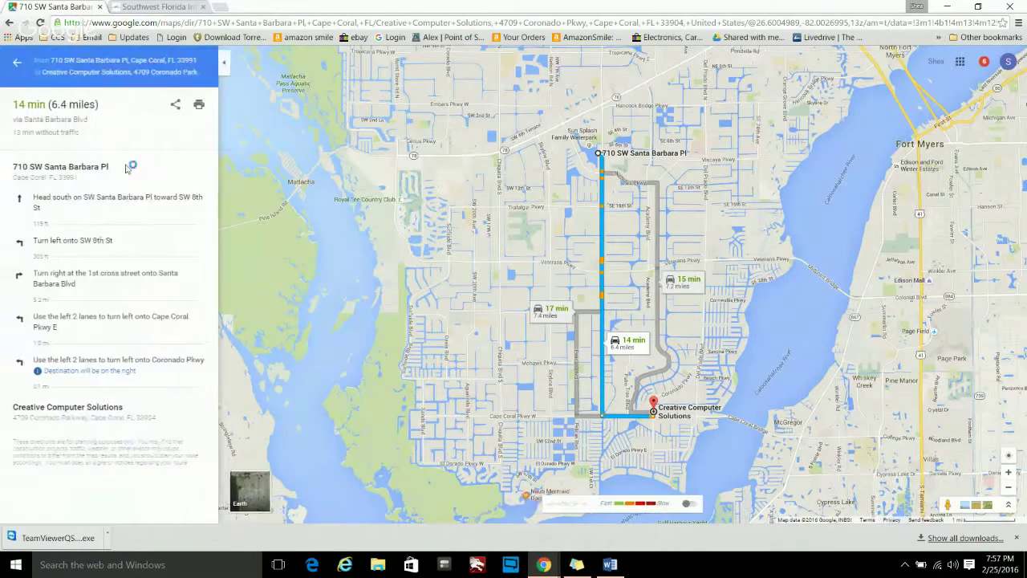
{"action": "left_click", "coordinate": [15, 65]}
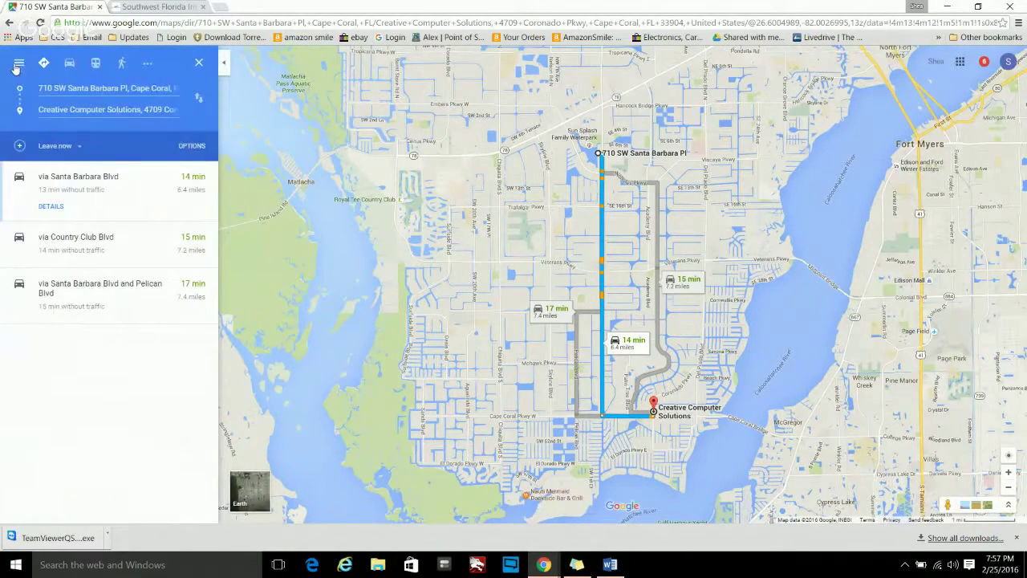
- Add a destination slot, collapse the directions panel, and go back to the plain map
{"action": "left_click", "coordinate": [21, 146]}
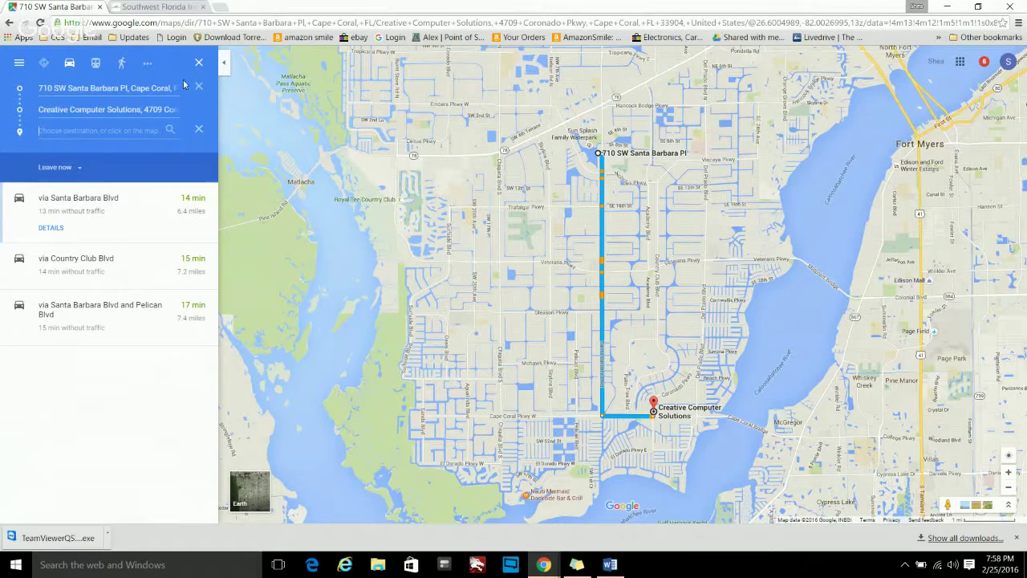
{"action": "mouse_move", "coordinate": [165, 74]}
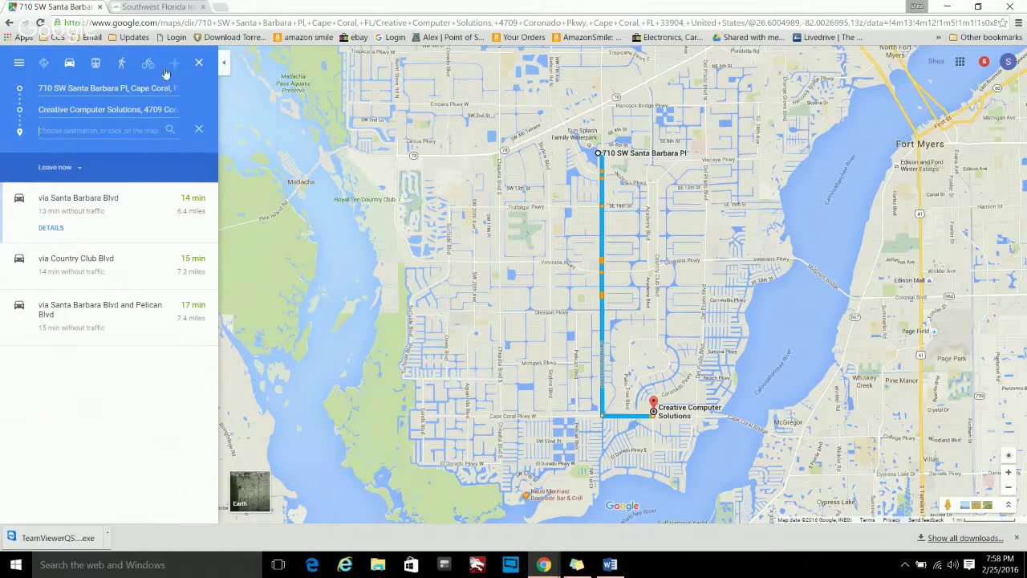
{"action": "left_click", "coordinate": [223, 64]}
{"action": "left_click", "coordinate": [7, 25]}
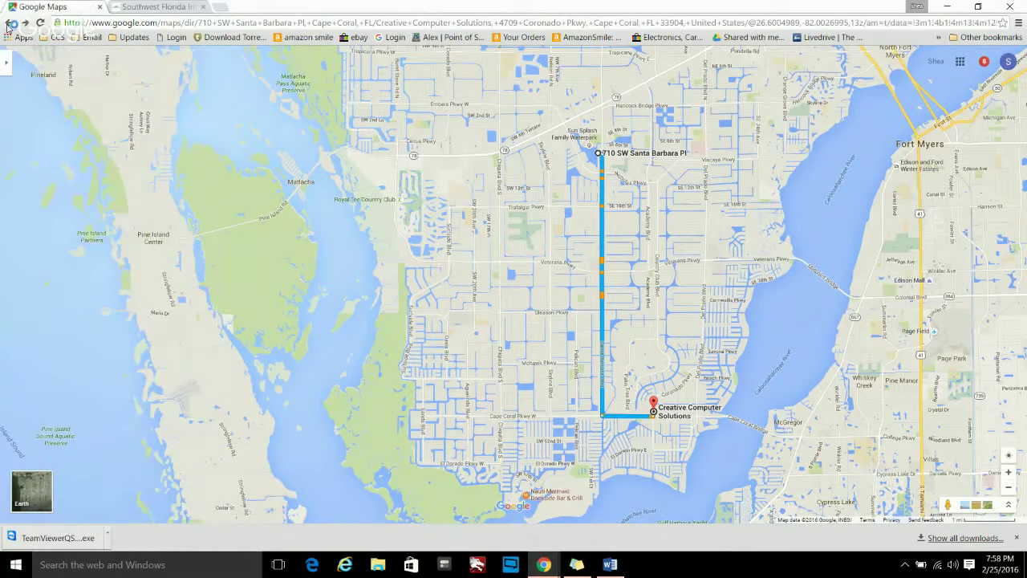
{"action": "left_click", "coordinate": [8, 26]}
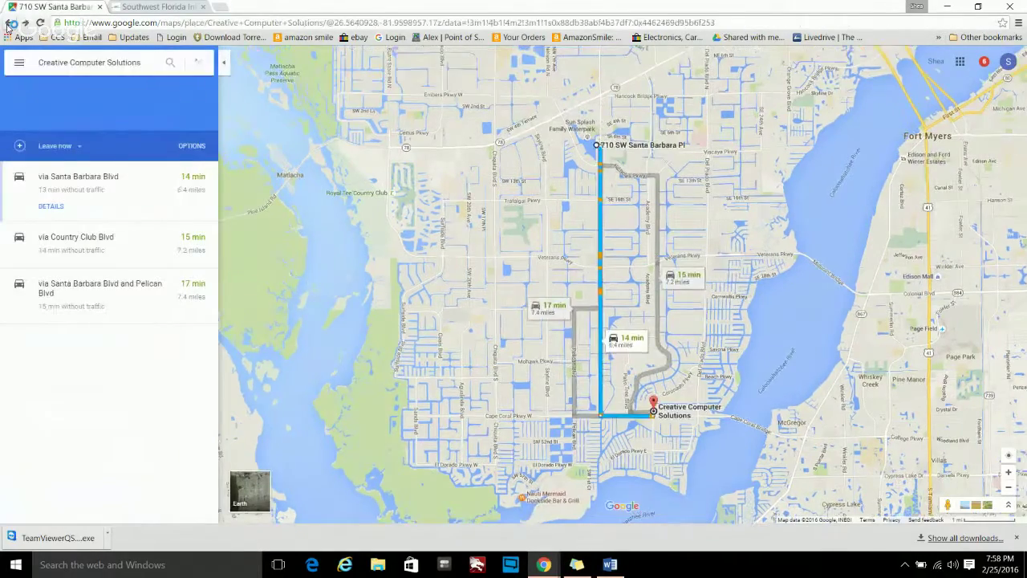
{"action": "left_click", "coordinate": [10, 25]}
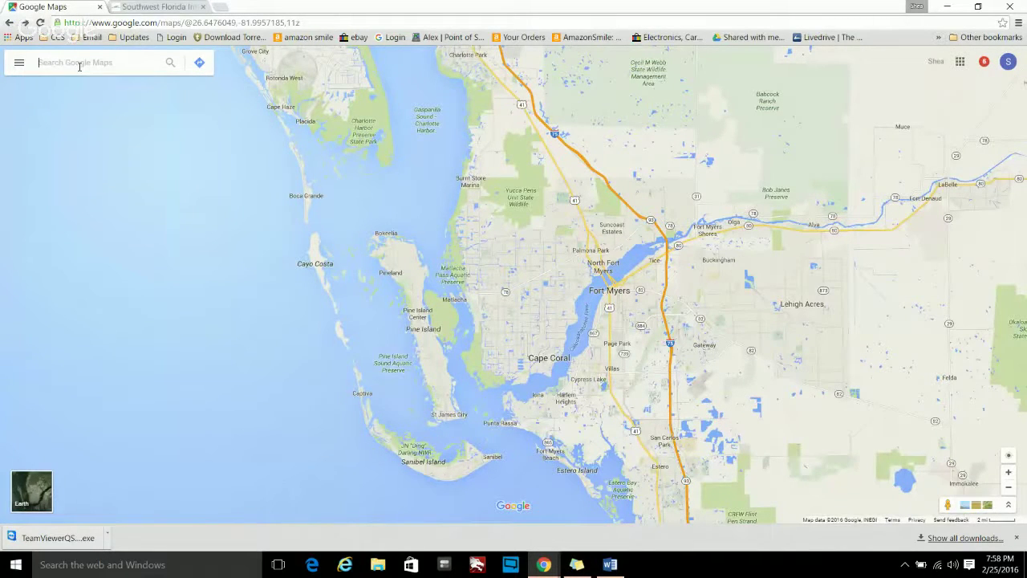
{"action": "left_click", "coordinate": [80, 66]}
{"action": "type", "text": "WA"}
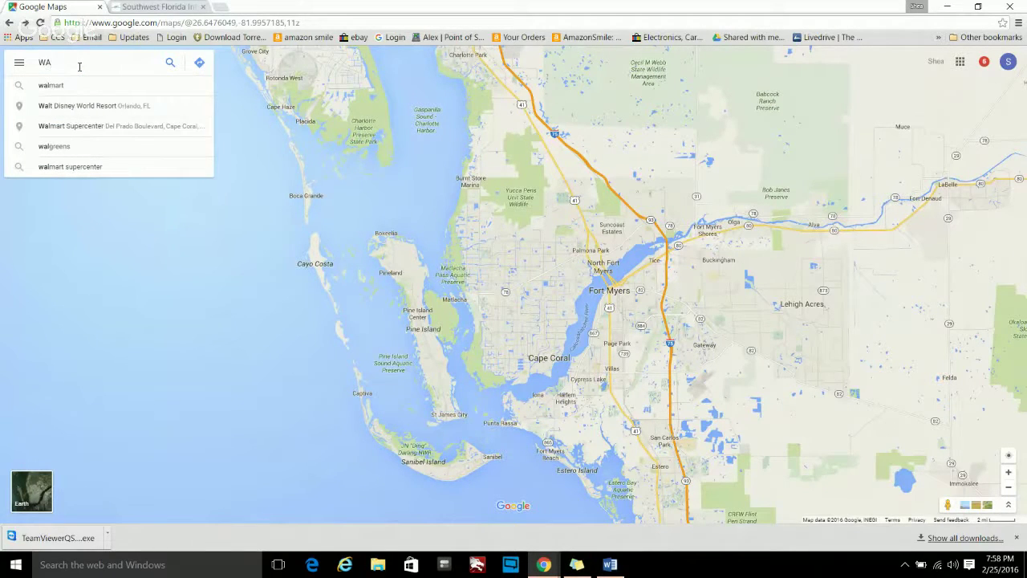
{"action": "type", "text": "LGRENS"}
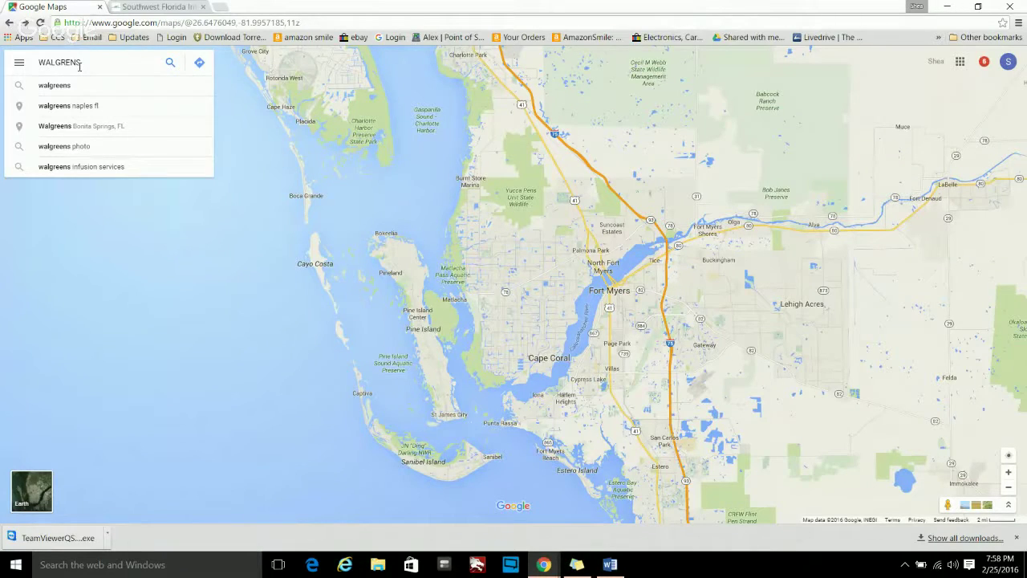
{"action": "left_click", "coordinate": [80, 85]}
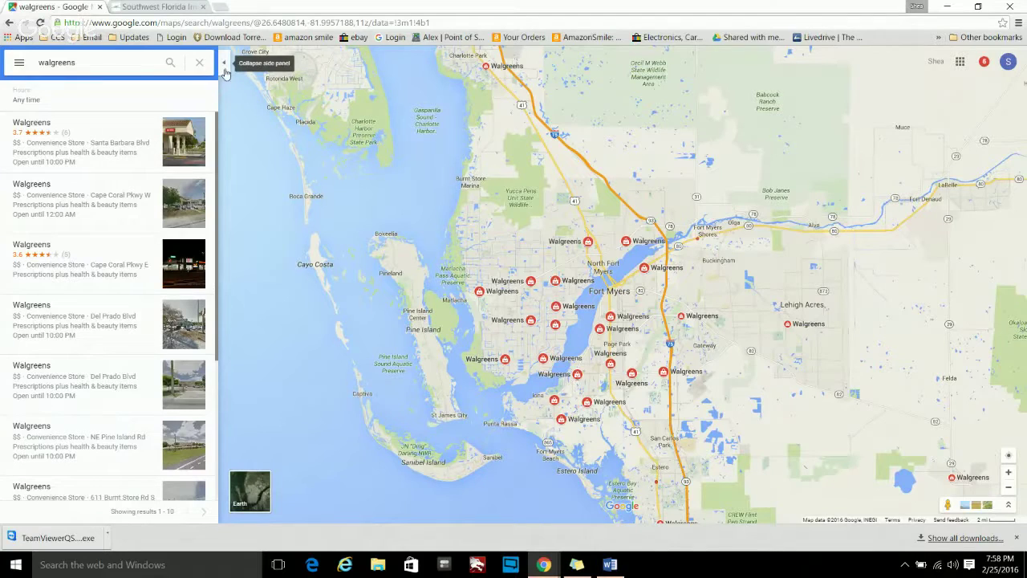
{"action": "left_click", "coordinate": [200, 64]}
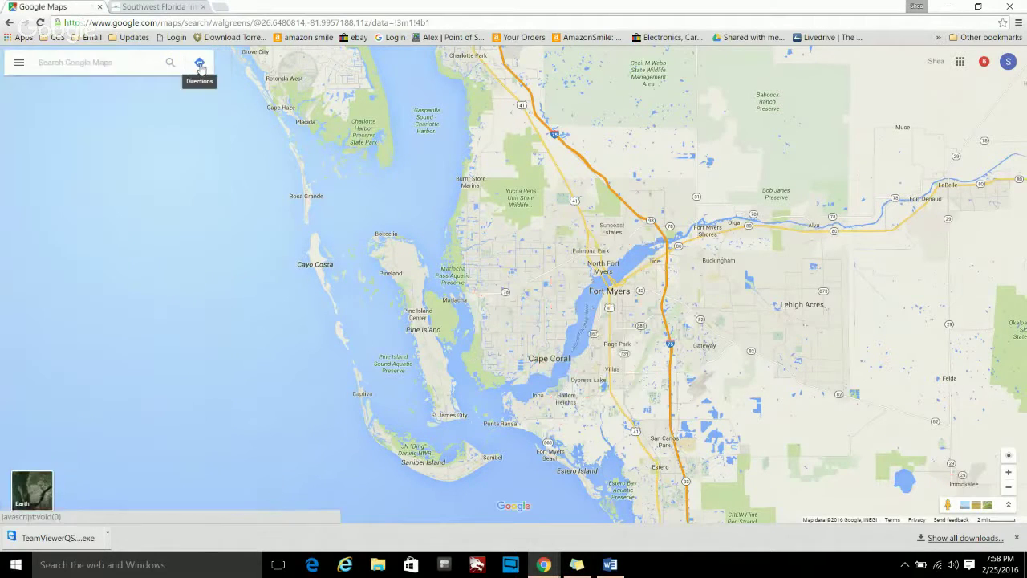
{"action": "left_click", "coordinate": [19, 63]}
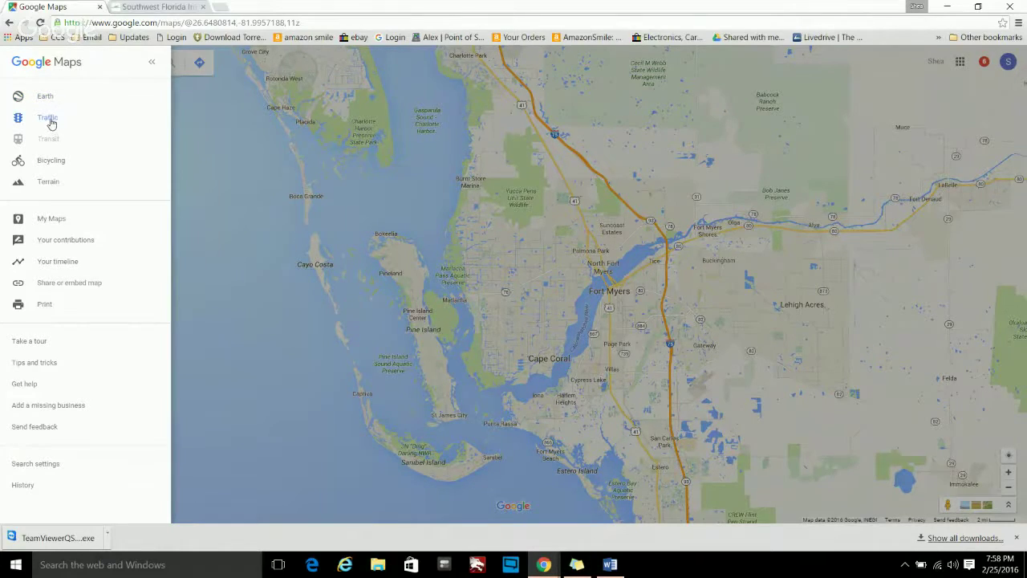
{"action": "left_click", "coordinate": [48, 118]}
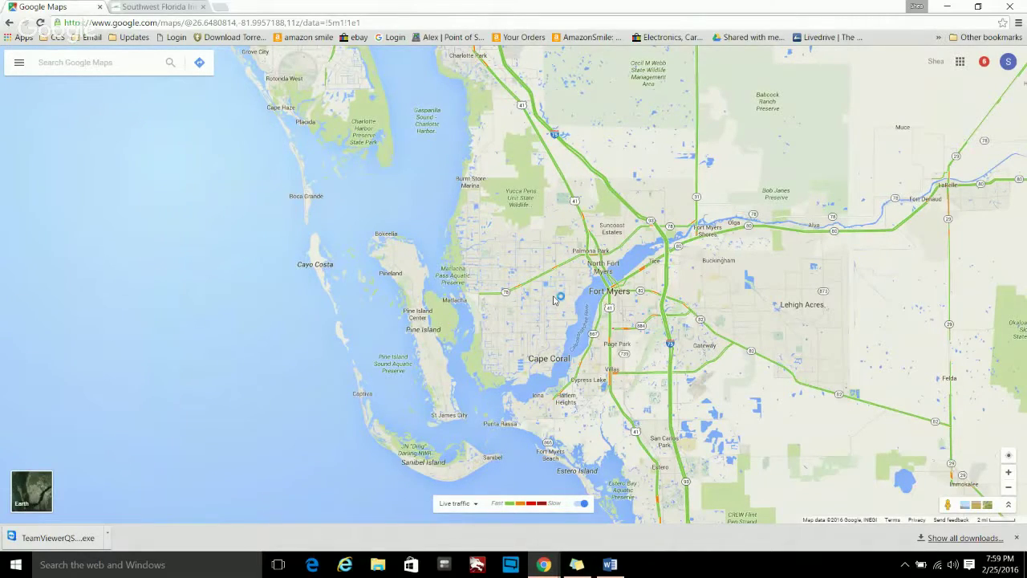
{"action": "scroll", "coordinate": [554, 299], "scroll_direction": "up", "scroll_amount": 4}
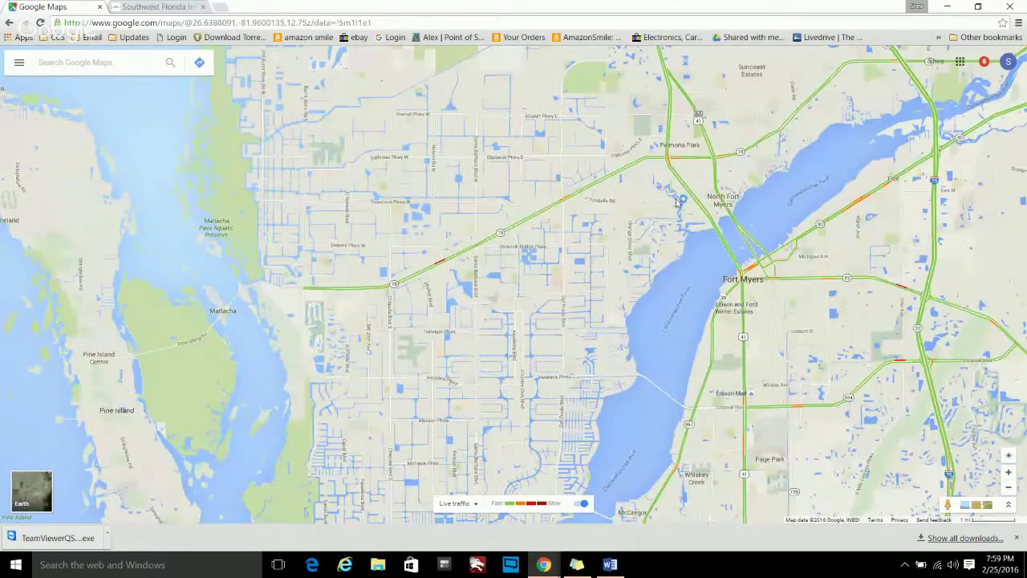
{"action": "scroll", "coordinate": [543, 362], "scroll_direction": "up", "scroll_amount": 3}
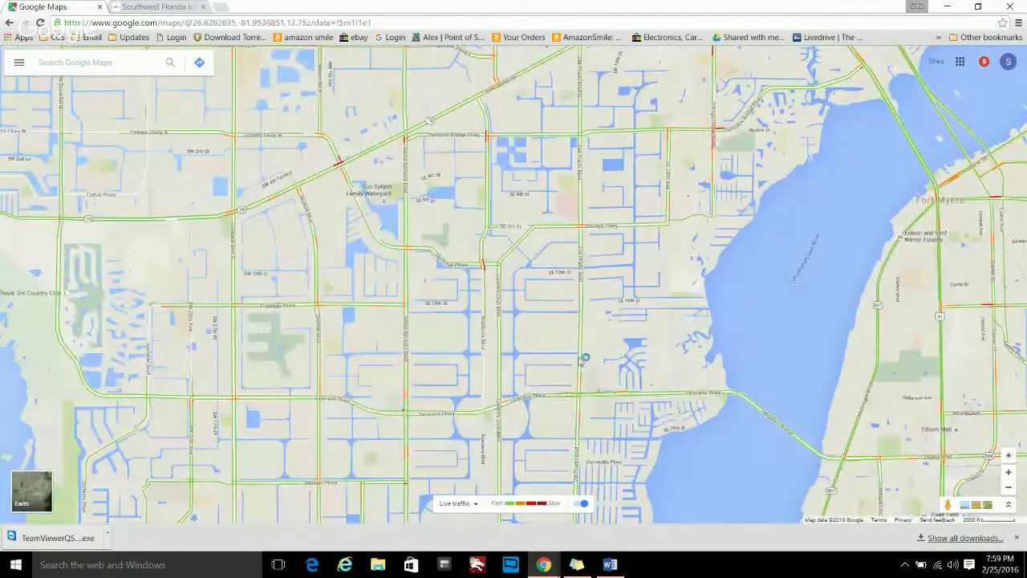
{"action": "scroll", "coordinate": [539, 302], "scroll_direction": "up", "scroll_amount": 3}
{"action": "left_click_drag", "start_coordinate": [549, 299], "coordinate": [716, 247]}
{"action": "scroll", "coordinate": [490, 255], "scroll_direction": "up", "scroll_amount": 5}
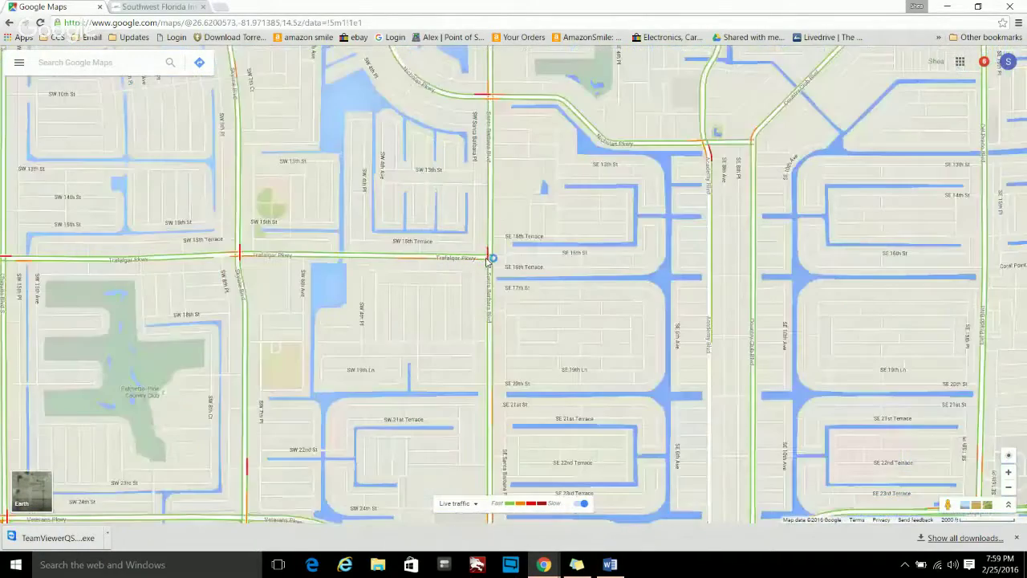
{"action": "scroll", "coordinate": [489, 255], "scroll_direction": "up", "scroll_amount": 1}
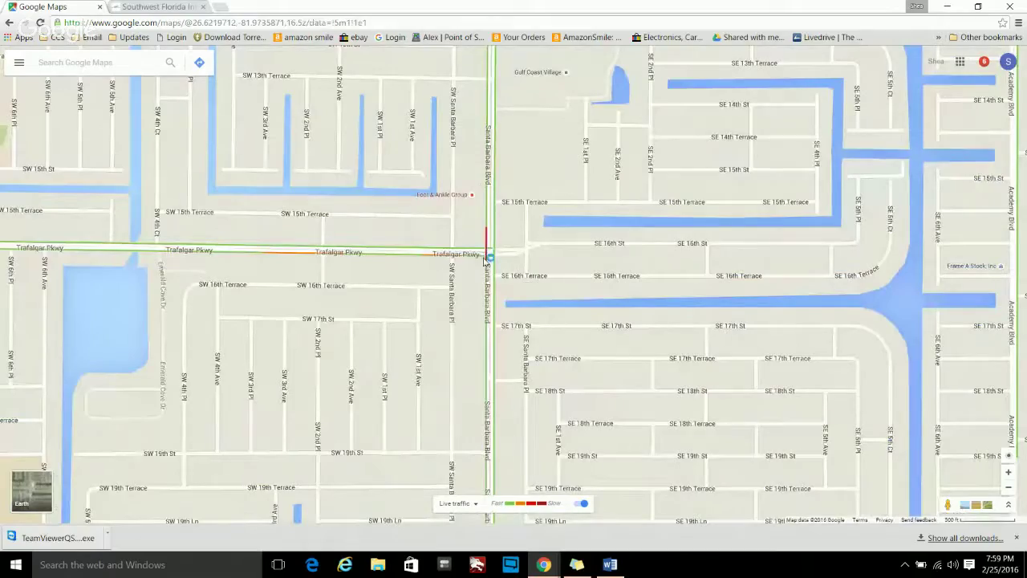
{"action": "scroll", "coordinate": [491, 258], "scroll_direction": "down", "scroll_amount": 3}
{"action": "scroll", "coordinate": [484, 258], "scroll_direction": "down", "scroll_amount": 5}
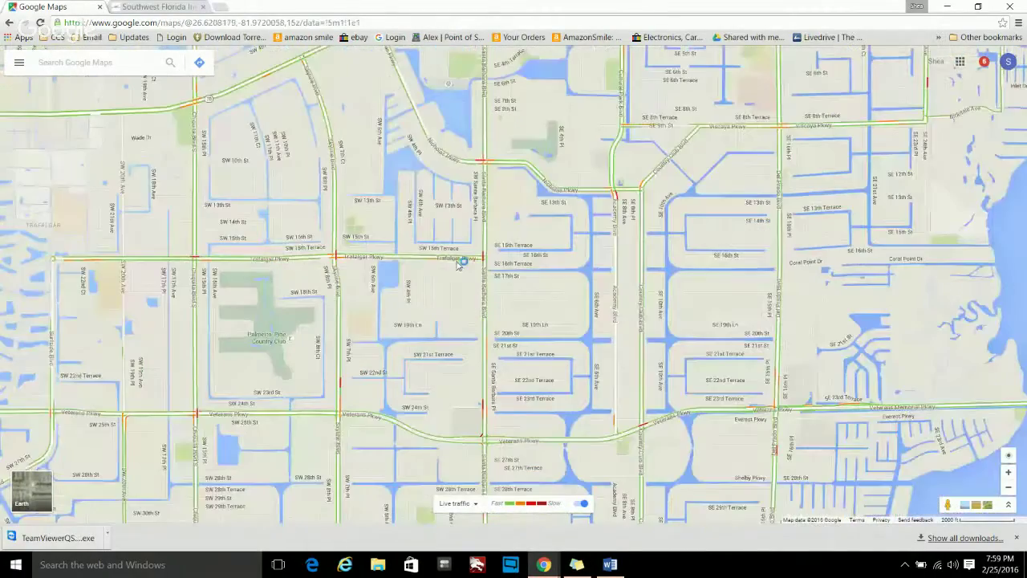
{"action": "scroll", "coordinate": [409, 268], "scroll_direction": "down", "scroll_amount": 3}
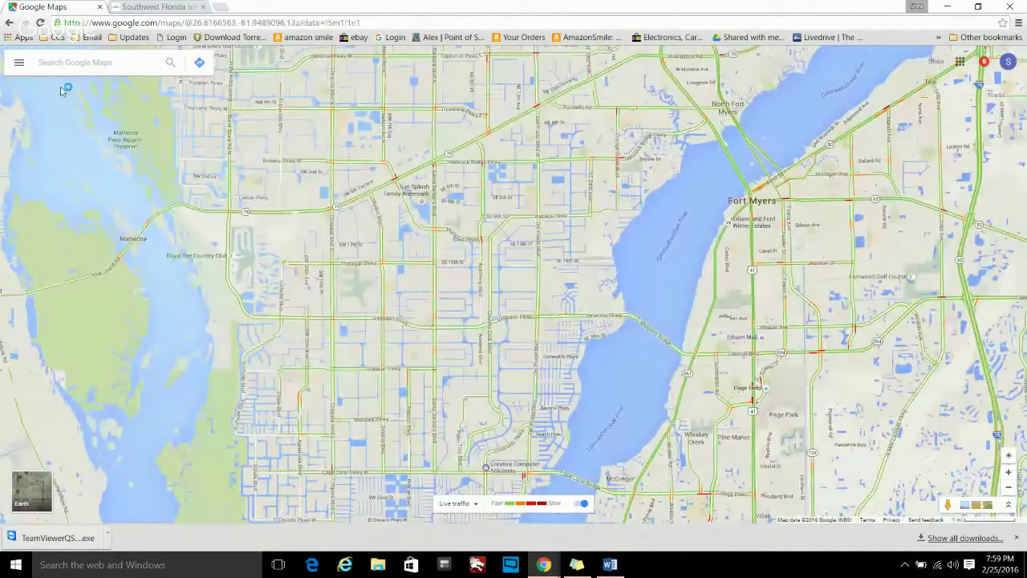
- Switch to Earth satellite imagery and zoom in on Sun Splash Family Waterpark
{"action": "left_click", "coordinate": [19, 62]}
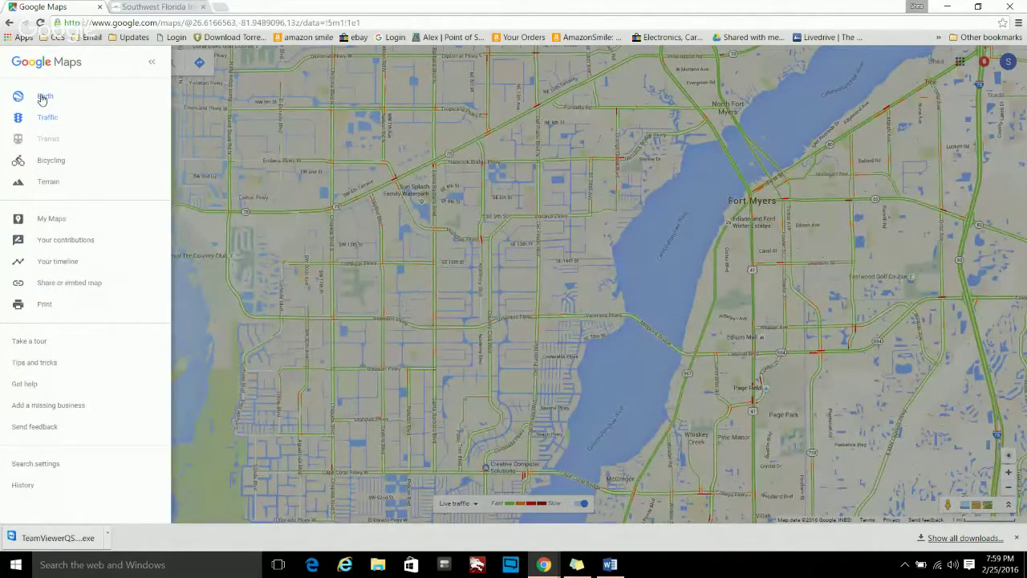
{"action": "left_click", "coordinate": [44, 97]}
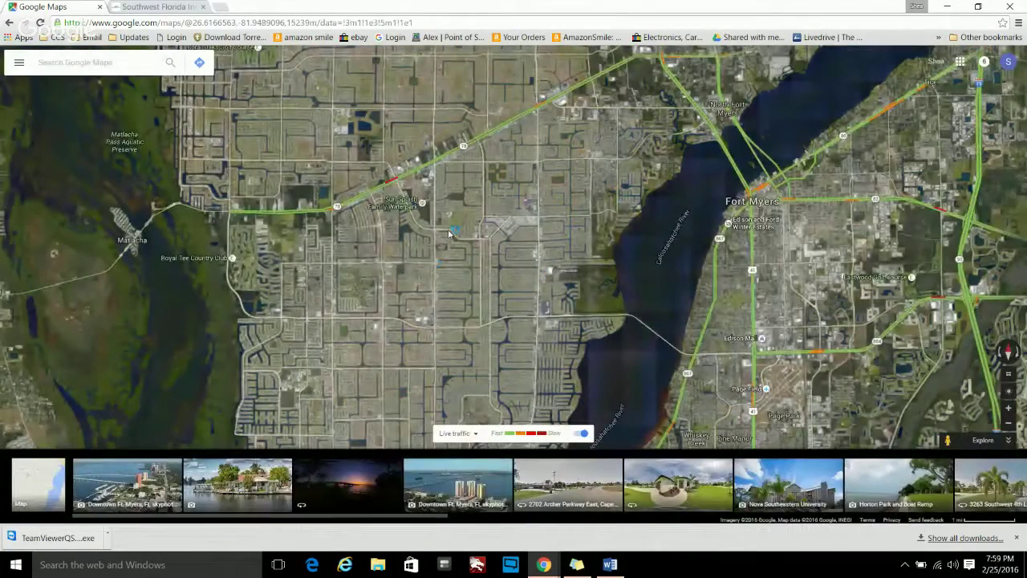
{"action": "left_click_drag", "start_coordinate": [449, 232], "coordinate": [493, 313]}
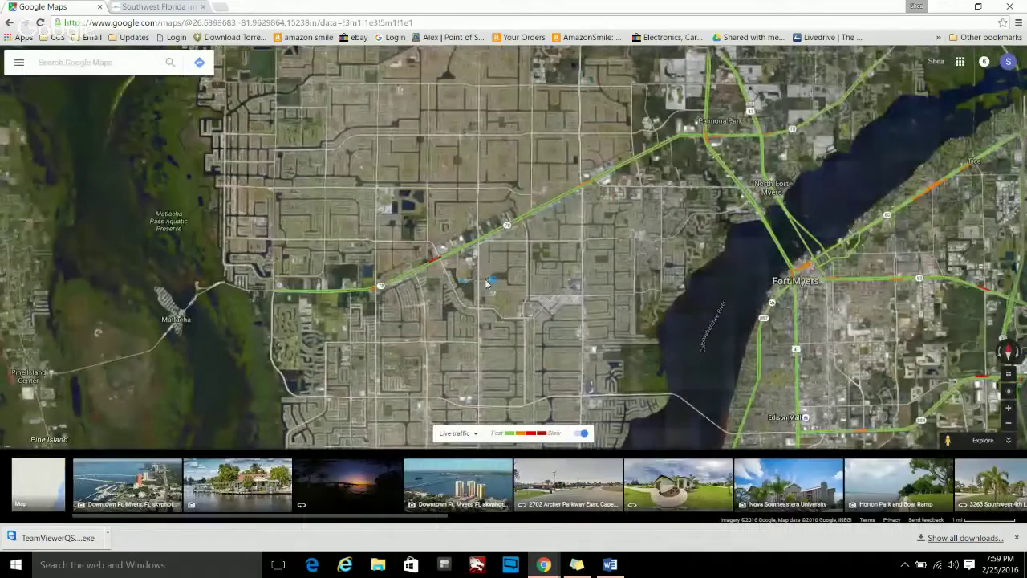
{"action": "scroll", "coordinate": [469, 287], "scroll_direction": "up", "scroll_amount": 5}
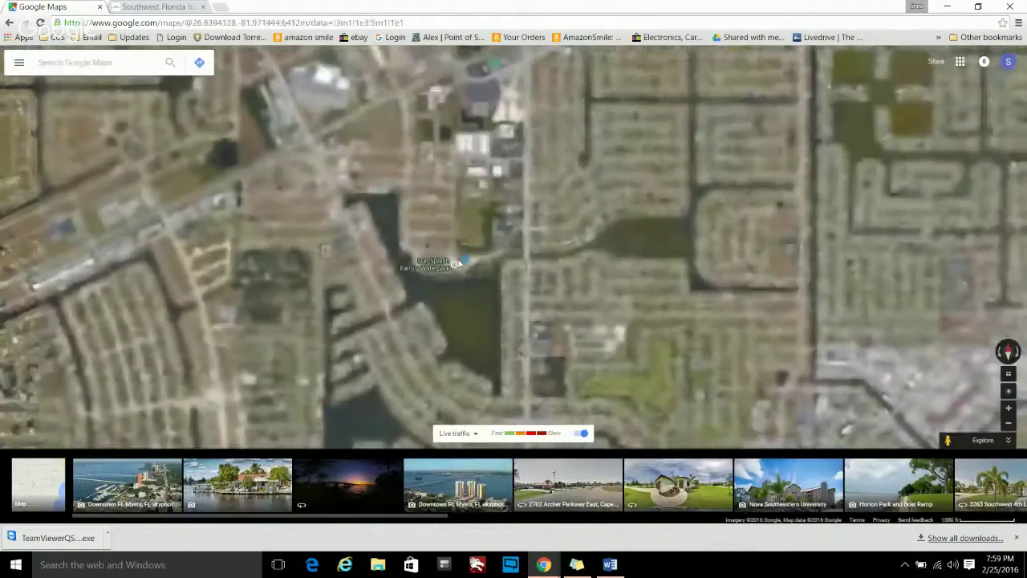
{"action": "scroll", "coordinate": [458, 259], "scroll_direction": "up", "scroll_amount": 5}
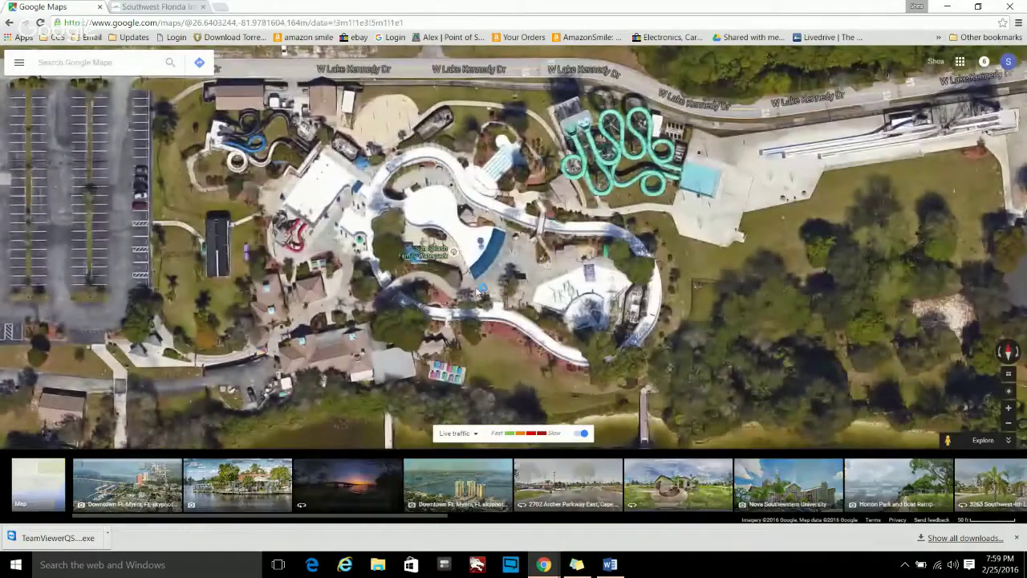
{"action": "scroll", "coordinate": [433, 258], "scroll_direction": "up", "scroll_amount": 2}
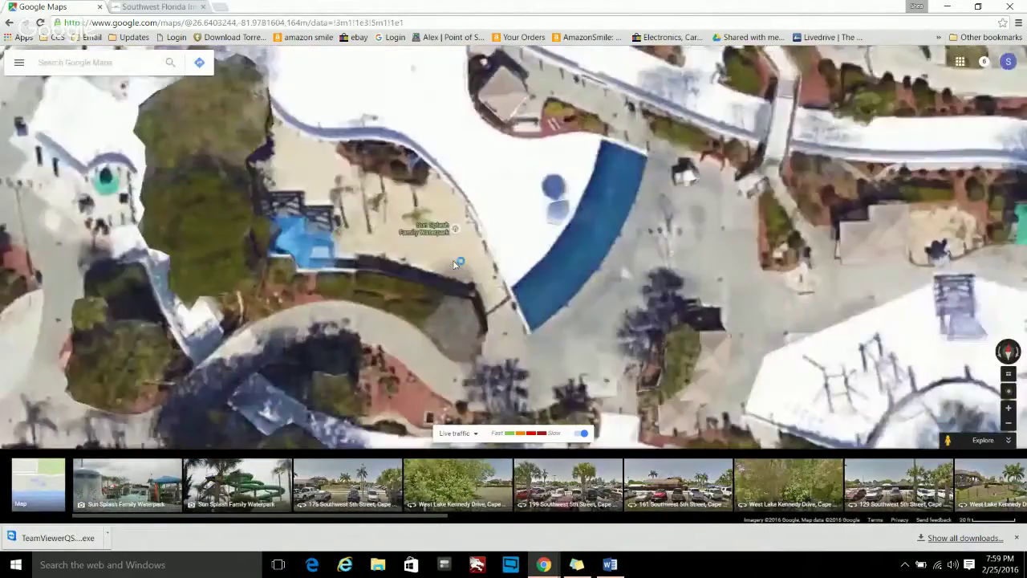
{"action": "left_click_drag", "start_coordinate": [516, 246], "coordinate": [741, 135]}
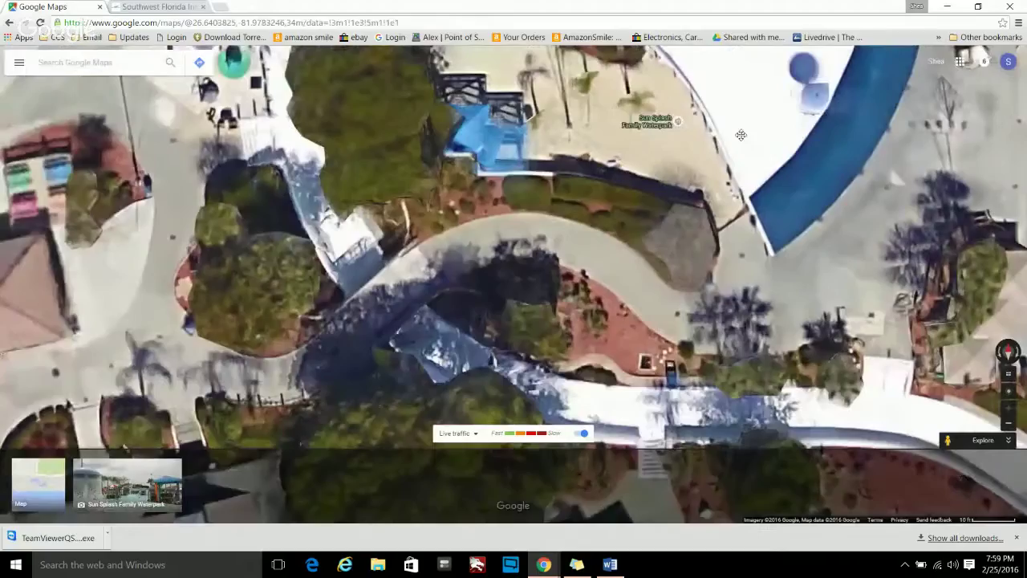
{"action": "left_click_drag", "start_coordinate": [440, 266], "coordinate": [679, 245]}
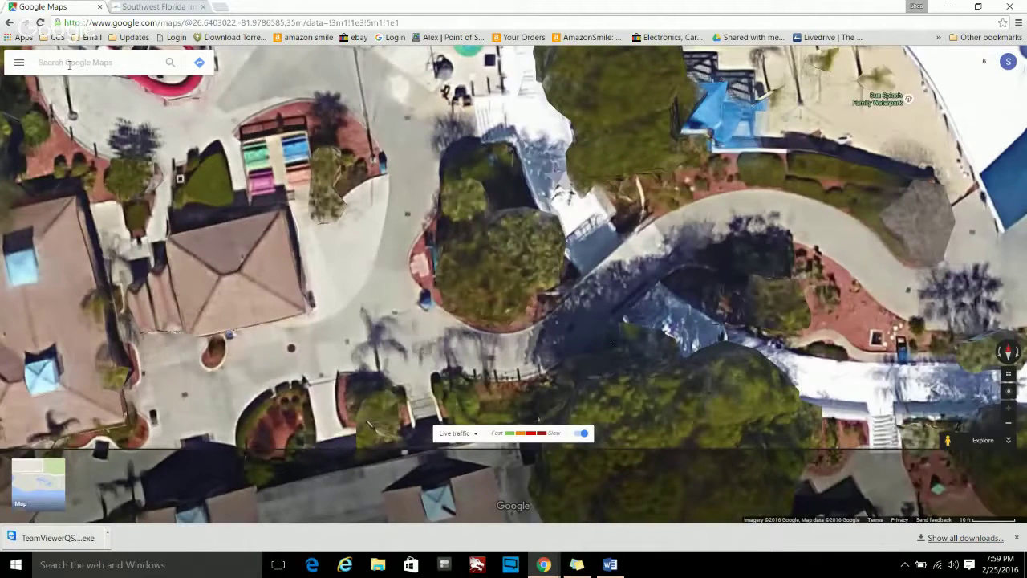
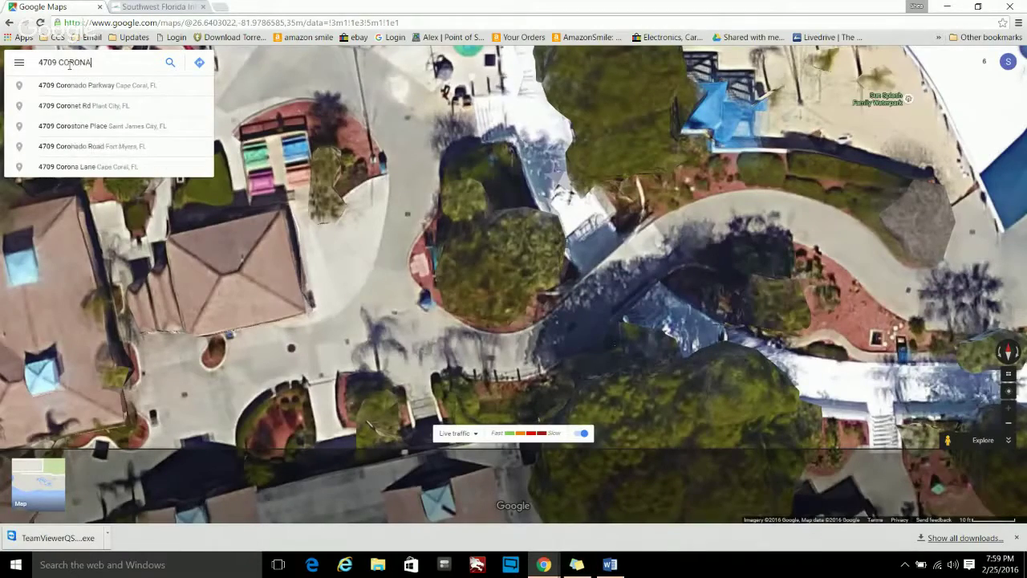
{"action": "key", "text": "Return"}
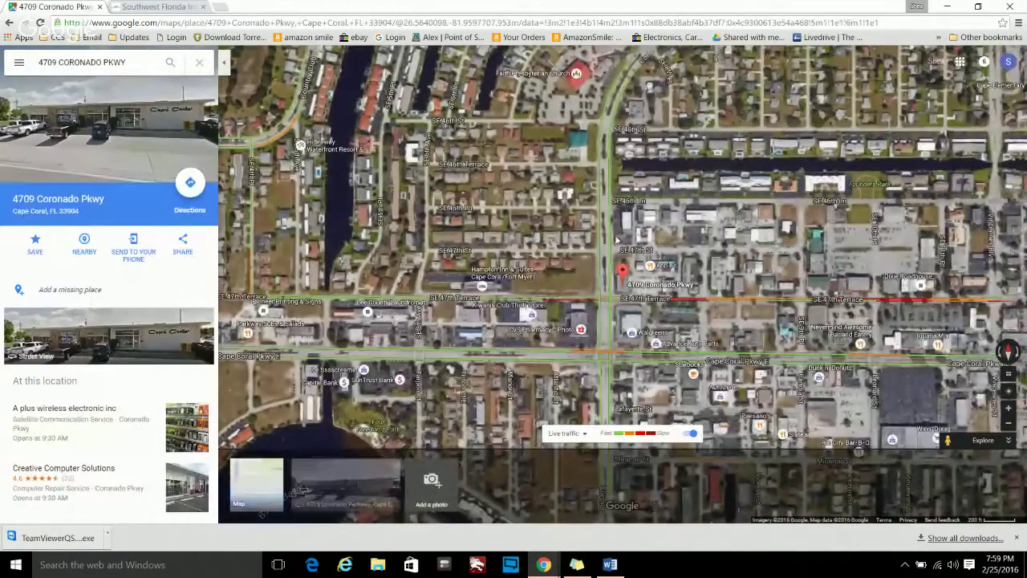
{"action": "scroll", "coordinate": [636, 293], "scroll_direction": "up", "scroll_amount": 5}
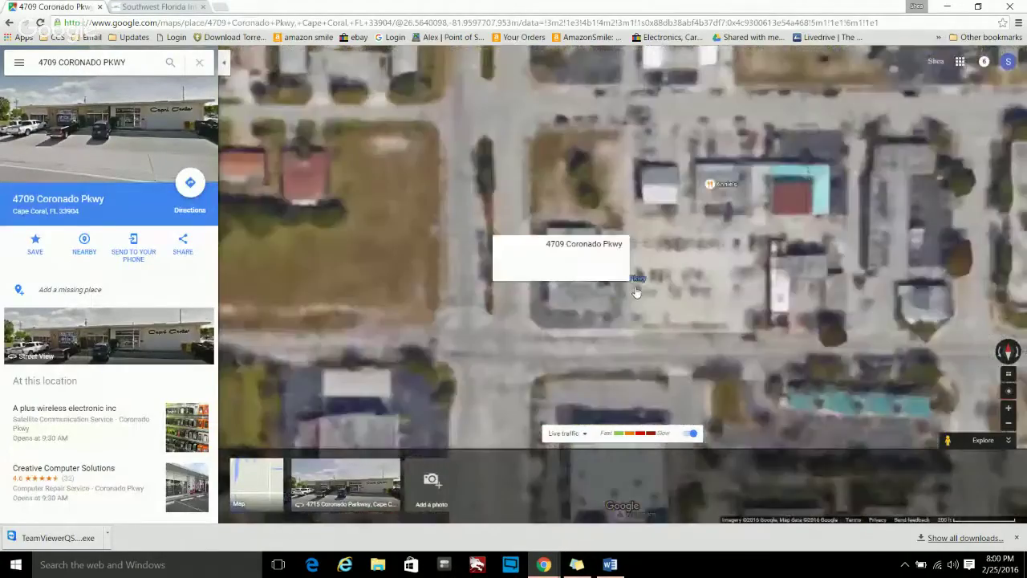
{"action": "scroll", "coordinate": [533, 213], "scroll_direction": "up", "scroll_amount": 2}
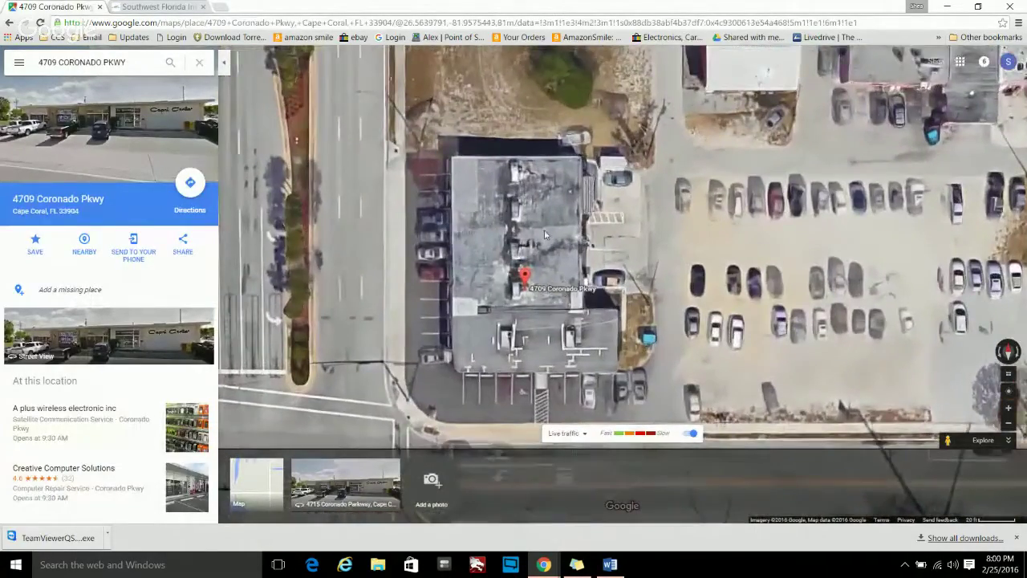
{"action": "left_click_drag", "start_coordinate": [518, 302], "coordinate": [624, 321]}
{"action": "scroll", "coordinate": [424, 244], "scroll_direction": "up", "scroll_amount": 1}
{"action": "scroll", "coordinate": [422, 239], "scroll_direction": "down", "scroll_amount": 3}
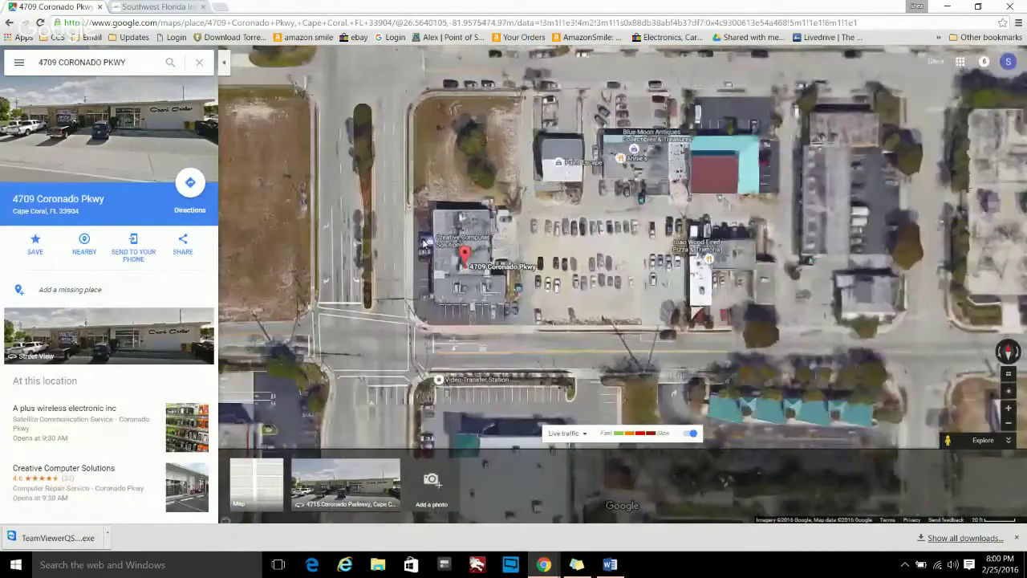
- Pan across the neighbouring businesses along 47th Terrace to the red-roofed house
{"action": "left_click_drag", "start_coordinate": [396, 198], "coordinate": [842, 281]}
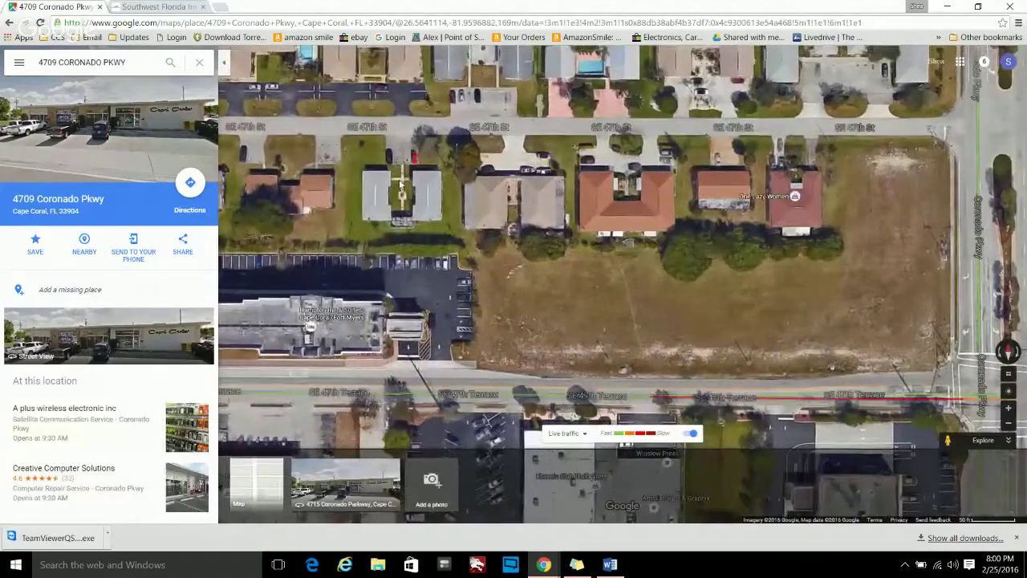
{"action": "left_click_drag", "start_coordinate": [400, 184], "coordinate": [938, 113]}
{"action": "left_click_drag", "start_coordinate": [392, 247], "coordinate": [537, 215]}
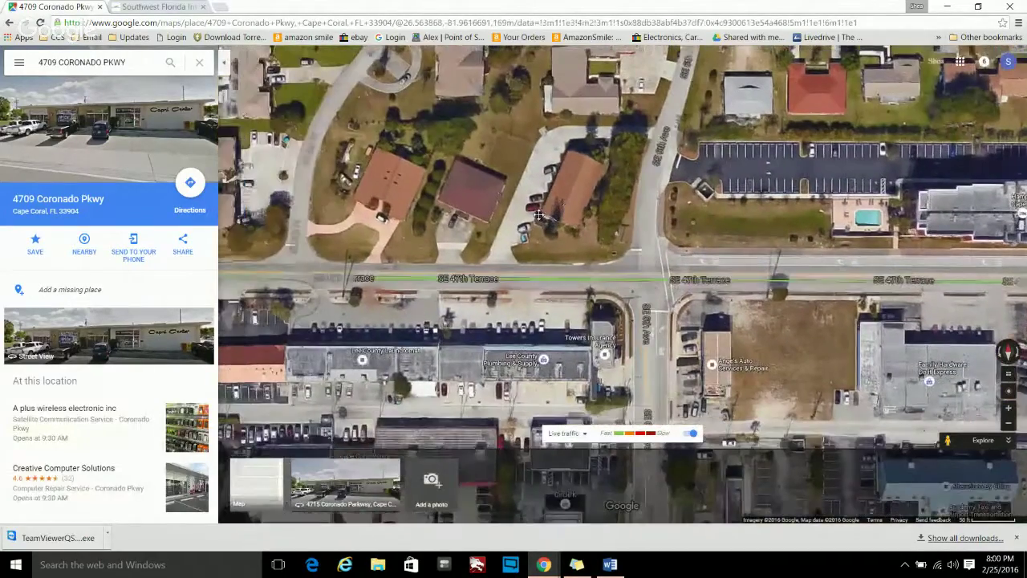
{"action": "scroll", "coordinate": [471, 212], "scroll_direction": "up", "scroll_amount": 3}
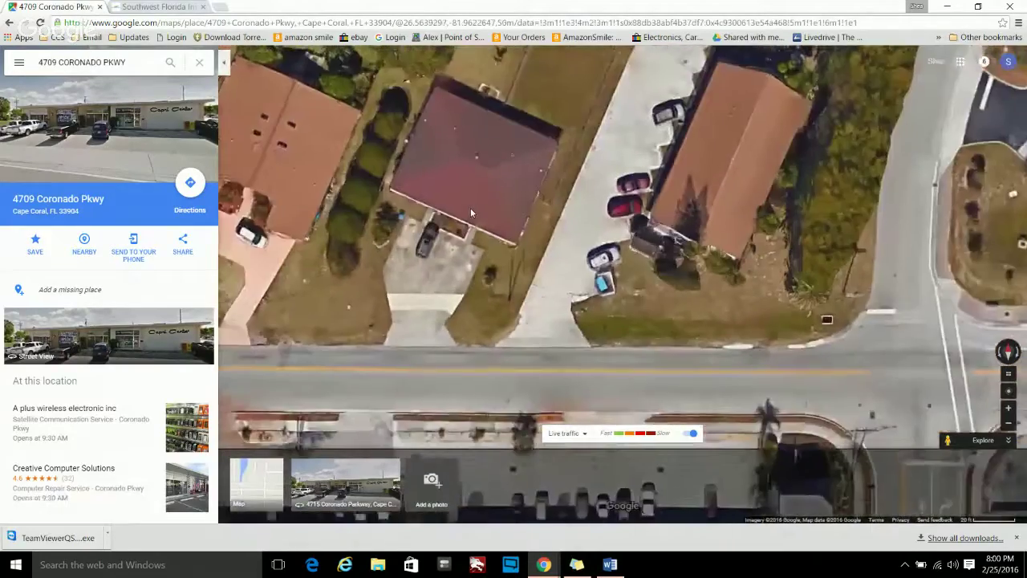
{"action": "scroll", "coordinate": [471, 212], "scroll_direction": "up", "scroll_amount": 2}
{"action": "left_click_drag", "start_coordinate": [471, 212], "coordinate": [608, 128]}
{"action": "scroll", "coordinate": [586, 203], "scroll_direction": "down", "scroll_amount": 1}
{"action": "scroll", "coordinate": [585, 202], "scroll_direction": "down", "scroll_amount": 2}
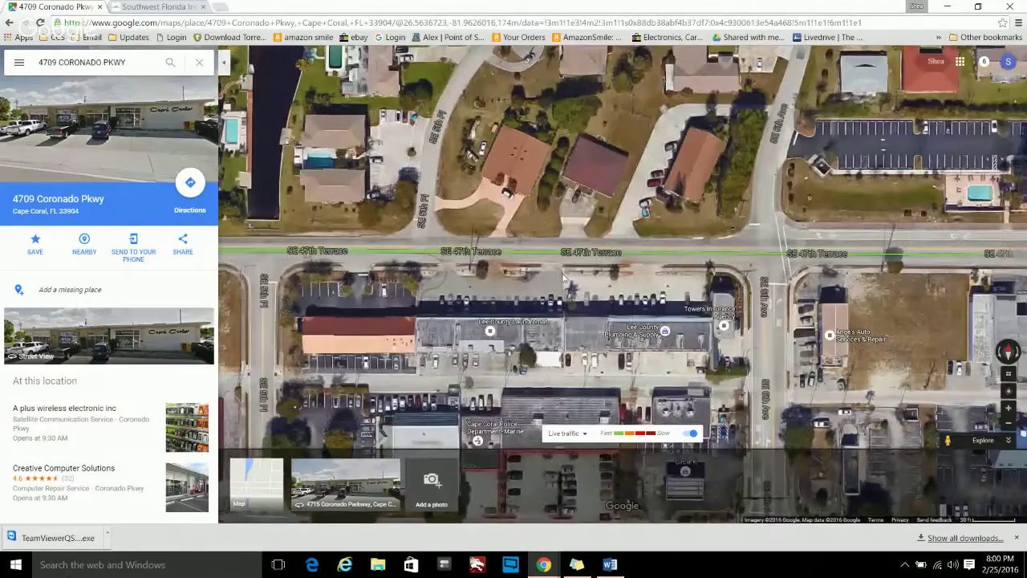
{"action": "scroll", "coordinate": [629, 263], "scroll_direction": "down", "scroll_amount": 1}
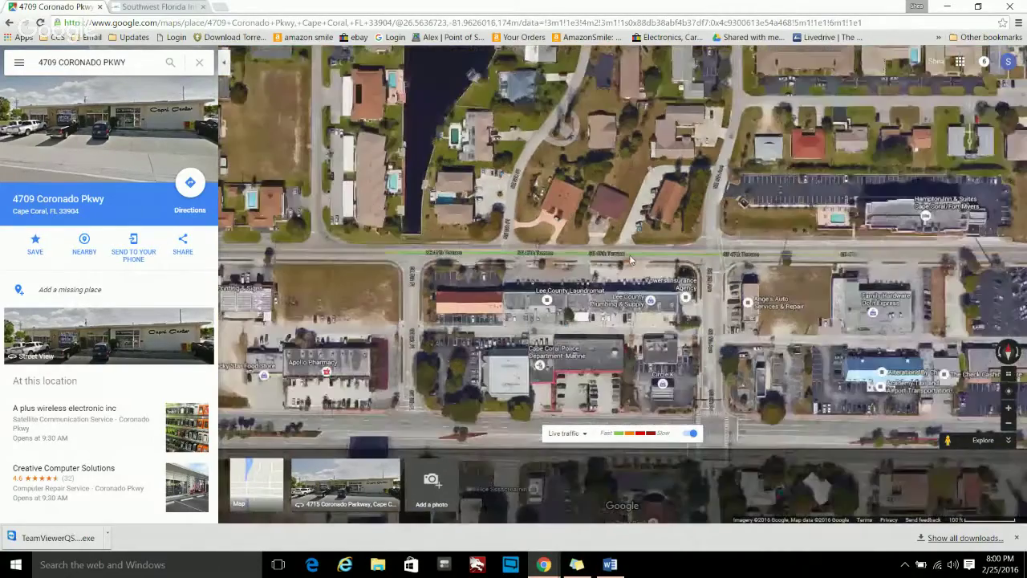
{"action": "left_click_drag", "start_coordinate": [628, 259], "coordinate": [321, 301]}
{"action": "left_click_drag", "start_coordinate": [891, 263], "coordinate": [818, 254]}
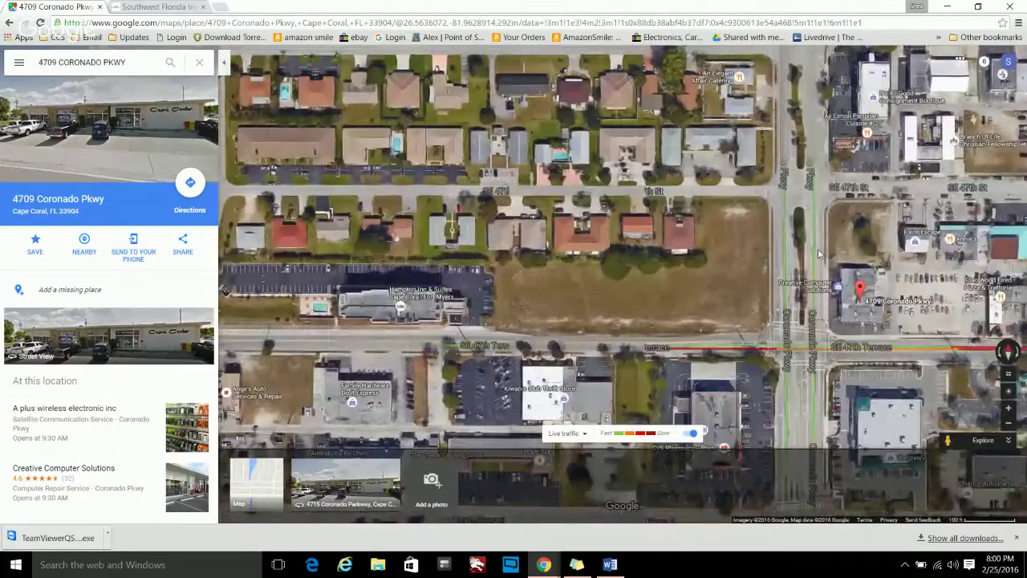
{"action": "left_click_drag", "start_coordinate": [377, 165], "coordinate": [722, 309]}
{"action": "left_click_drag", "start_coordinate": [360, 189], "coordinate": [566, 269]}
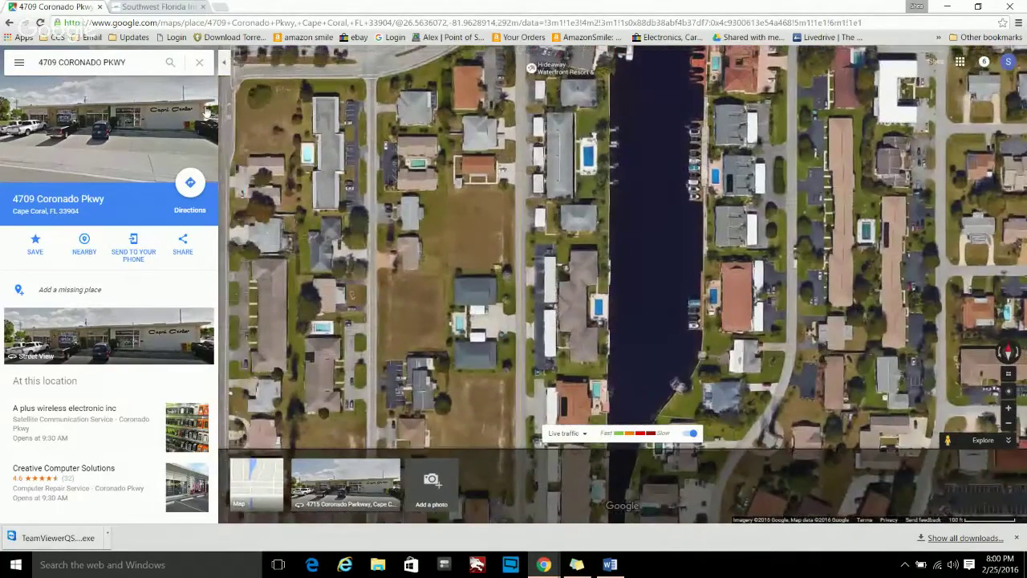
- Turn on the Bicycling layer and zoom out over Cape Coral
{"action": "left_click", "coordinate": [19, 62]}
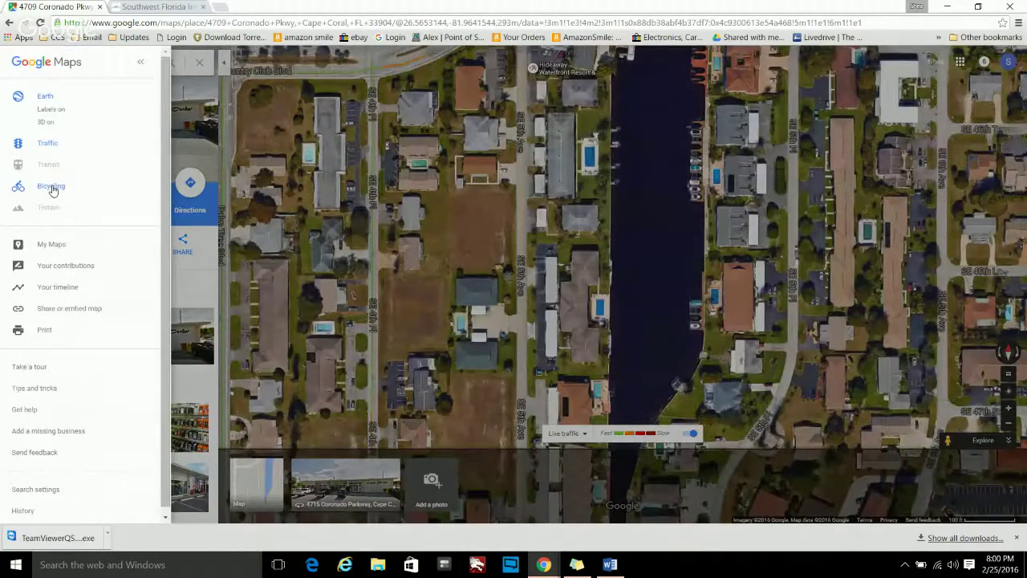
{"action": "left_click", "coordinate": [50, 187]}
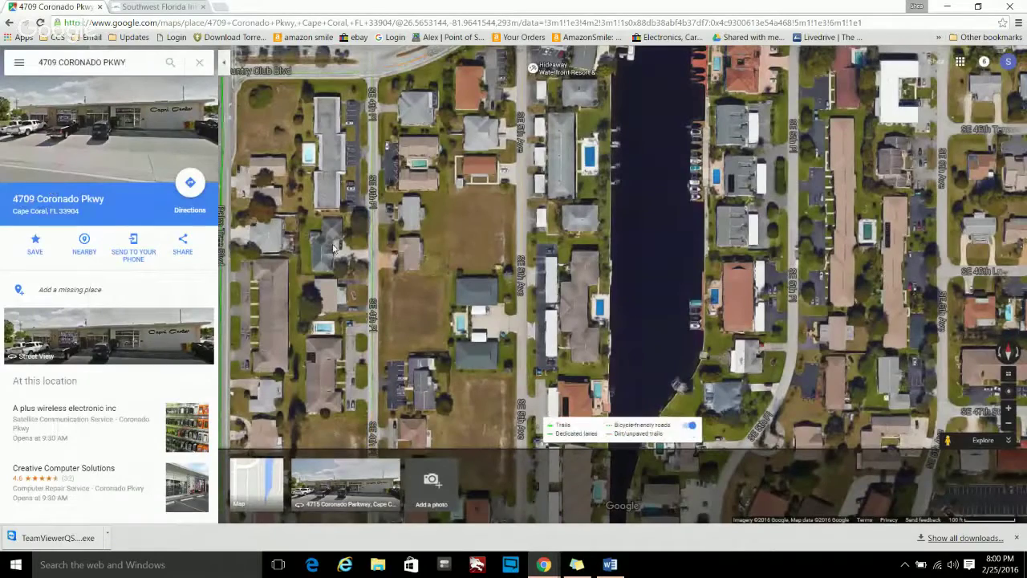
{"action": "left_click", "coordinate": [19, 62]}
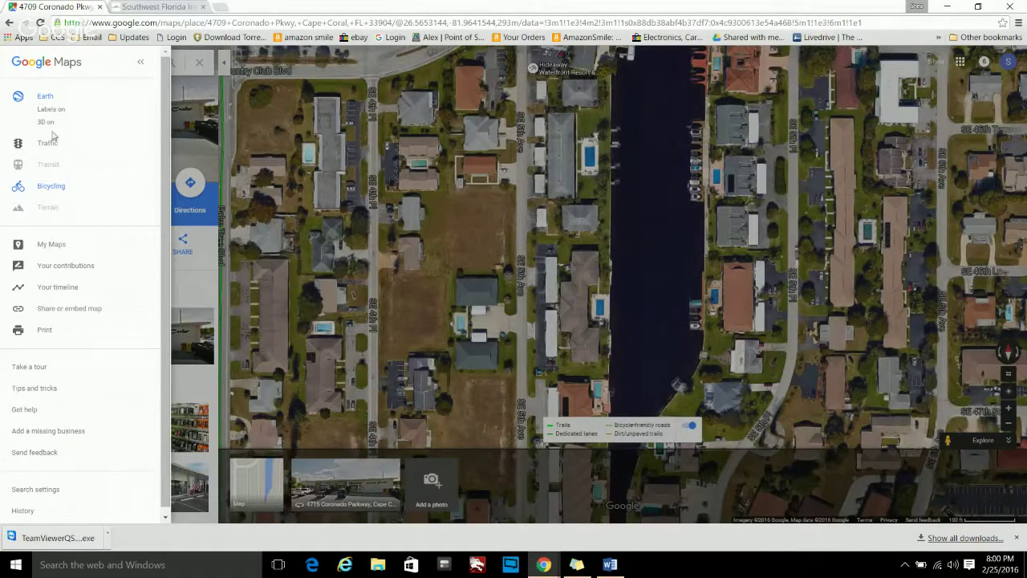
{"action": "left_click", "coordinate": [140, 65]}
{"action": "left_click", "coordinate": [224, 62]}
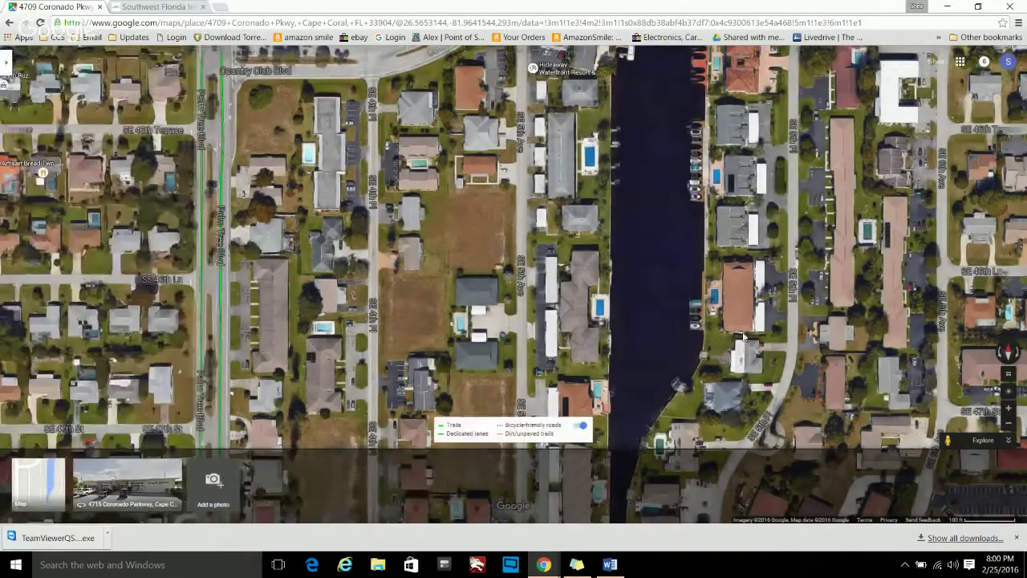
{"action": "scroll", "coordinate": [718, 333], "scroll_direction": "down", "scroll_amount": 1}
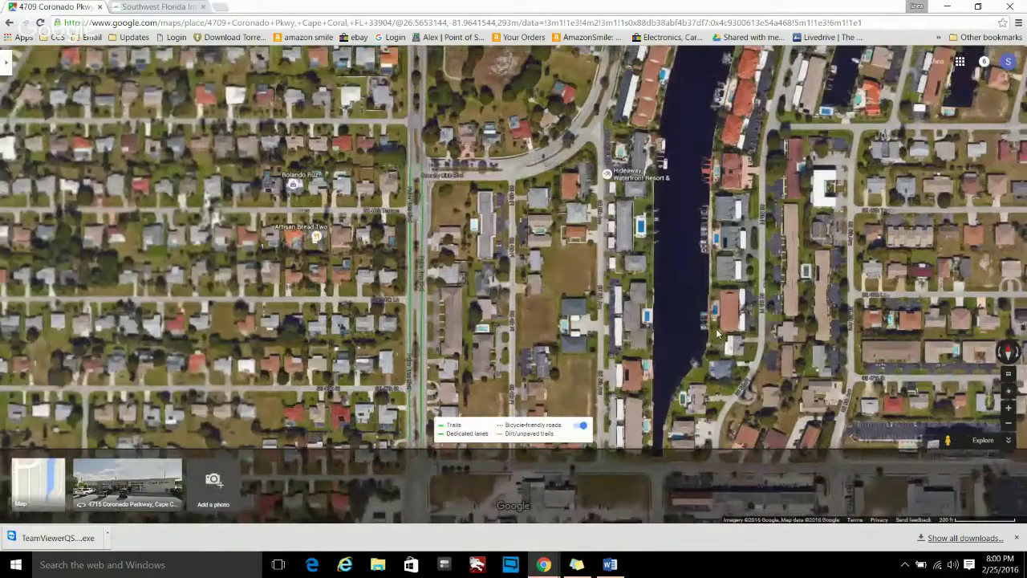
{"action": "scroll", "coordinate": [718, 333], "scroll_direction": "down", "scroll_amount": 3}
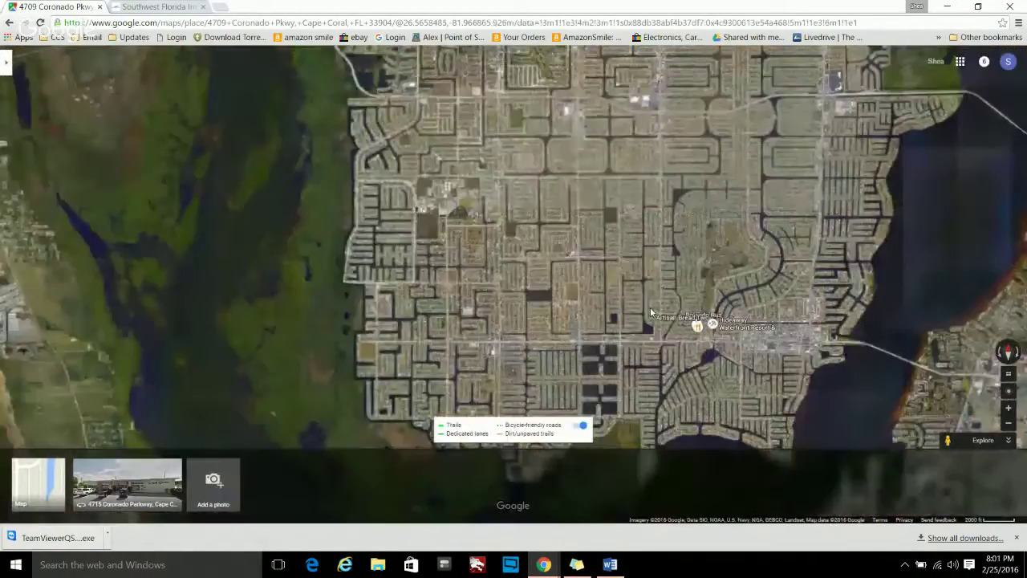
{"action": "left_click", "coordinate": [7, 62]}
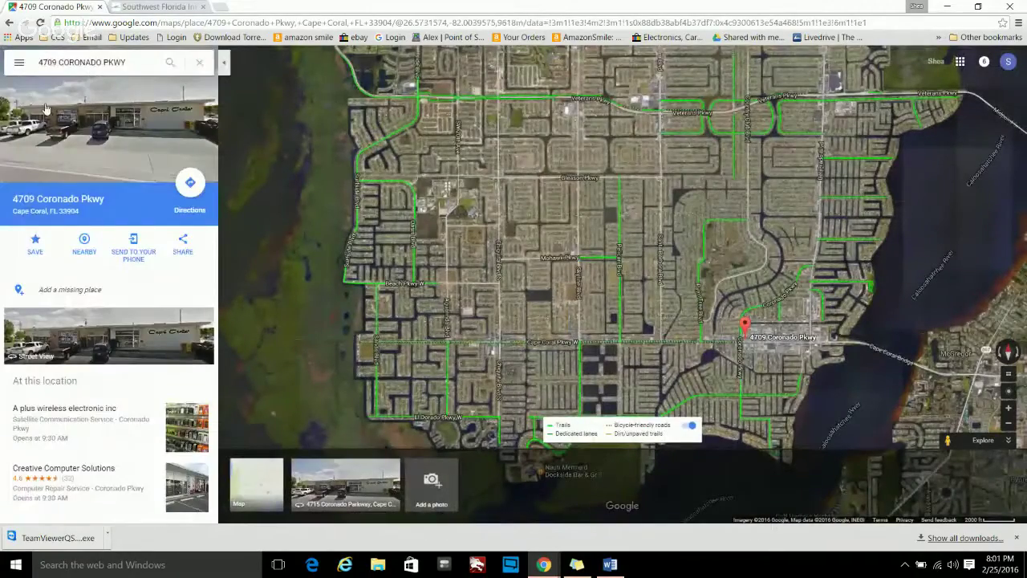
{"action": "left_click", "coordinate": [18, 62]}
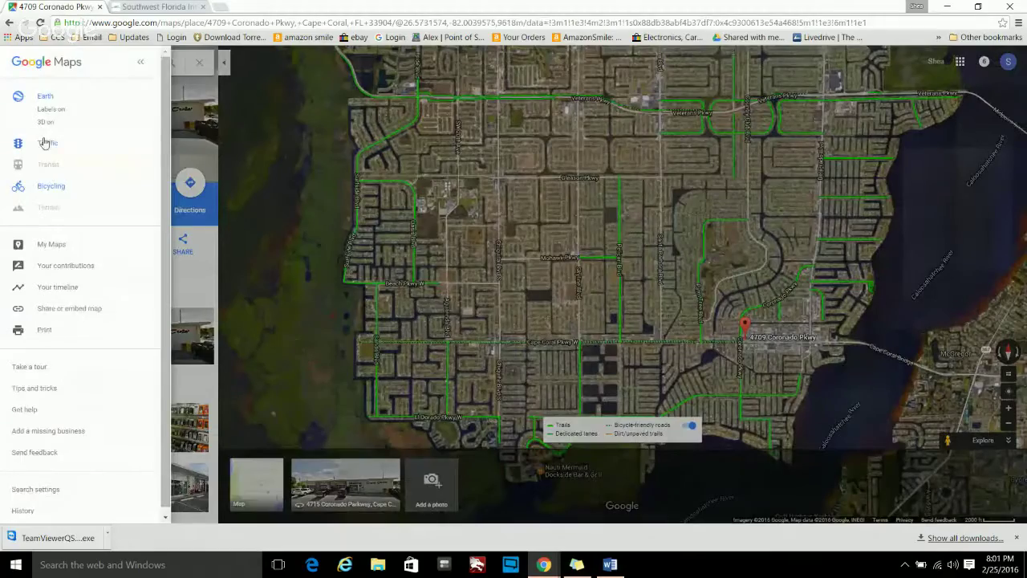
{"action": "left_click", "coordinate": [46, 142]}
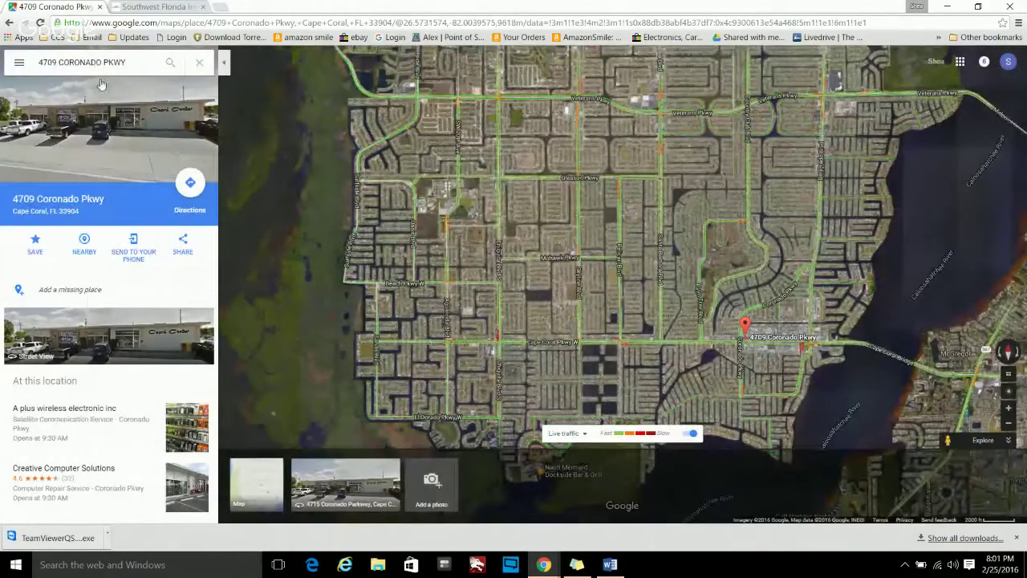
{"action": "left_click", "coordinate": [25, 62]}
{"action": "left_click", "coordinate": [44, 101]}
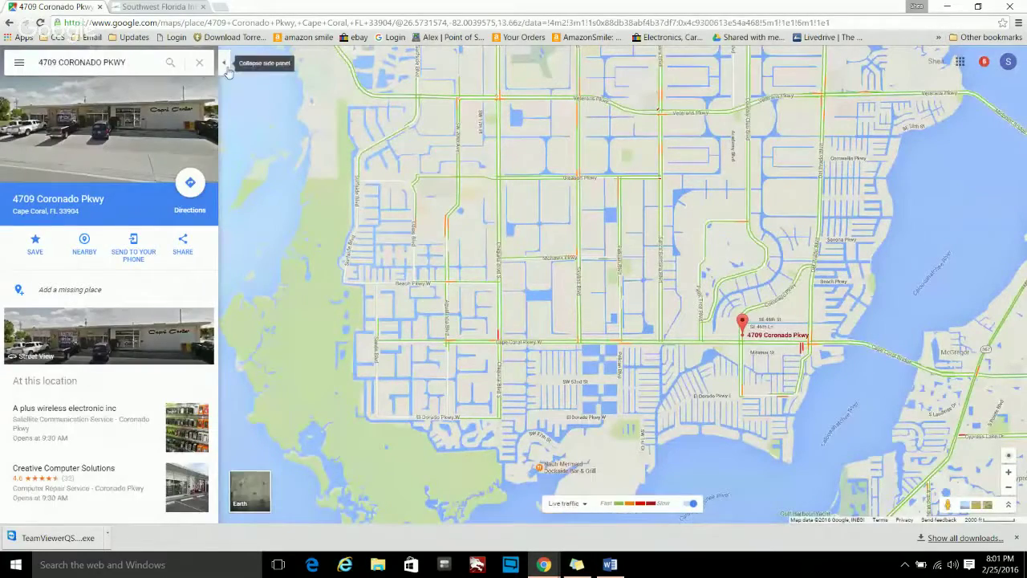
{"action": "left_click", "coordinate": [225, 63]}
{"action": "mouse_move", "coordinate": [811, 285]}
{"action": "left_mouse_down"}
{"action": "mouse_move", "coordinate": [743, 283]}
{"action": "mouse_move", "coordinate": [643, 306]}
{"action": "left_mouse_up"}
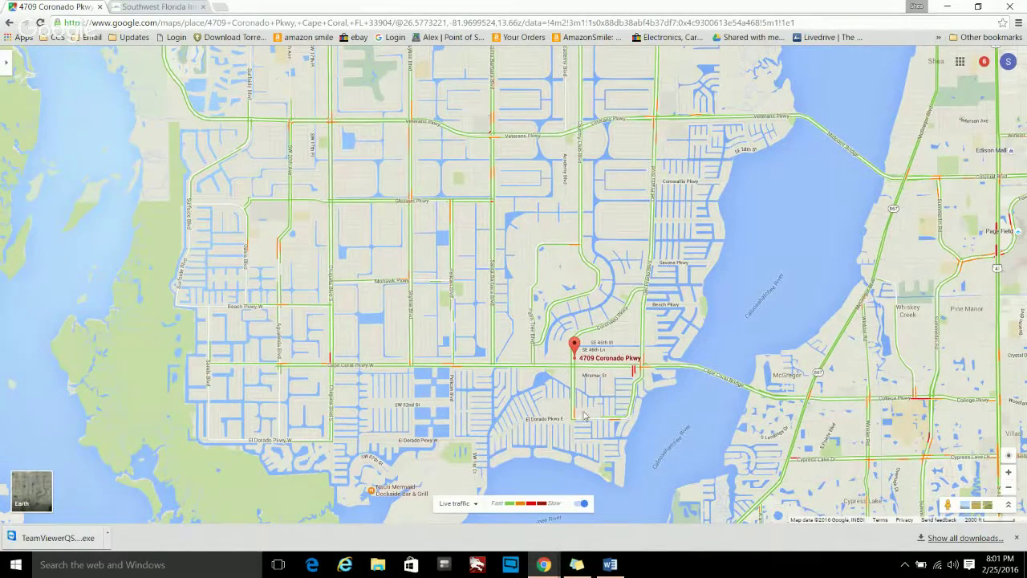
{"action": "left_click", "coordinate": [7, 64]}
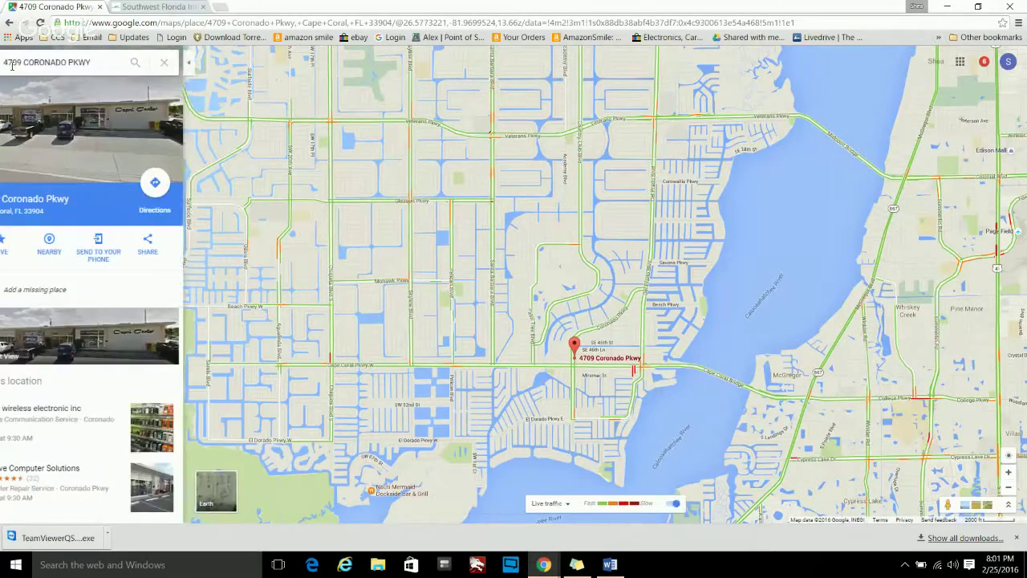
{"action": "left_click", "coordinate": [168, 62]}
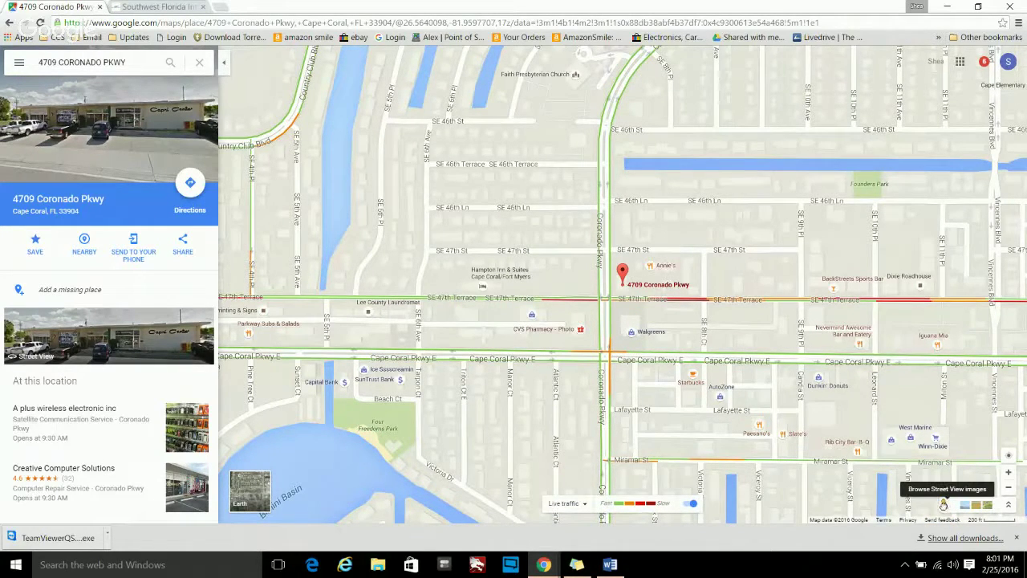
- Enter Street View near the storefront and look down palm-lined Coronado Pkwy
{"action": "left_click_drag", "start_coordinate": [943, 504], "coordinate": [608, 260]}
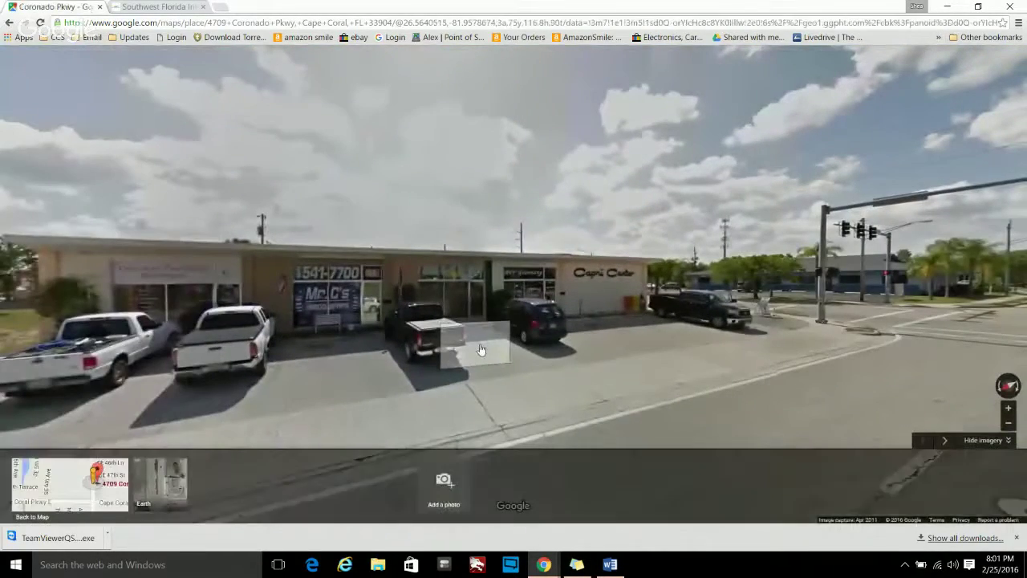
{"action": "left_click", "coordinate": [492, 332]}
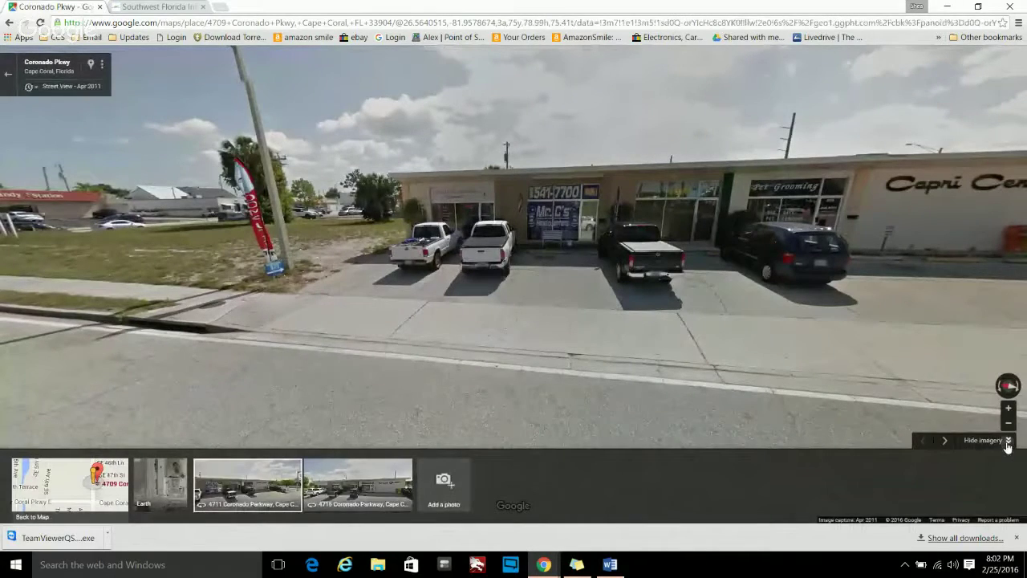
{"action": "left_click", "coordinate": [1004, 441]}
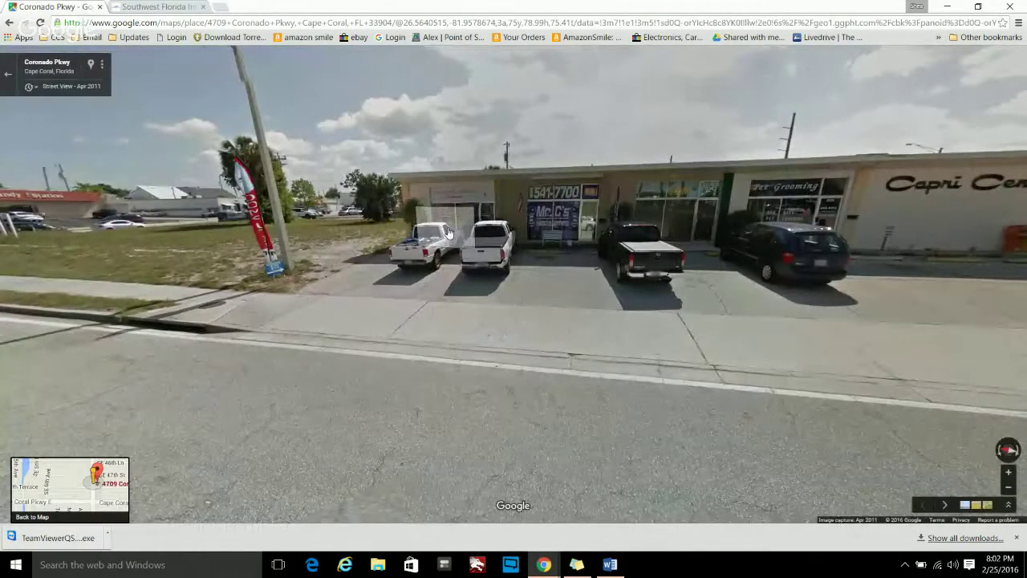
{"action": "left_click", "coordinate": [449, 233]}
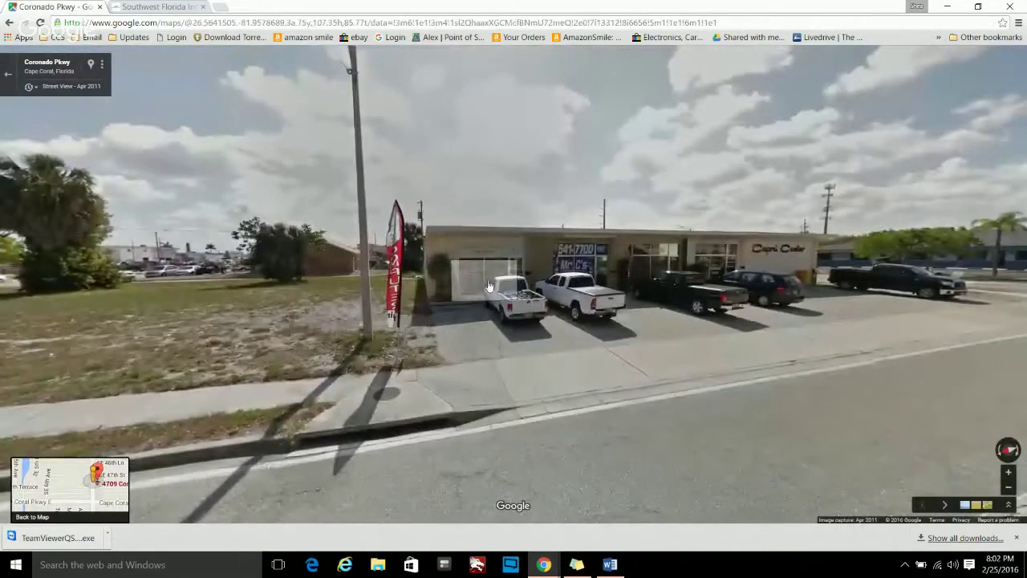
{"action": "left_click_drag", "start_coordinate": [931, 361], "coordinate": [568, 336]}
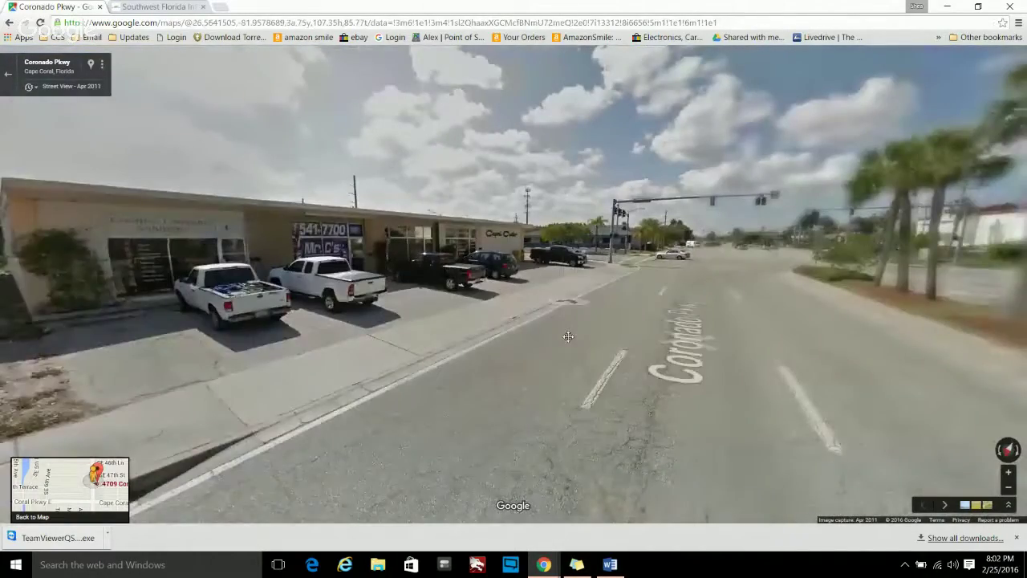
{"action": "left_click_drag", "start_coordinate": [687, 344], "coordinate": [489, 248]}
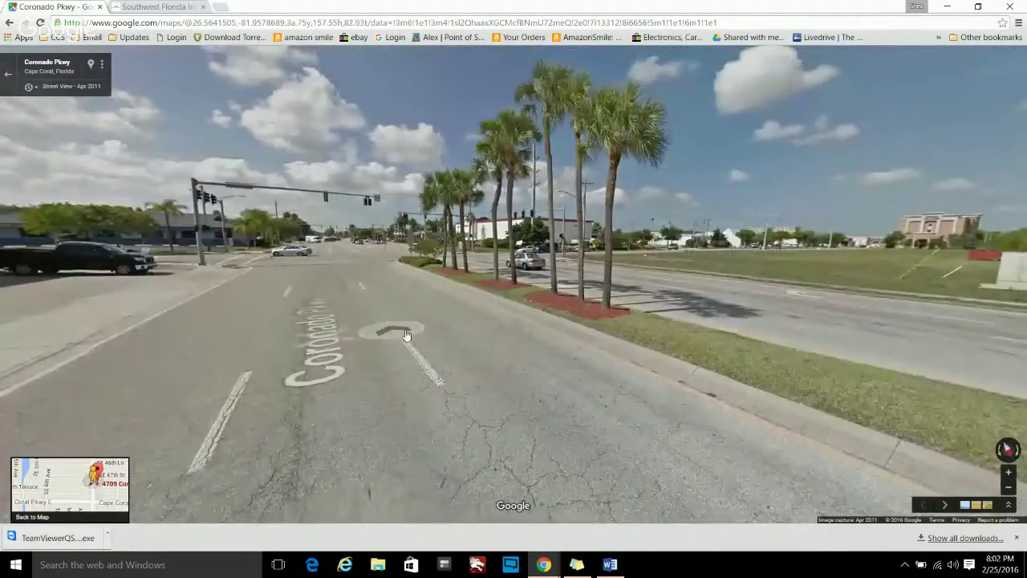
{"action": "left_click_drag", "start_coordinate": [834, 342], "coordinate": [449, 289]}
{"action": "left_click_drag", "start_coordinate": [867, 311], "coordinate": [634, 296]}
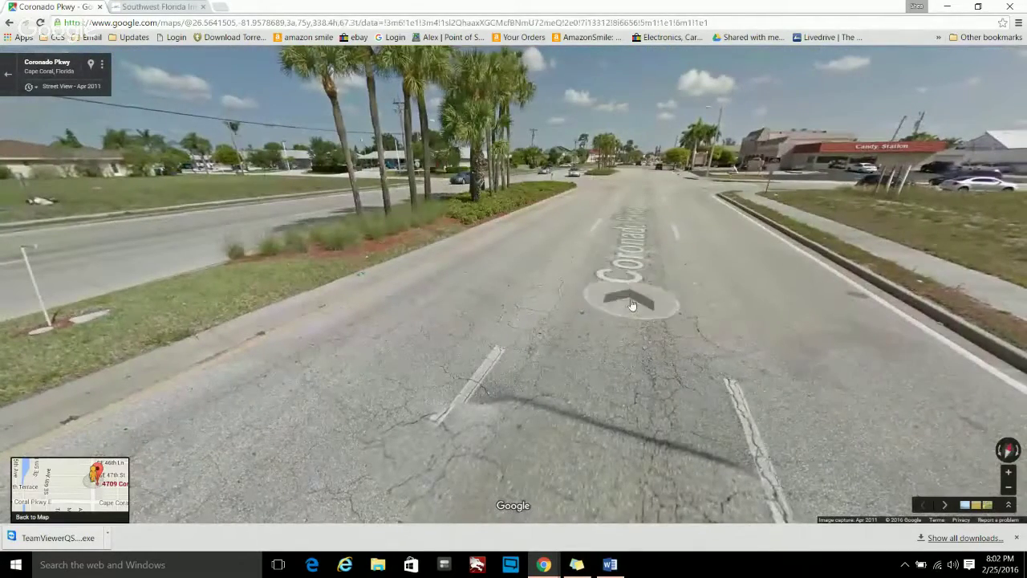
- Walk forward several positions along Coronado Pkwy in Street View
{"action": "left_click", "coordinate": [619, 256]}
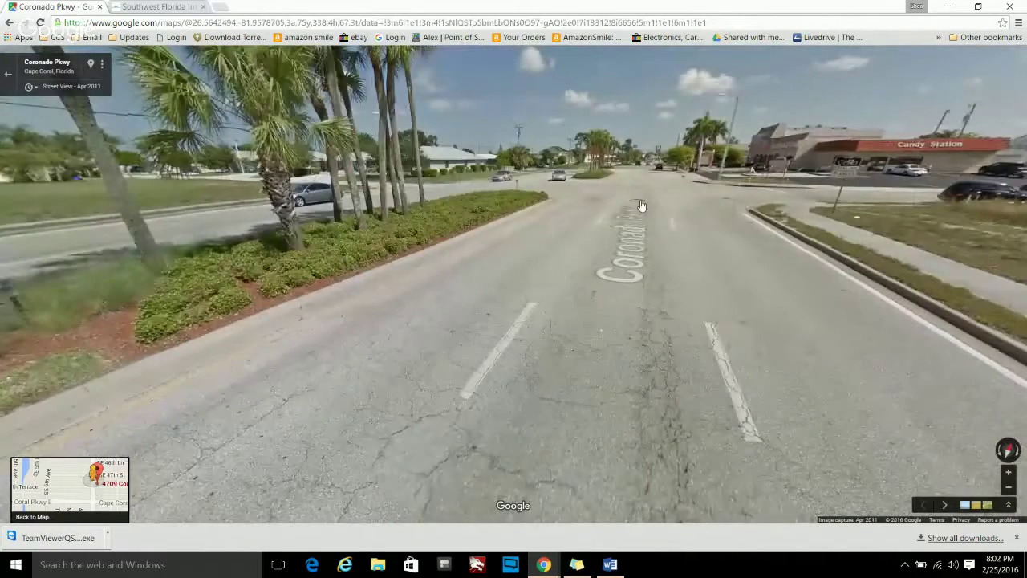
{"action": "left_click", "coordinate": [641, 206]}
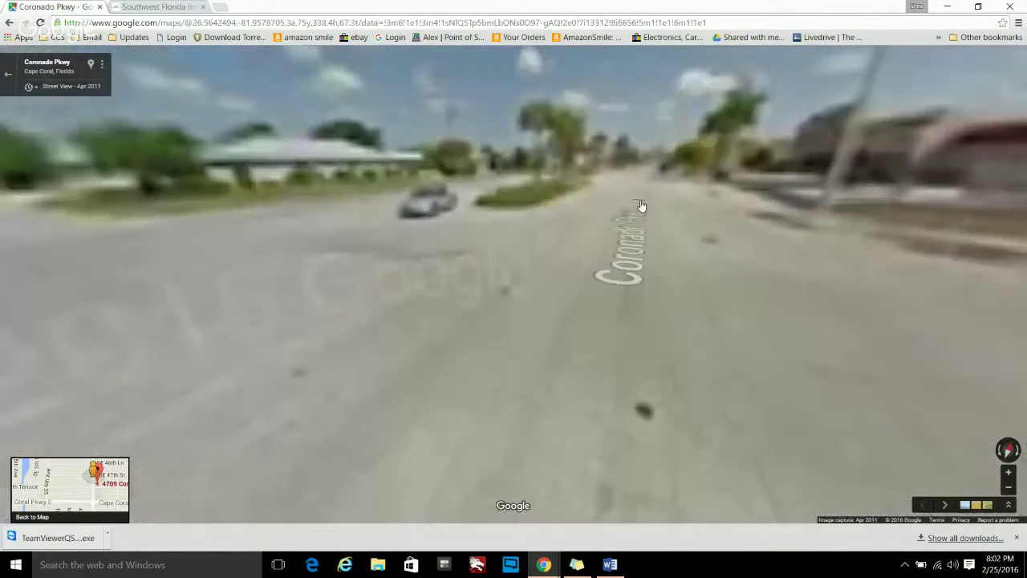
{"action": "left_click", "coordinate": [640, 196]}
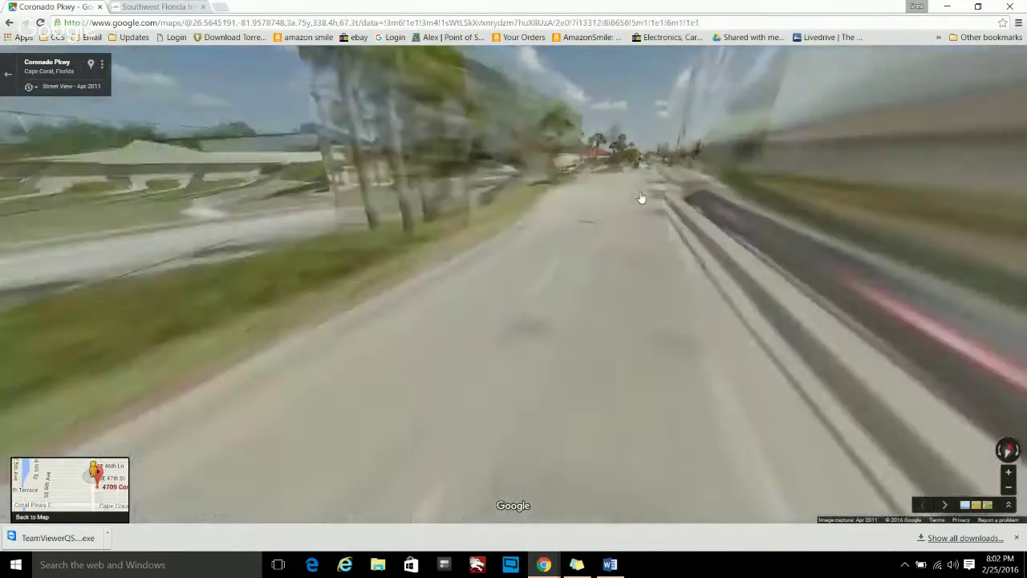
{"action": "left_click", "coordinate": [640, 196]}
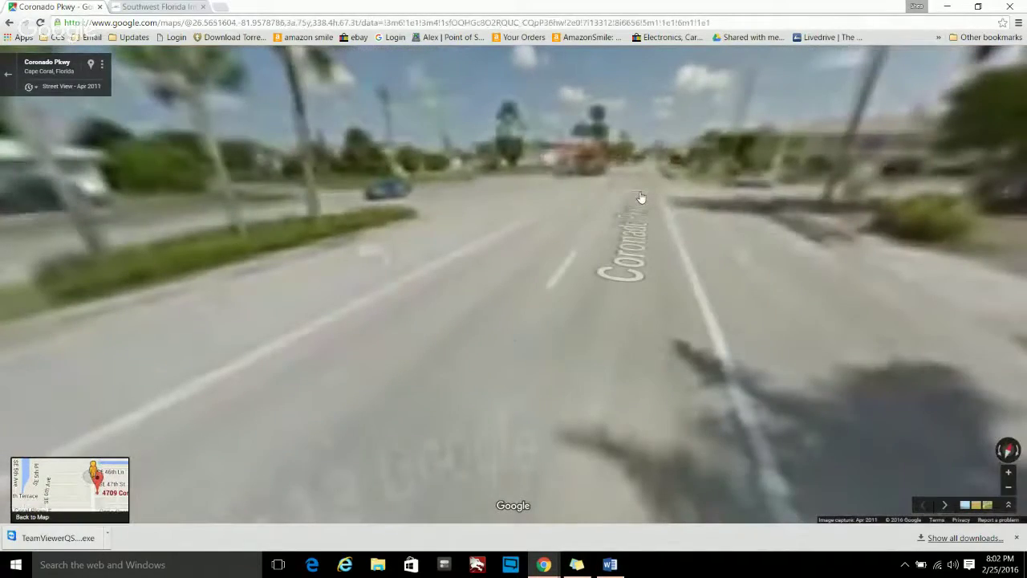
{"action": "left_click_drag", "start_coordinate": [73, 201], "coordinate": [384, 209]}
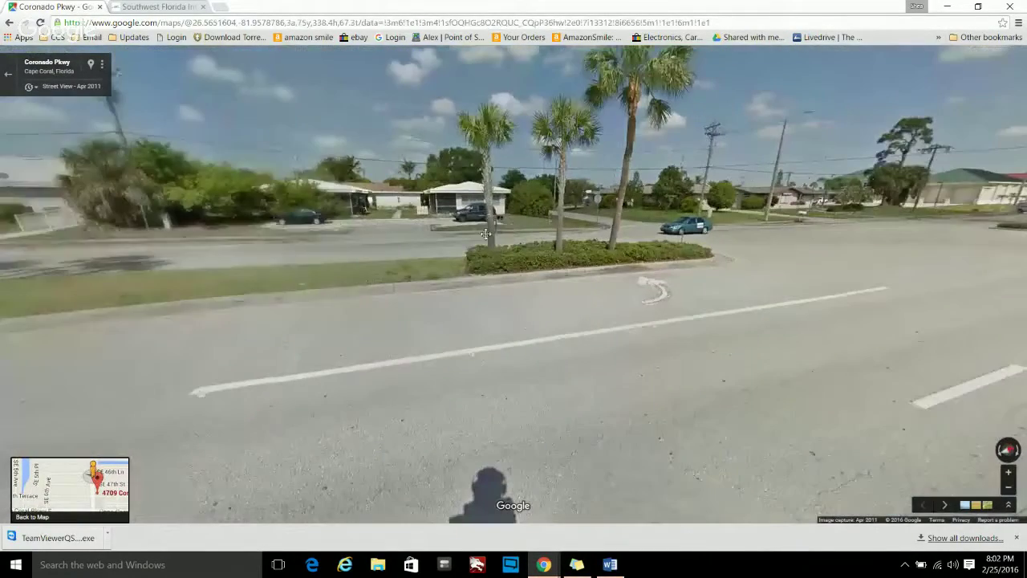
{"action": "left_click", "coordinate": [383, 210]}
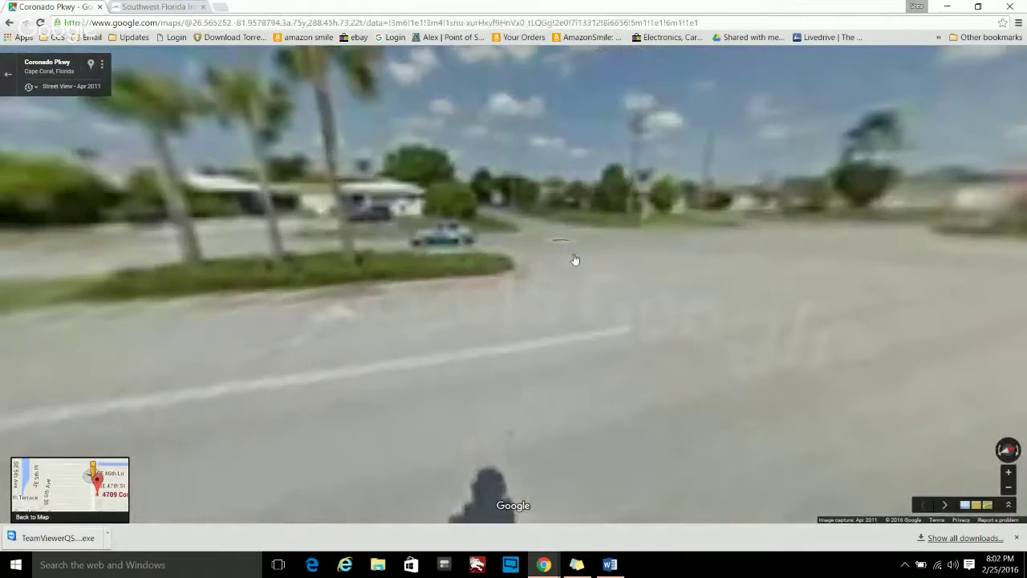
{"action": "left_click", "coordinate": [595, 284]}
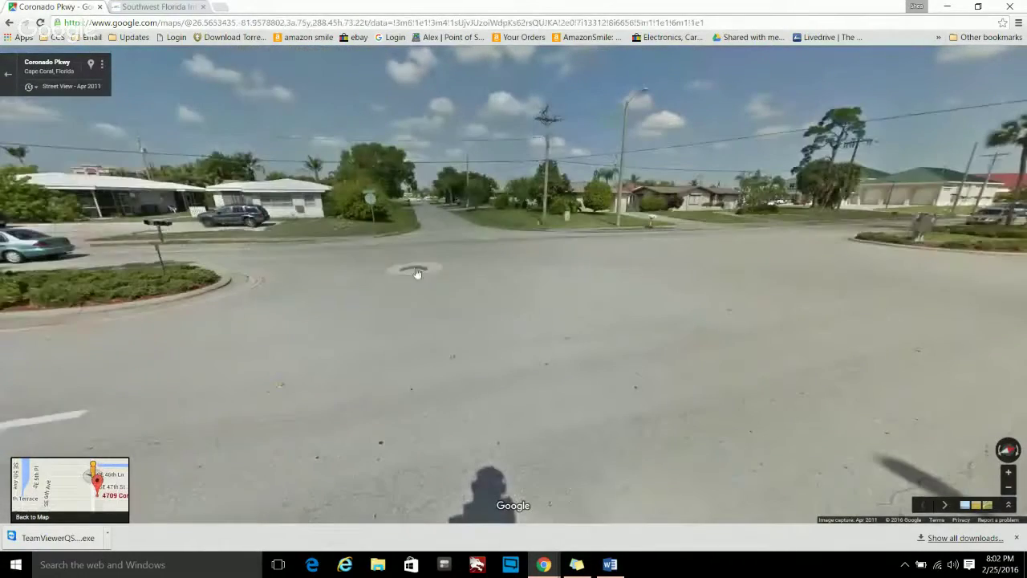
- Approach the houses up to the one with mailboxes, face the plaza, then exit
{"action": "left_click", "coordinate": [394, 254]}
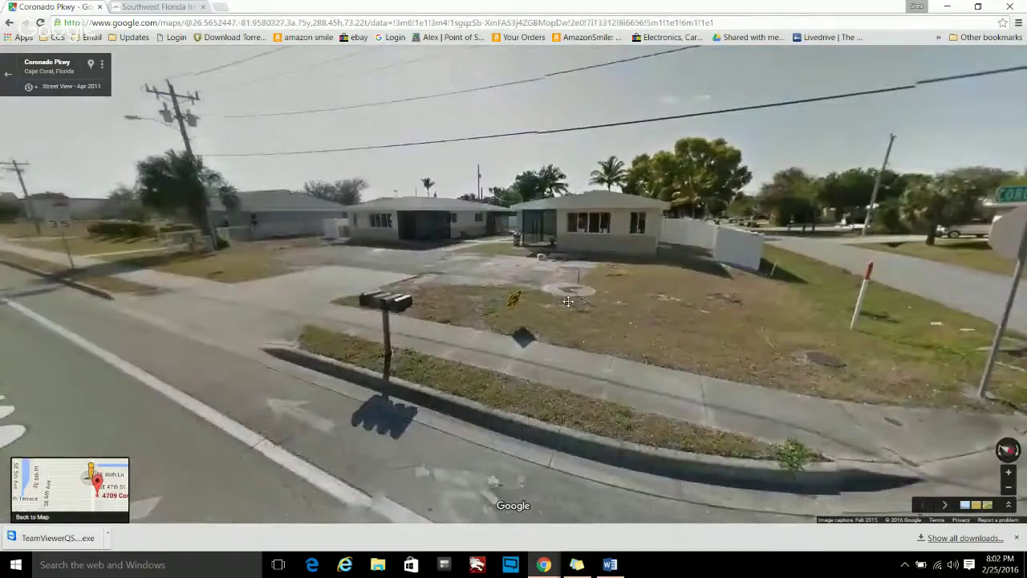
{"action": "left_click_drag", "start_coordinate": [568, 302], "coordinate": [695, 327]}
{"action": "left_click", "coordinate": [518, 271]}
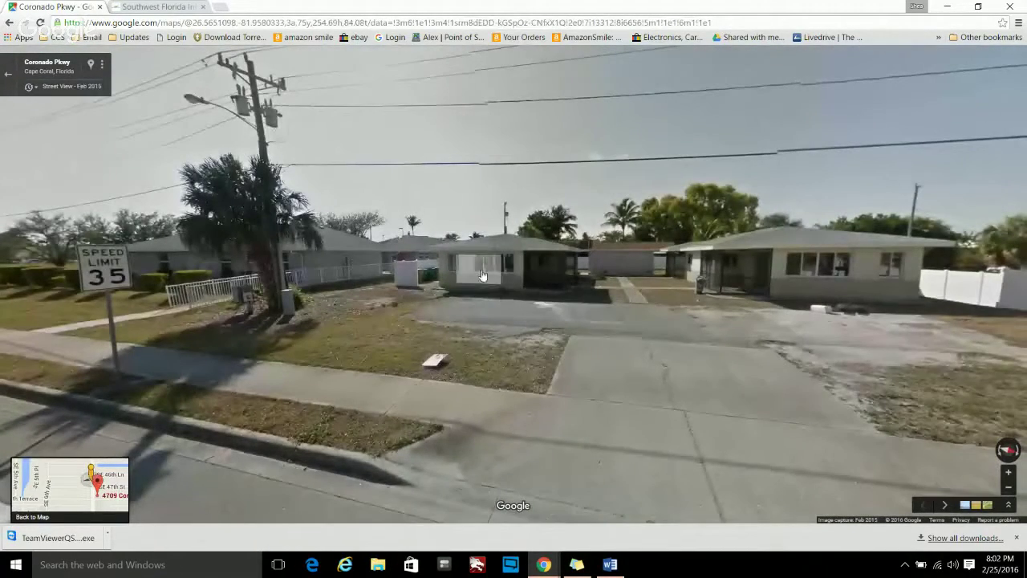
{"action": "left_click", "coordinate": [468, 275]}
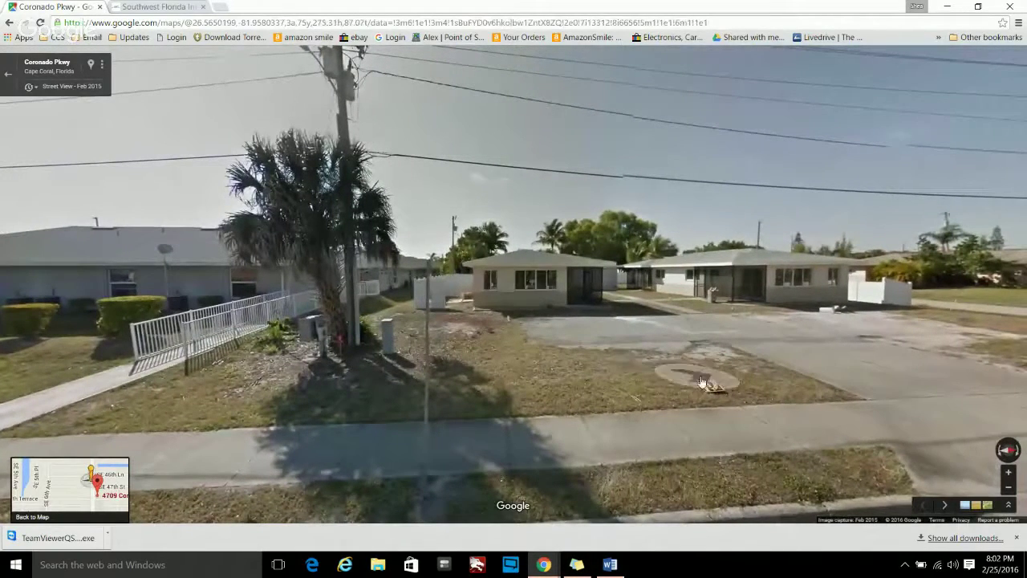
{"action": "left_click", "coordinate": [834, 284]}
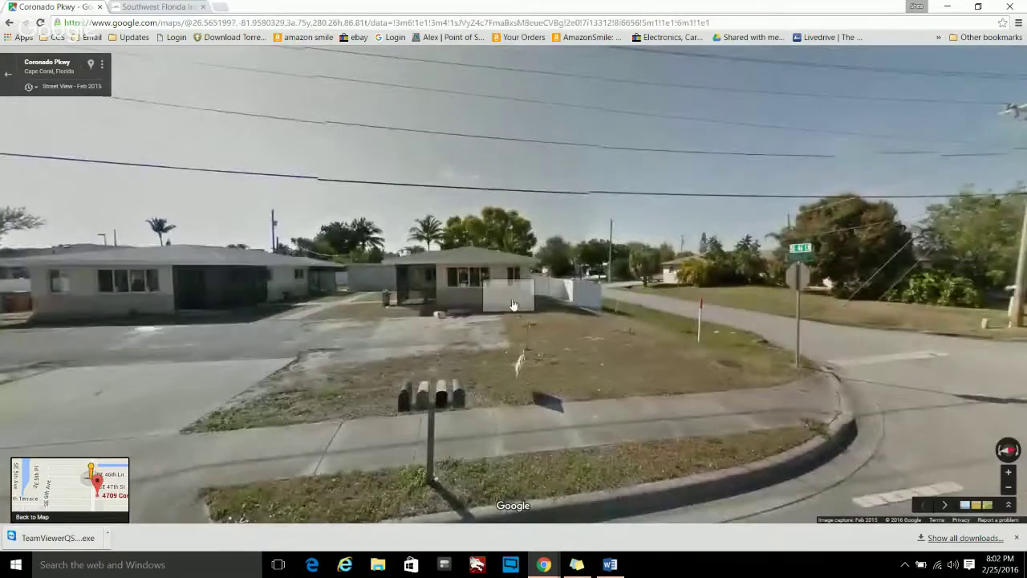
{"action": "left_click_drag", "start_coordinate": [217, 365], "coordinate": [760, 369]}
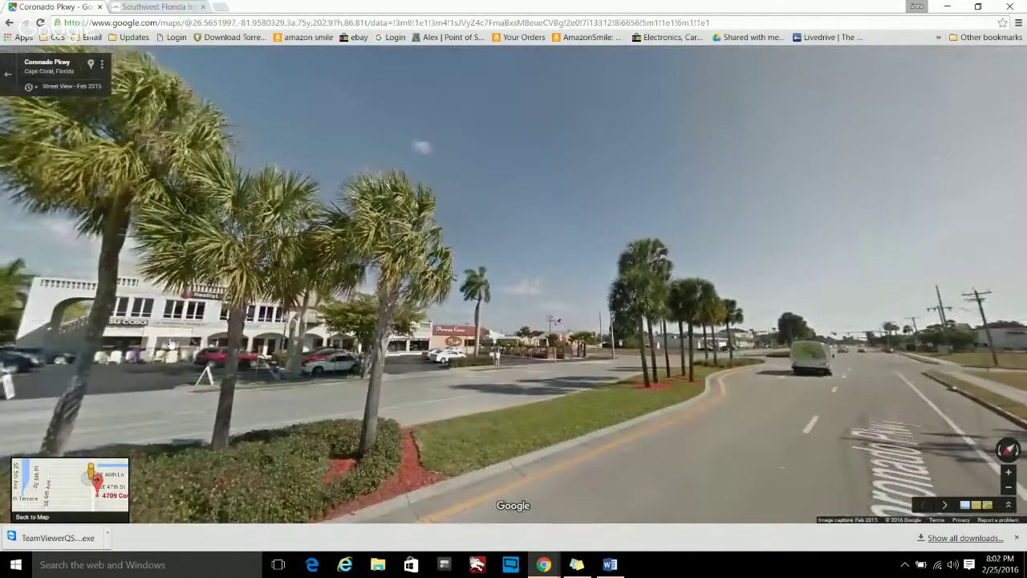
{"action": "left_click_drag", "start_coordinate": [154, 337], "coordinate": [758, 317]}
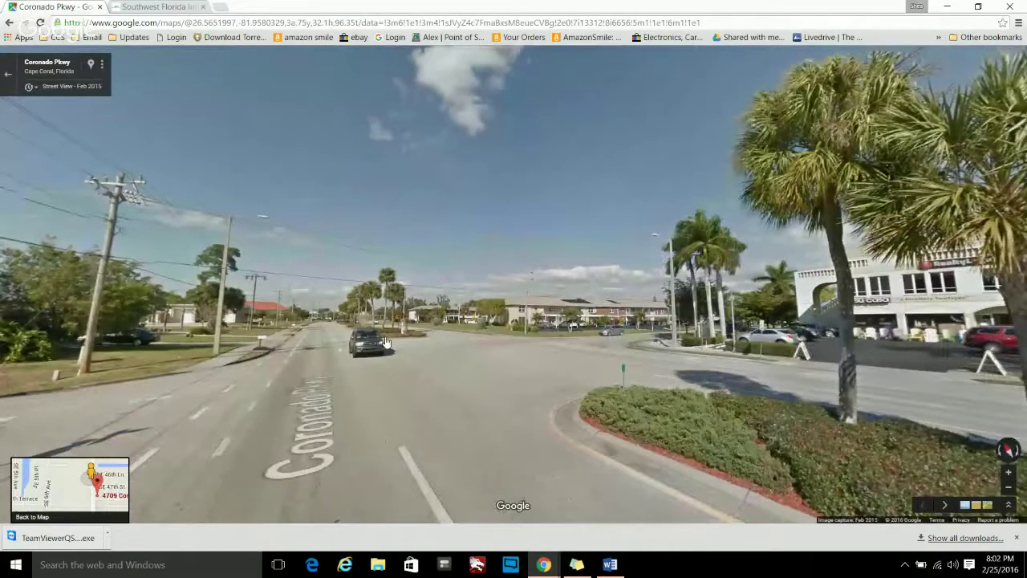
{"action": "scroll", "coordinate": [486, 392], "scroll_direction": "down", "scroll_amount": 1}
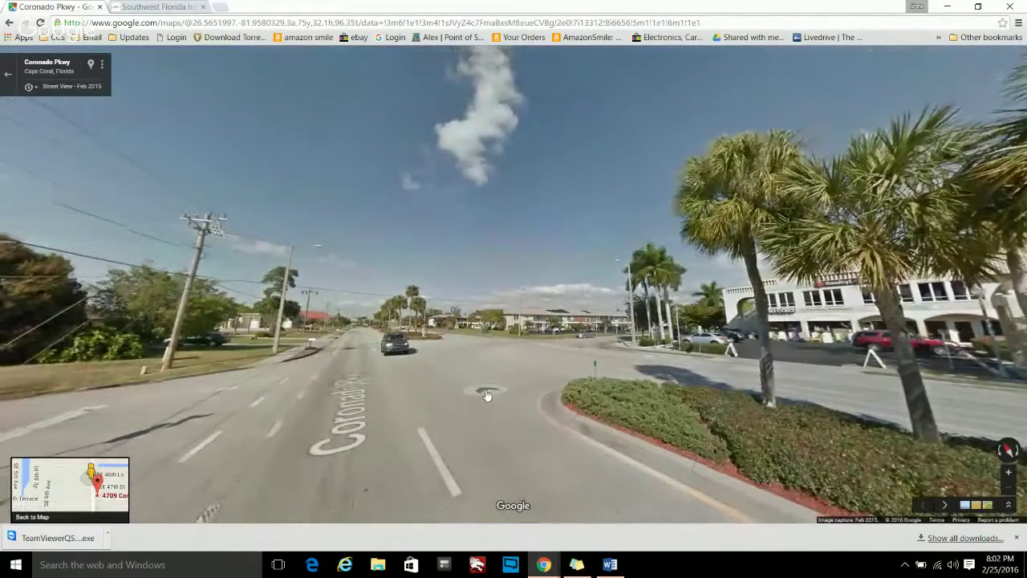
{"action": "left_click", "coordinate": [10, 78]}
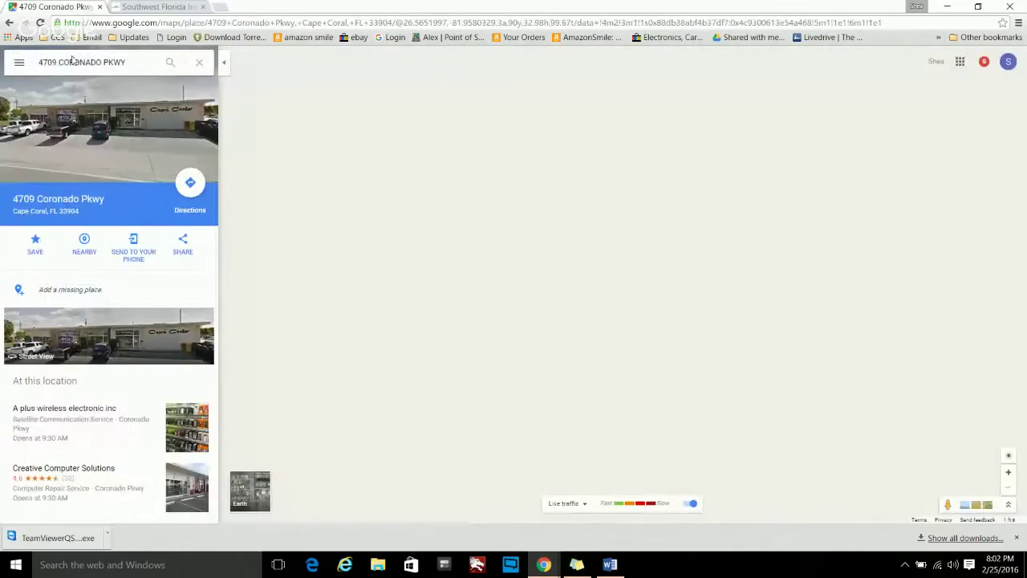
- Replace the address search with 'EDISON MALL' and drop a pin on the mall
{"action": "double_click", "coordinate": [71, 64]}
{"action": "triple_click", "coordinate": [71, 64]}
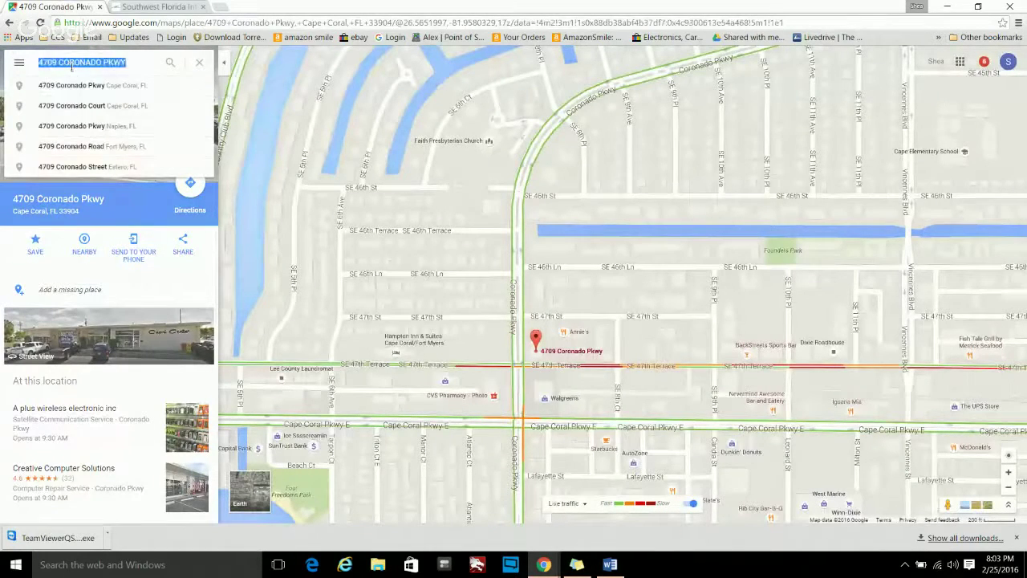
{"action": "type", "text": "EDISON MAL"}
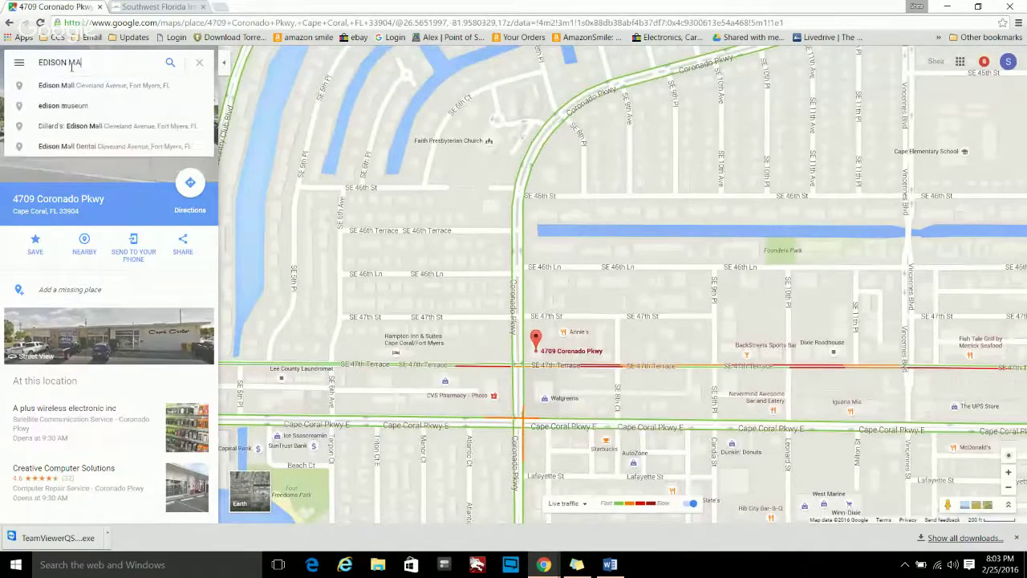
{"action": "type", "text": "L"}
{"action": "key", "text": "Return"}
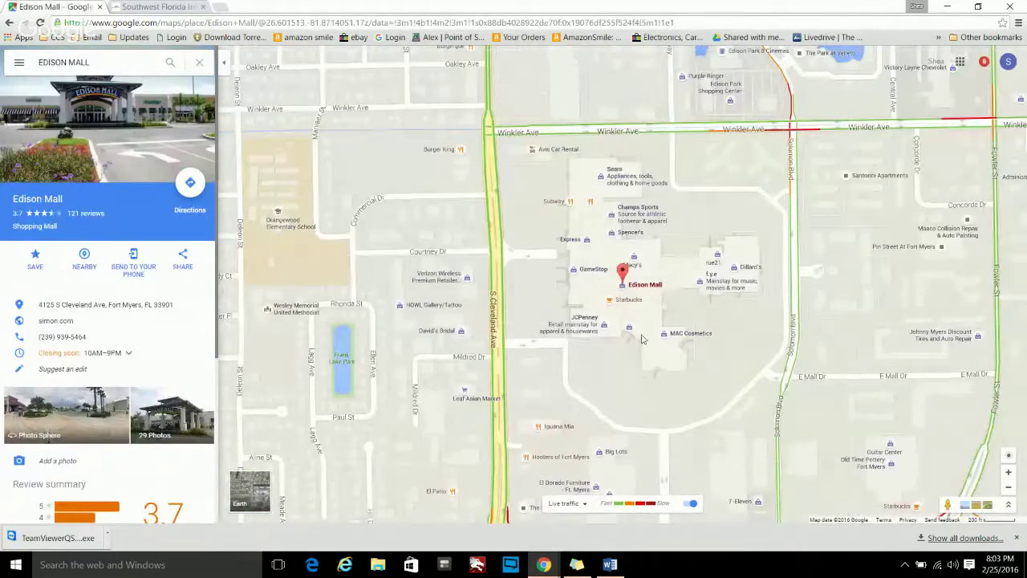
{"action": "left_click", "coordinate": [614, 273]}
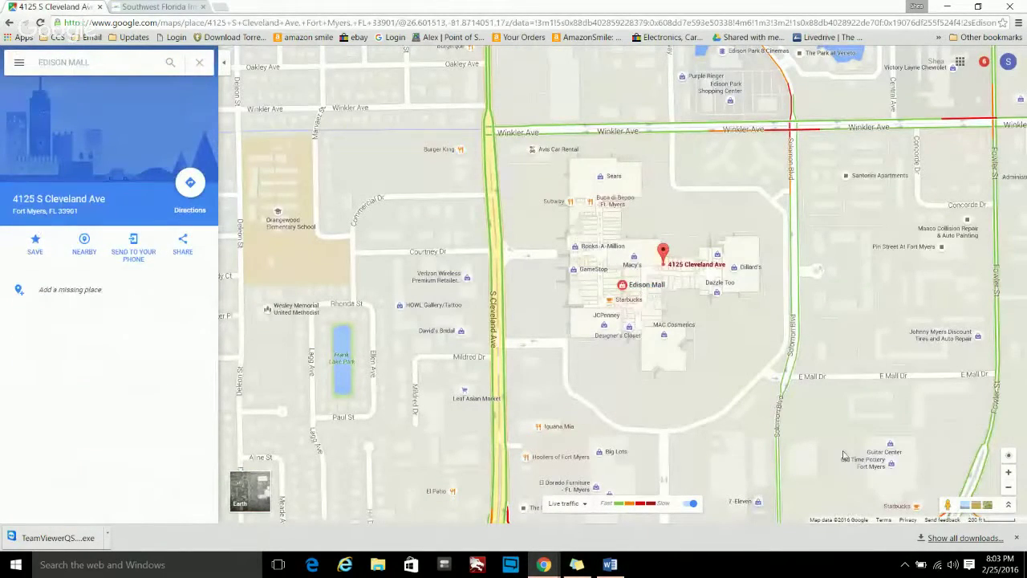
{"action": "left_click_drag", "start_coordinate": [949, 504], "coordinate": [627, 272]}
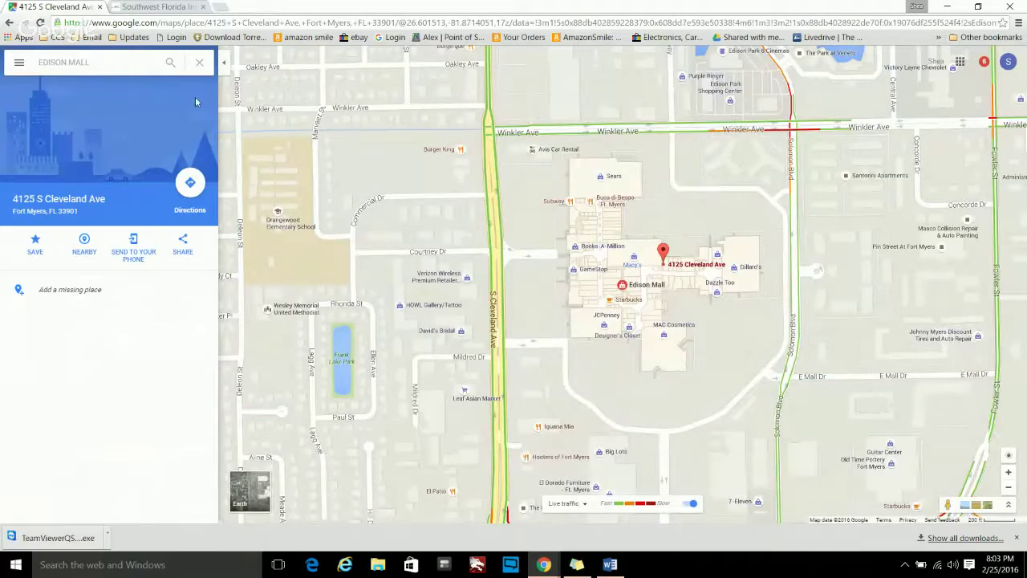
- Open the full Edison Mall place details and its photo sphere thumbnail
{"action": "left_click", "coordinate": [19, 62]}
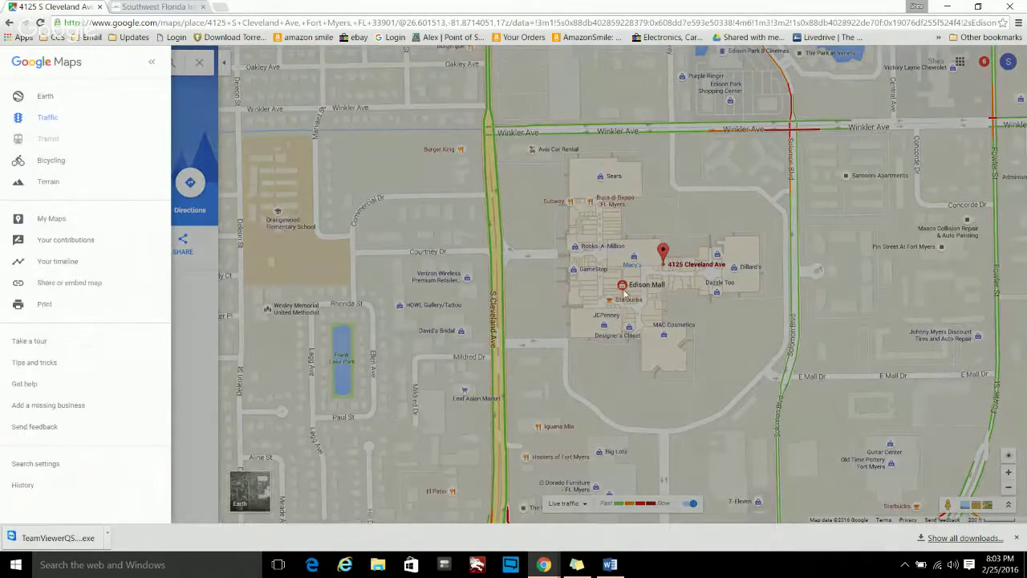
{"action": "left_click", "coordinate": [624, 293]}
{"action": "type", "text": "EDISON MALL"}
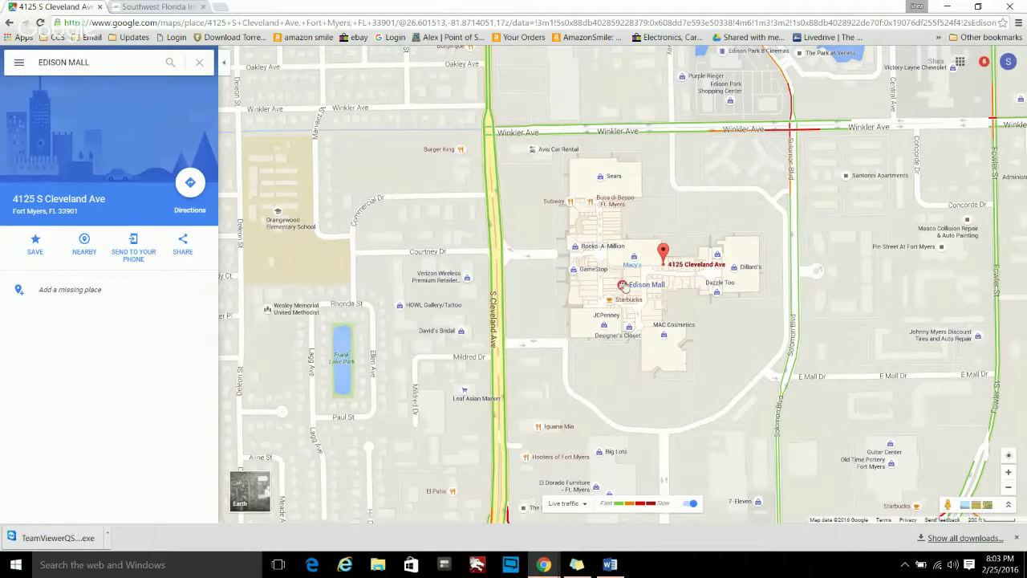
{"action": "left_click", "coordinate": [622, 284]}
{"action": "scroll", "coordinate": [140, 352], "scroll_direction": "down", "scroll_amount": 2}
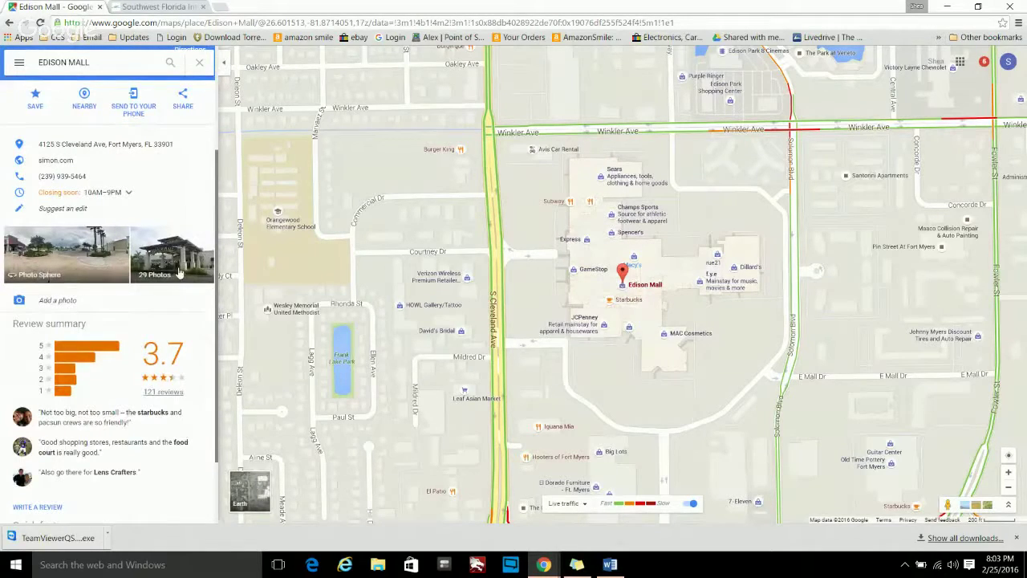
{"action": "left_click", "coordinate": [73, 265]}
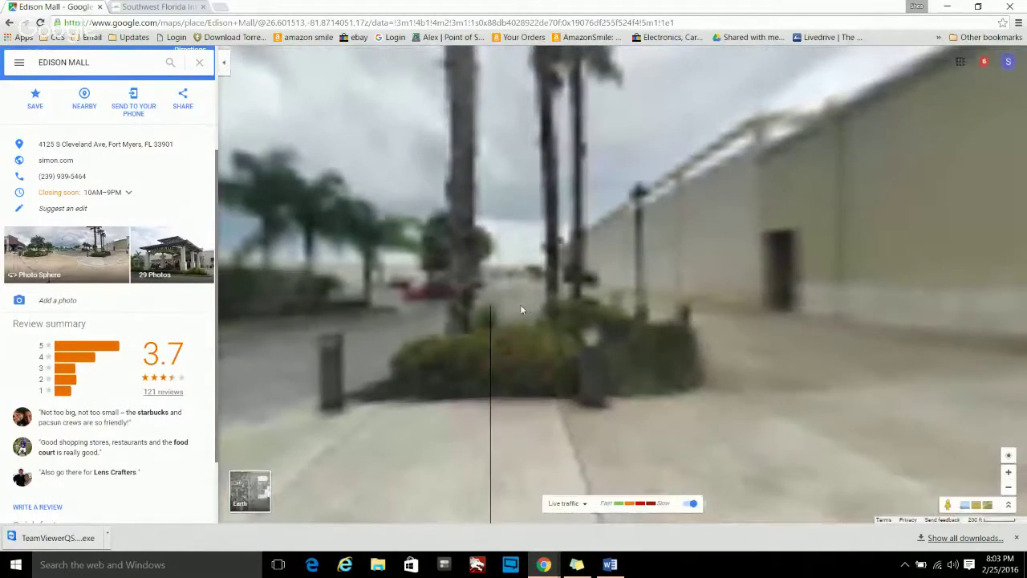
- Look around the Food Court entrance and parking lot, then zoom out from the mall
{"action": "left_click_drag", "start_coordinate": [735, 324], "coordinate": [385, 309]}
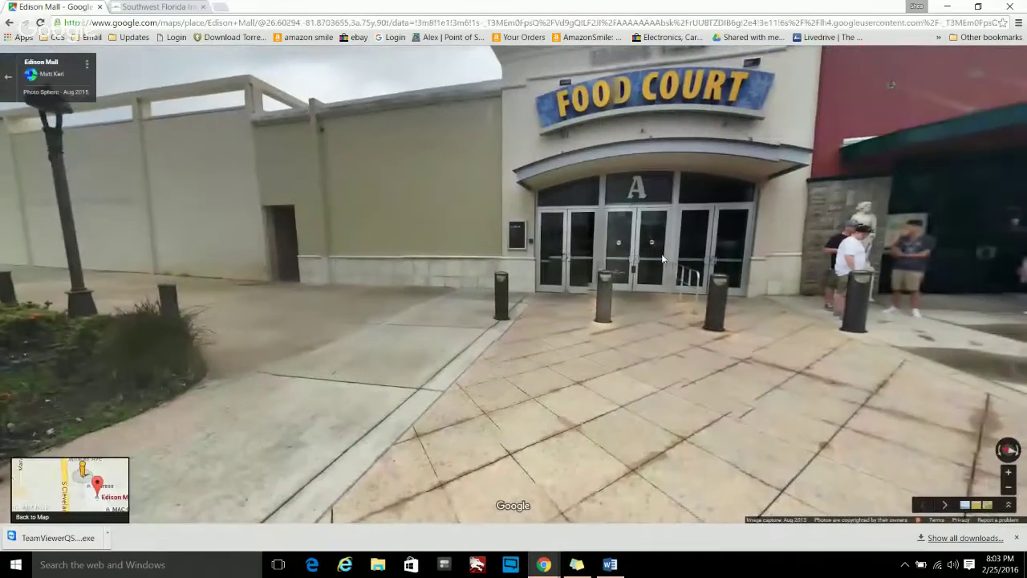
{"action": "mouse_move", "coordinate": [935, 277]}
{"action": "left_mouse_down"}
{"action": "mouse_move", "coordinate": [655, 257]}
{"action": "mouse_move", "coordinate": [939, 282]}
{"action": "left_mouse_up"}
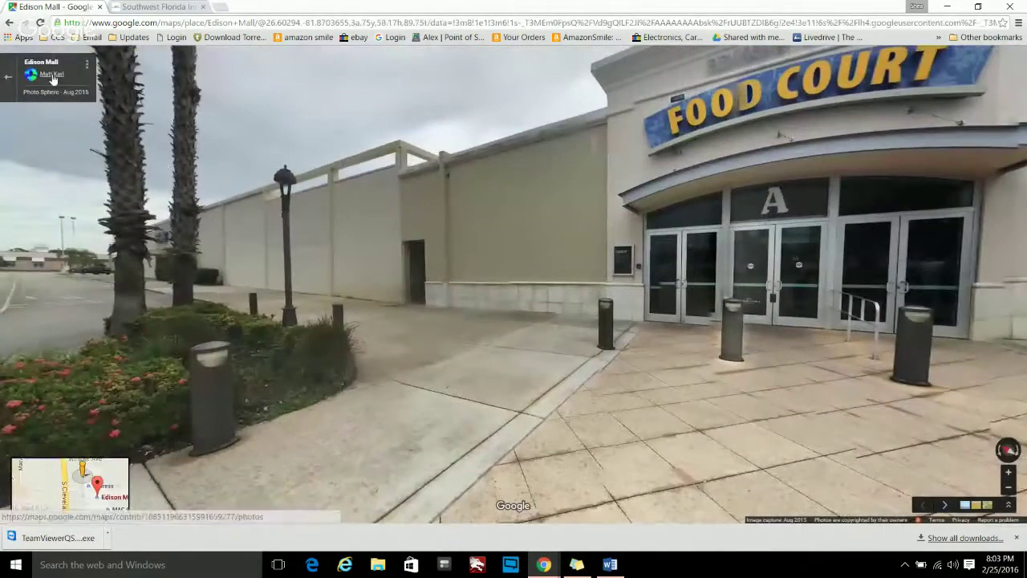
{"action": "left_click_drag", "start_coordinate": [349, 432], "coordinate": [947, 465]}
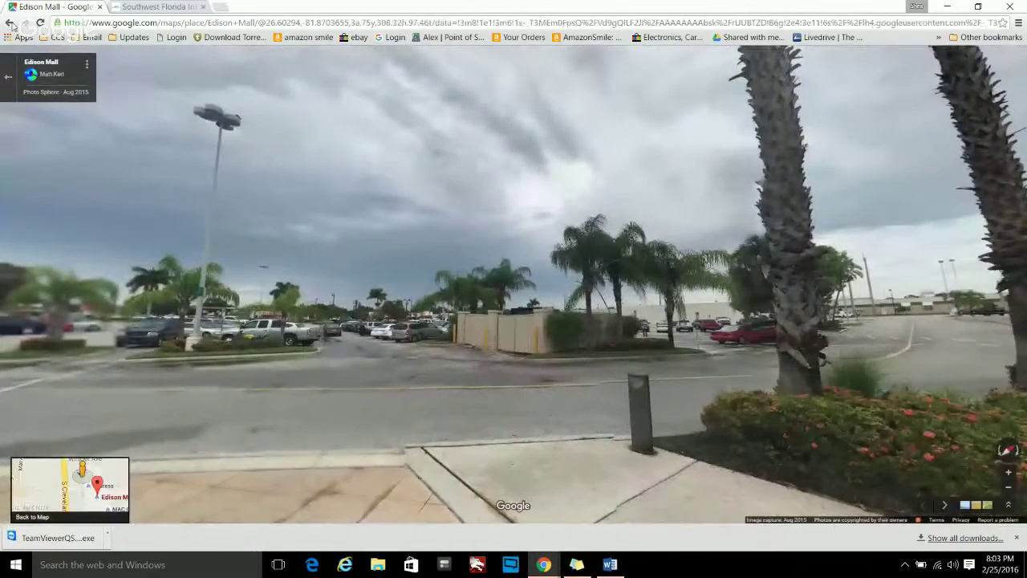
{"action": "left_click", "coordinate": [9, 23]}
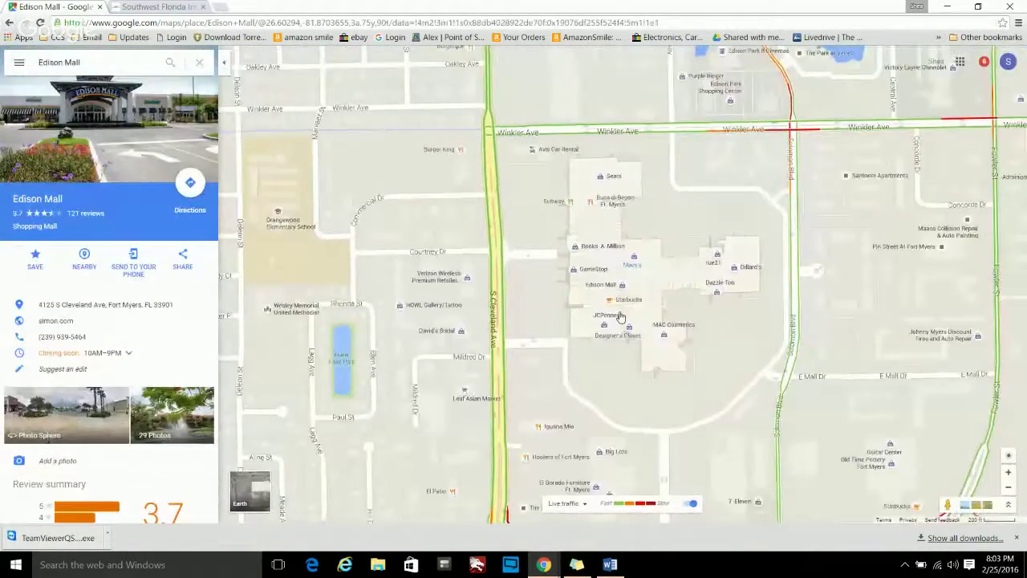
{"action": "scroll", "coordinate": [621, 317], "scroll_direction": "down", "scroll_amount": 1}
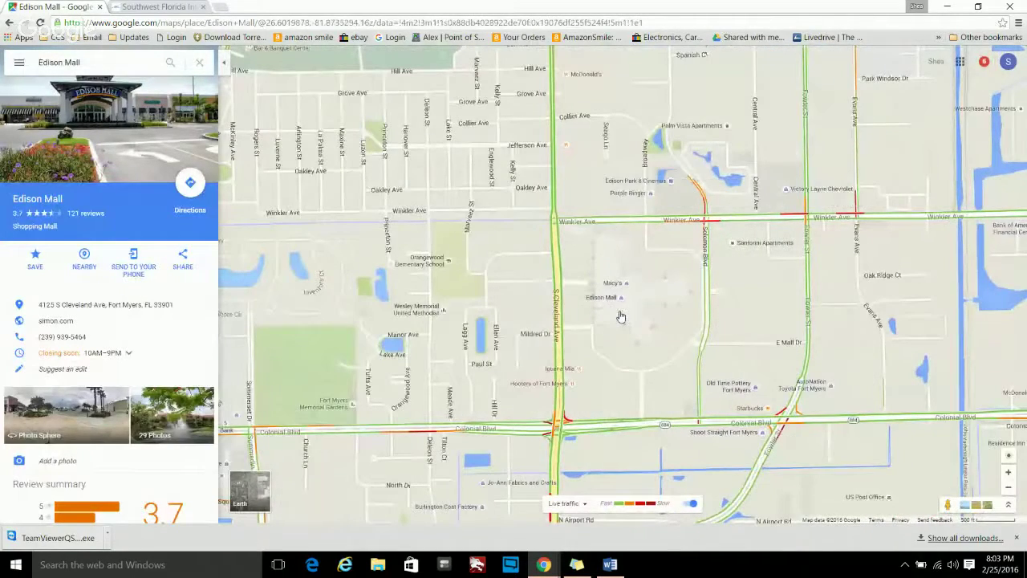